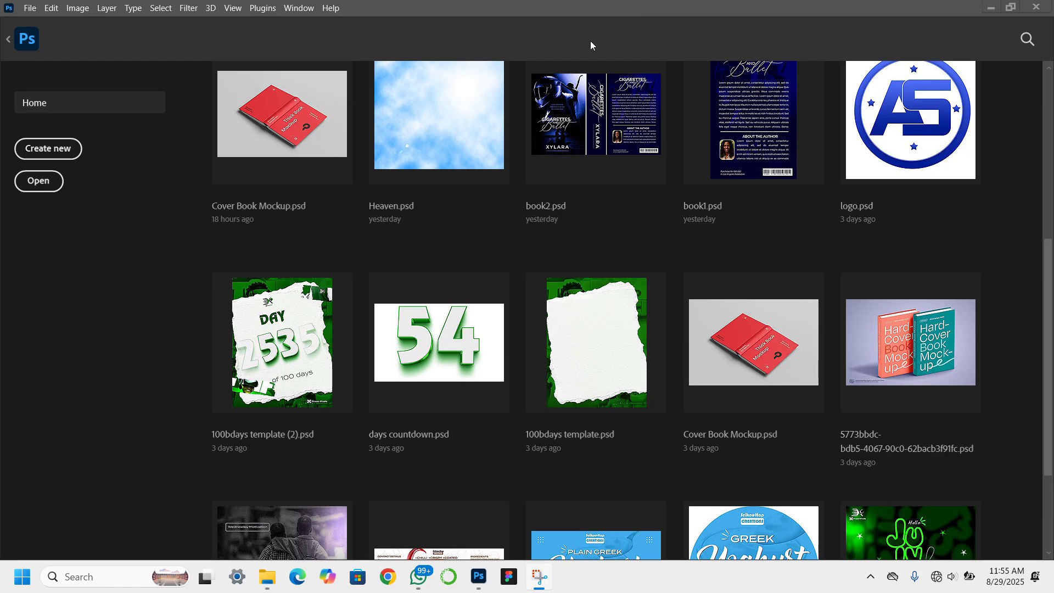
Create a 1748 × 2480 px, 300 ppi document with units shown in inches, then pick the Move tool.
click(65, 155)
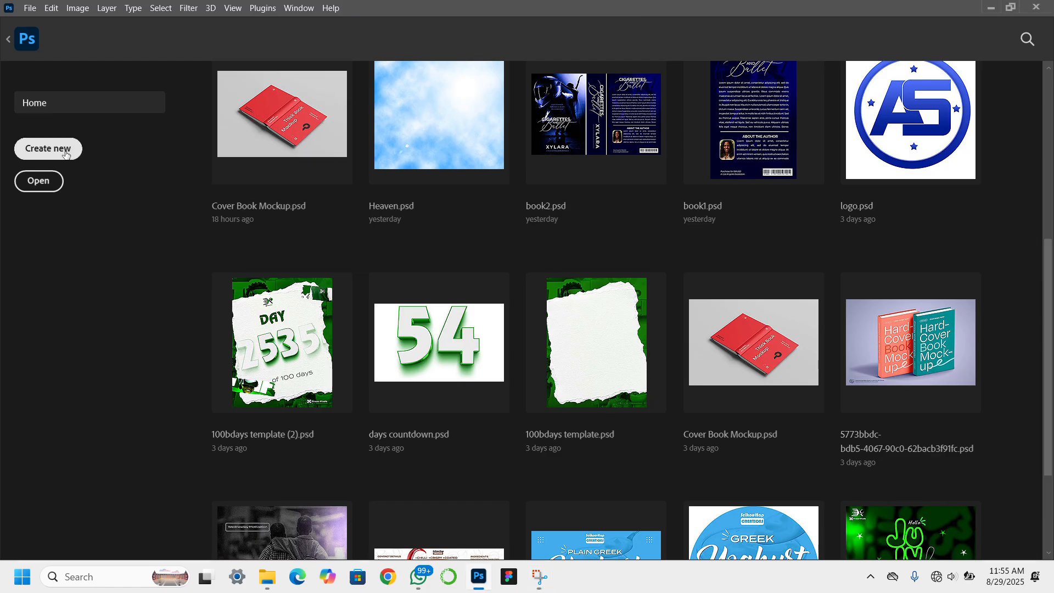
click(65, 154)
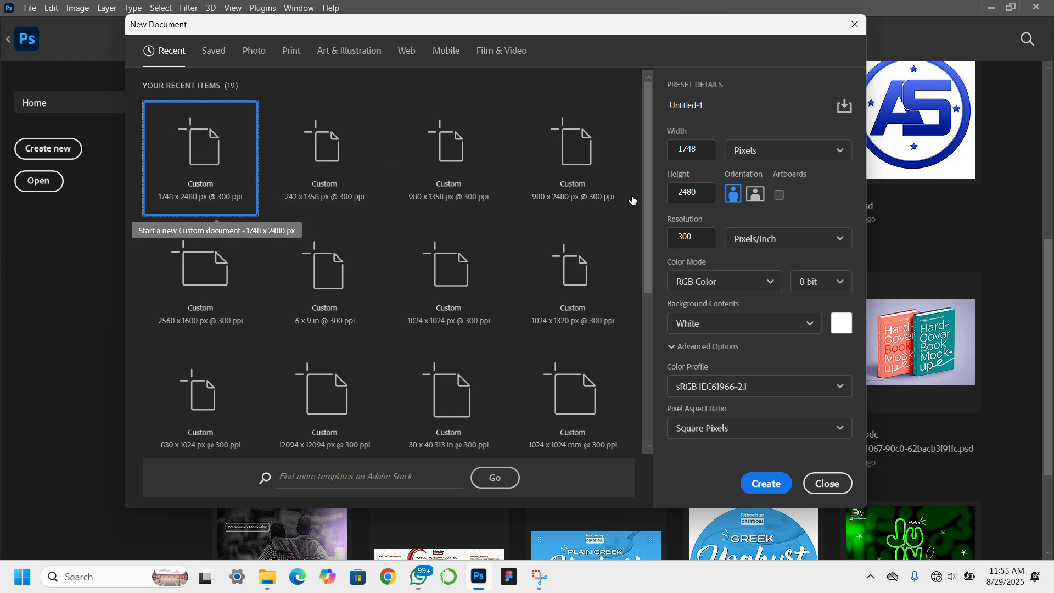
click(808, 150)
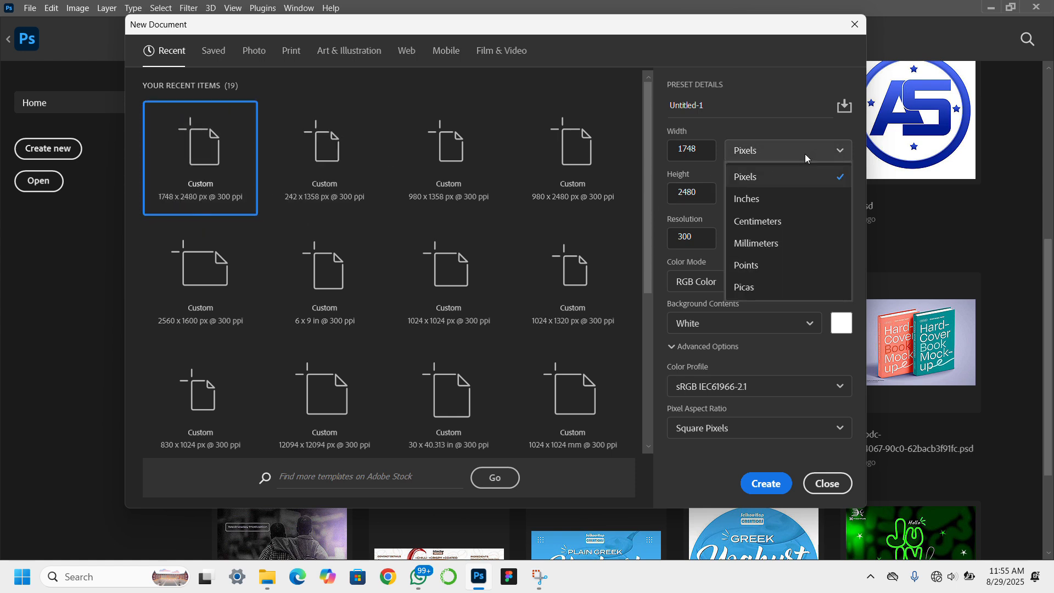
click(765, 200)
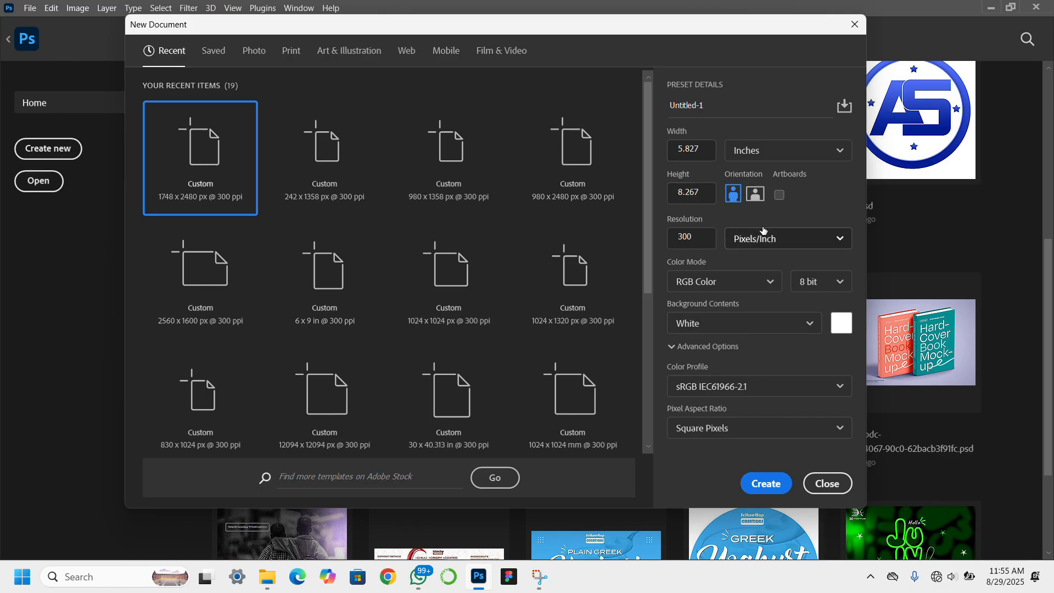
click(782, 486)
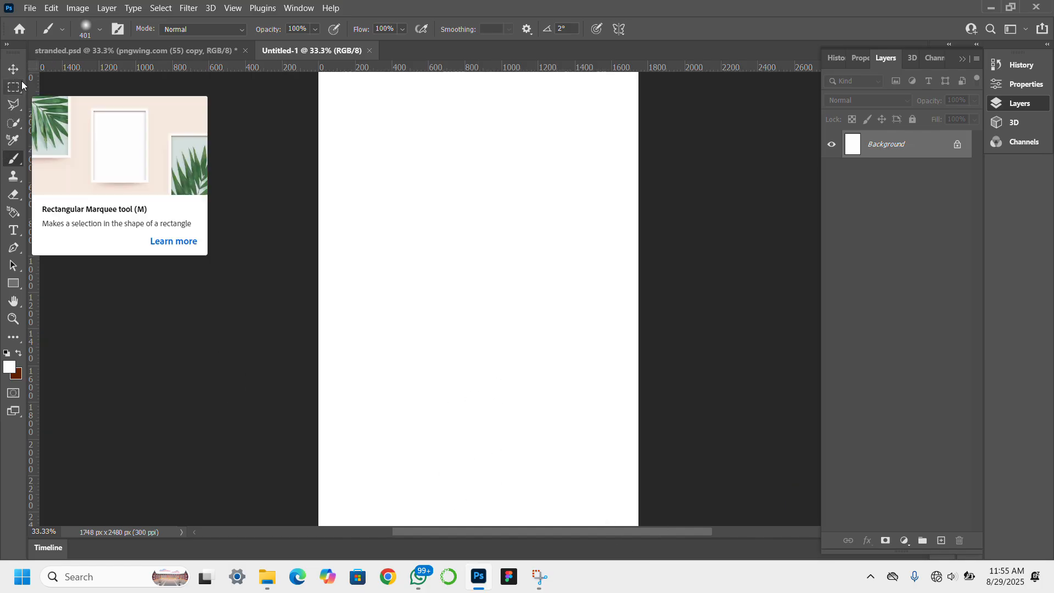
click(14, 69)
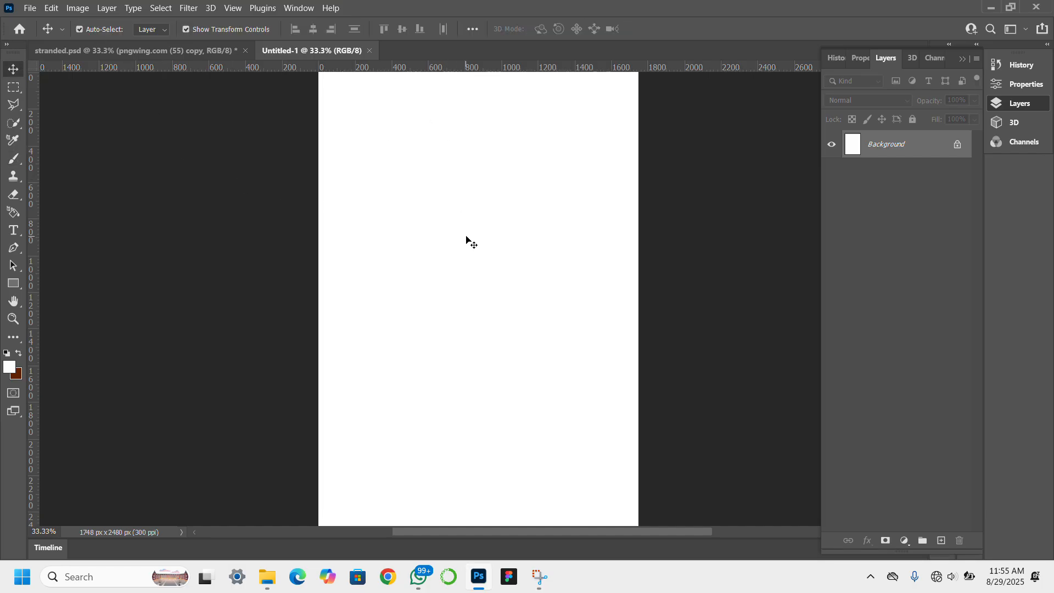
Select the diver, underwater and mountain images in book resources and drag them into Photoshop.
click(269, 571)
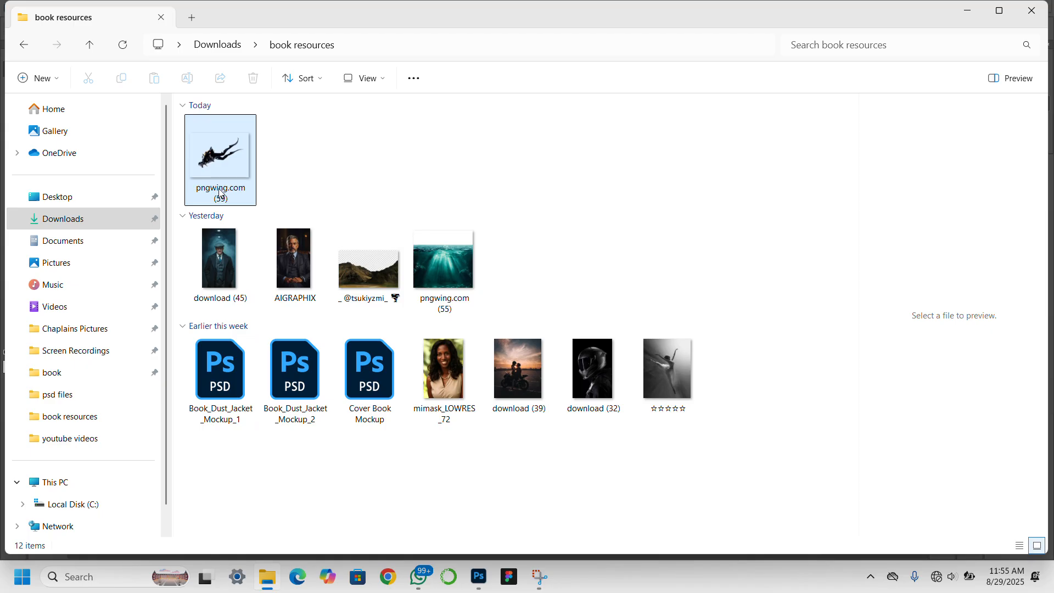
click(219, 188)
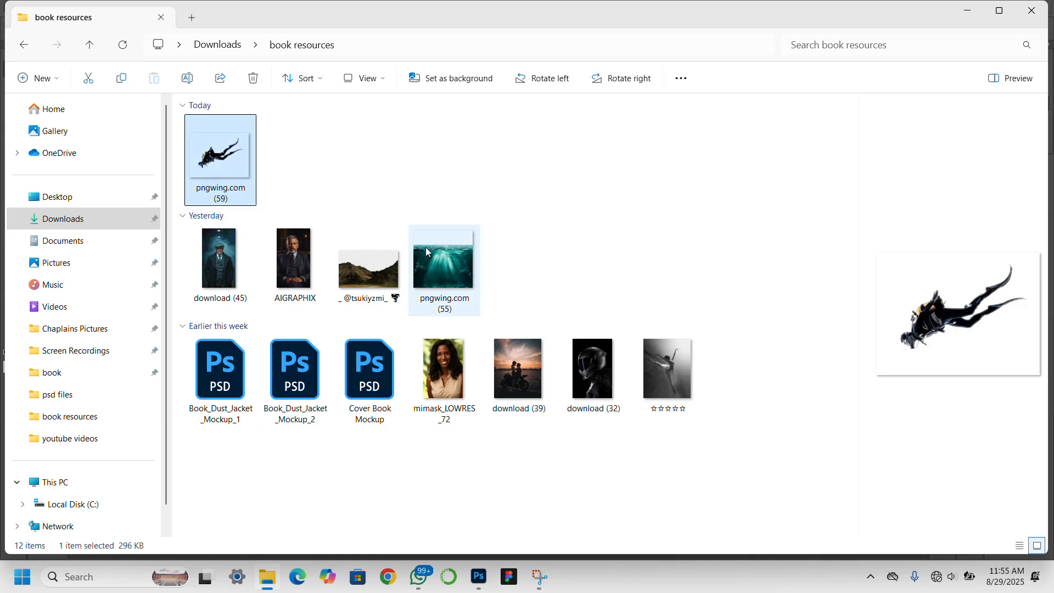
click(456, 265)
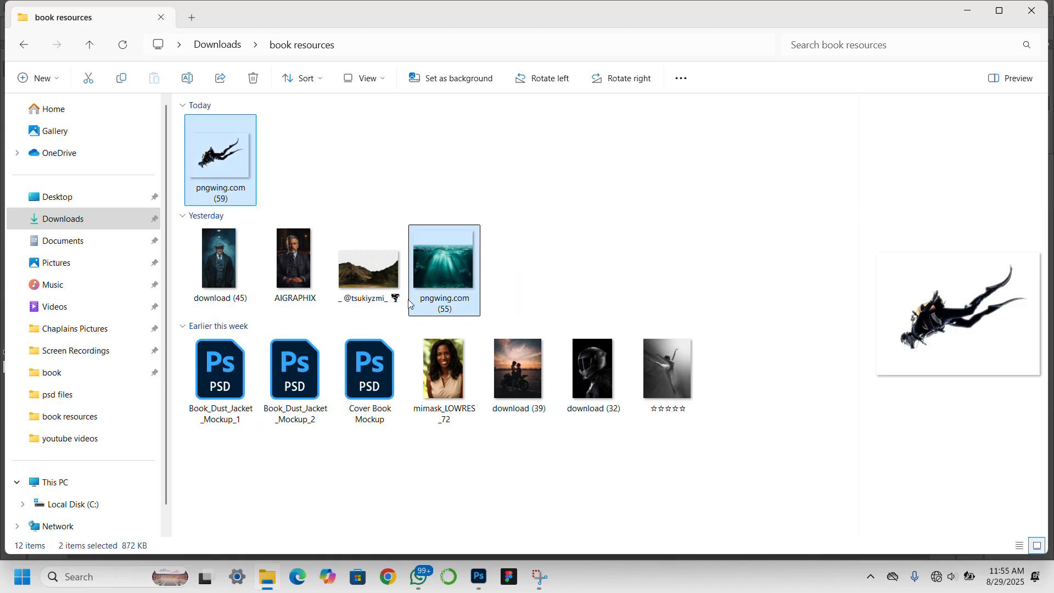
ctrl+click(370, 289)
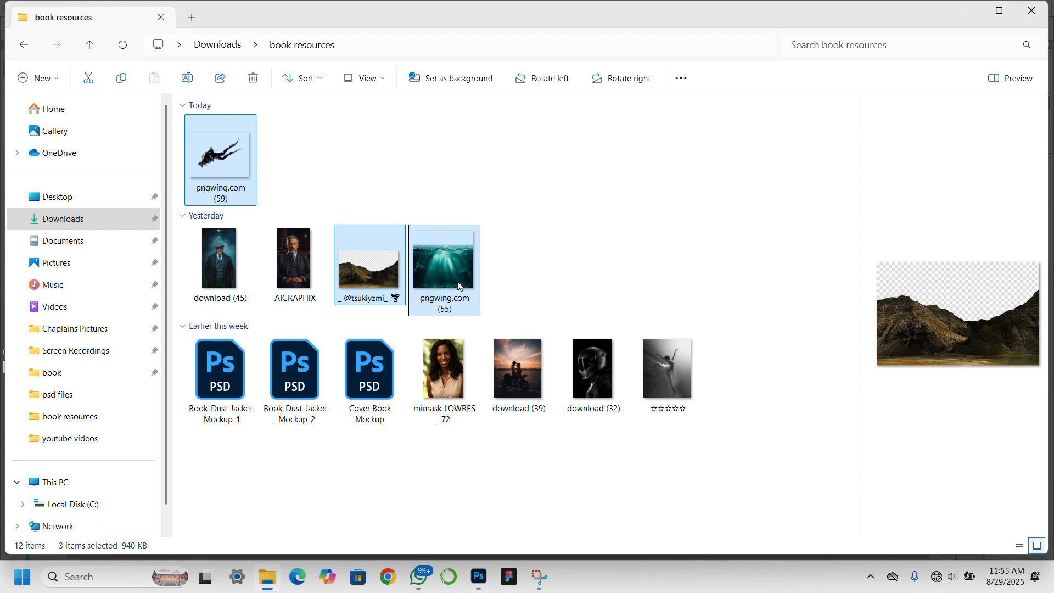
drag(459, 286, 431, 198)
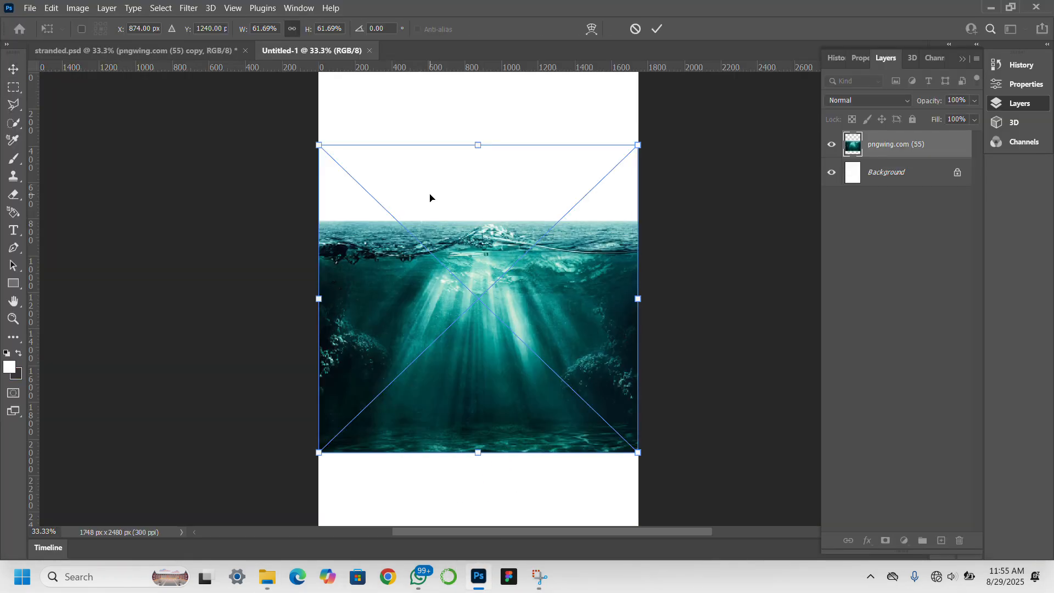
Commit the placed images and hide the mountain and diver layers.
key(Return)
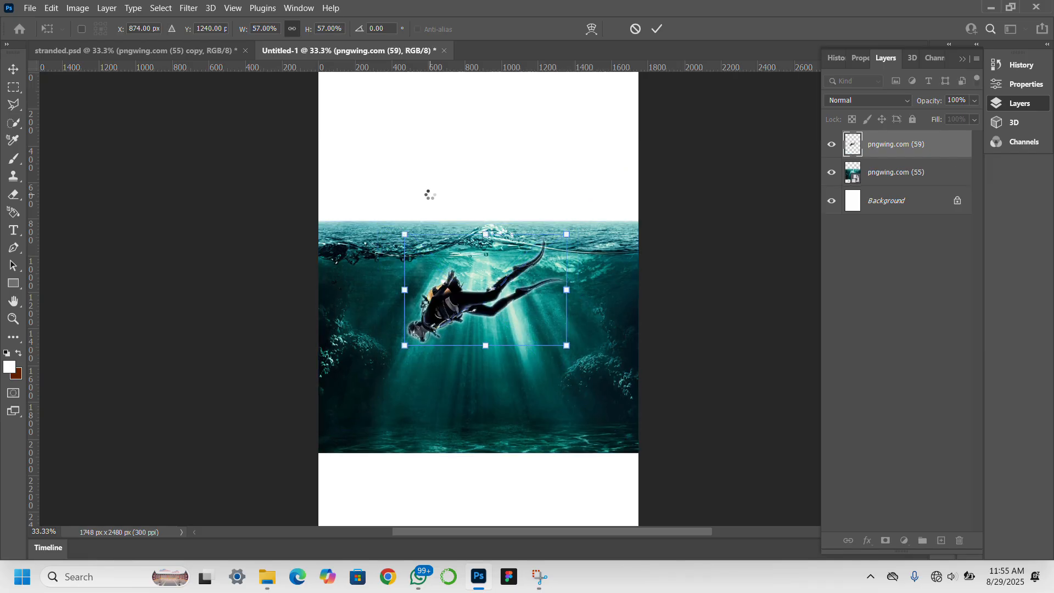
key(Return)
key(Return)
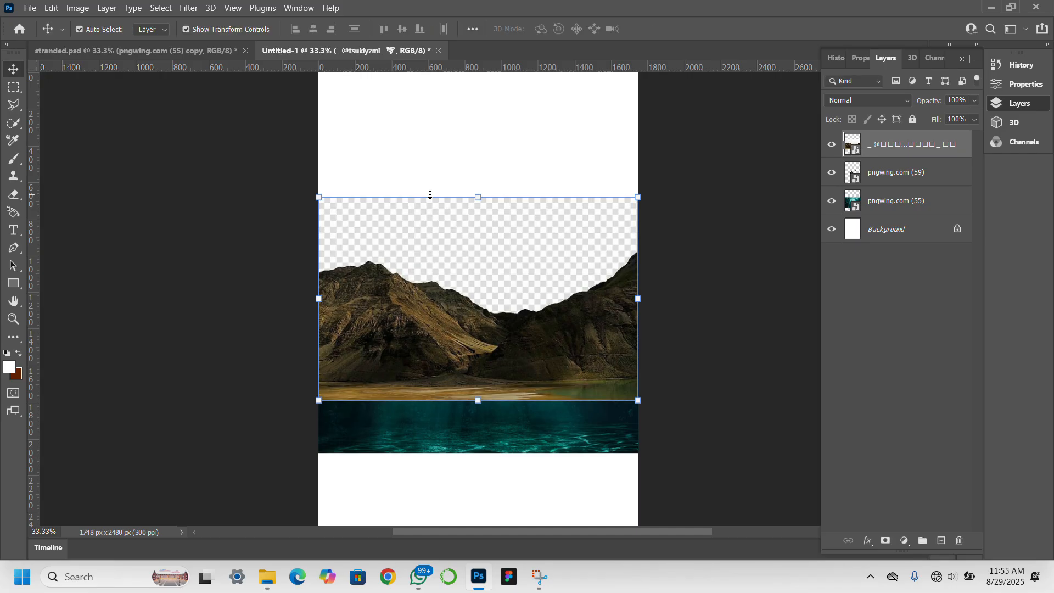
click(831, 144)
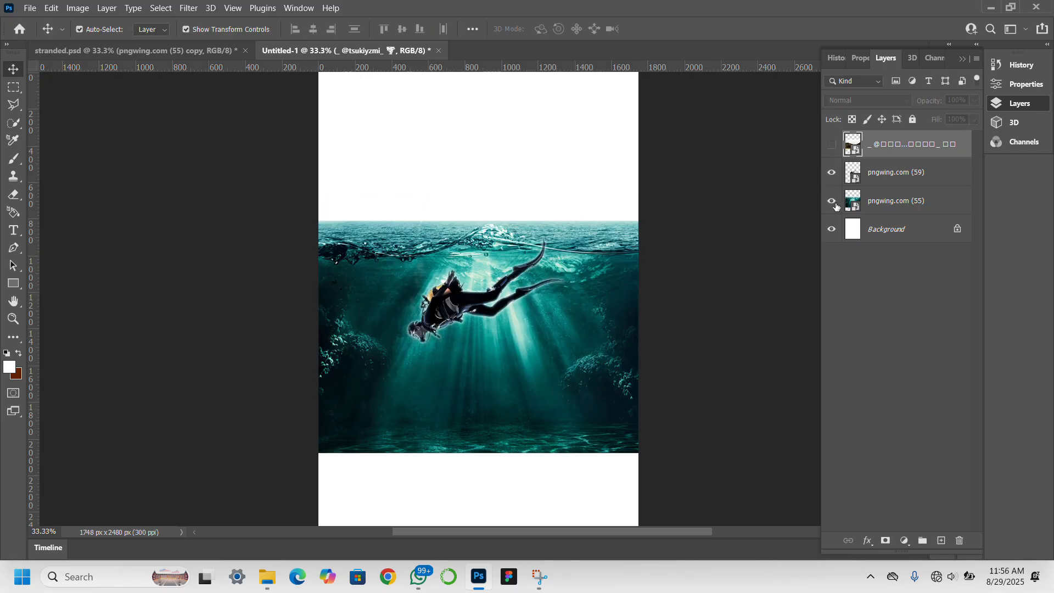
click(832, 175)
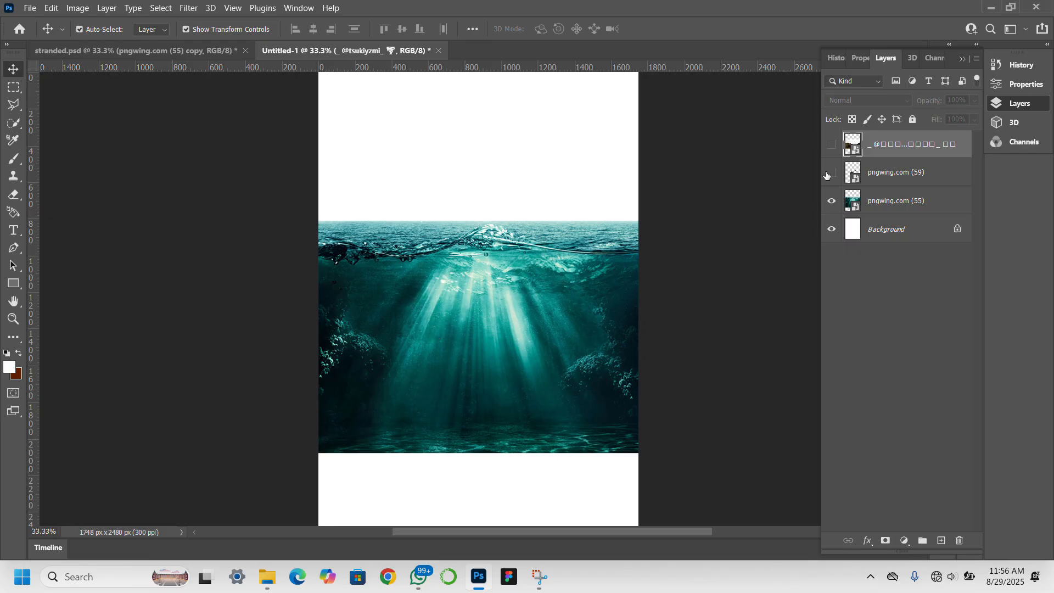
Move the underwater image down to the page bottom and select the Background layer.
click(532, 305)
drag(532, 307, 533, 385)
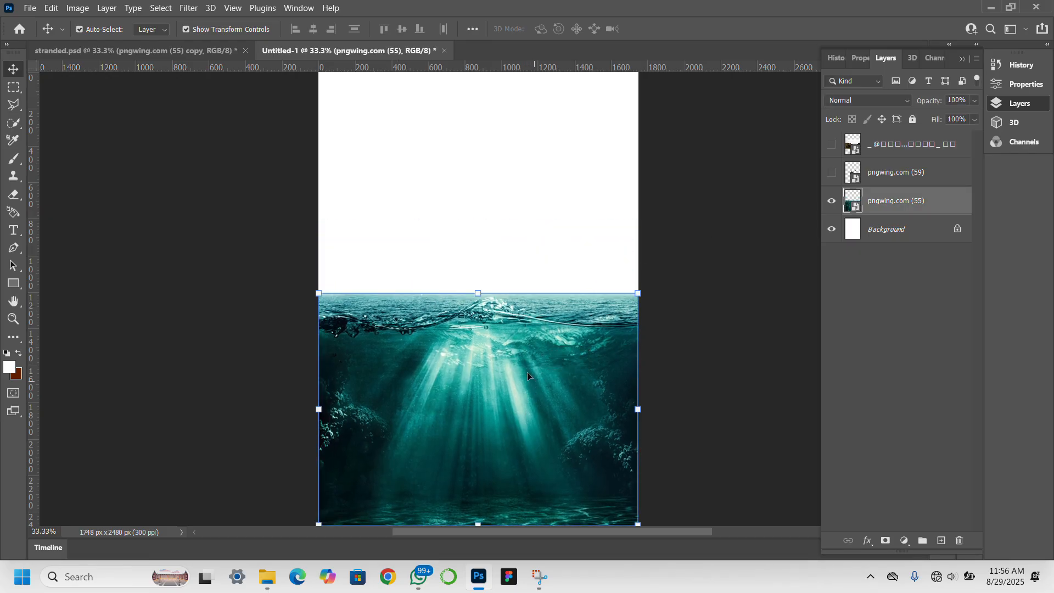
click(898, 230)
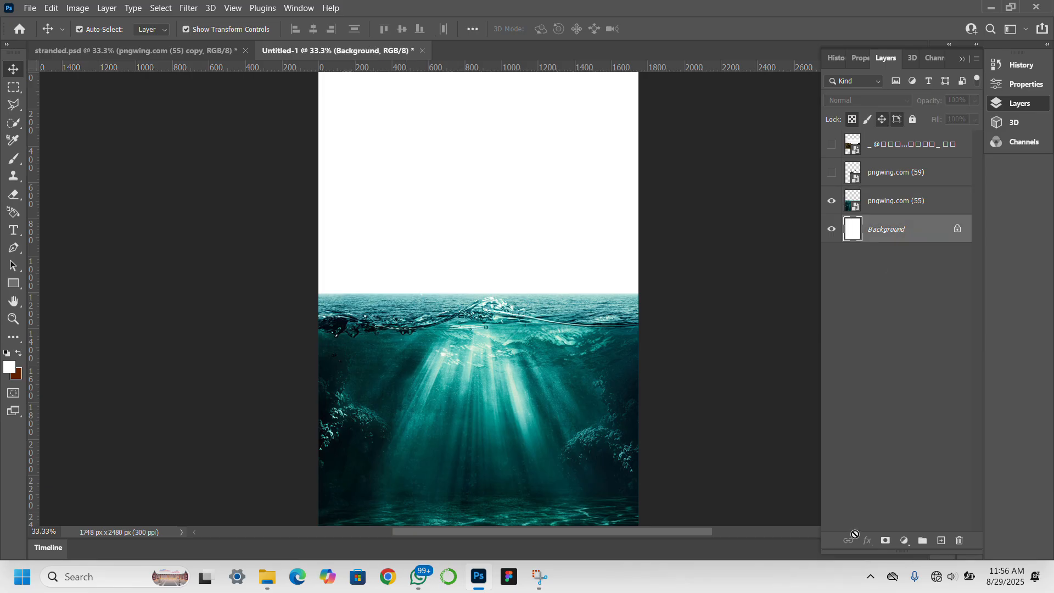
Add a dark teal (012b30) Solid Color fill layer sampled from the water, then select the underwater layer.
click(904, 541)
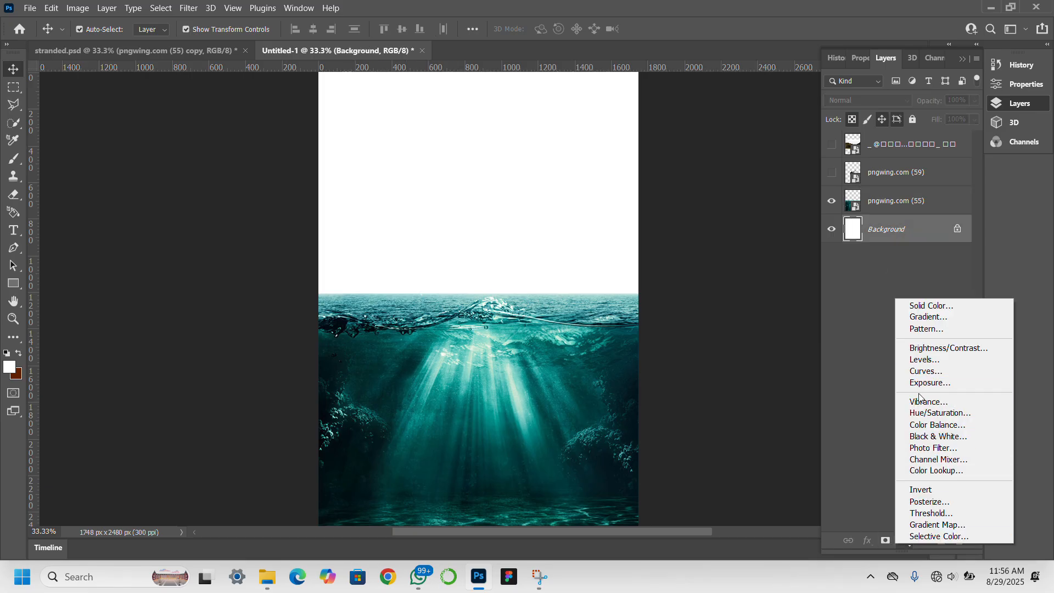
click(941, 305)
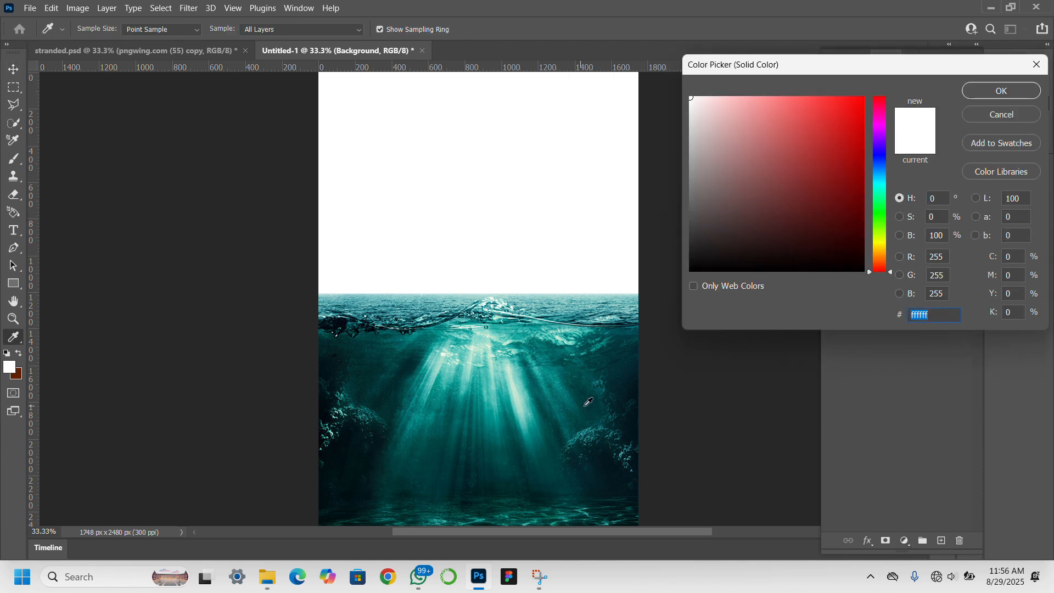
click(606, 395)
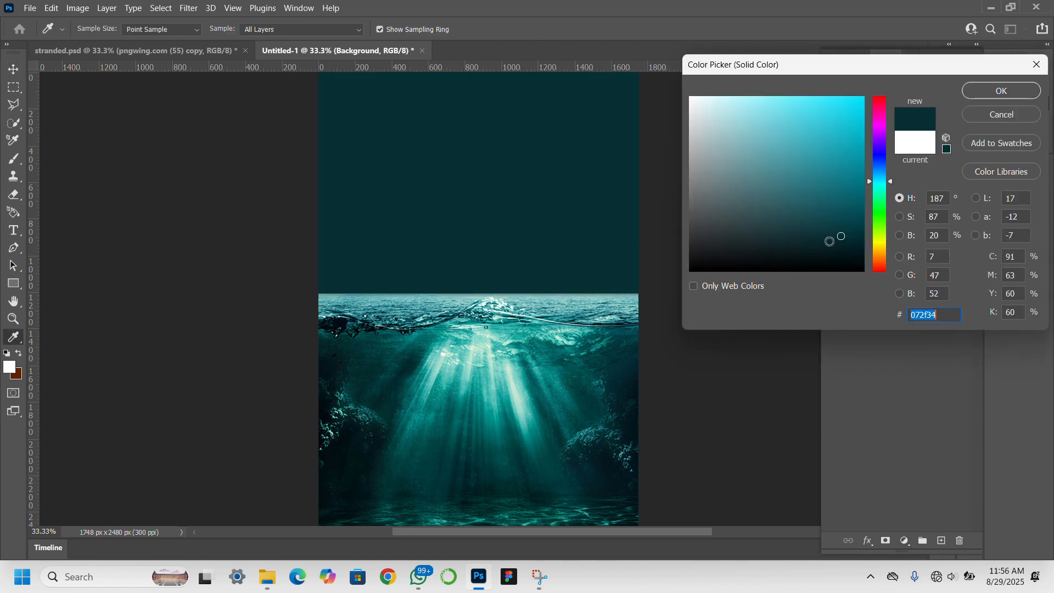
click(860, 239)
click(1003, 91)
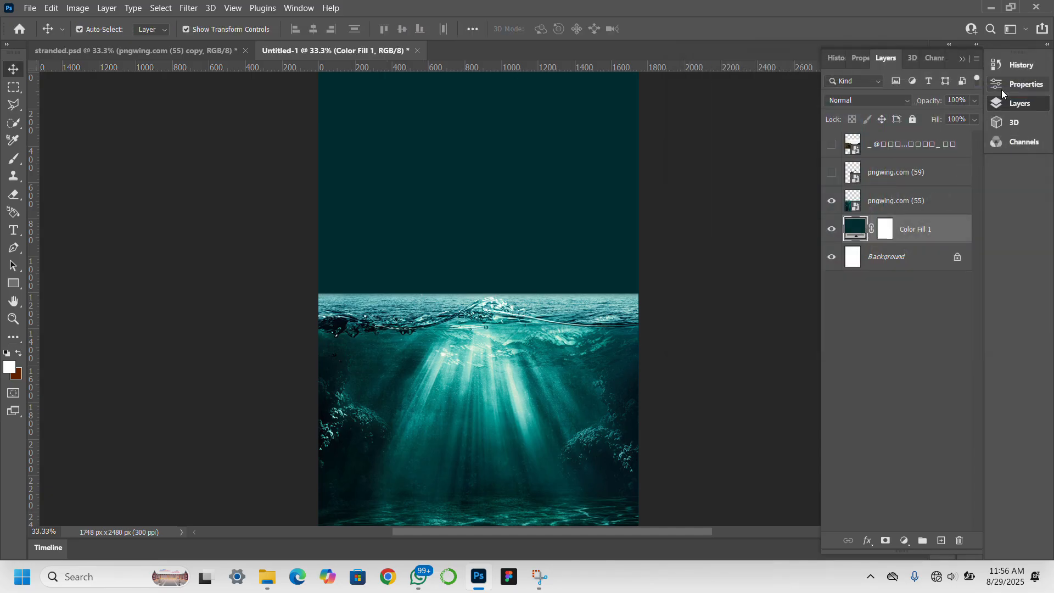
click(552, 392)
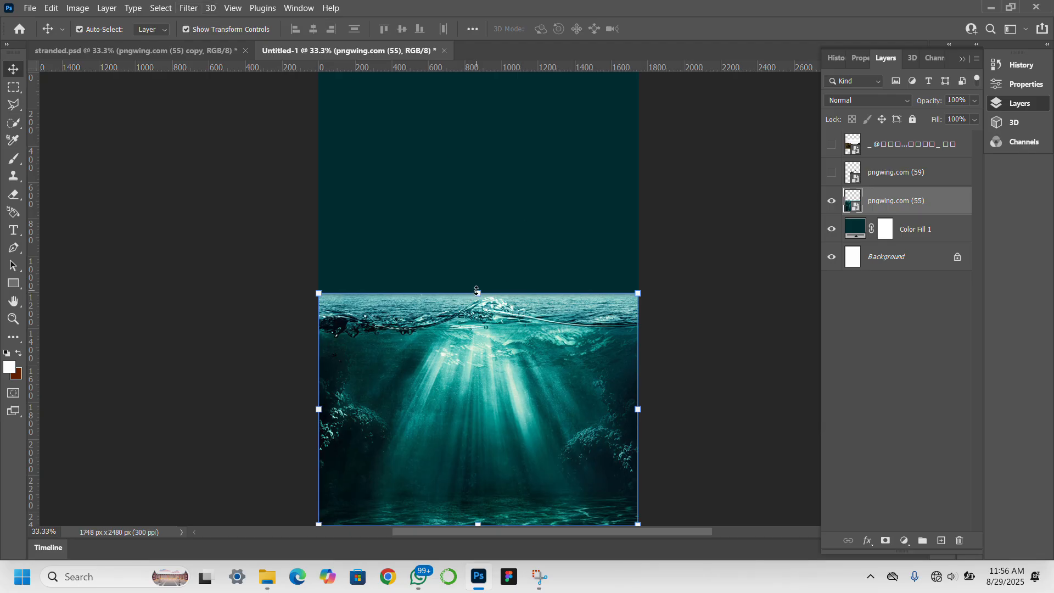
Raise the underwater image slightly and scale it up to about 69%.
drag(477, 290, 476, 253)
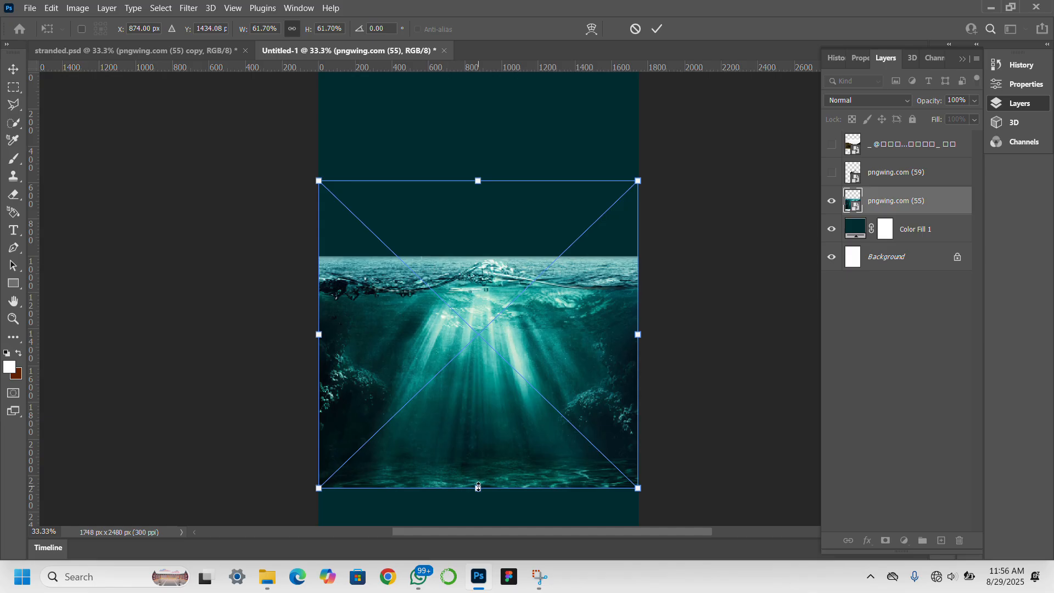
drag(478, 487, 489, 522)
key(Return)
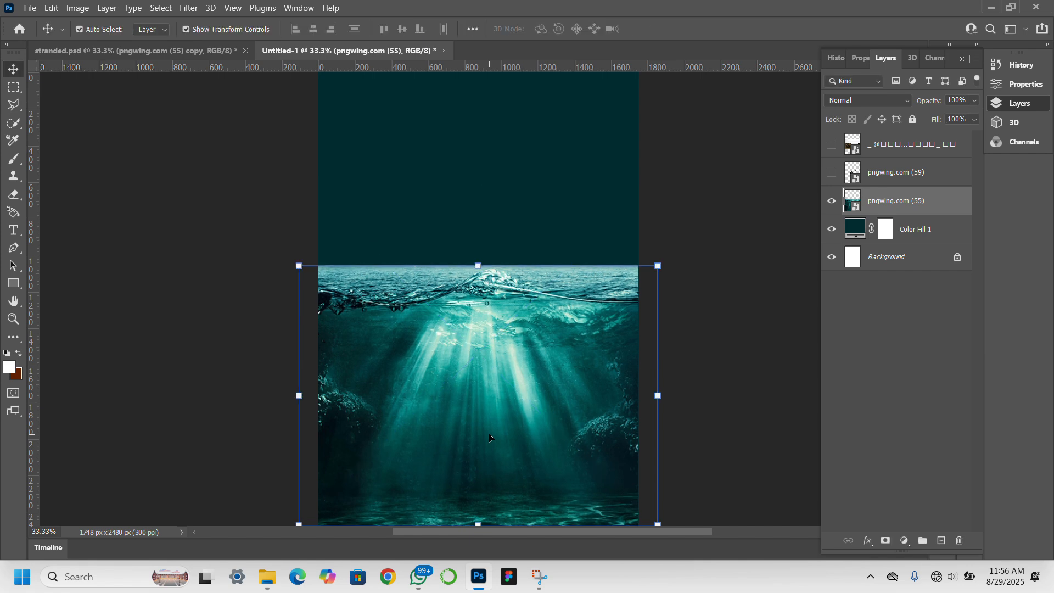
Open Camera Raw on the water image, adjust temperature, shift tint toward green, and set contrast +50.
click(180, 9)
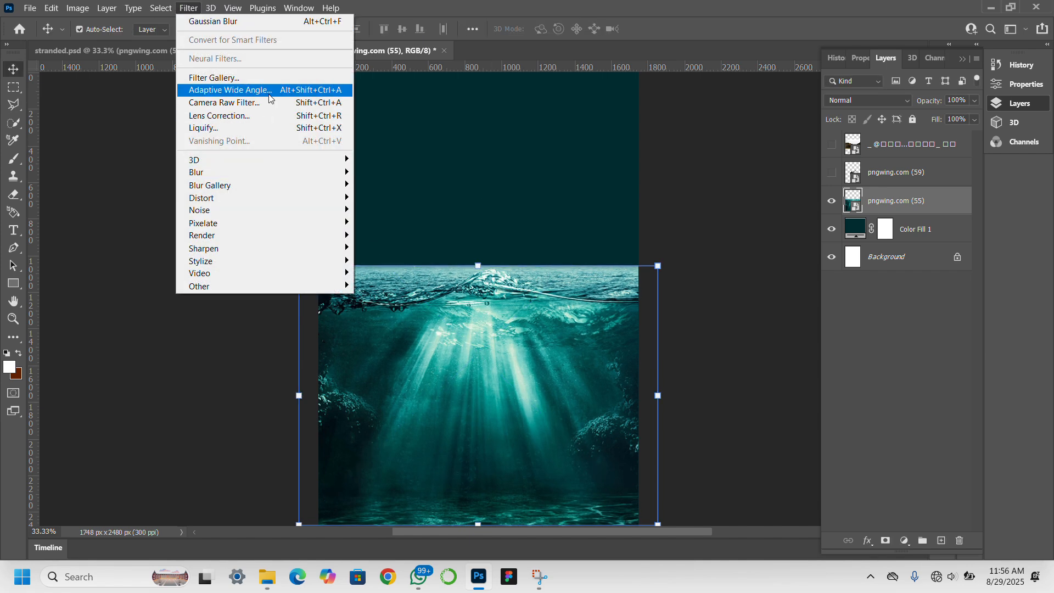
click(273, 102)
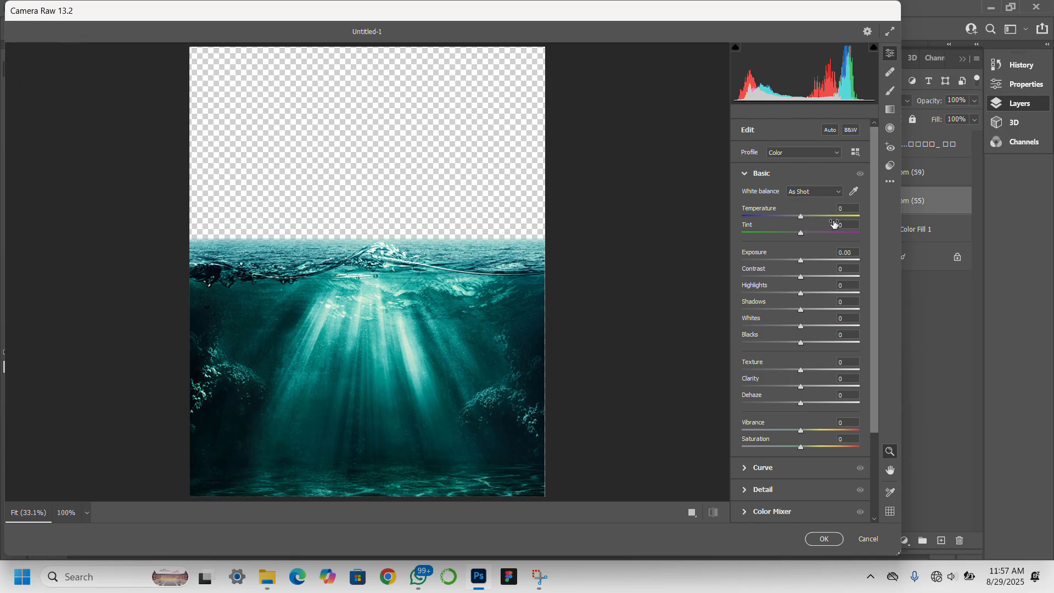
click(792, 216)
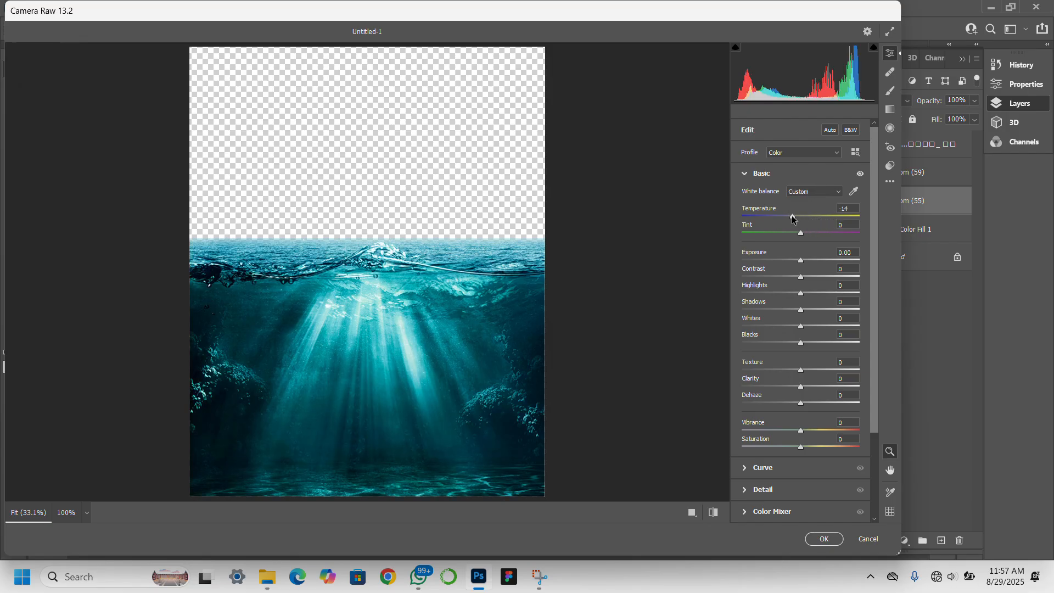
drag(794, 220, 800, 223)
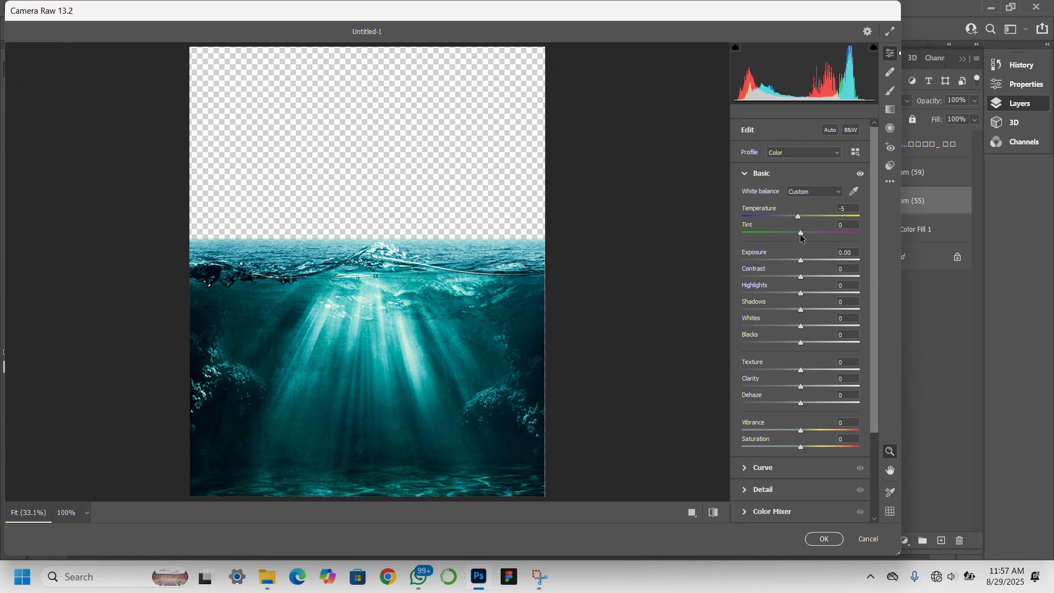
drag(801, 237, 793, 237)
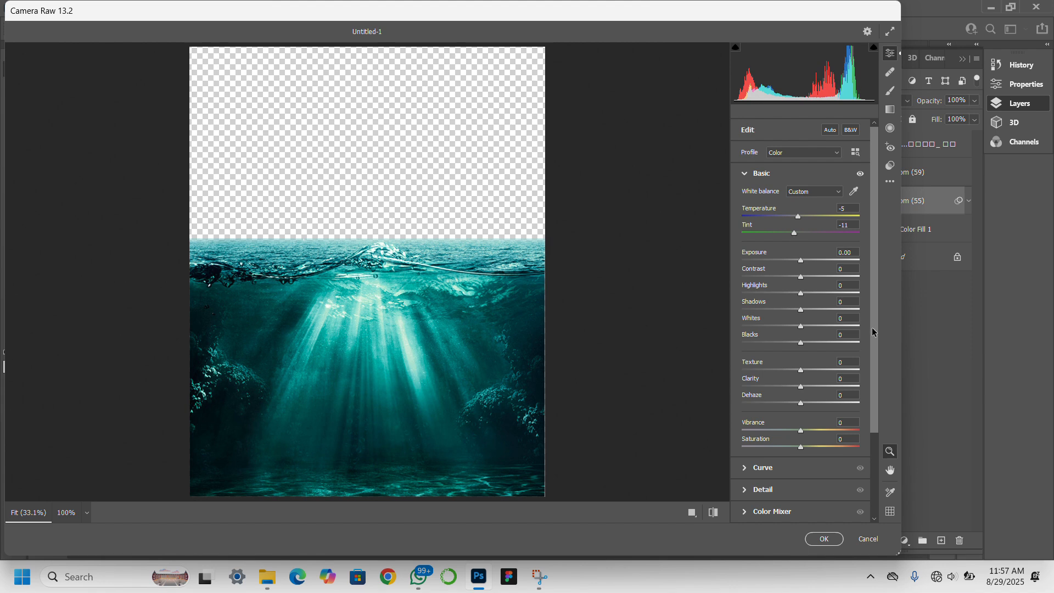
click(825, 277)
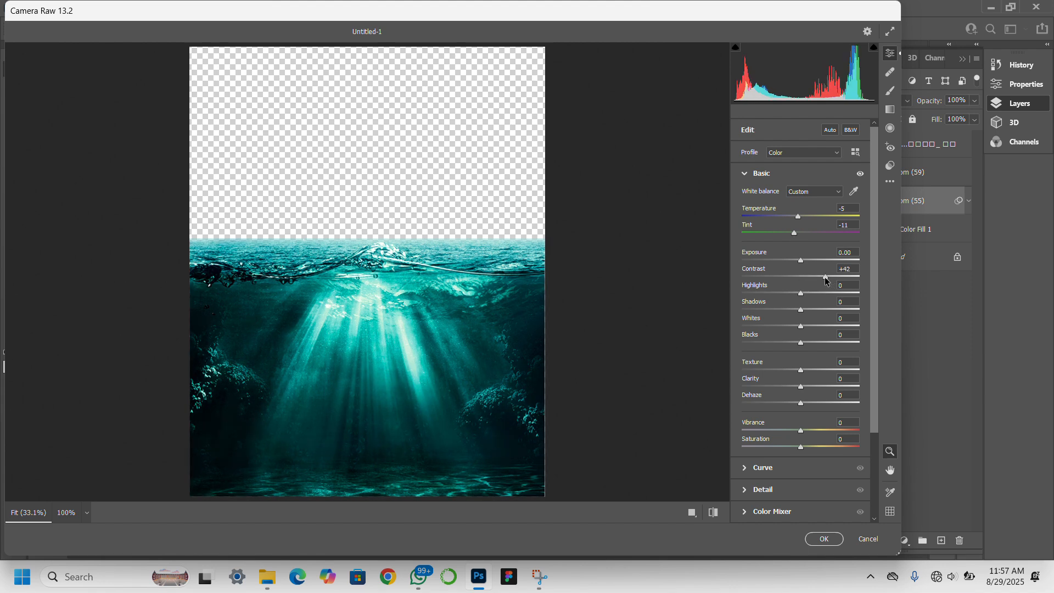
drag(825, 276, 828, 276)
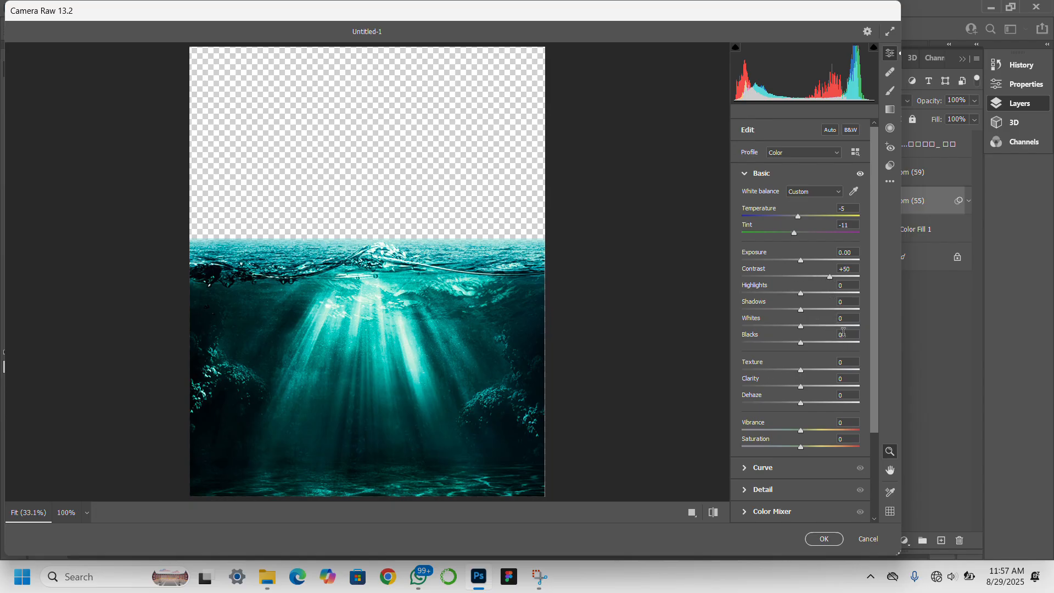
Raise the whites, set Texture +21, Clarity +17, Dehaze +21, Vibrance +9, and apply.
drag(819, 332, 776, 345)
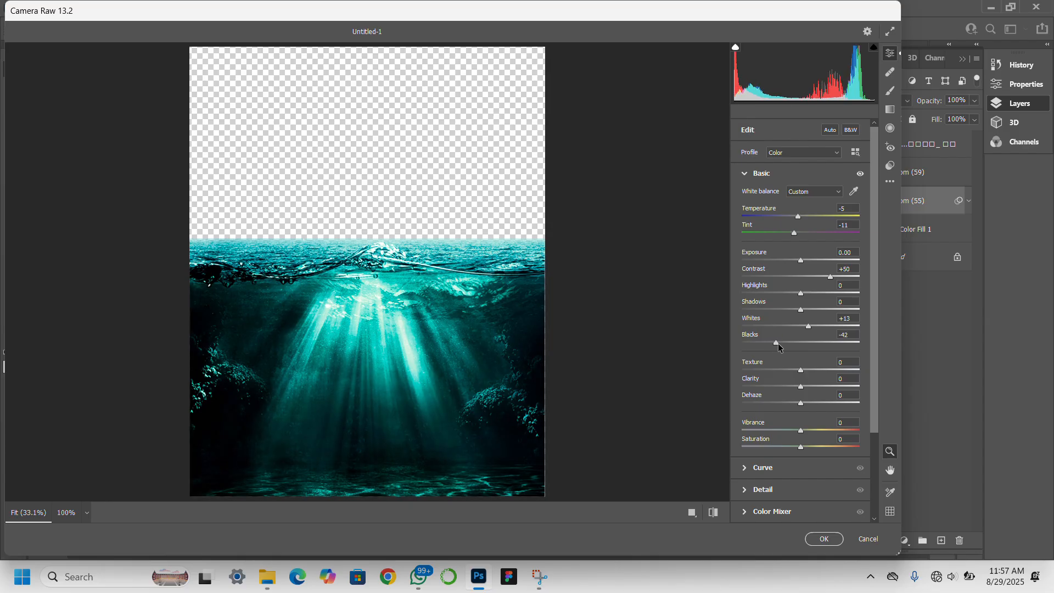
click(807, 371)
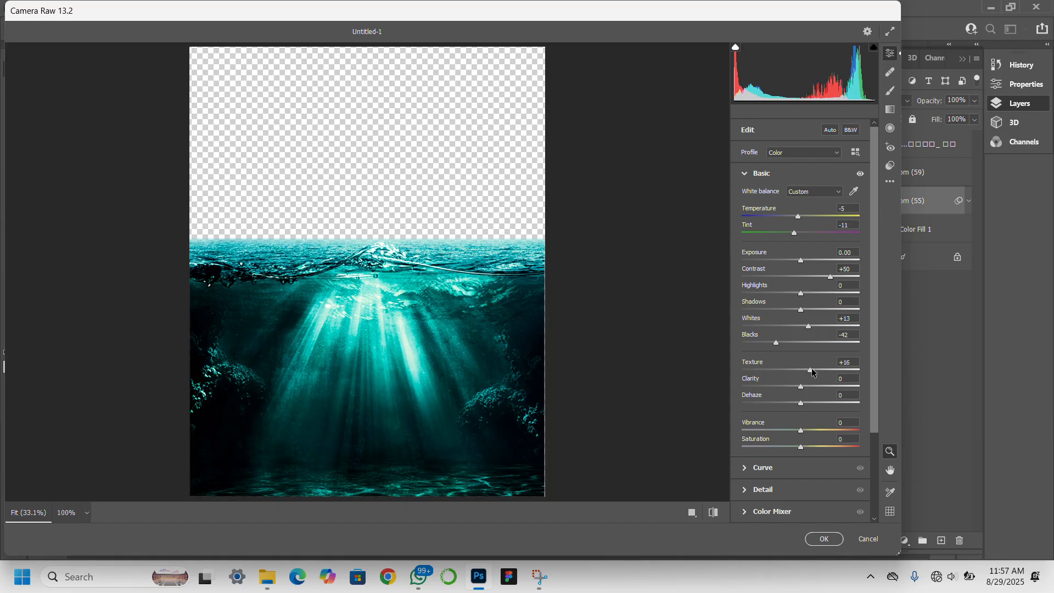
drag(811, 370, 814, 371)
click(807, 385)
drag(808, 385, 811, 387)
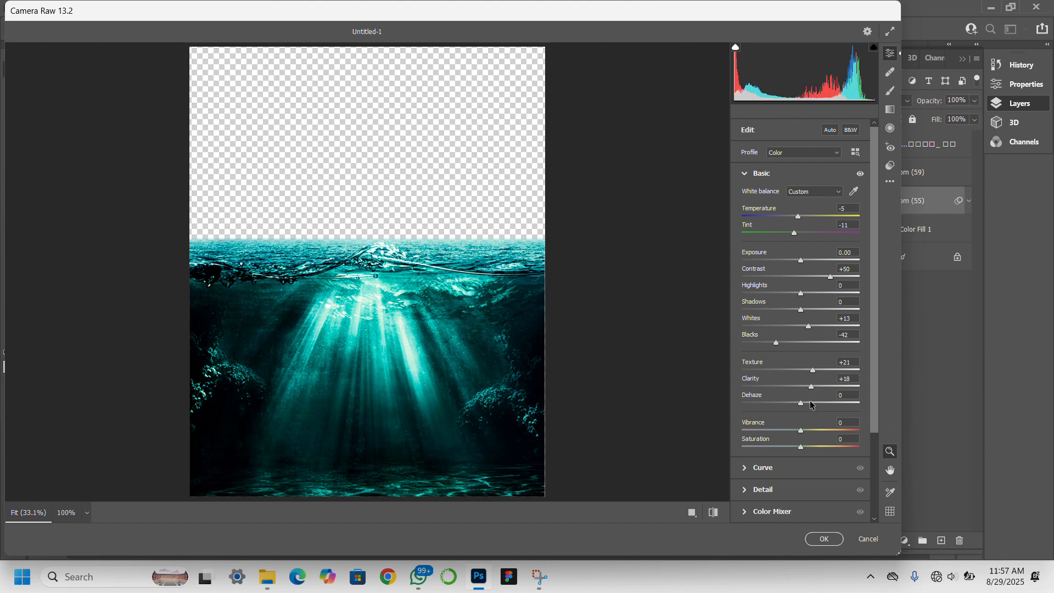
click(810, 402)
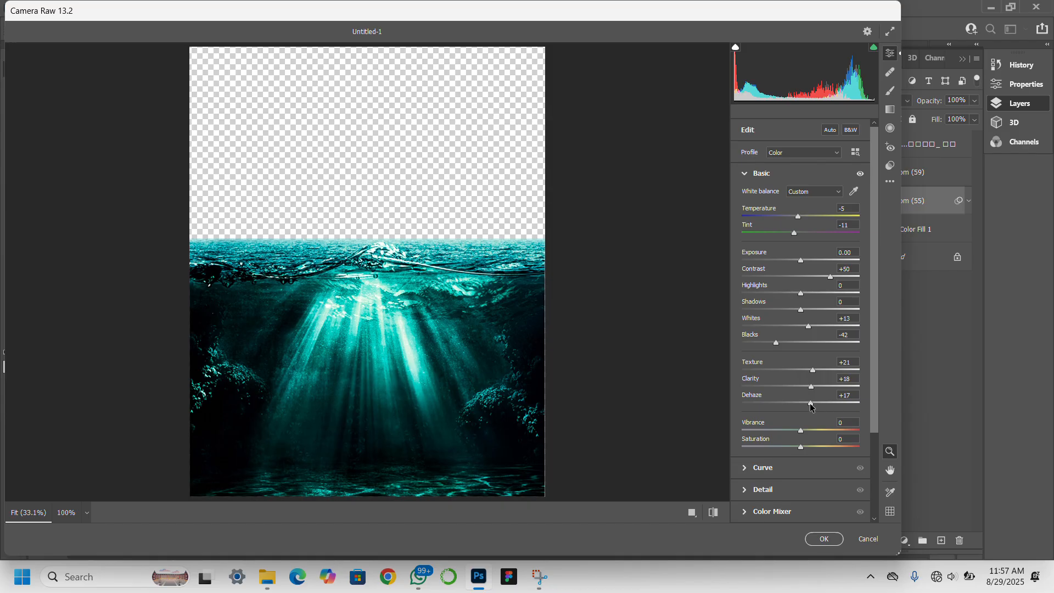
drag(811, 404, 813, 406)
drag(801, 435, 807, 435)
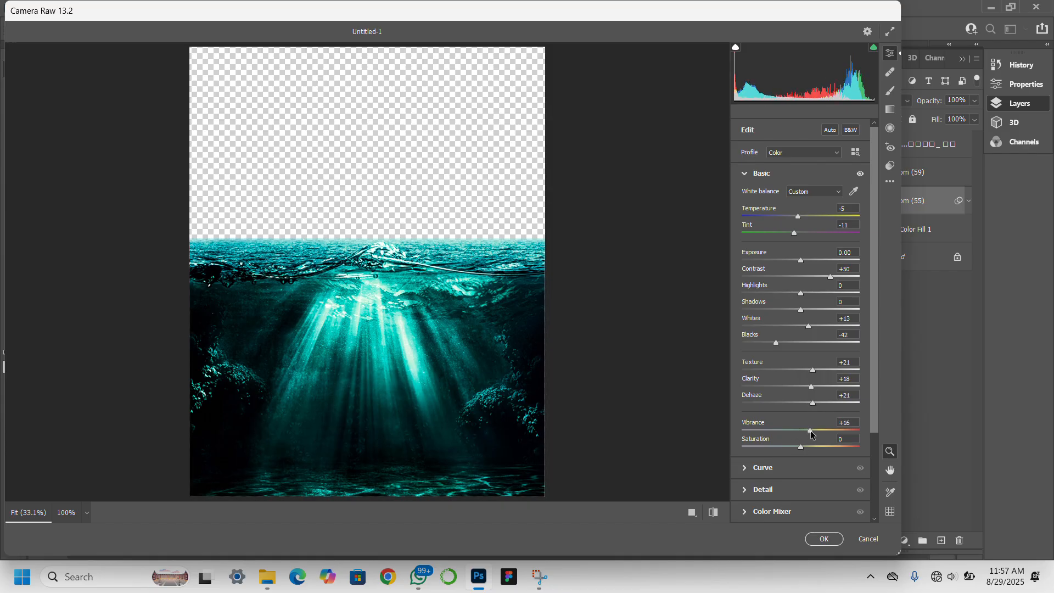
click(819, 538)
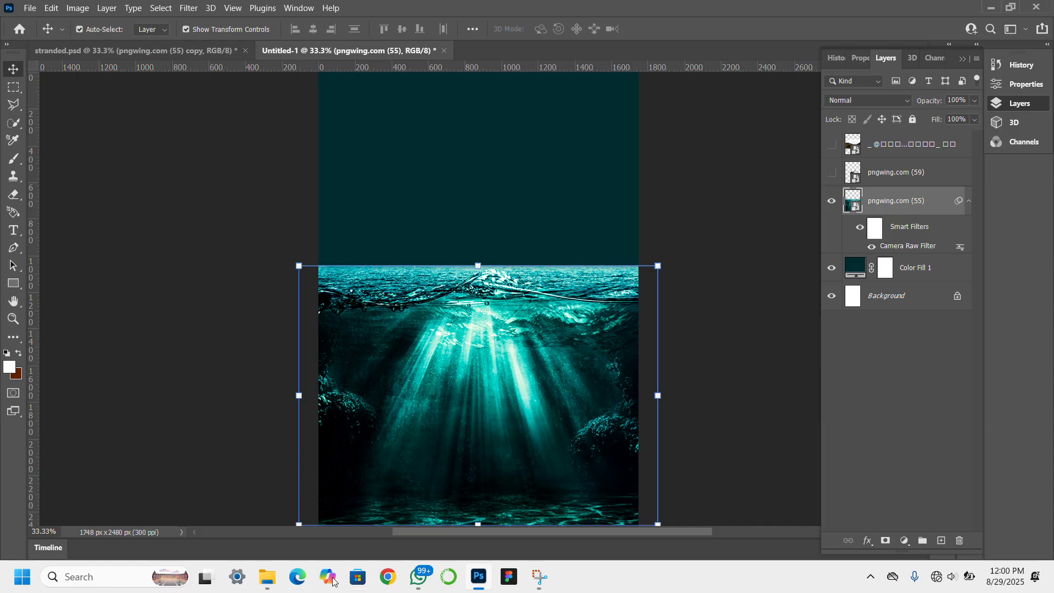
Drag the luchtzee sky photo from the clouds folder onto the cover.
click(264, 535)
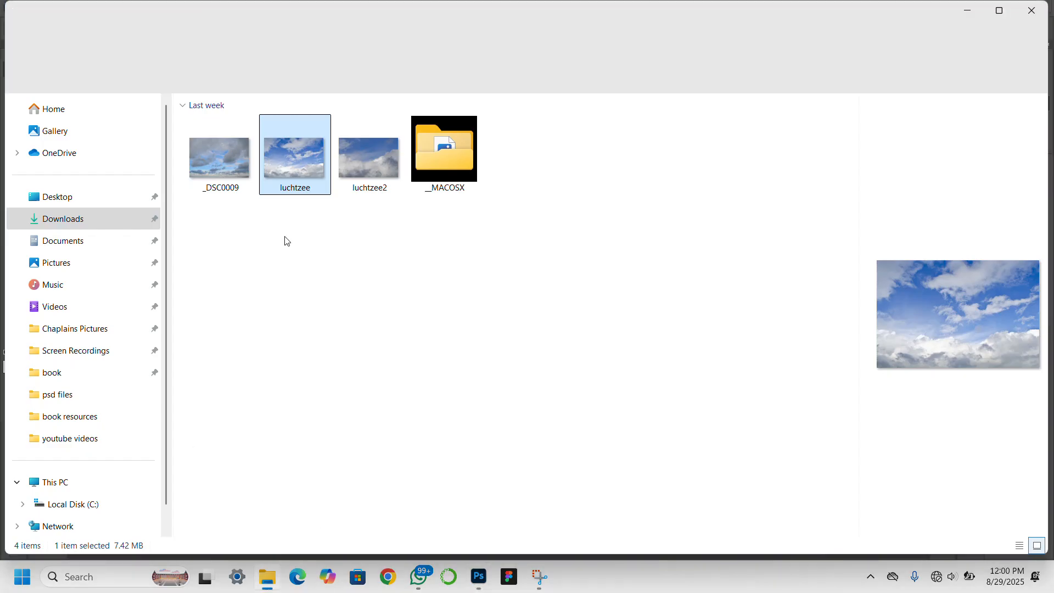
drag(300, 176, 492, 418)
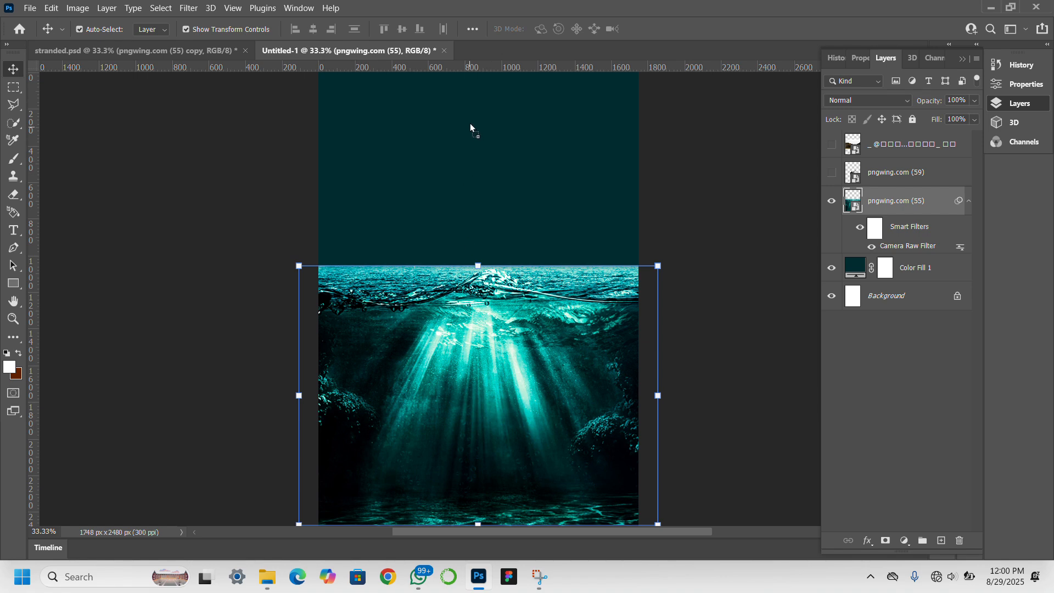
drag(471, 124, 470, 121)
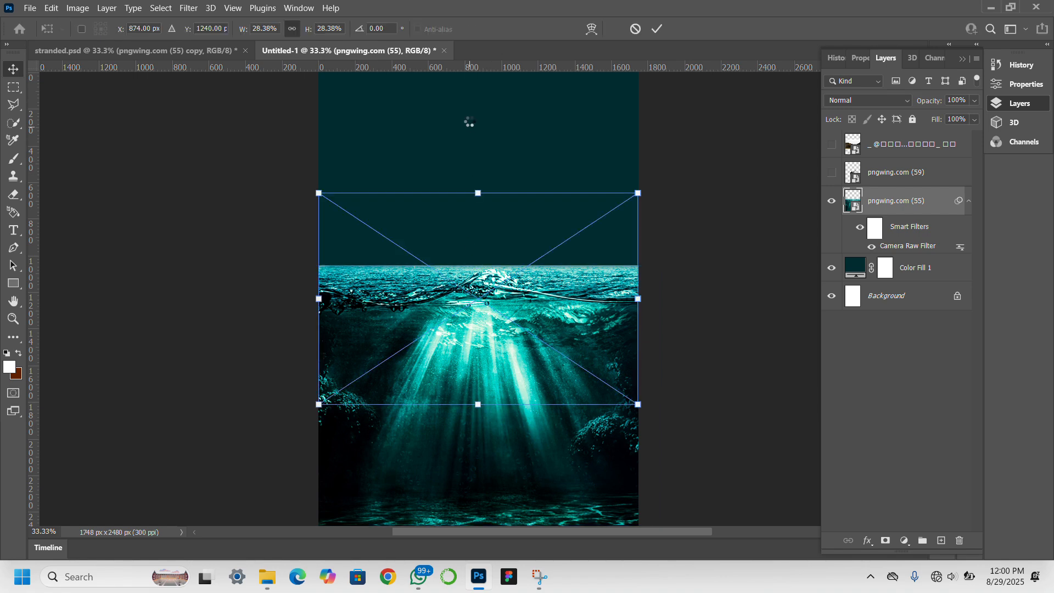
Move the luchtzee sky photo up to meet the waterline and commit it.
drag(483, 290, 485, 174)
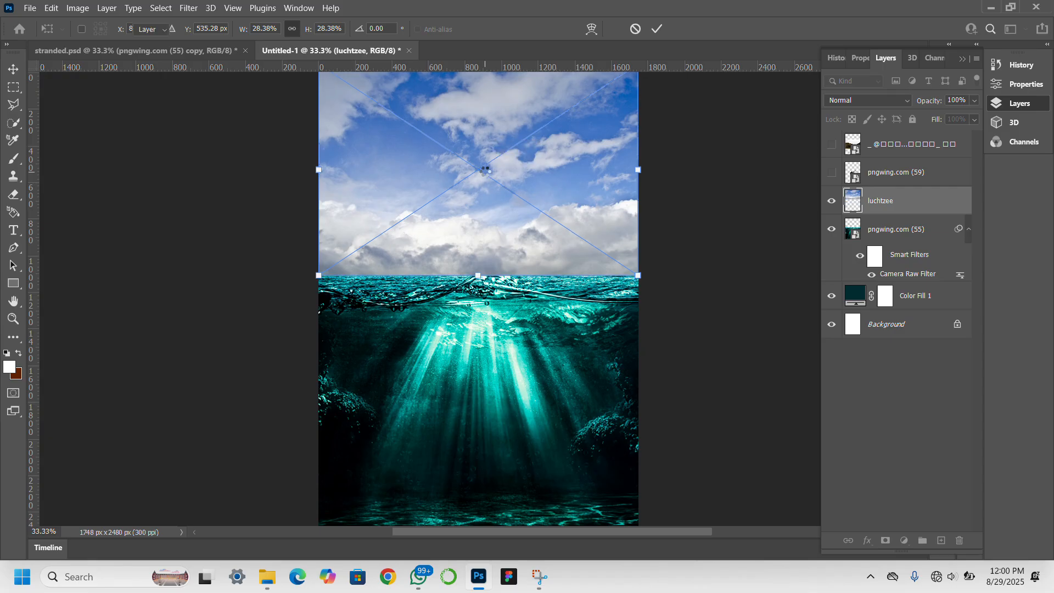
key(Return)
click(189, 7)
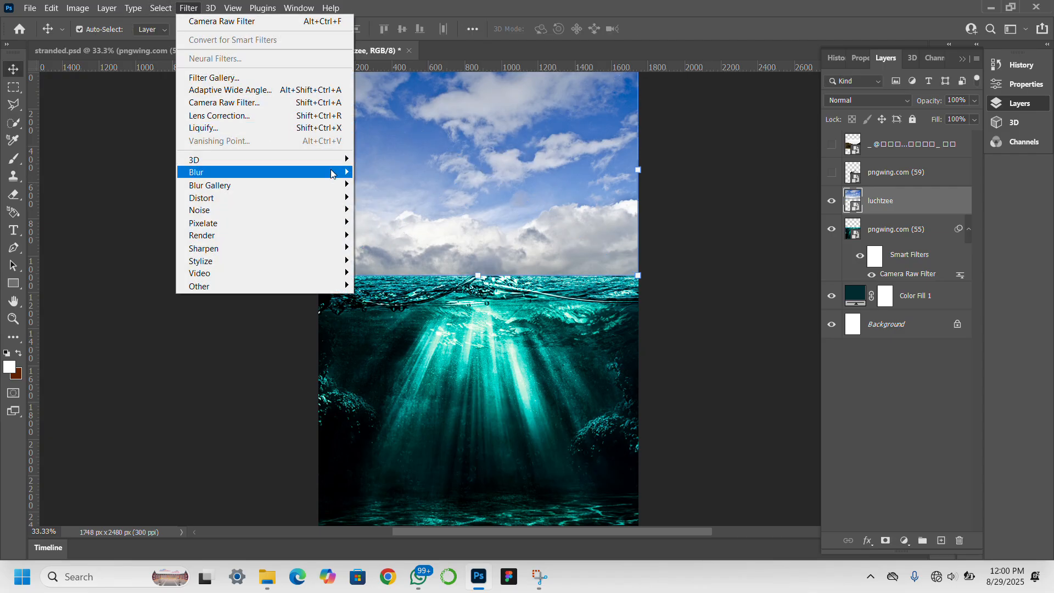
Open the Camera Raw Filter on the luchtzee sky layer.
click(331, 104)
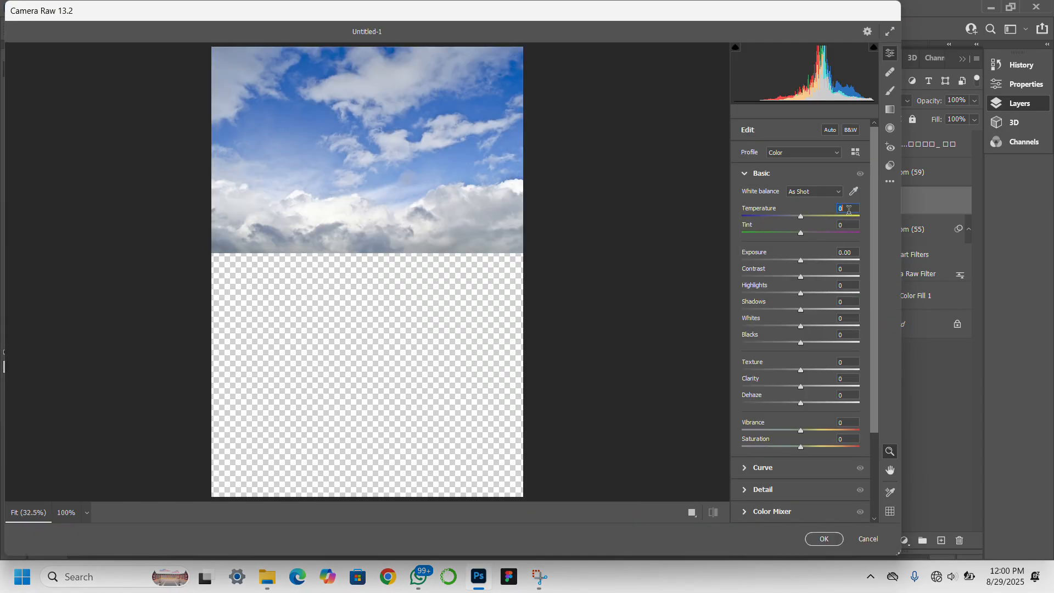
Set the sky's Temperature to +14, Tint to -73 and Exposure to -1.25.
text(14)
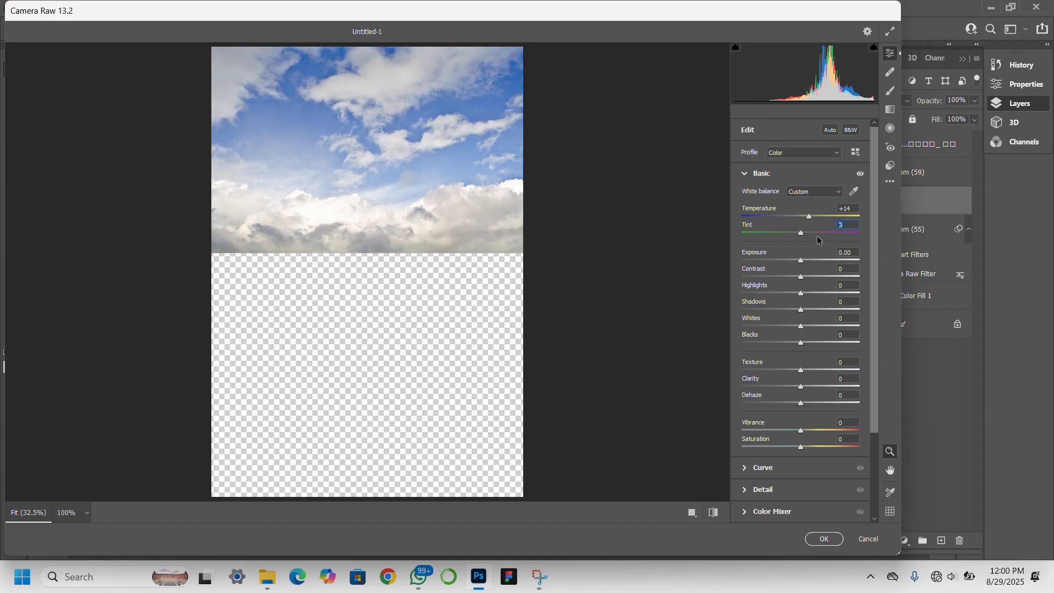
text(-73)
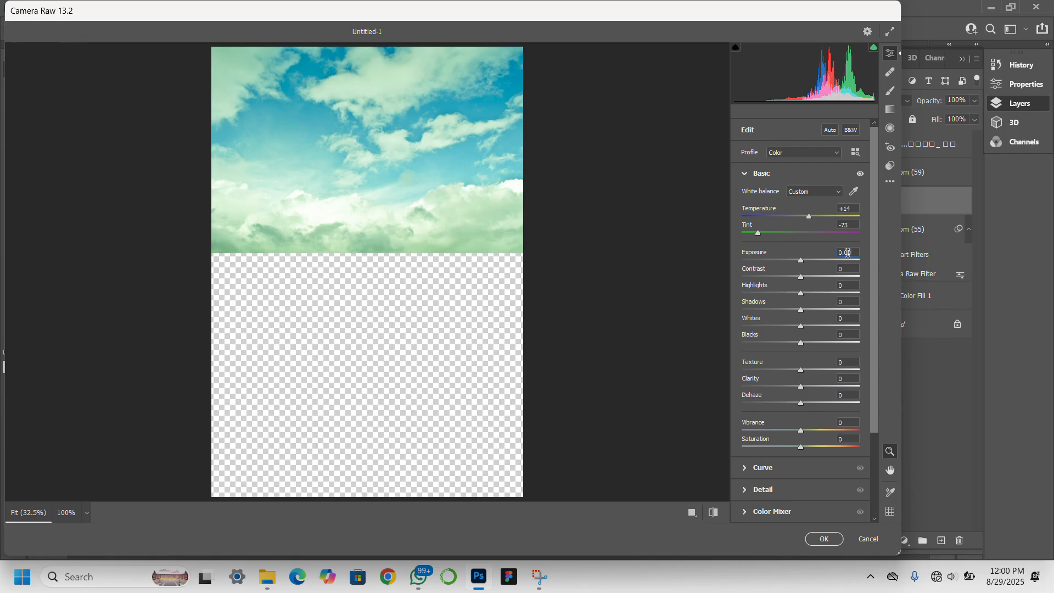
click(851, 253)
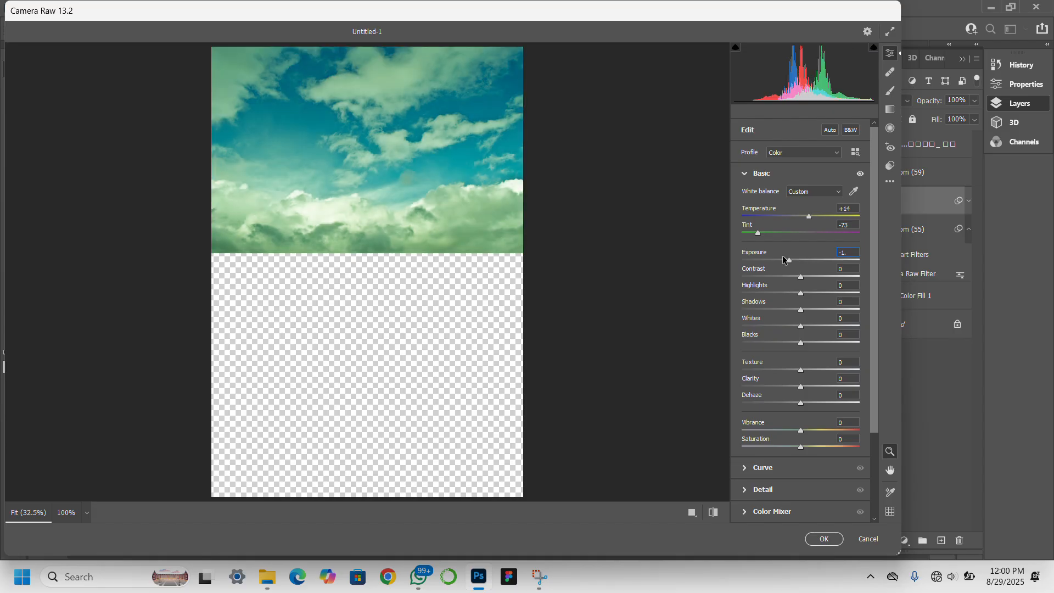
text(-1.25)
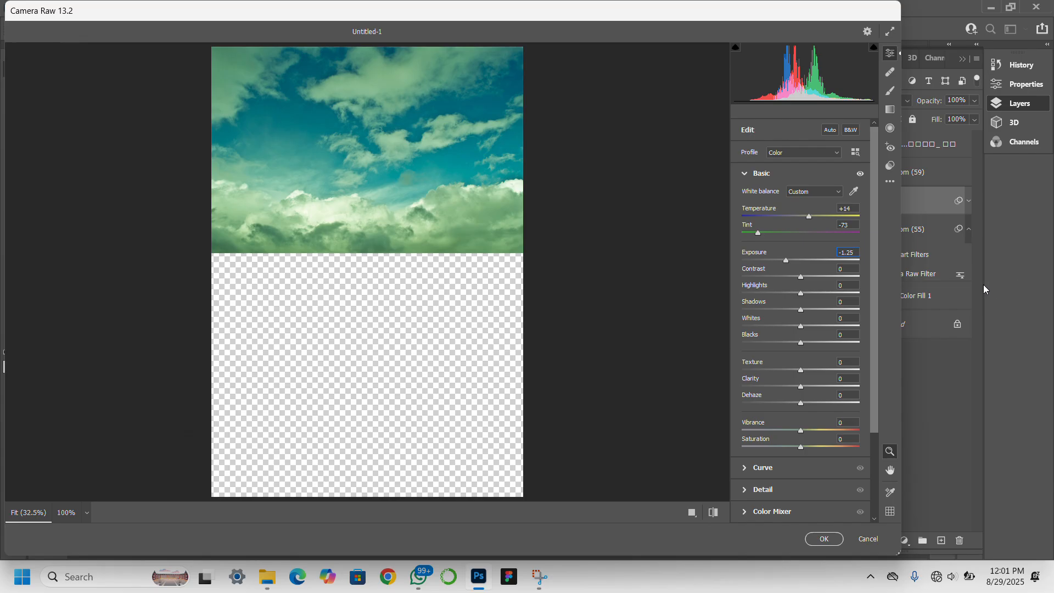
Raise sky contrast to +36 and highlights, deepen shadows, set Whites +15 and Blacks -72.
click(812, 276)
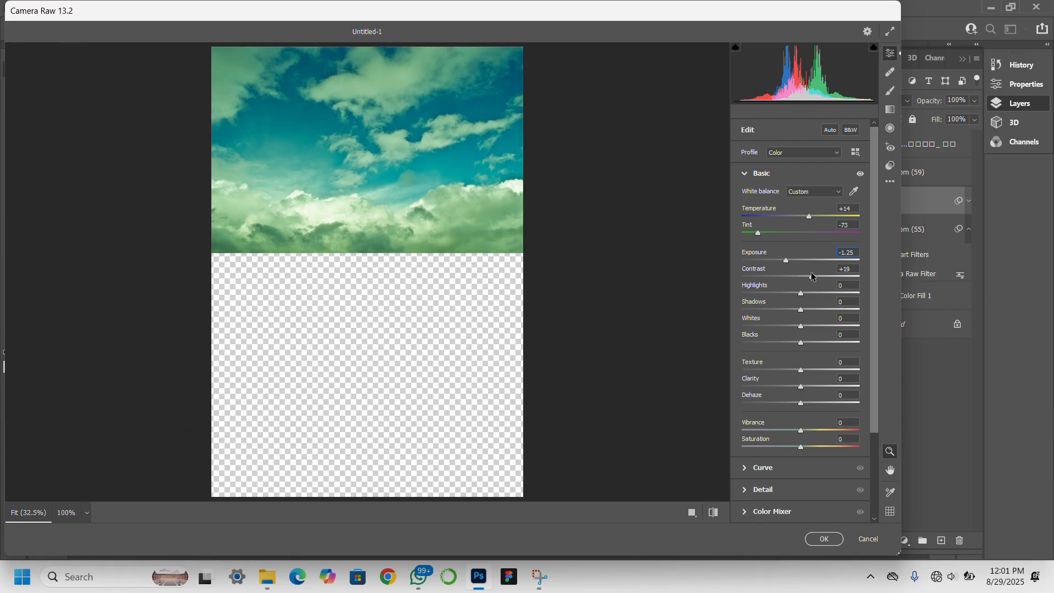
drag(813, 283, 821, 277)
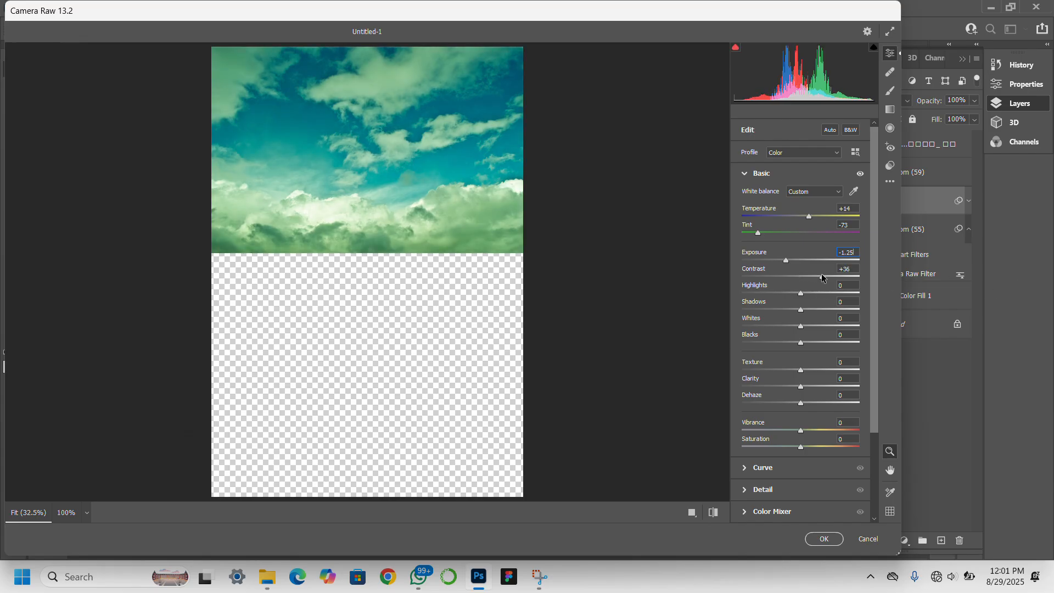
click(824, 292)
drag(758, 309, 749, 310)
click(822, 325)
click(809, 326)
click(759, 343)
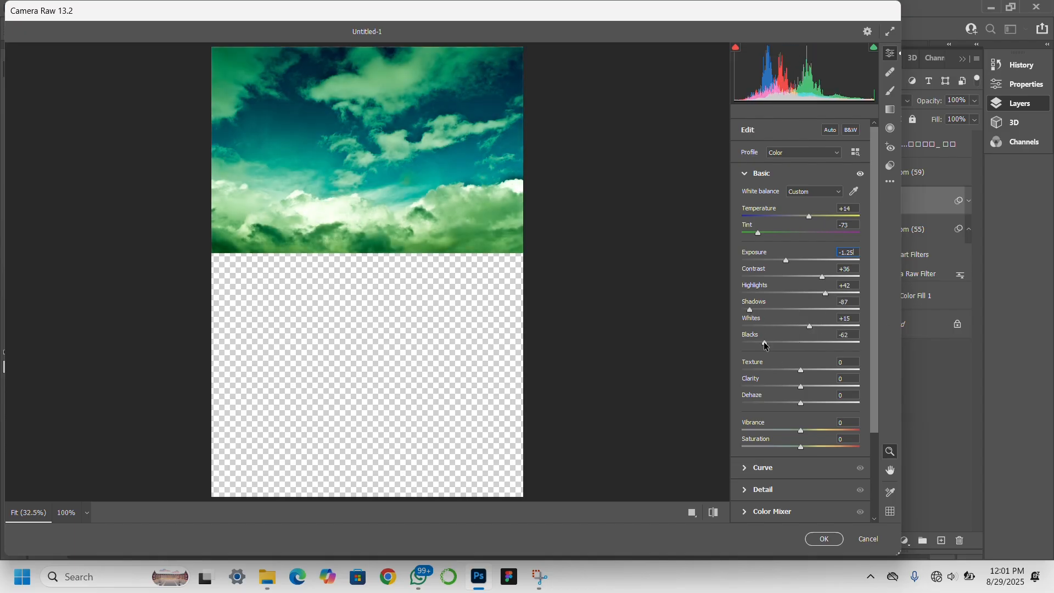
Add Texture +27, clarity and dehaze to the sky, then apply the Camera Raw grade.
click(815, 370)
click(816, 371)
click(811, 386)
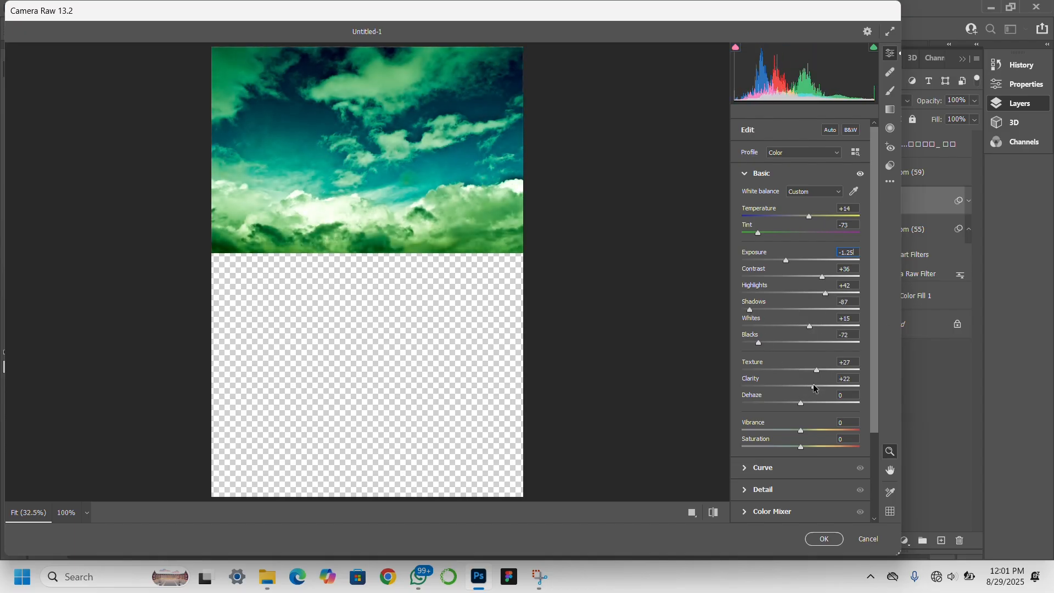
click(811, 403)
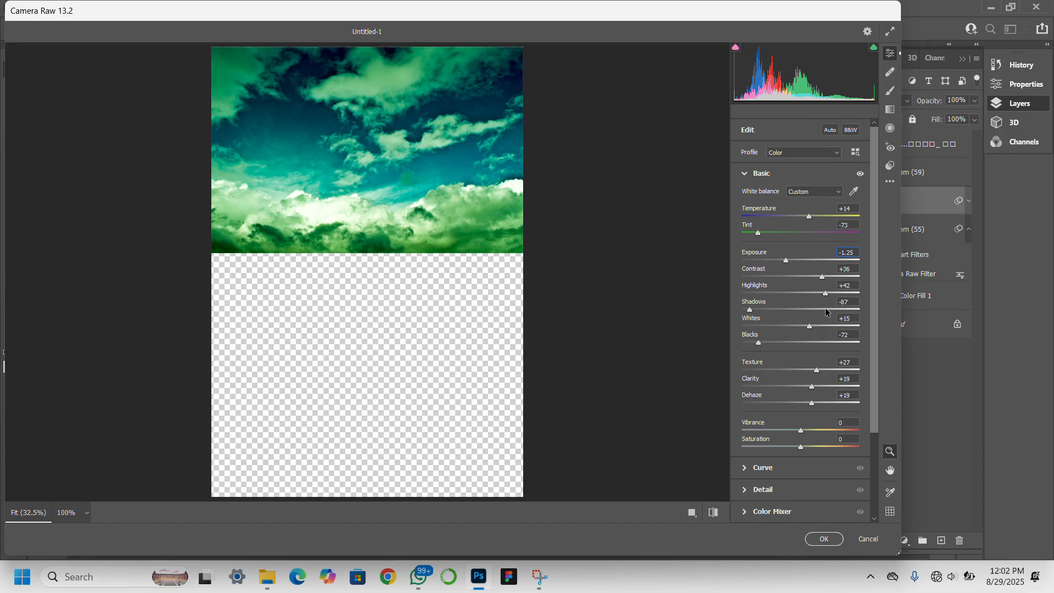
click(830, 540)
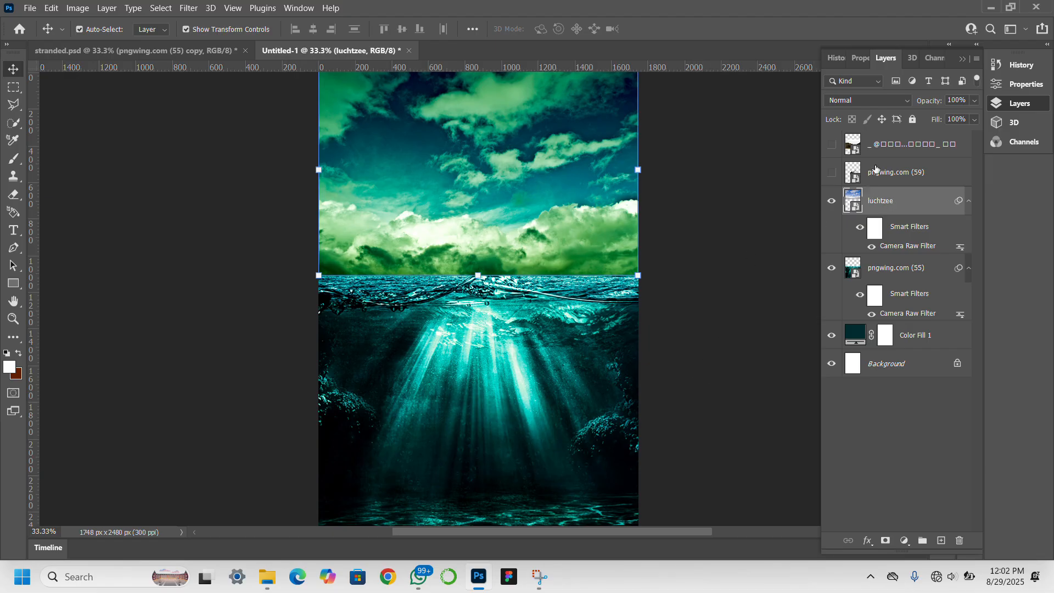
Add a Hue/Saturation adjustment layer with the hue shifted by +34.
click(887, 106)
click(888, 106)
click(905, 541)
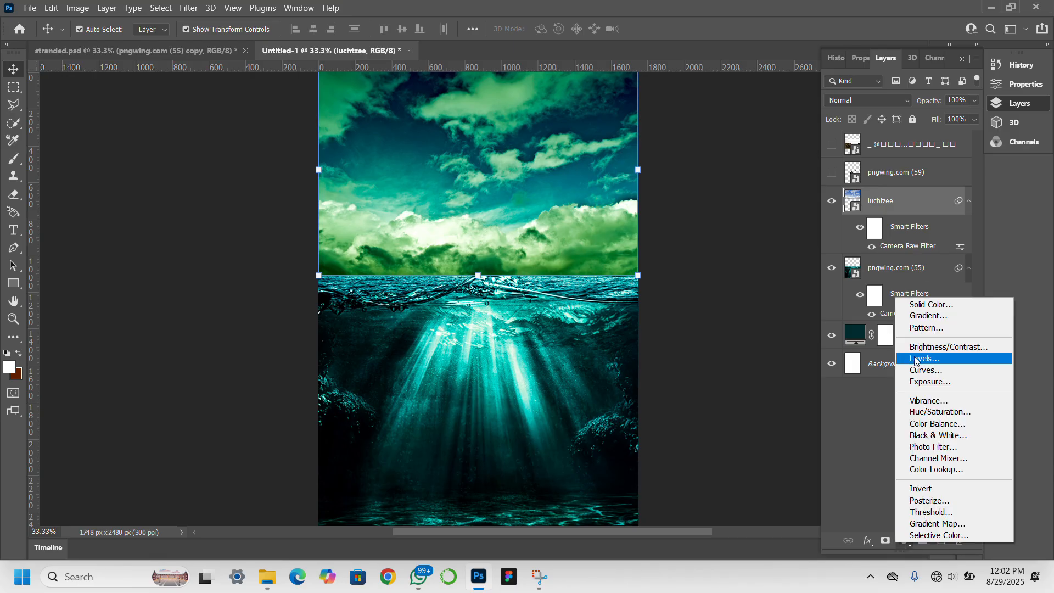
click(945, 411)
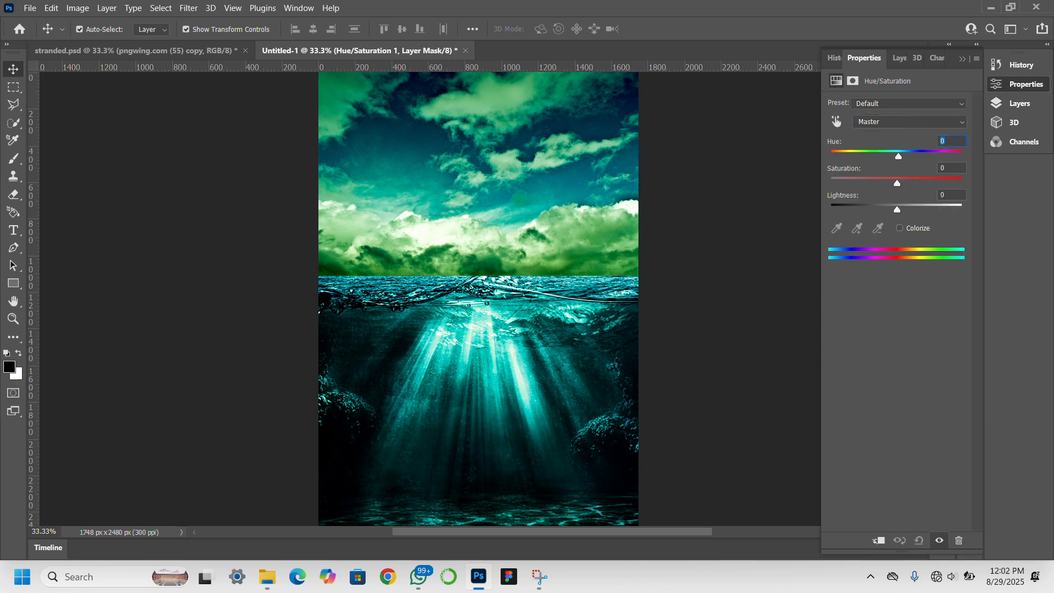
text(34)
key(Return)
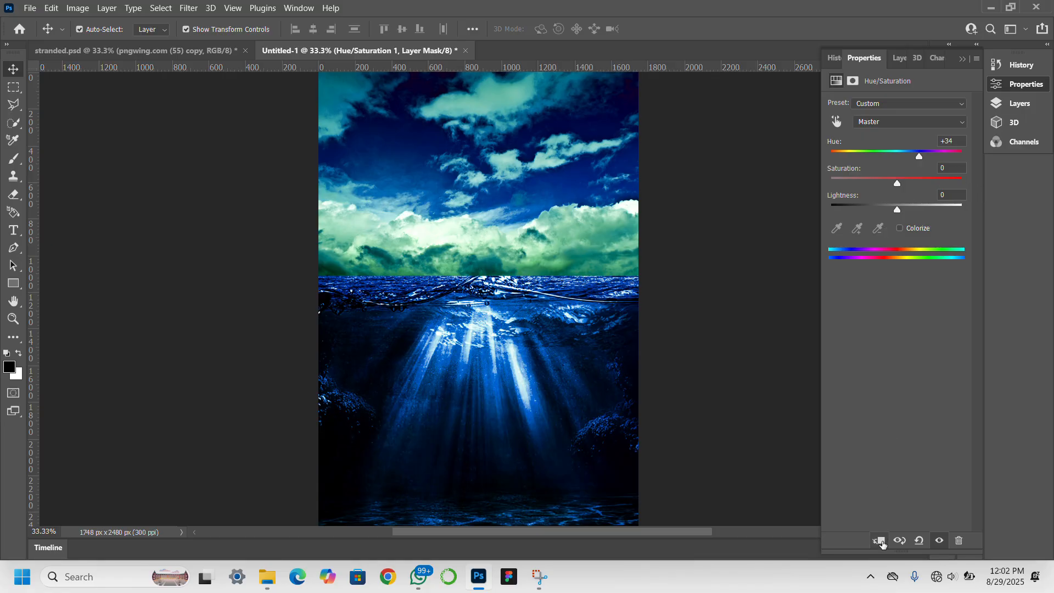
Clip it to the sky, set Saturation -59, Lightness -13, and pull Hue back to -2.
click(879, 543)
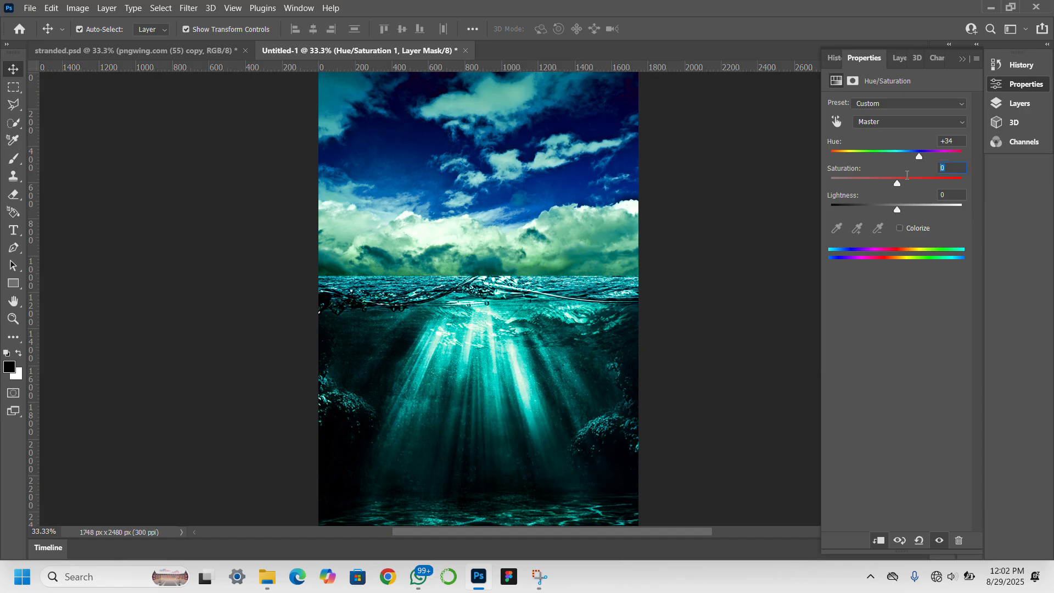
text(59)
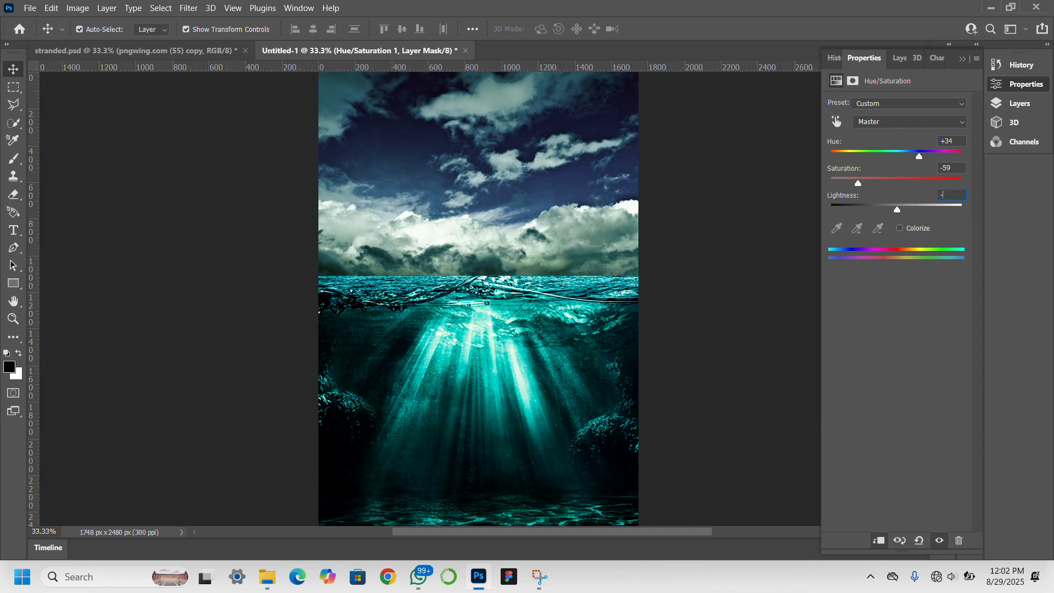
text(-13)
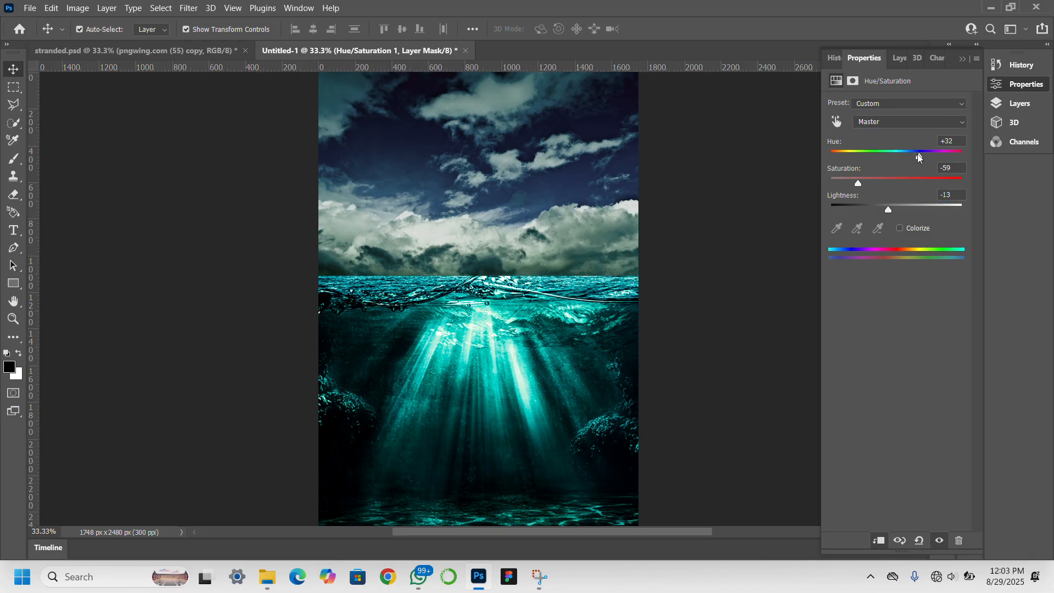
drag(918, 159, 896, 160)
click(902, 67)
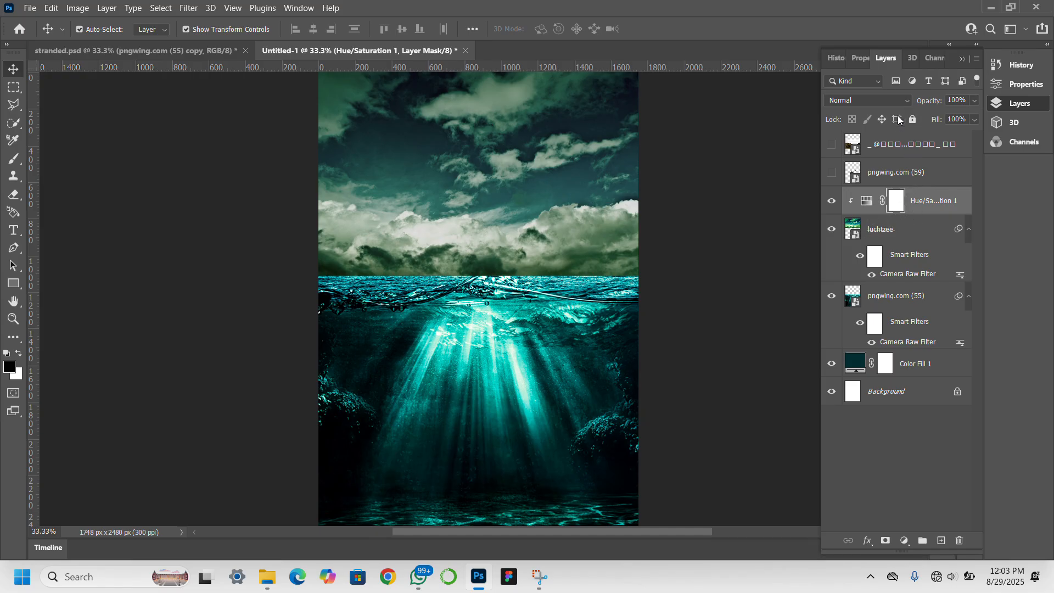
Switch the luchtzee sky layer's blend mode from Hard Light to Overlay, then deselect it.
click(880, 236)
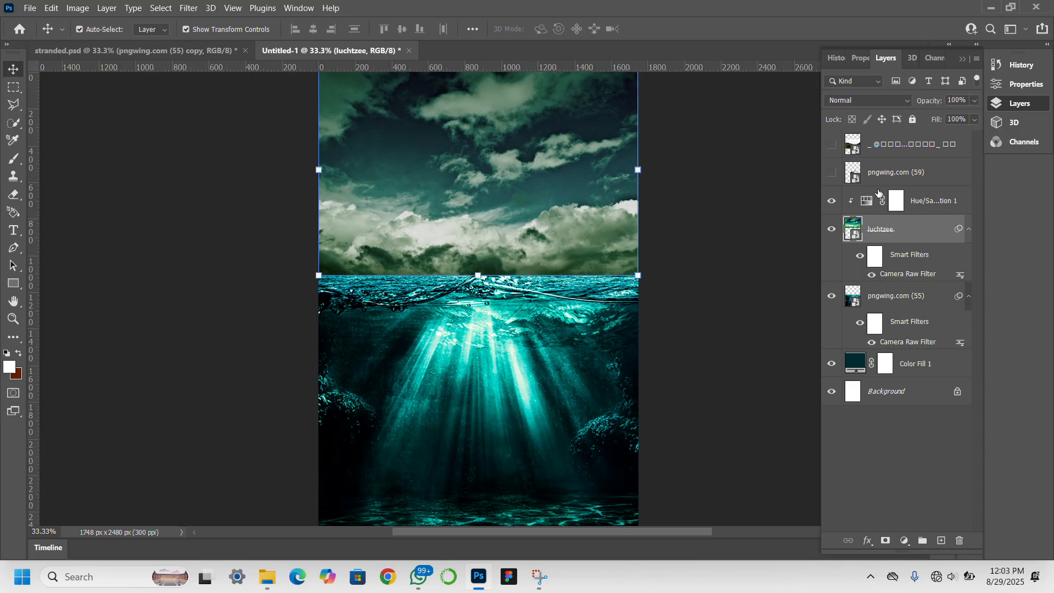
click(875, 100)
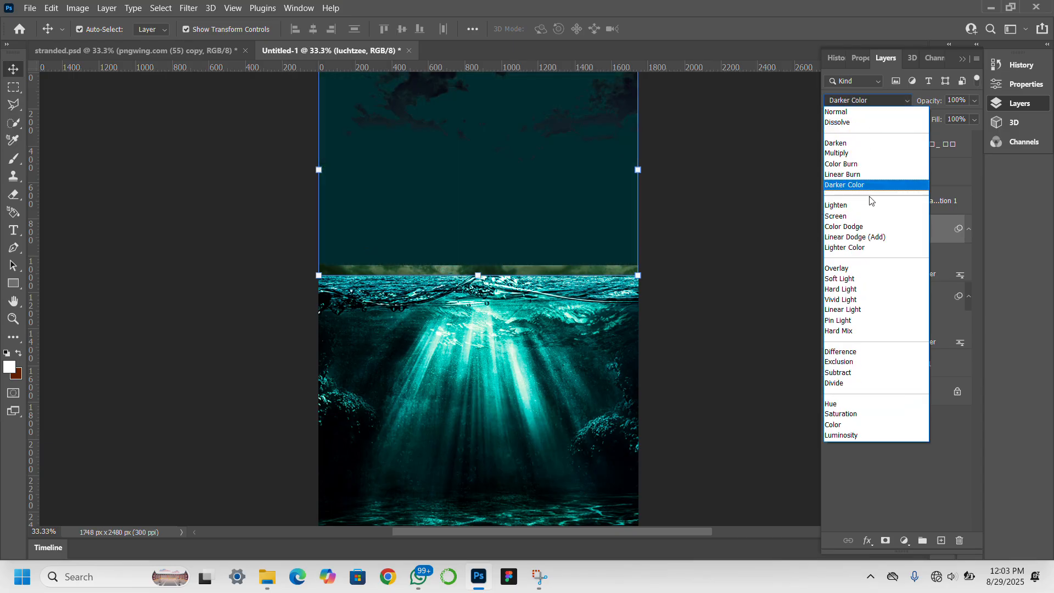
click(865, 268)
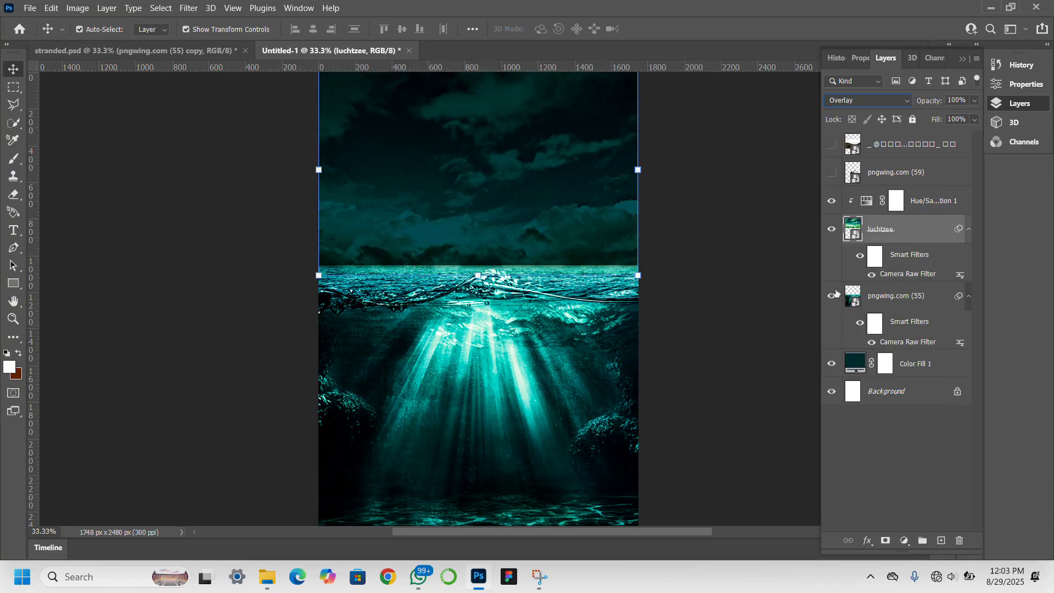
click(778, 329)
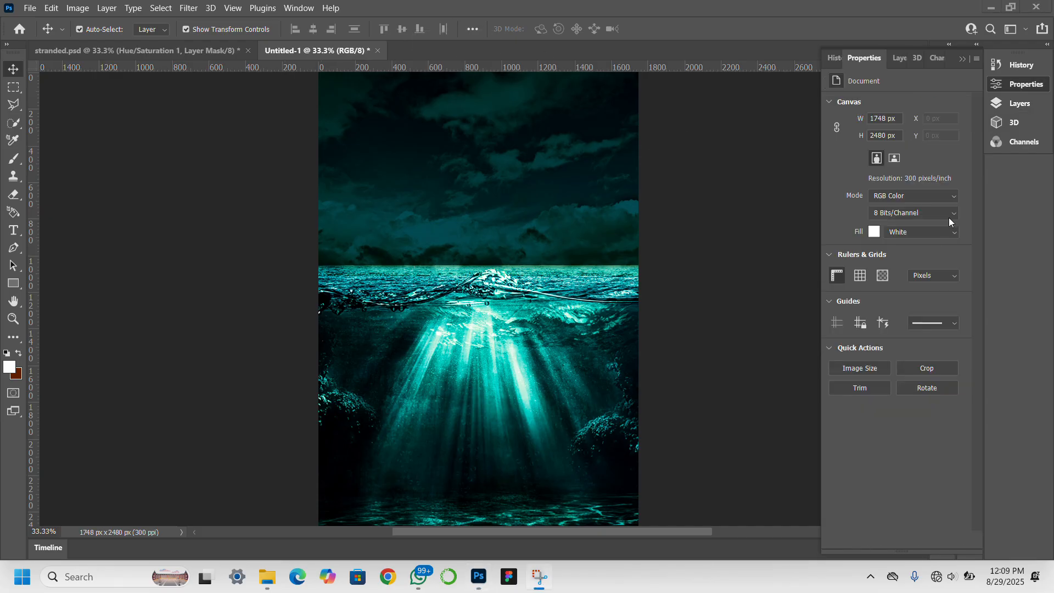
Show the mountain image layer and select the mountains with Select > Subject.
click(903, 58)
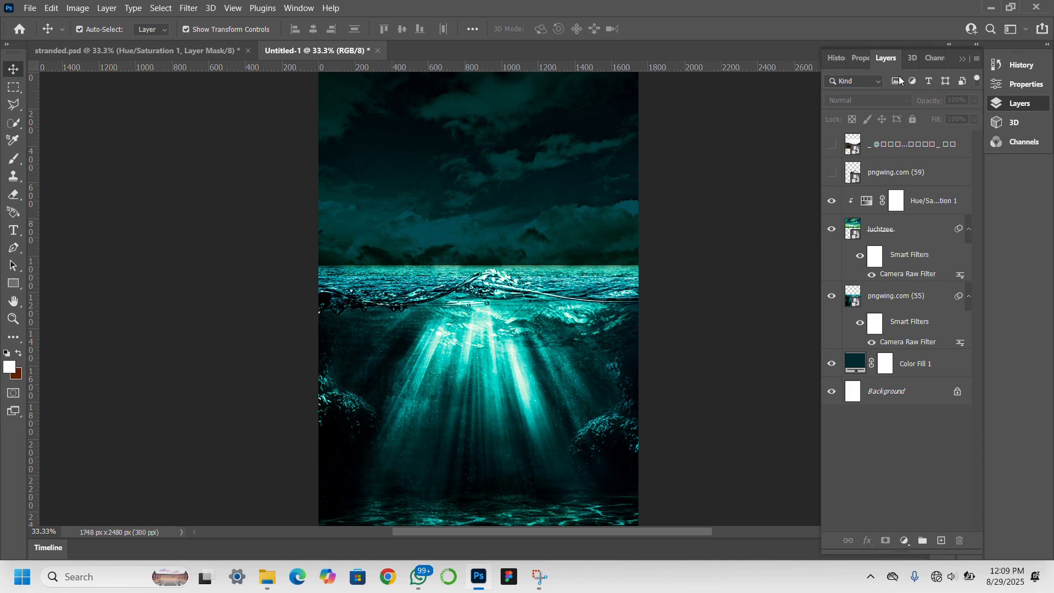
click(832, 144)
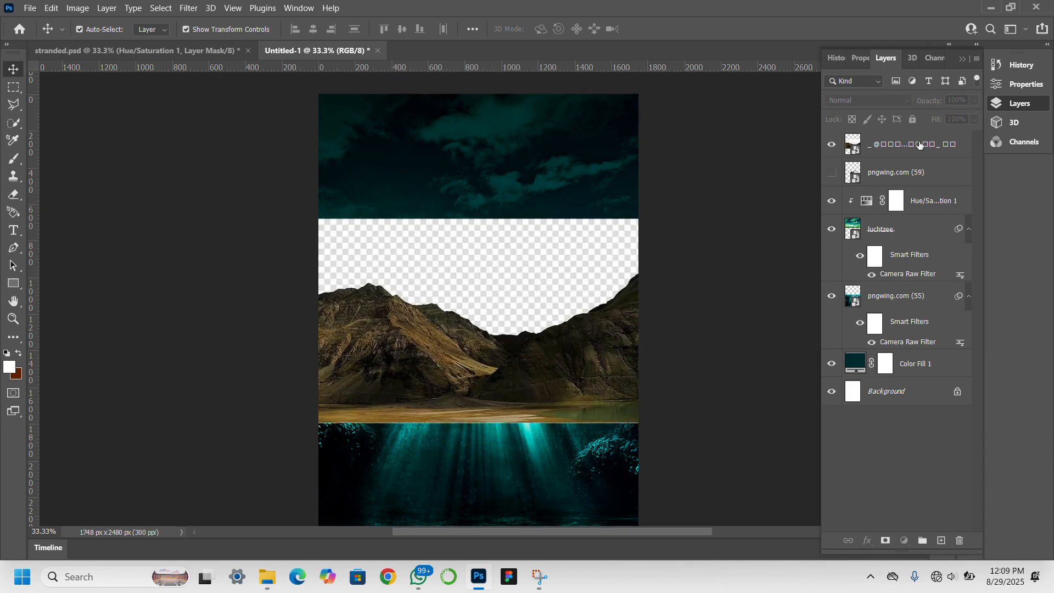
click(920, 144)
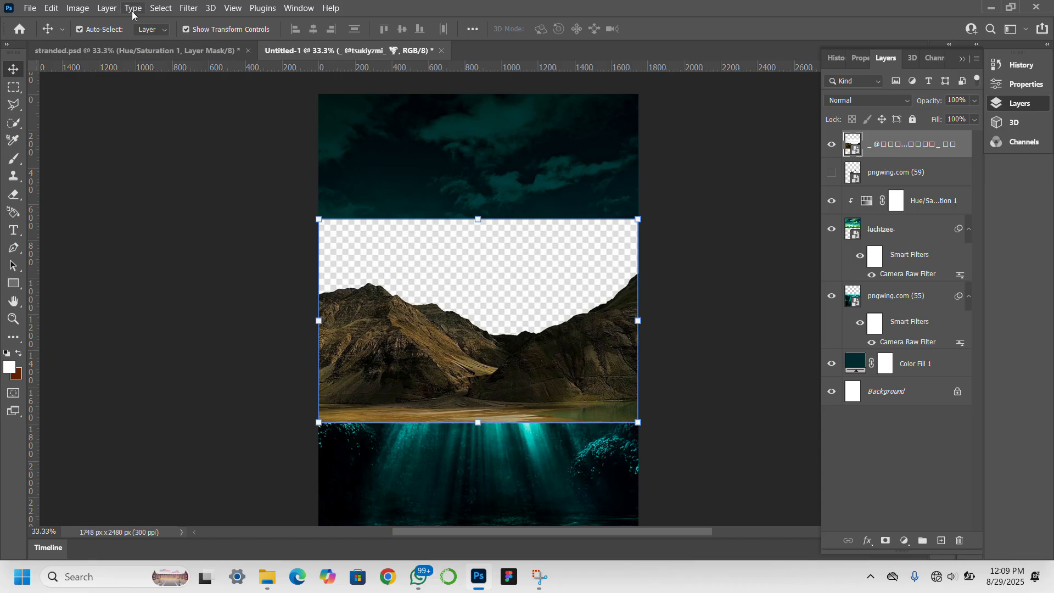
click(159, 8)
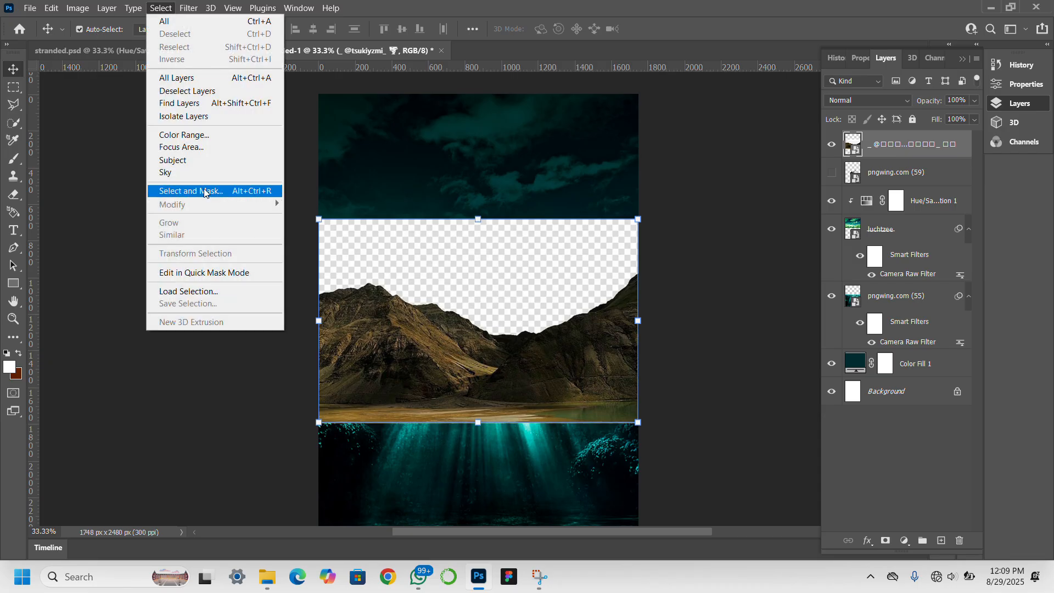
click(215, 164)
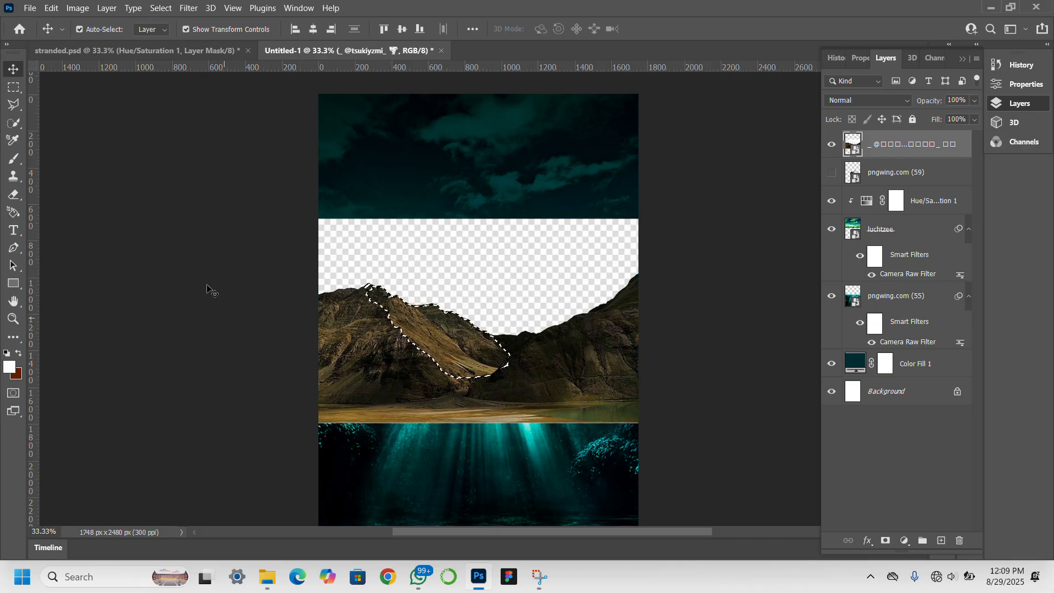
Extend the selection over both mountains with Quick Selection and add a layer mask.
click(14, 123)
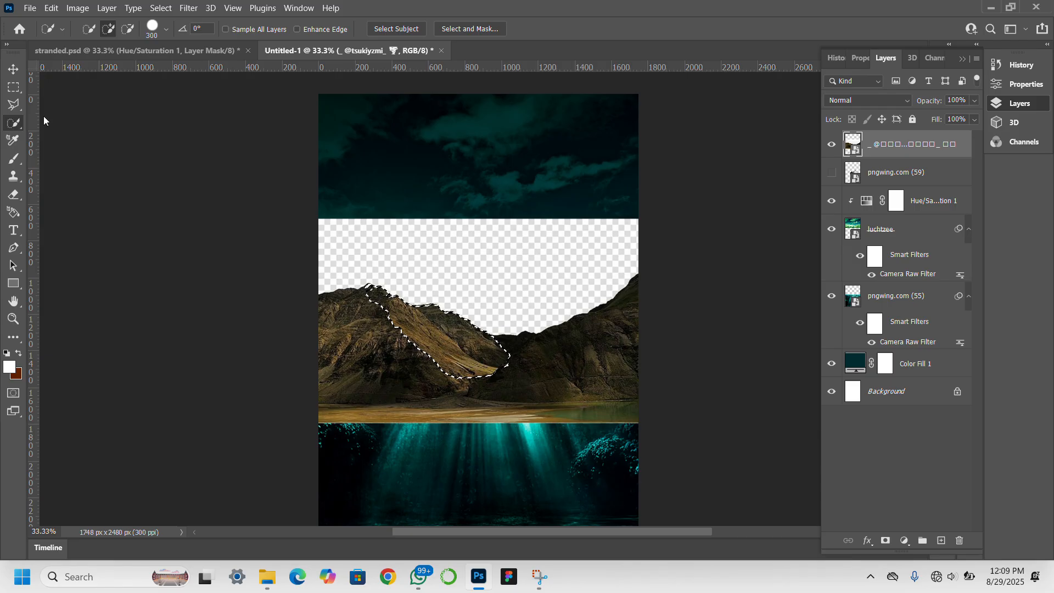
click(383, 357)
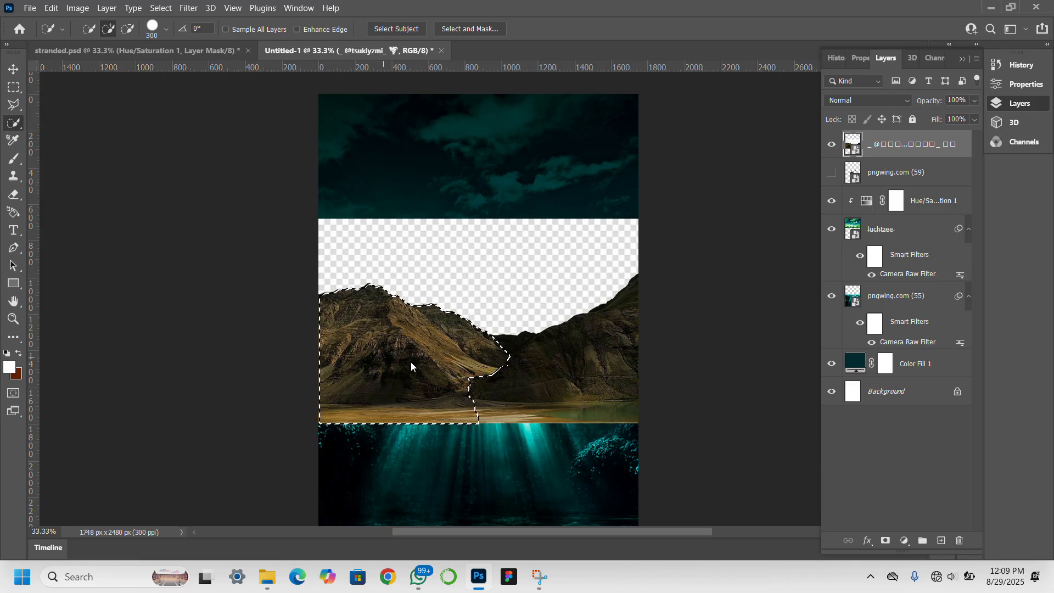
click(567, 373)
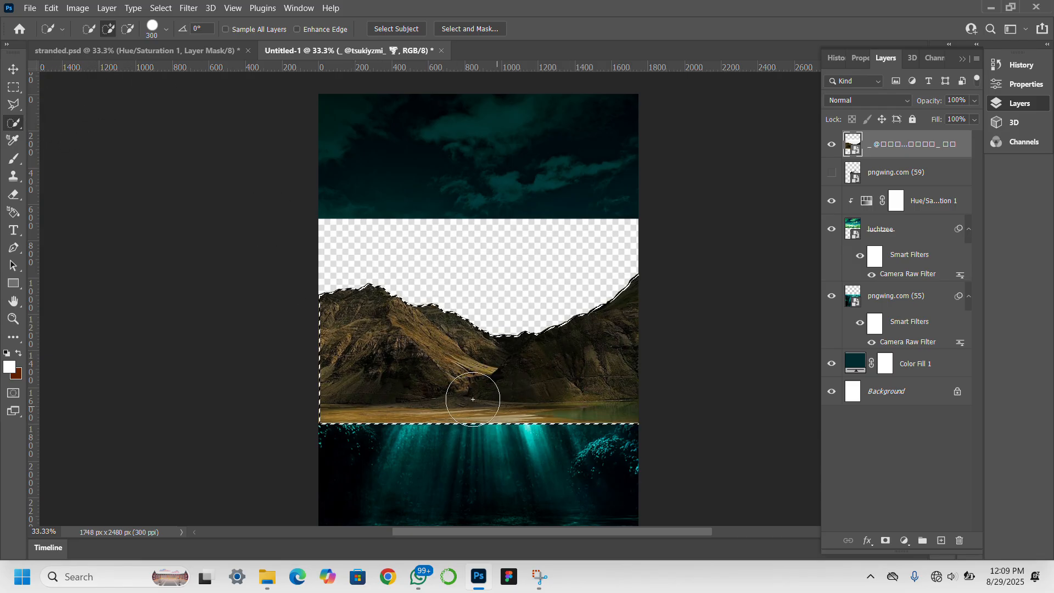
click(885, 542)
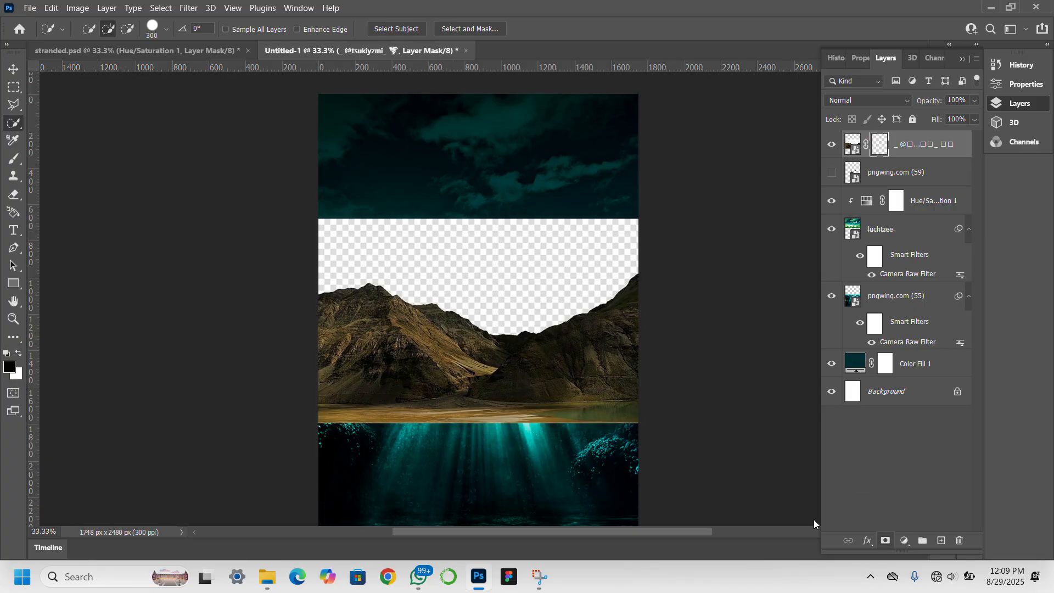
click(8, 66)
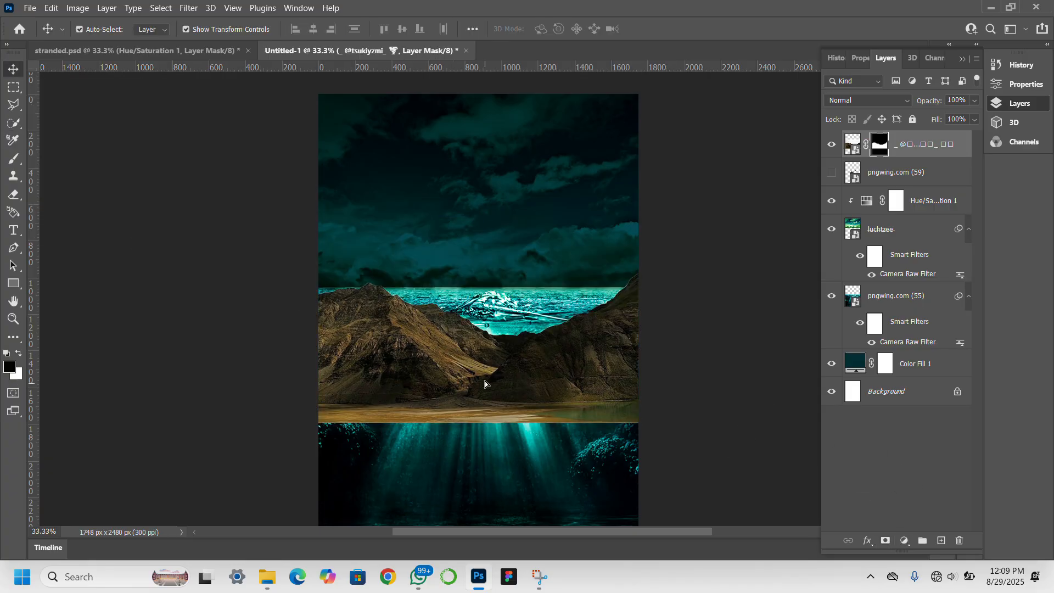
Drag the masked mountains up toward the top of the cover, cancelling a trial vertical stretch.
drag(486, 370, 484, 252)
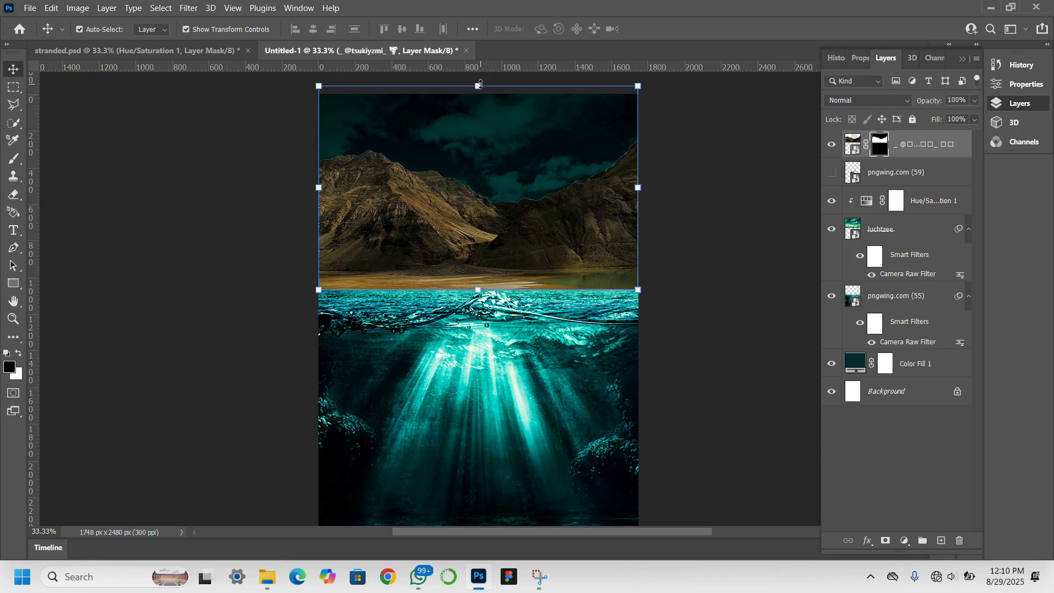
drag(480, 84, 487, 133)
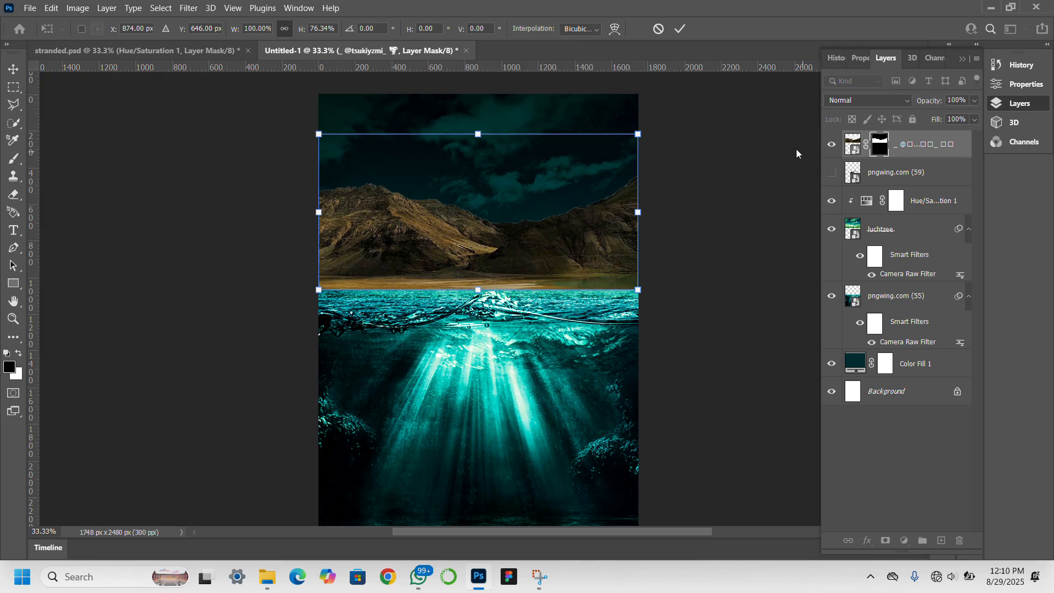
key(Escape)
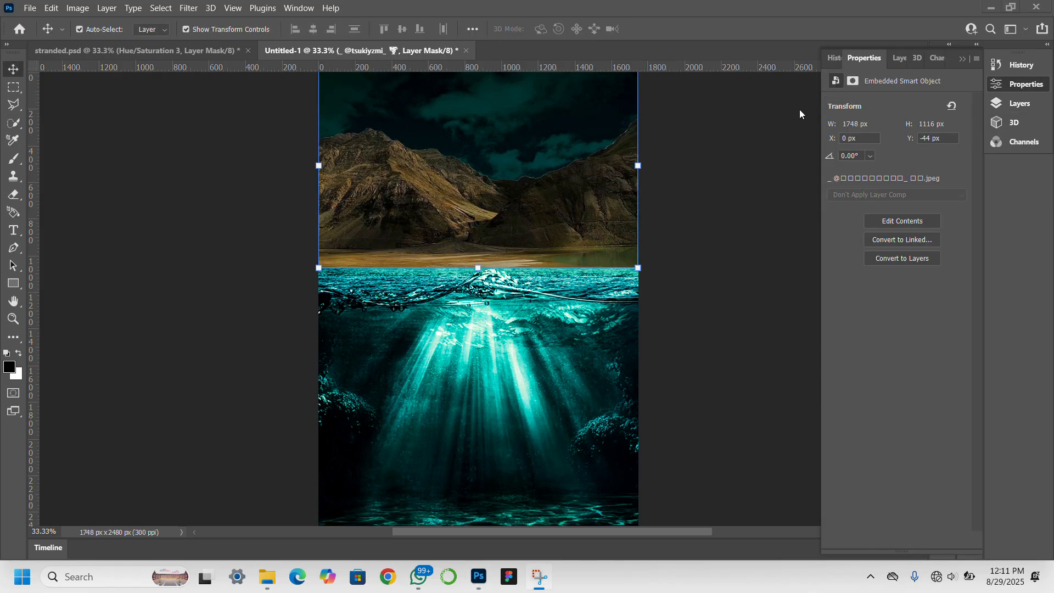
click(899, 63)
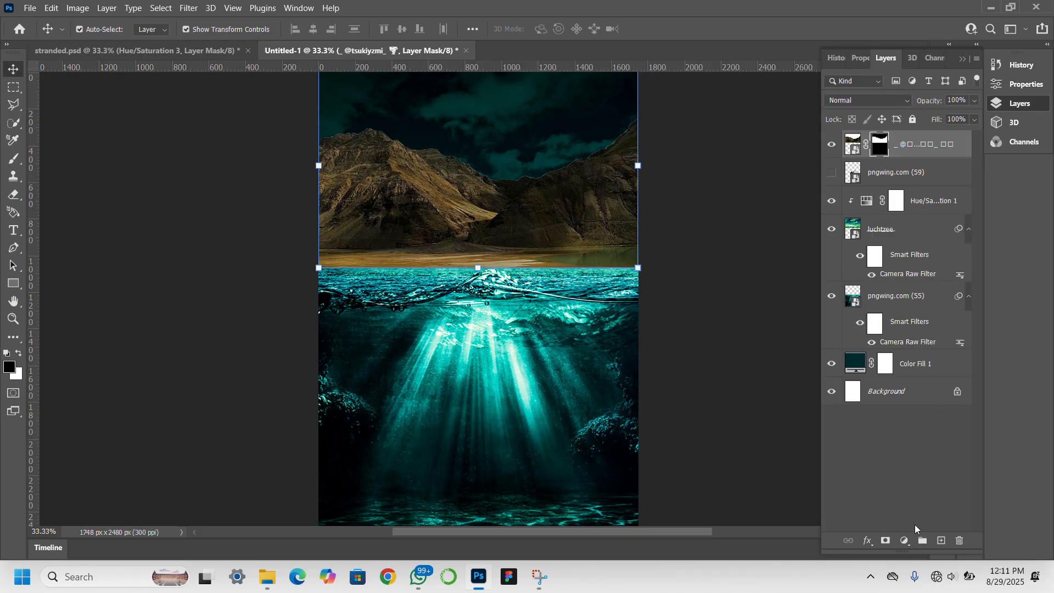
Add a Hue/Saturation adjustment with Hue 155, clipped to the mountain layer.
click(904, 540)
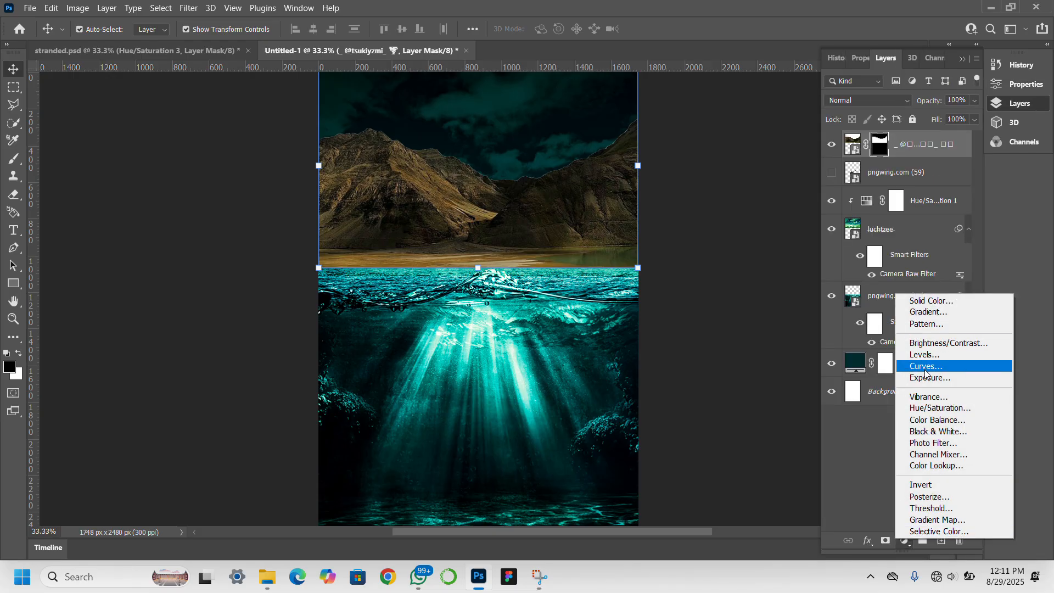
click(936, 408)
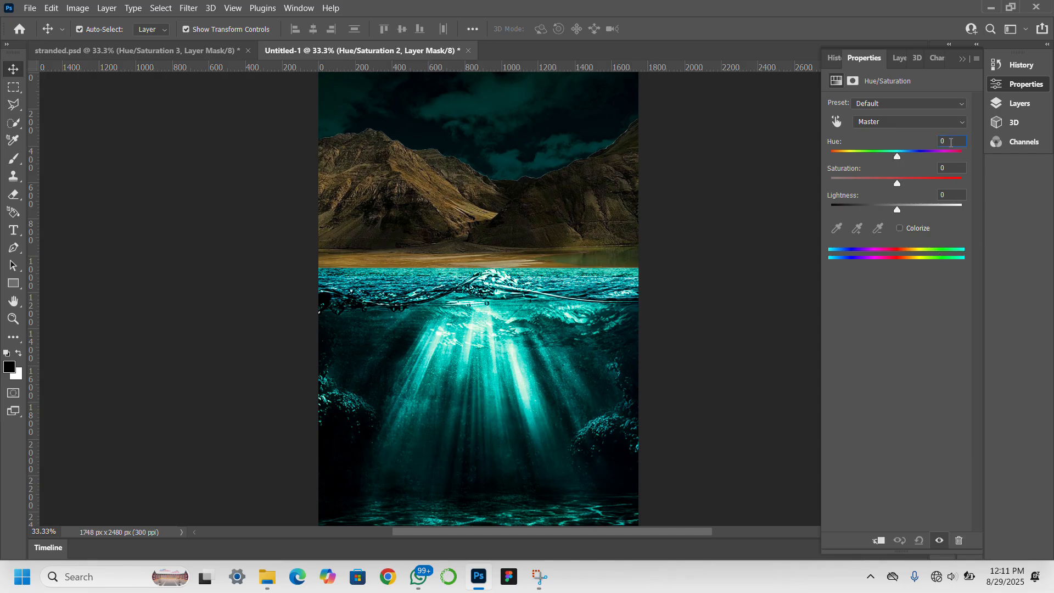
text(155)
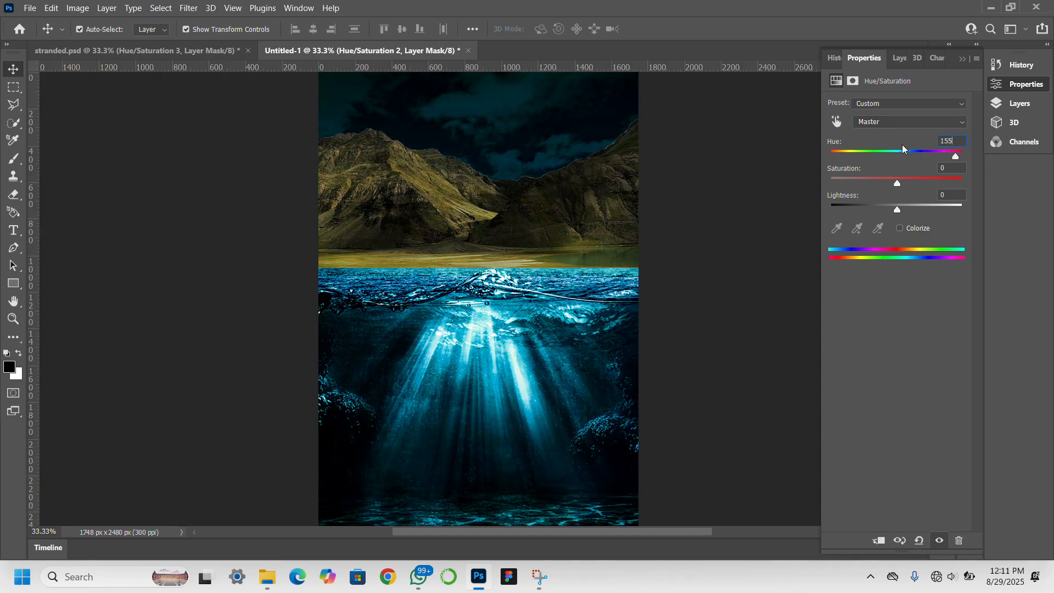
key(Return)
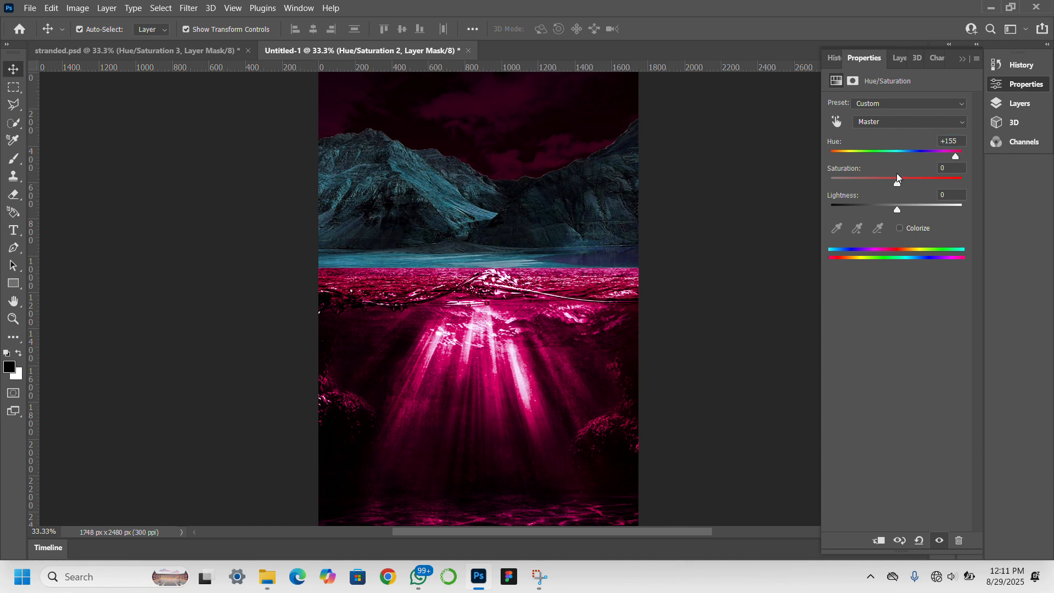
click(880, 541)
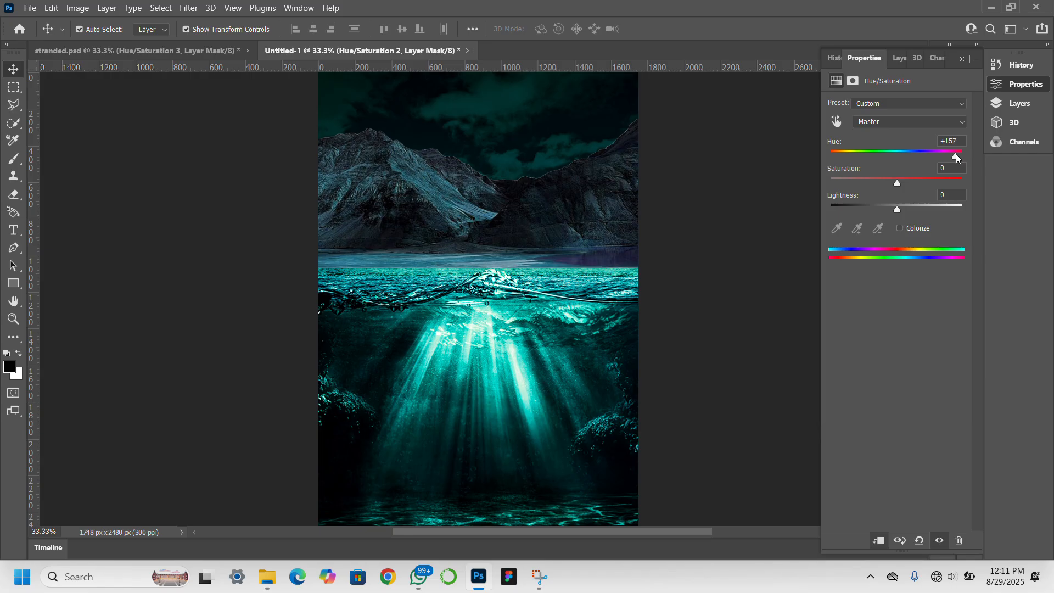
Shift the hue to +136 for teal-grey peaks and nudge the underwater image slightly down.
drag(956, 158, 950, 158)
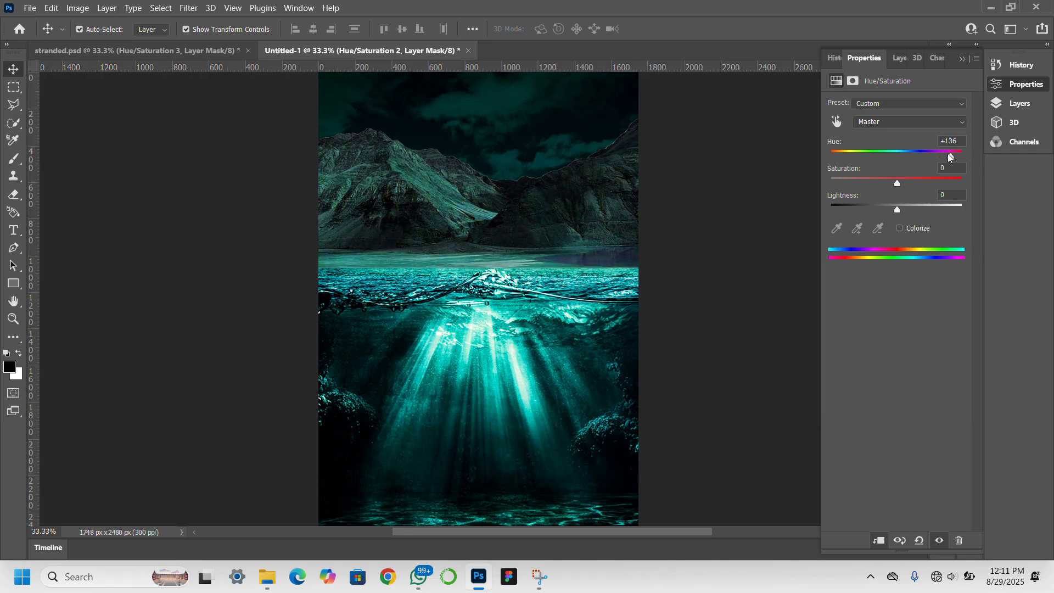
click(898, 58)
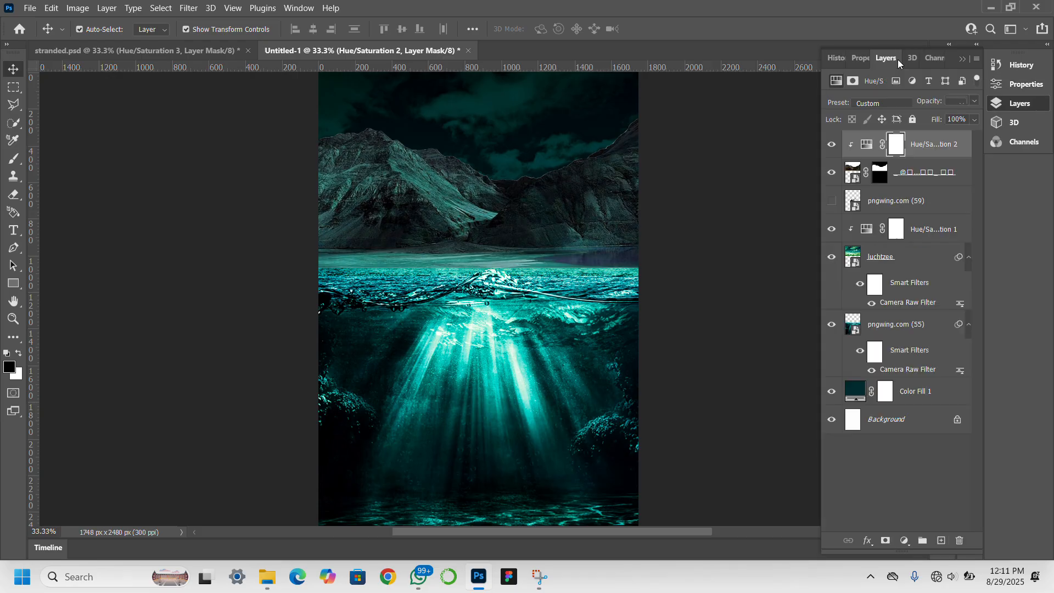
drag(435, 395, 444, 402)
Stretch the underwater image pngwing.com (55) taller upward with Free Transform.
key(ctrl+t)
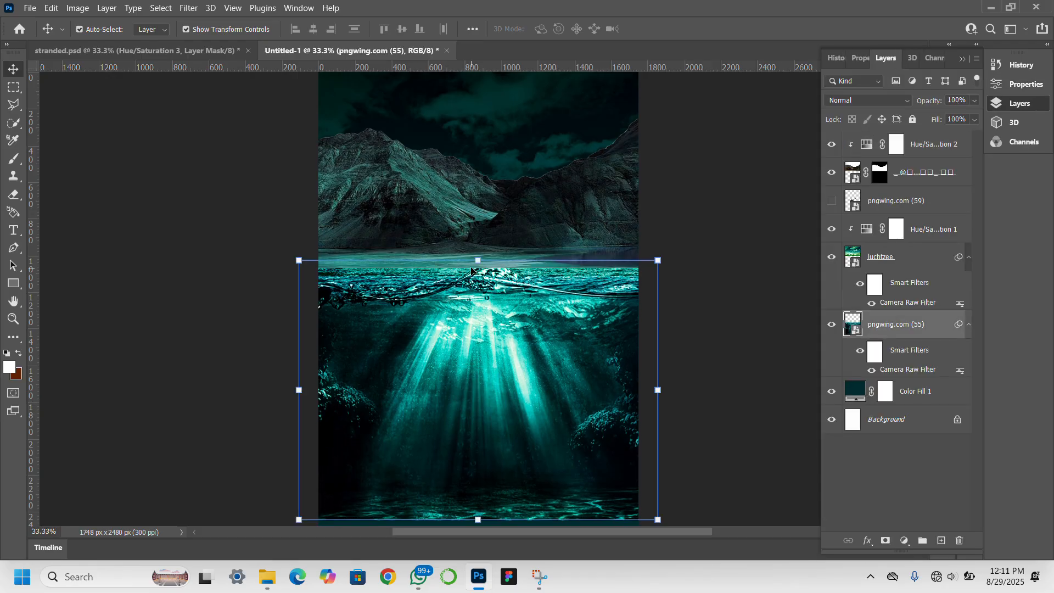
drag(477, 258, 479, 193)
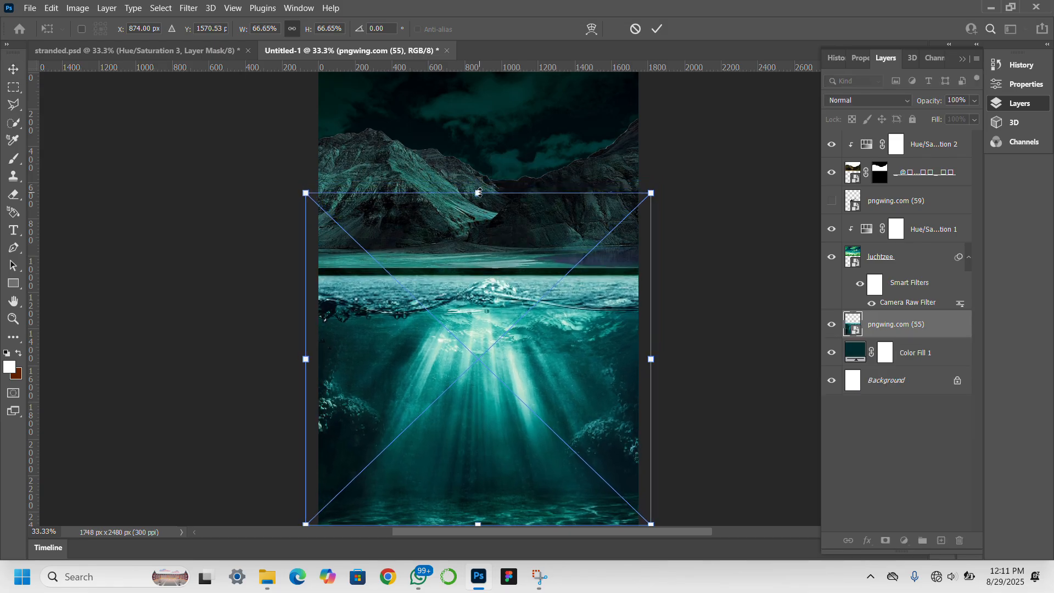
key(Return)
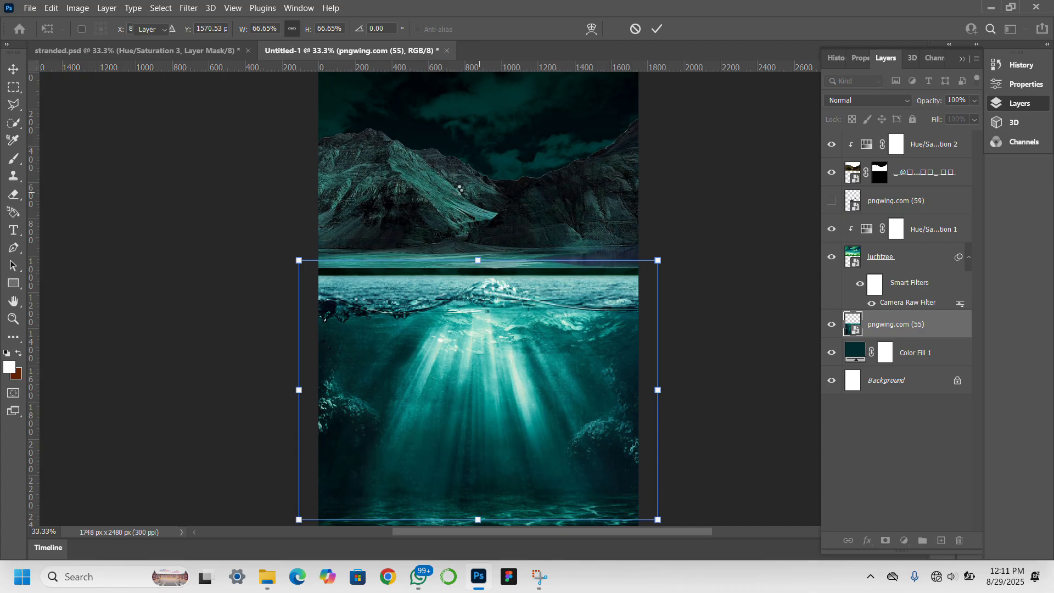
Move the mountain layer down toward the water and shrink it to 83.15% height.
click(412, 199)
drag(413, 199, 413, 213)
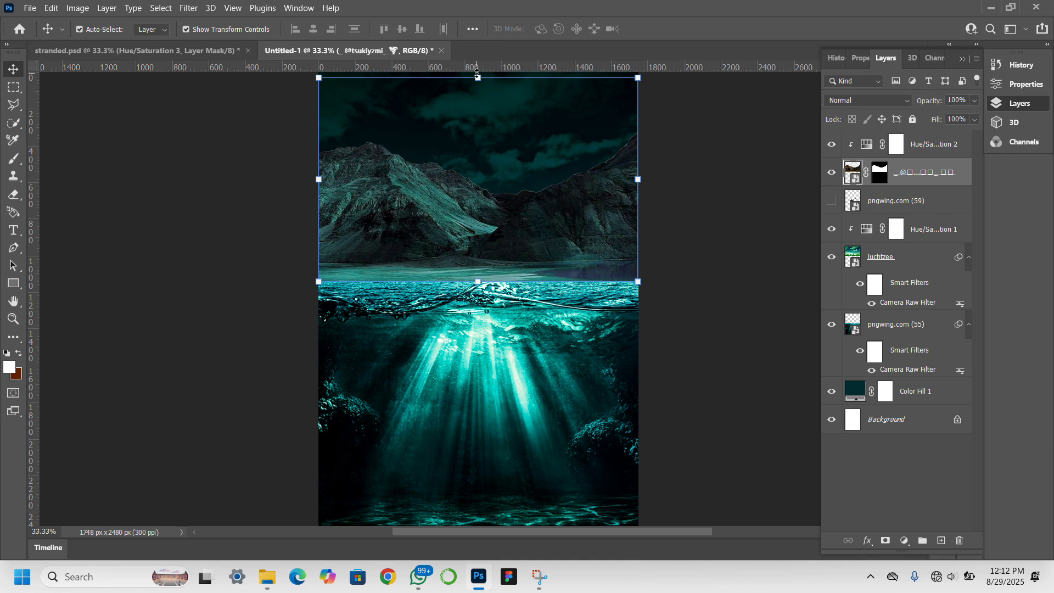
drag(477, 73, 484, 126)
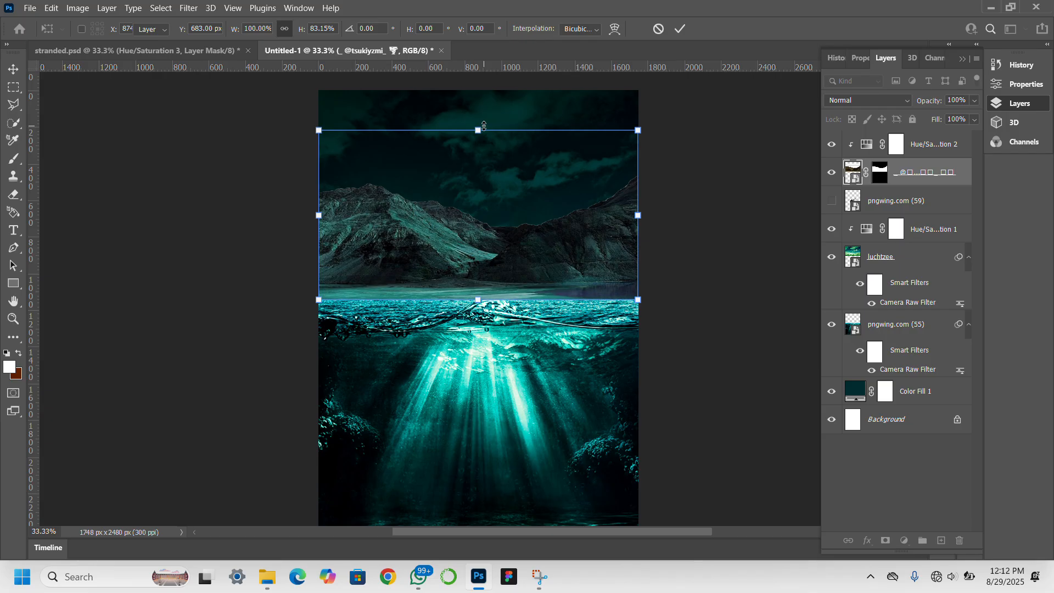
key(Return)
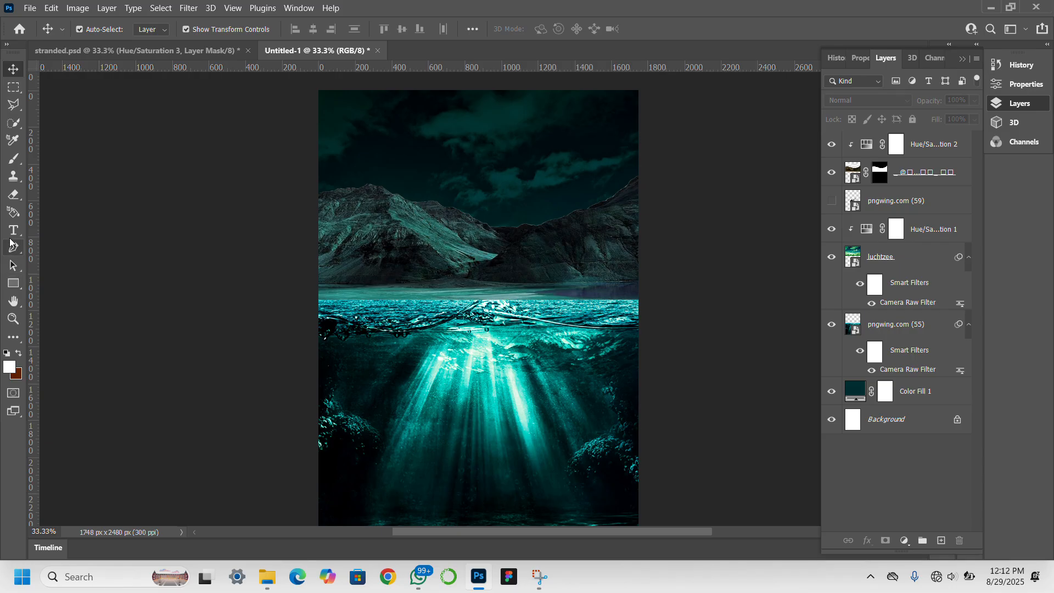
Add a horizontal text layer reading 'STRANDED' on the canvas.
click(10, 232)
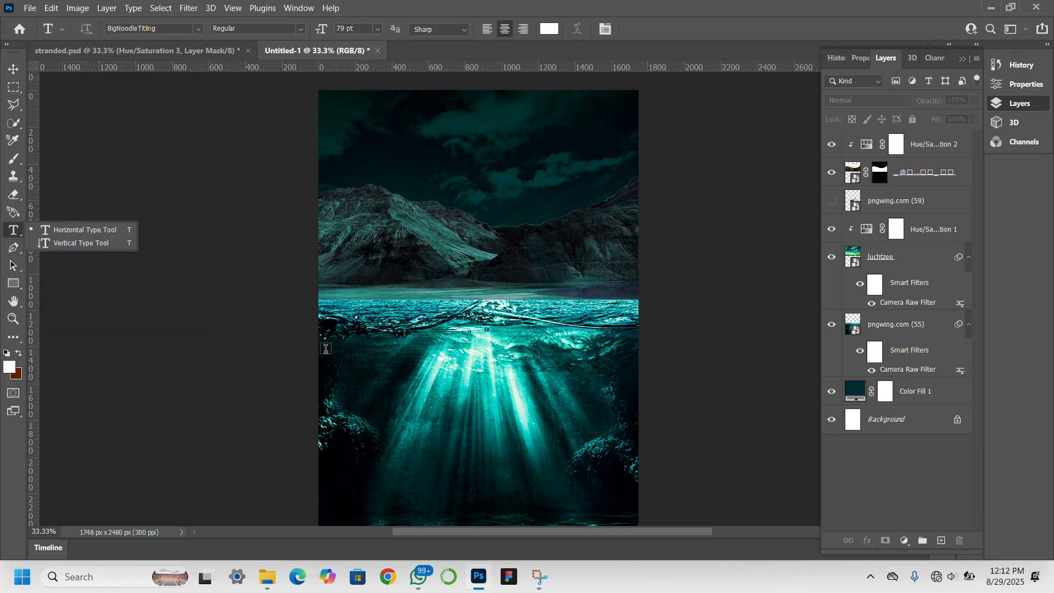
click(391, 329)
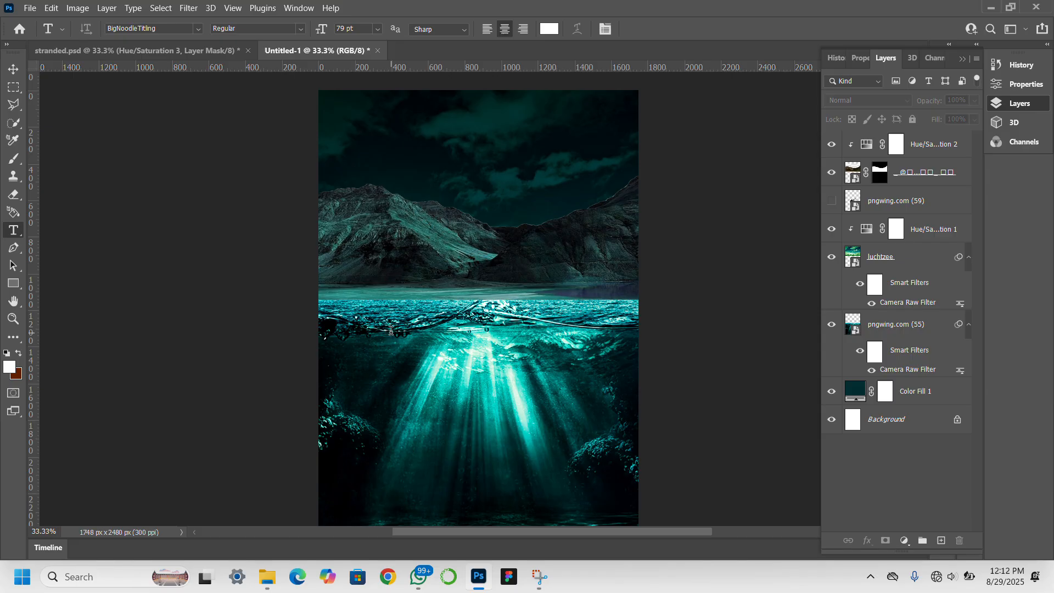
click(391, 330)
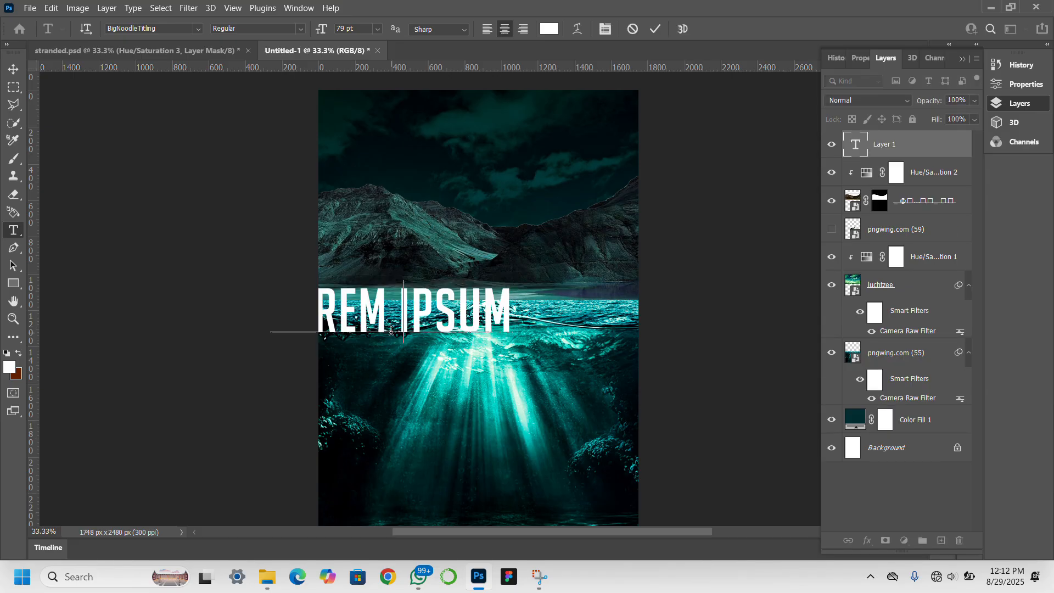
text(STRA)
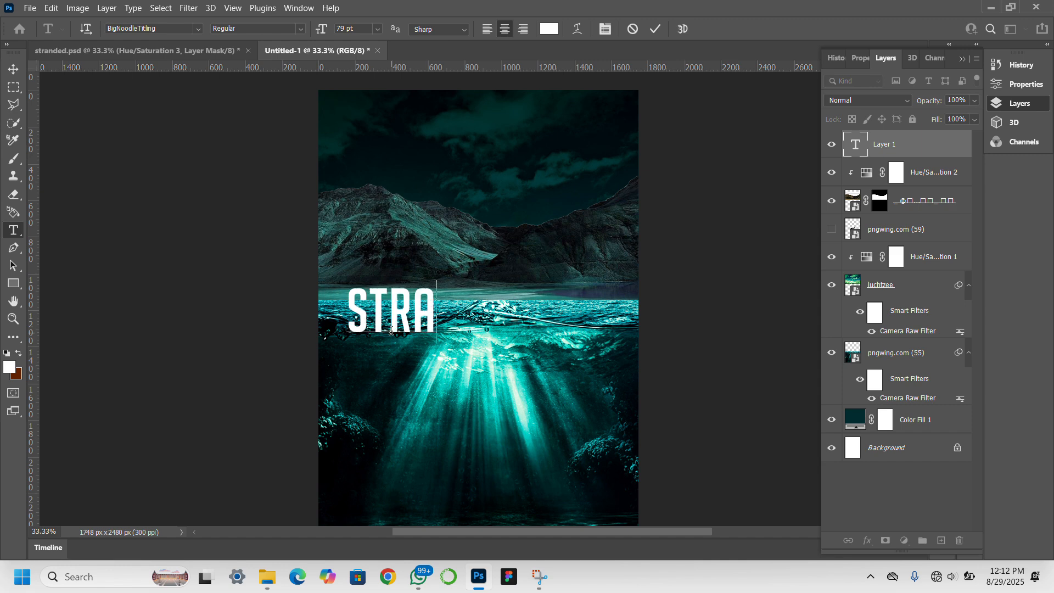
text(NDED)
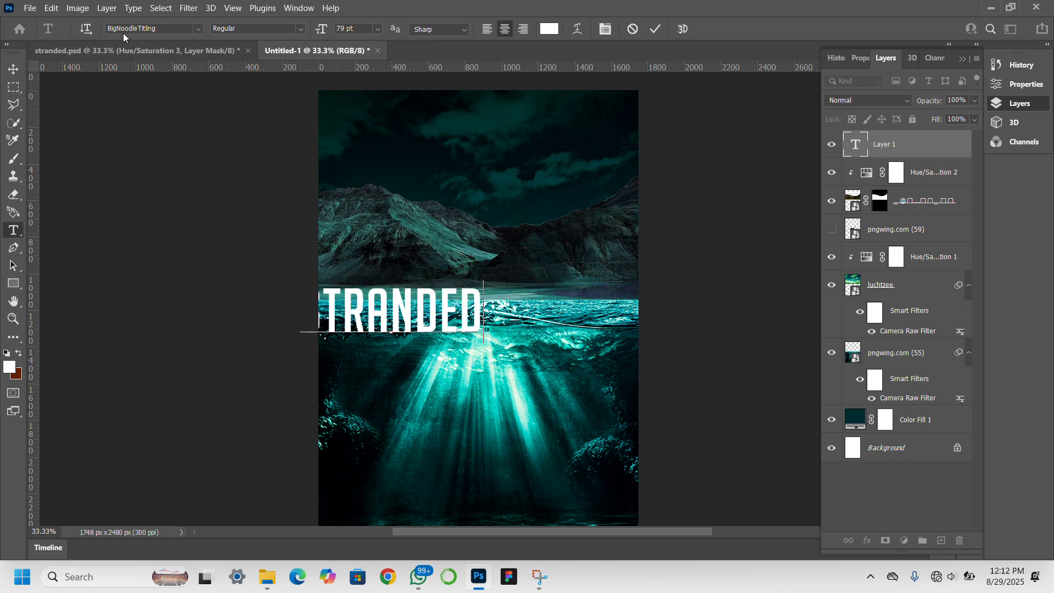
click(15, 72)
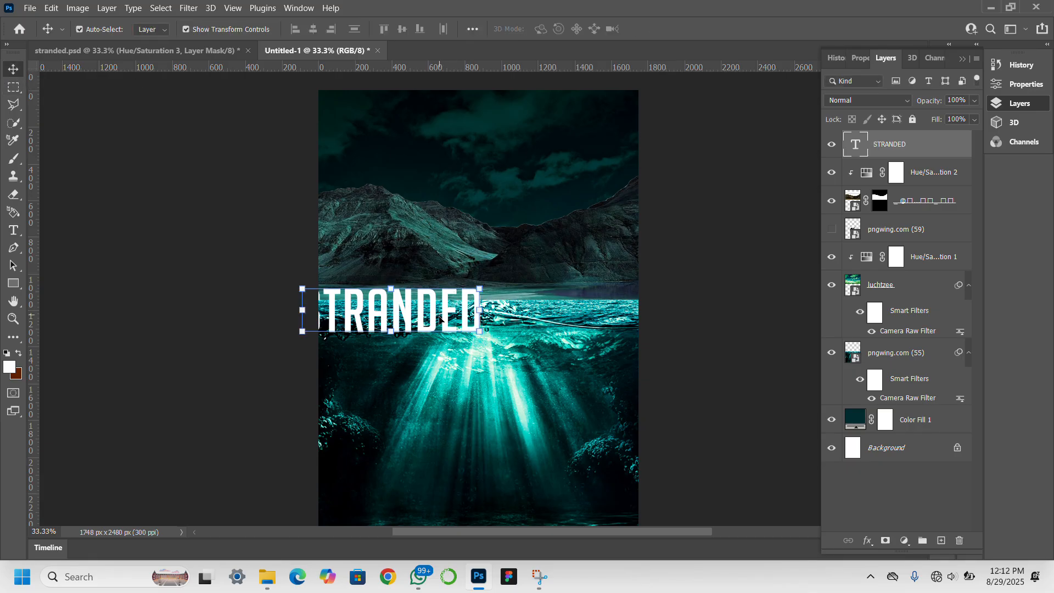
Centre the STRANDED title on the waterline and stretch it to 130.60% height.
drag(445, 325, 523, 321)
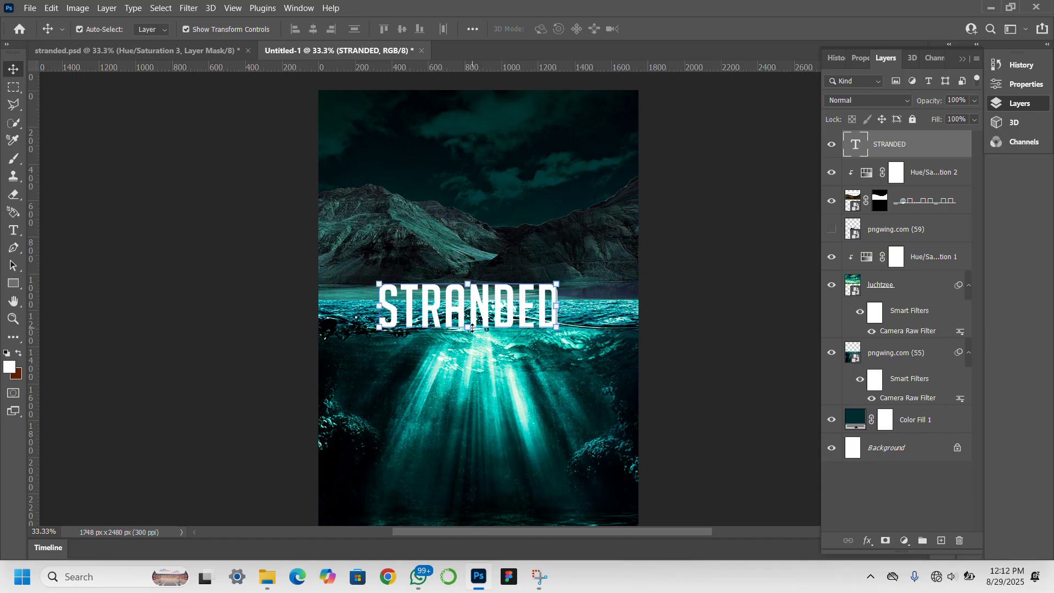
mouse_move(472, 328)
mouse_down()
mouse_move(473, 341)
mouse_move(481, 318)
mouse_up()
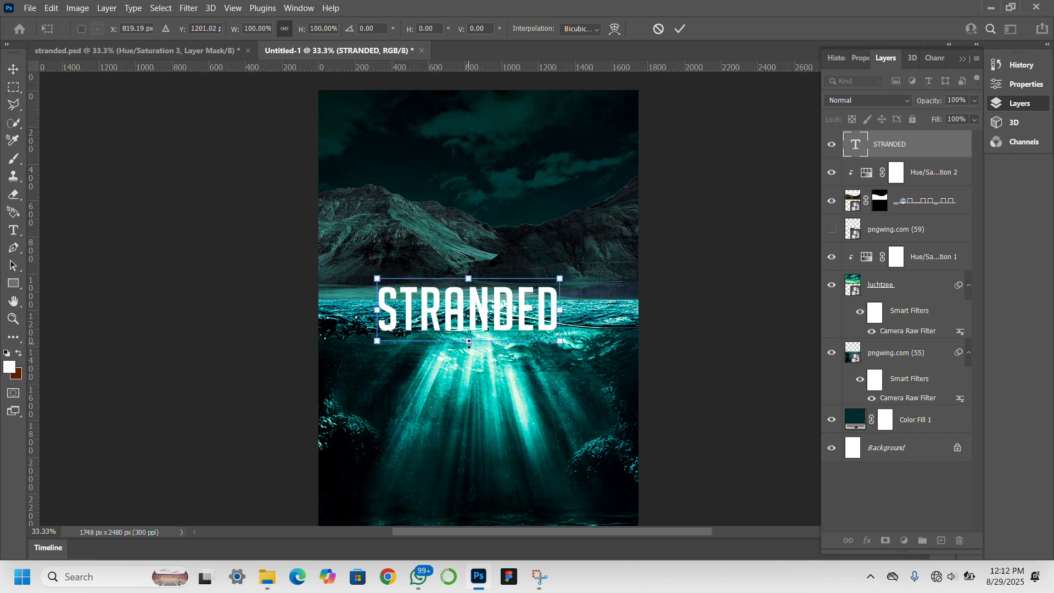
drag(469, 348, 475, 361)
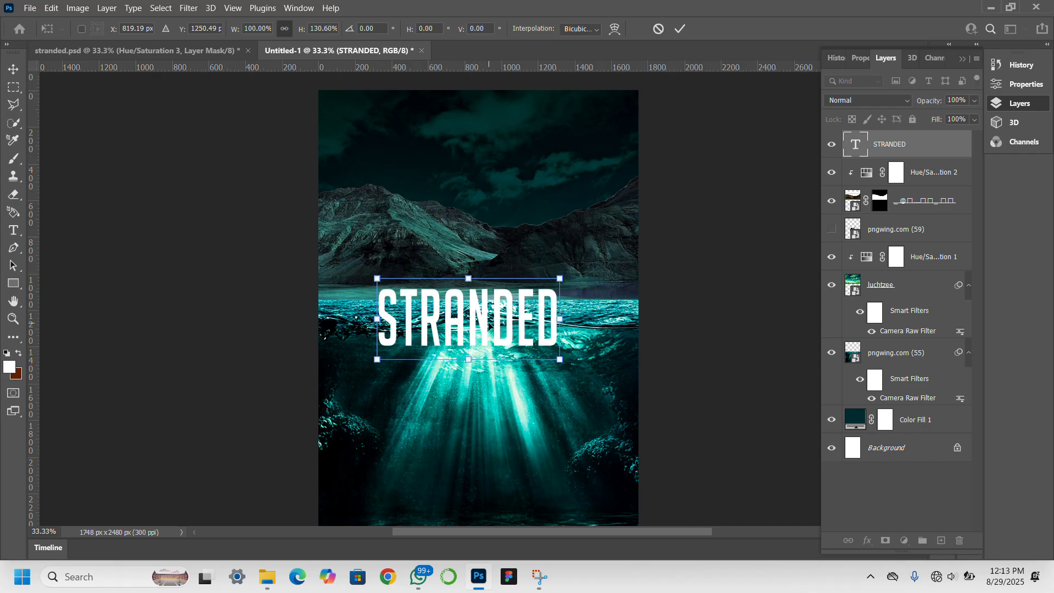
key(Return)
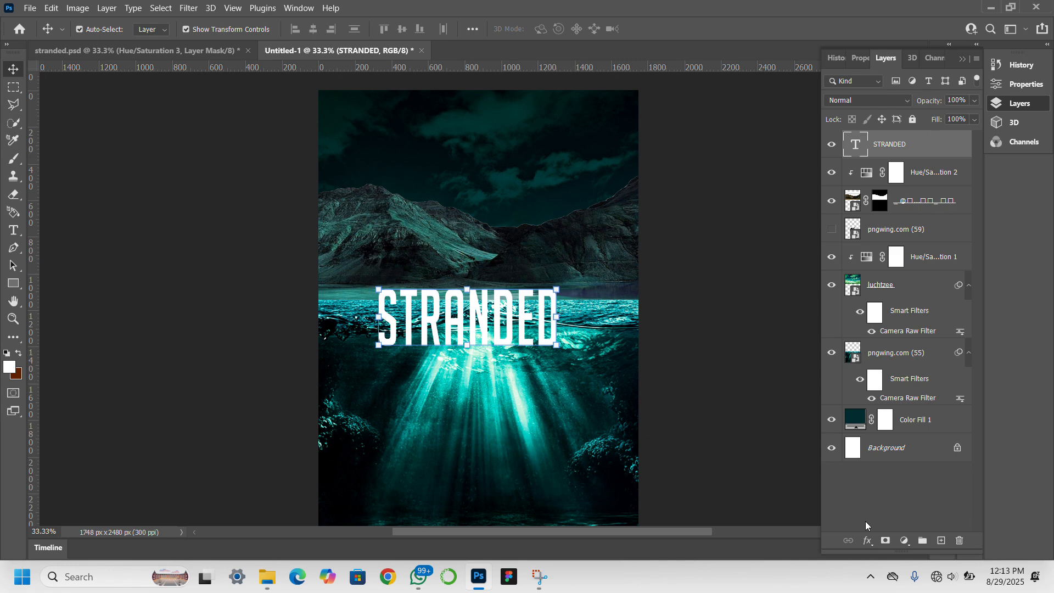
Give the STRANDED layer a drop shadow with reduced spread and 38 px size, and enable Bevel & Emboss.
double_click(936, 145)
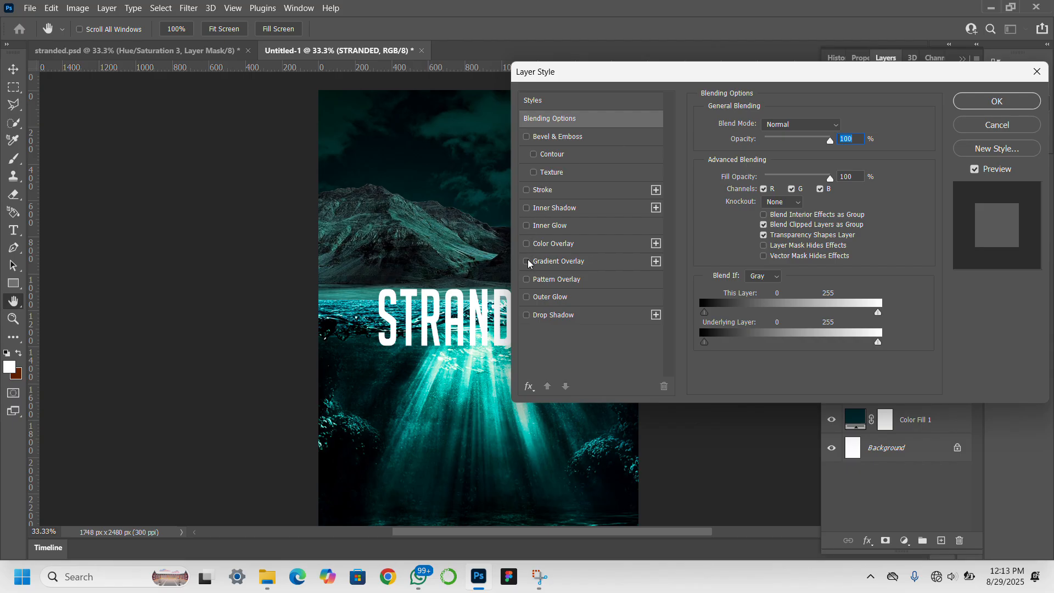
click(526, 315)
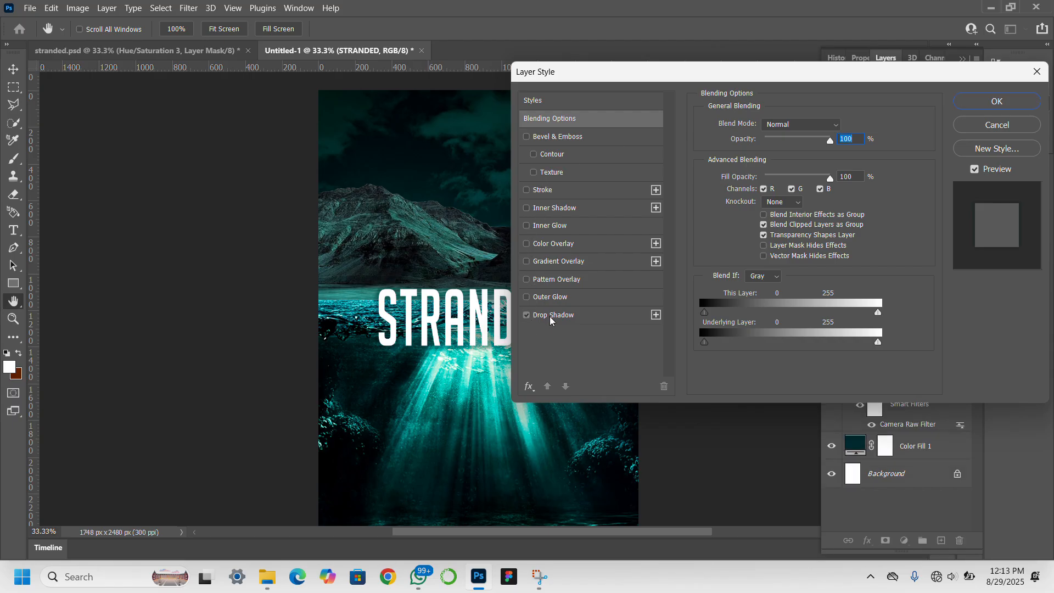
click(551, 320)
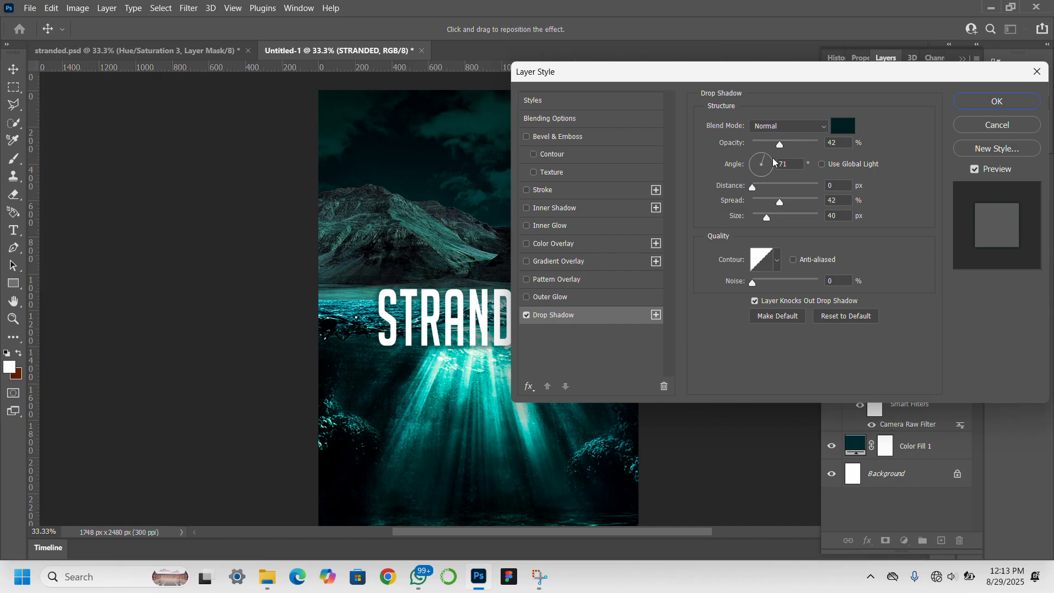
drag(780, 77, 855, 81)
click(843, 206)
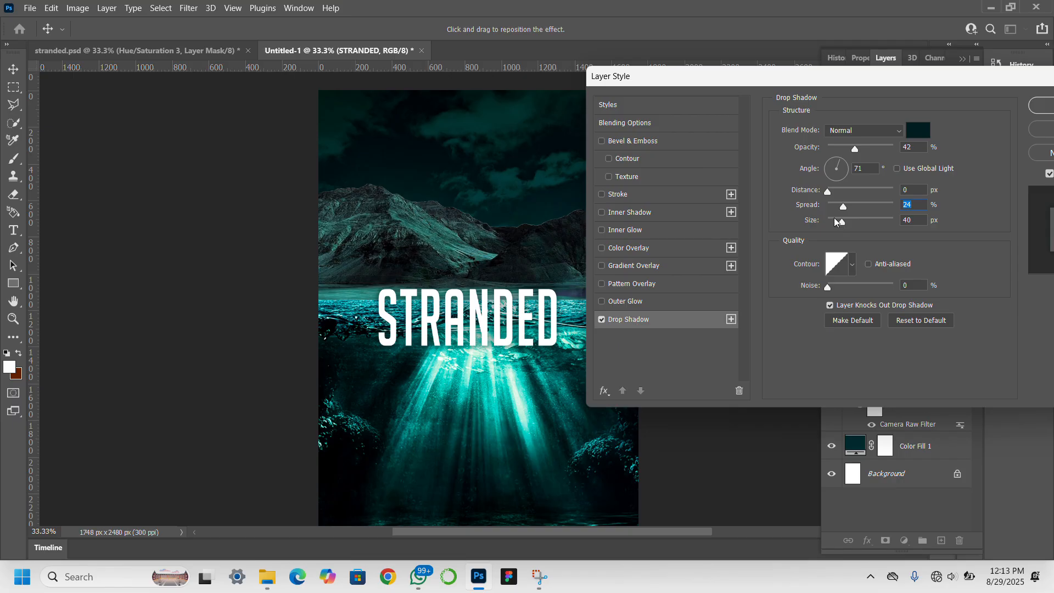
click(834, 221)
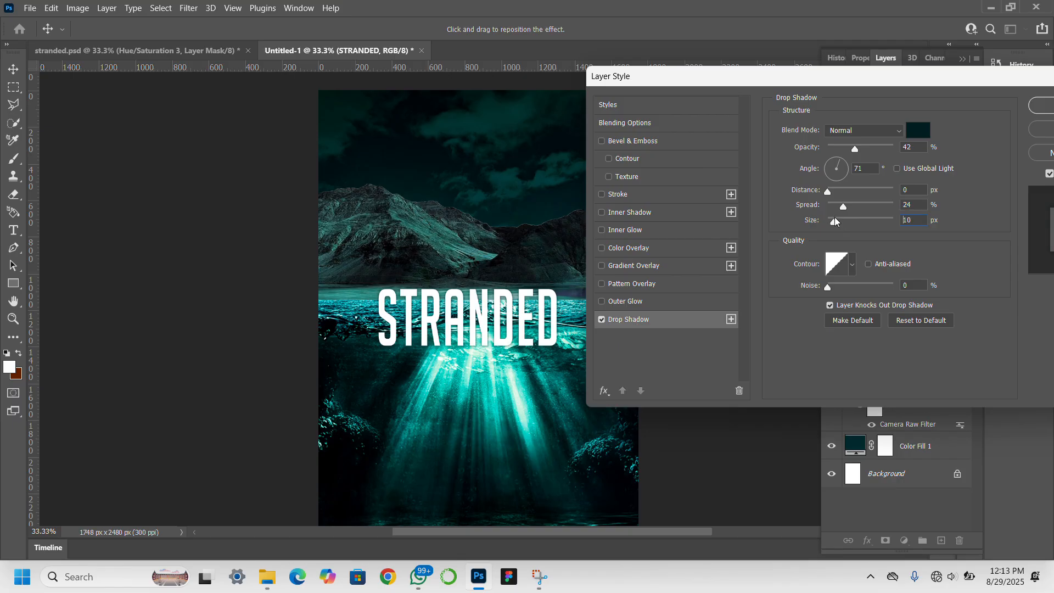
drag(834, 220, 841, 220)
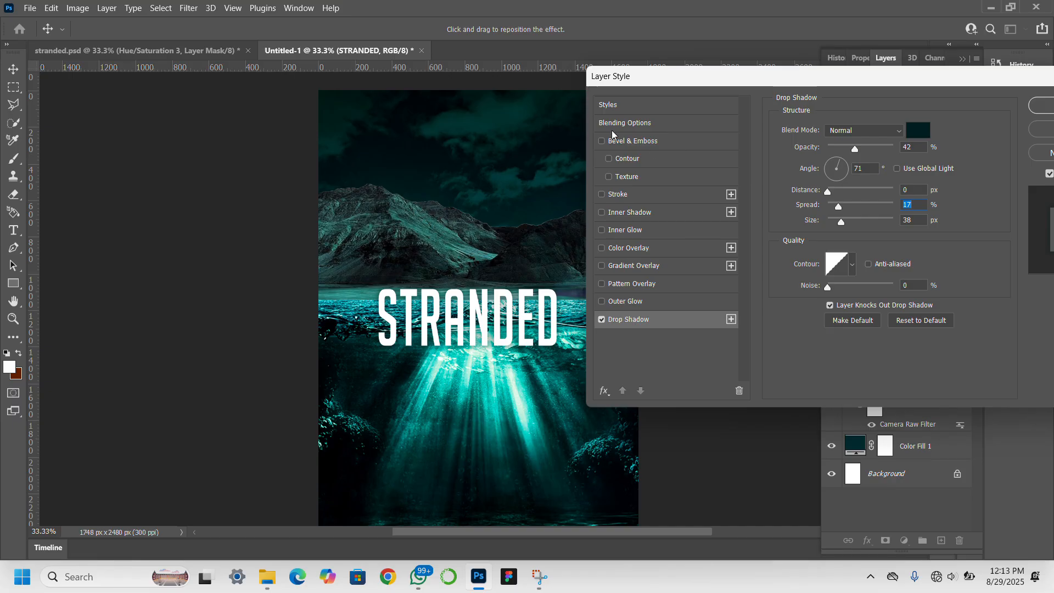
click(598, 146)
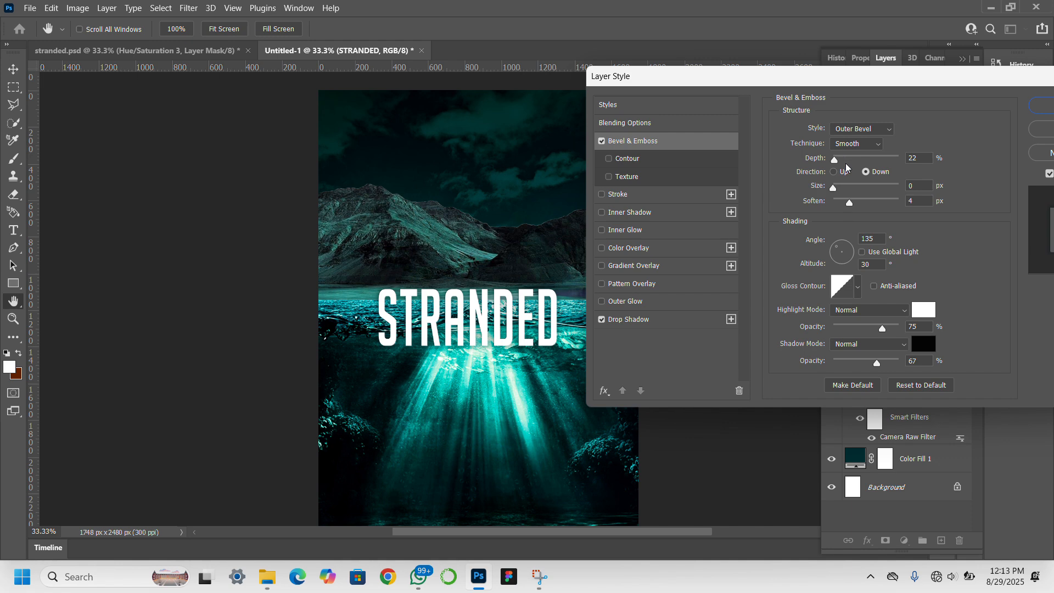
Set the bevel to 7 px size, 5 px soften, Direction Down and 199% depth.
drag(837, 186, 838, 186)
click(855, 202)
click(836, 173)
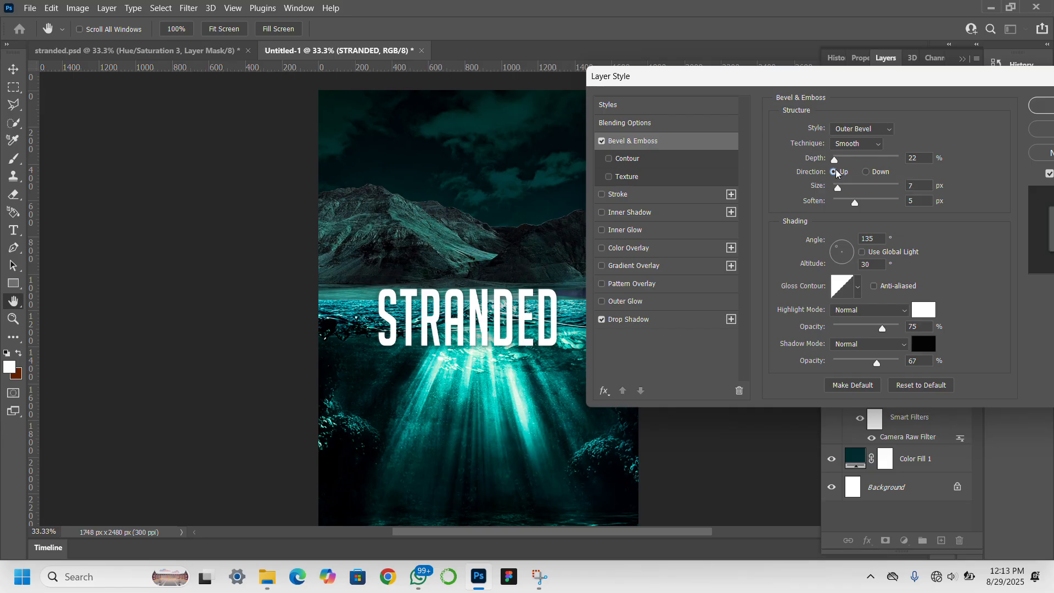
click(866, 173)
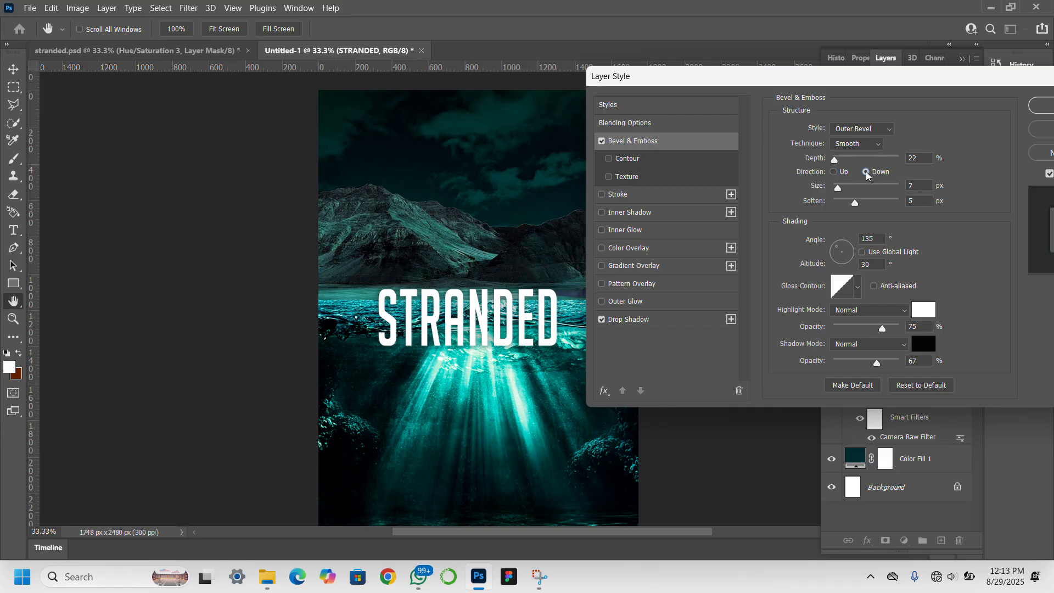
click(845, 159)
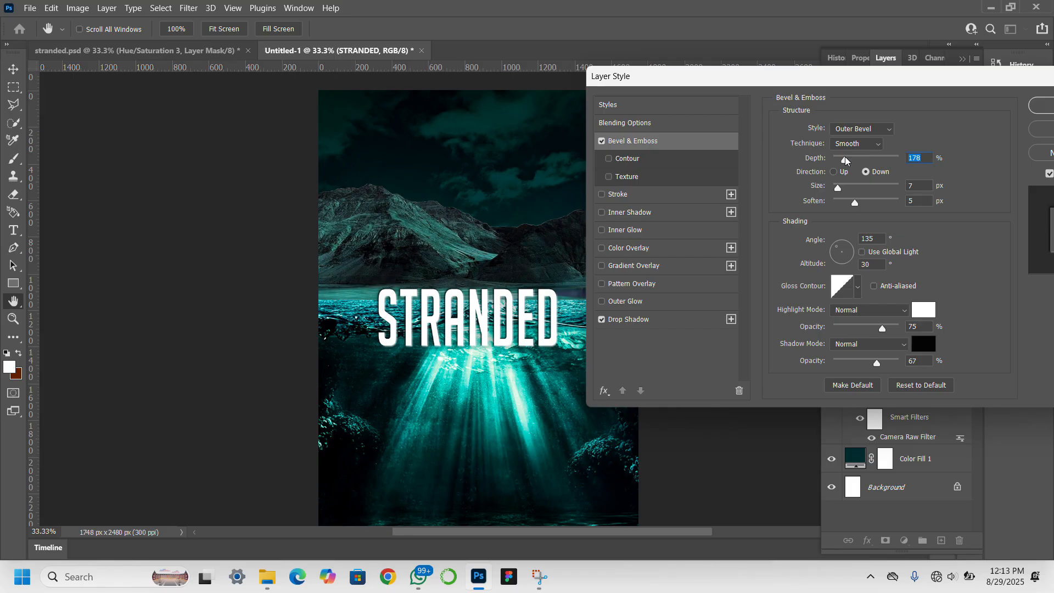
drag(846, 160, 862, 159)
drag(838, 161, 846, 159)
Leave the bevel without a contour and switch on Inner Shadow.
click(609, 160)
click(609, 159)
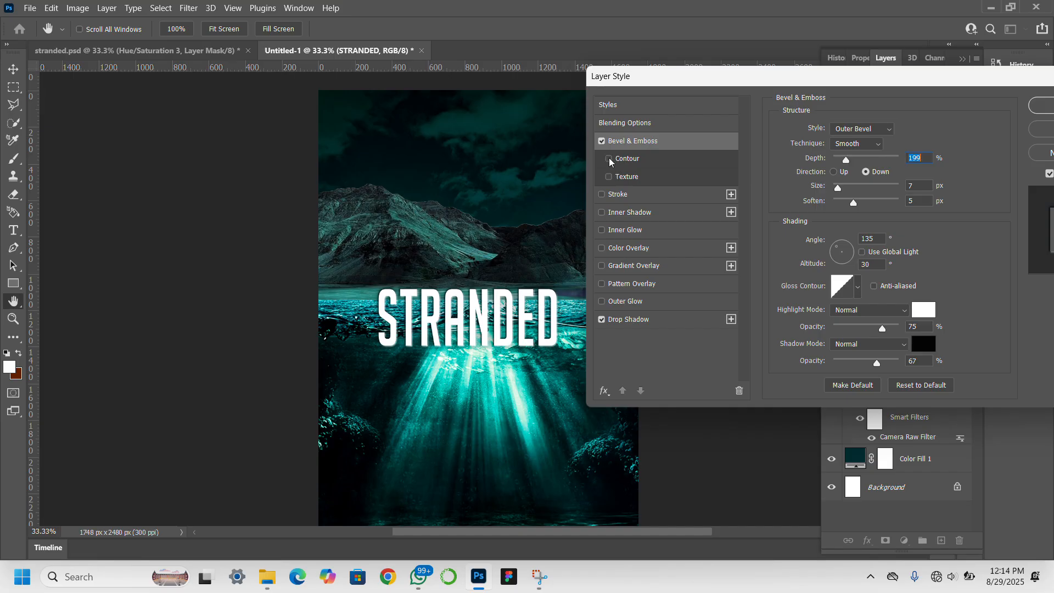
click(602, 214)
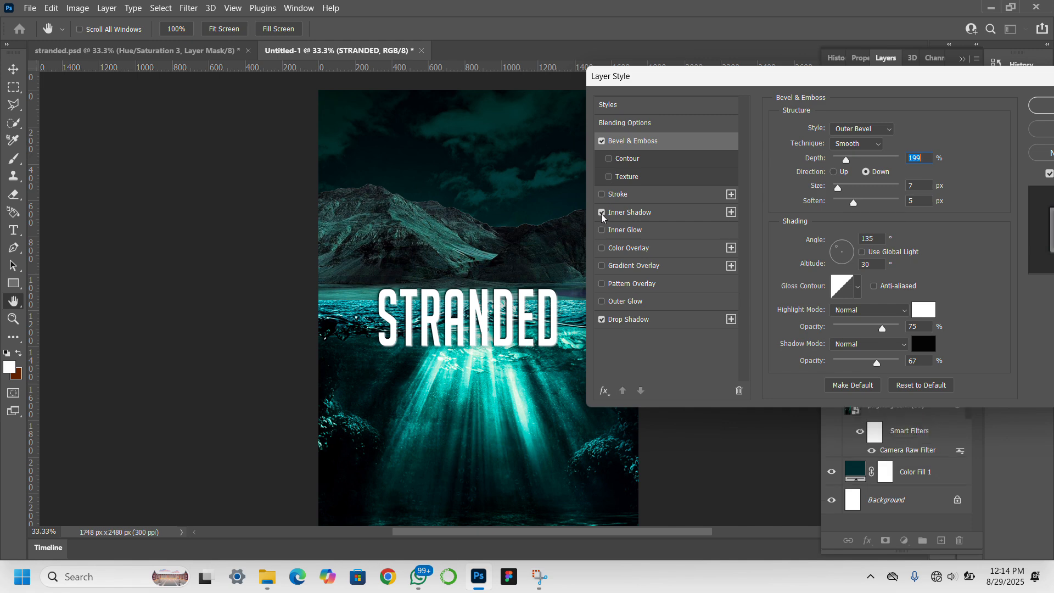
Give the inner shadow a light colour (c0c0c0 entered) and 0 px distance.
click(628, 218)
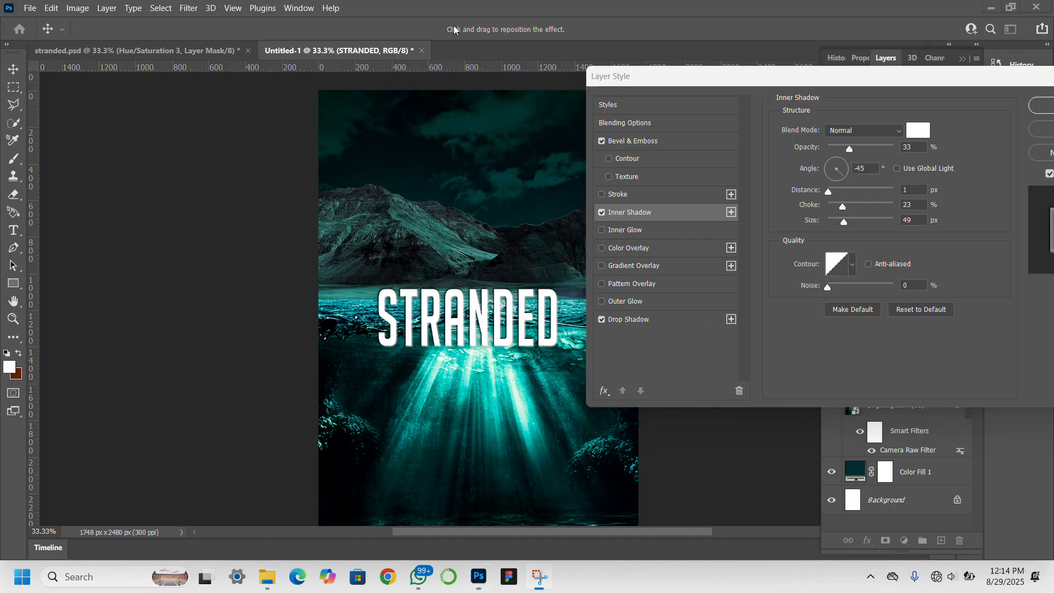
click(913, 132)
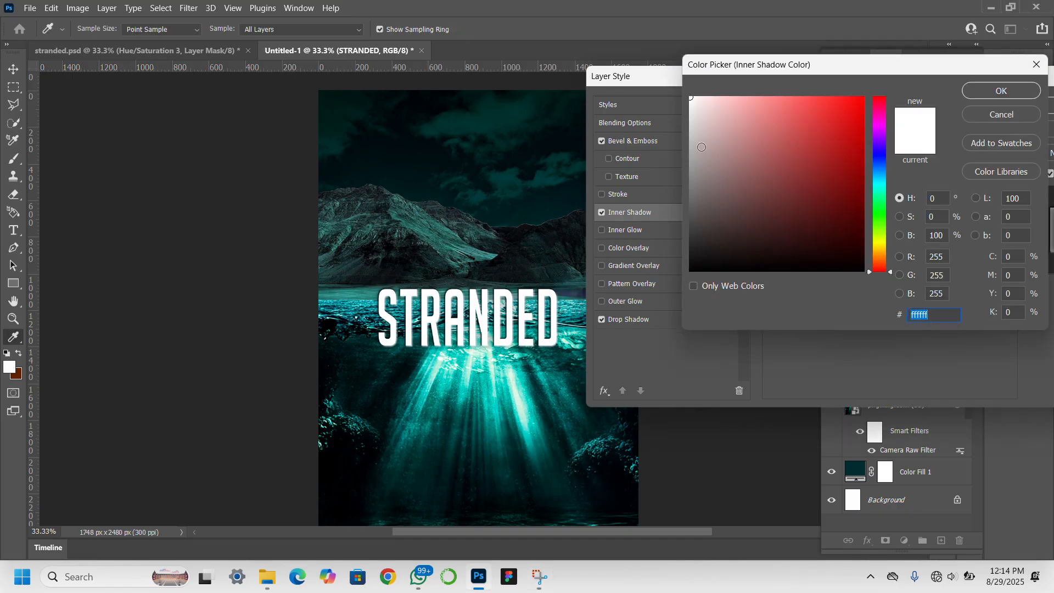
text(c0c0c0)
mouse_move(664, 133)
mouse_down()
mouse_move(654, 131)
mouse_move(689, 97)
mouse_up()
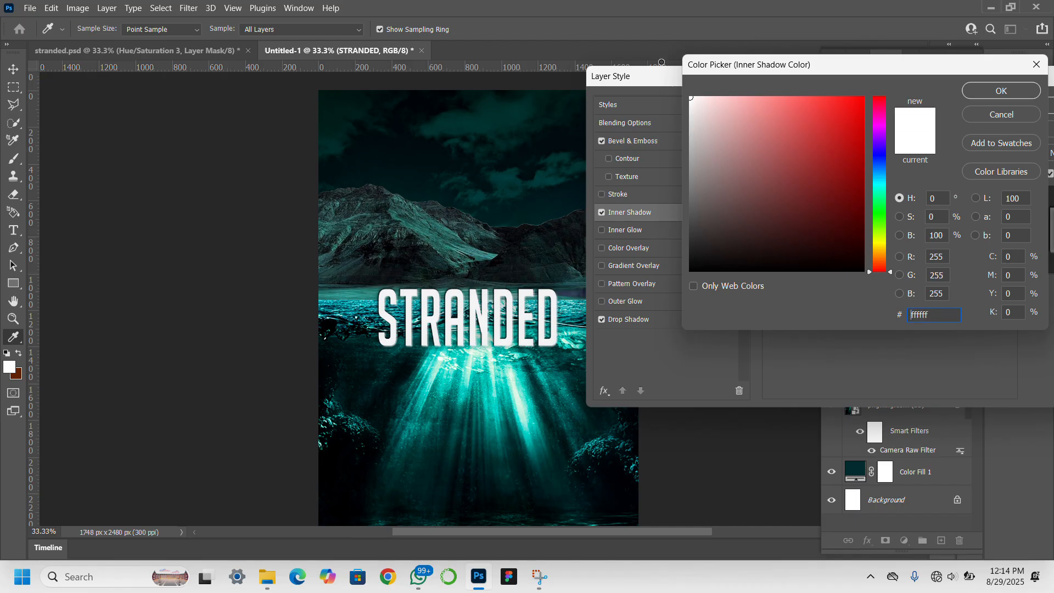
click(975, 93)
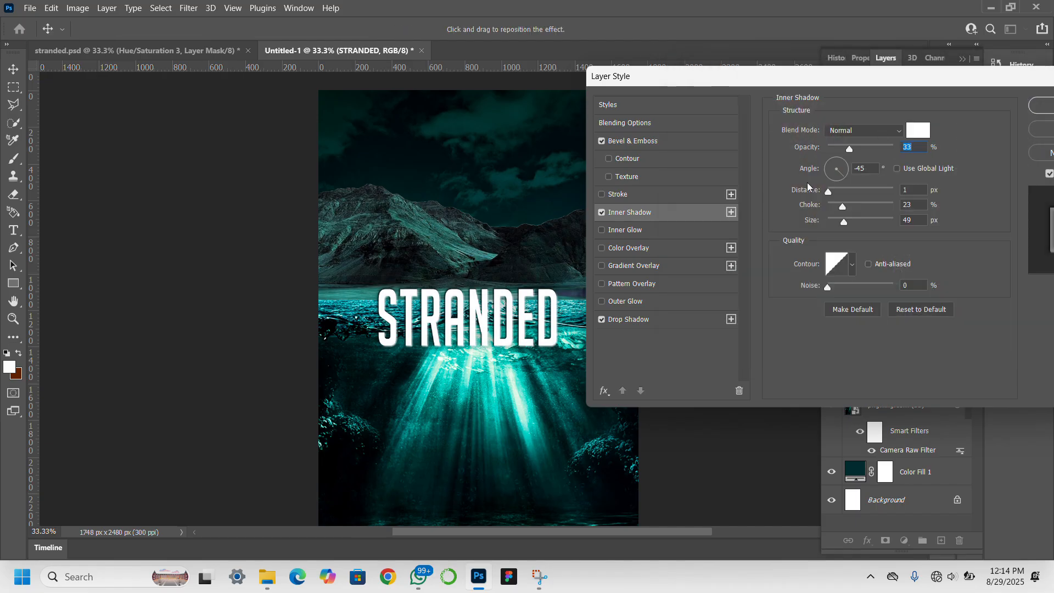
click(843, 190)
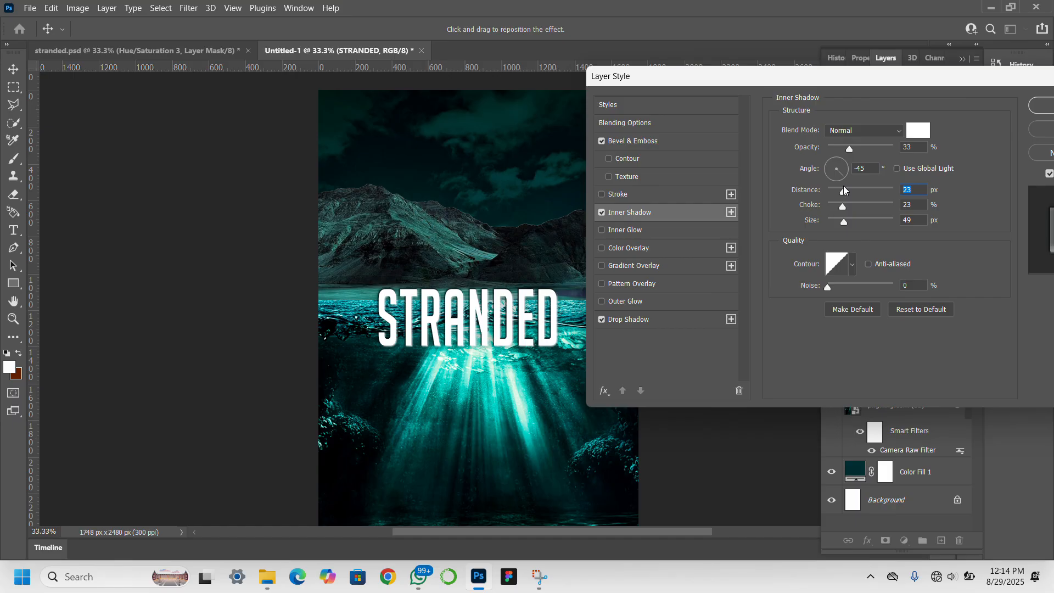
drag(843, 190, 827, 191)
Try and remove an Outer Glow, then add an Inner Glow to the title.
click(604, 302)
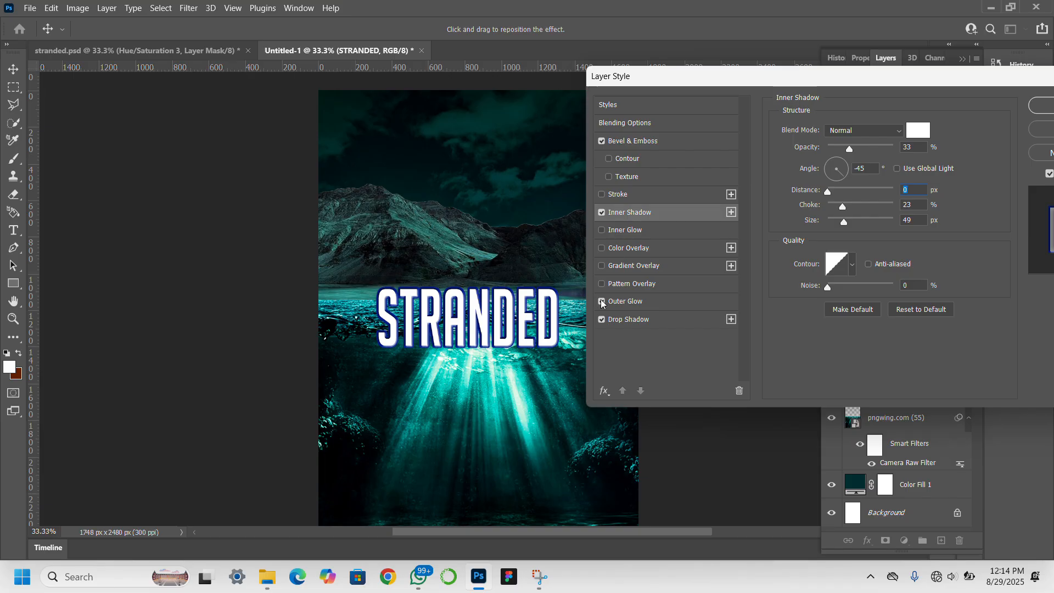
click(602, 302)
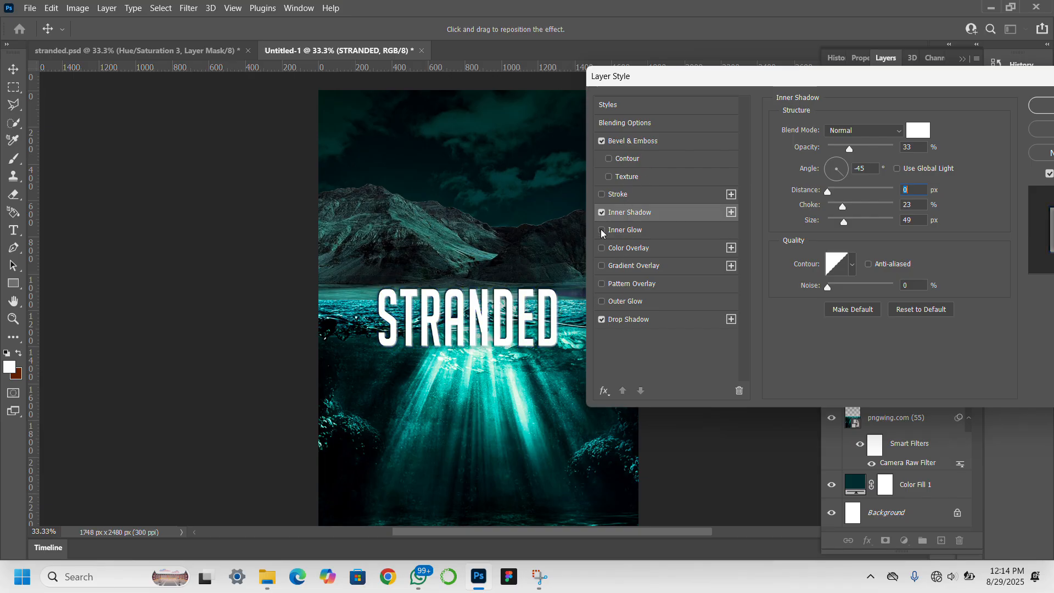
click(624, 231)
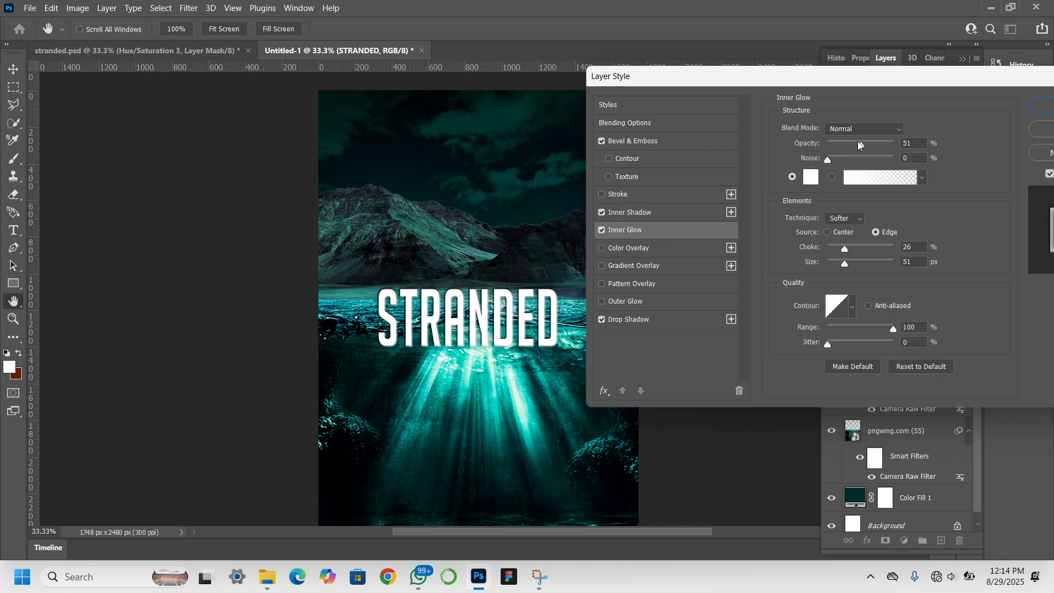
Raise the inner glow choke to 38% and switch the bevel to Emboss with 105% depth, 5 px soften.
click(852, 247)
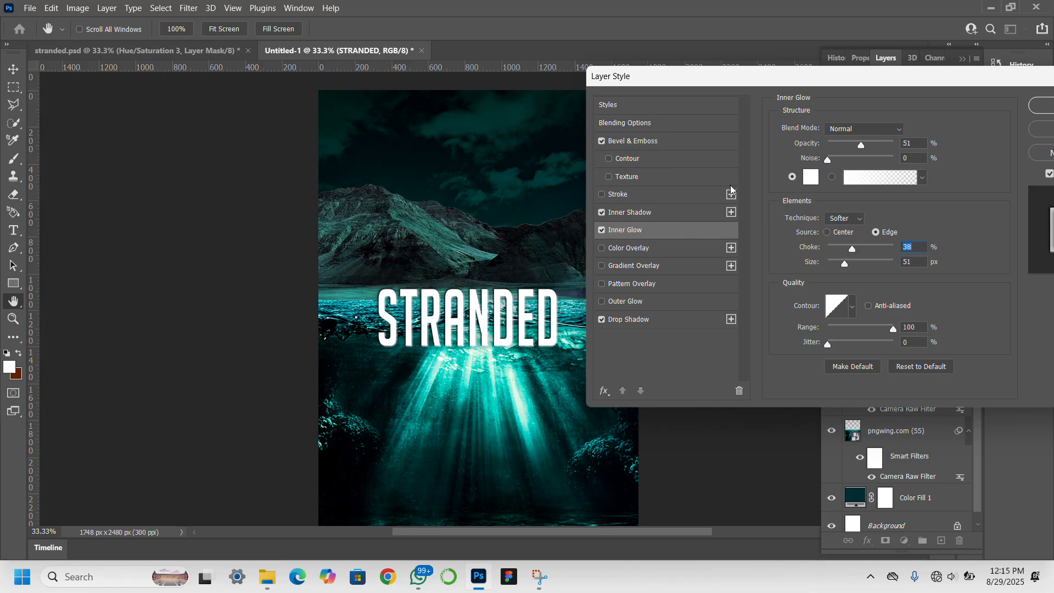
click(640, 143)
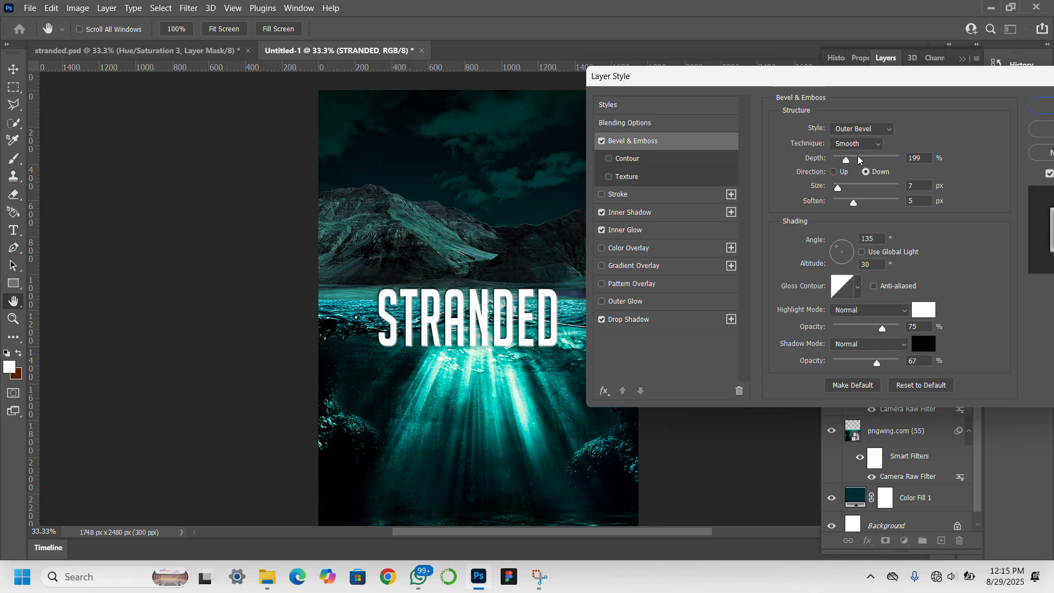
click(872, 130)
click(875, 163)
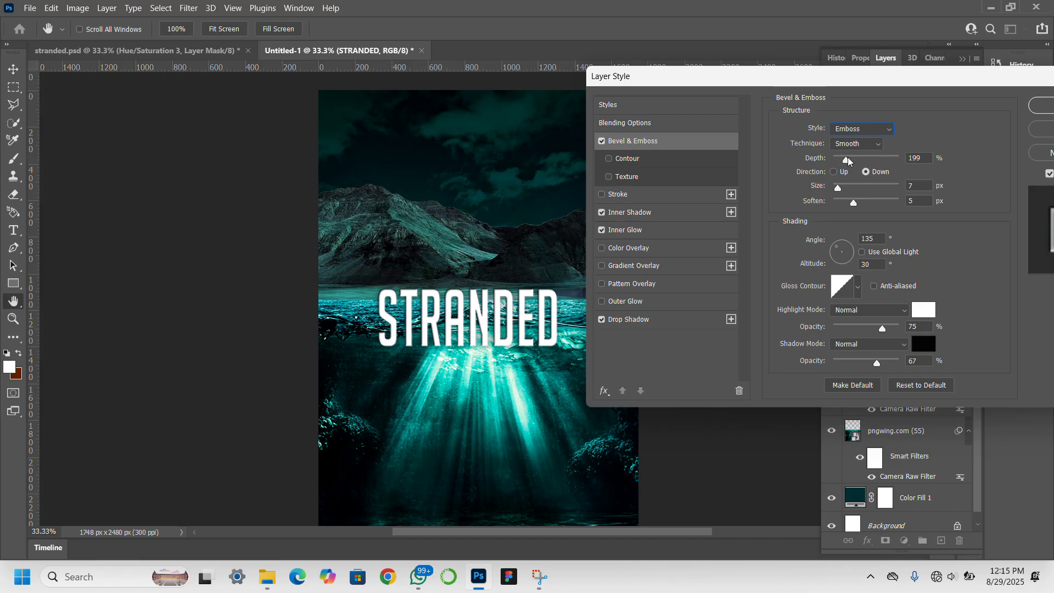
drag(848, 159, 841, 161)
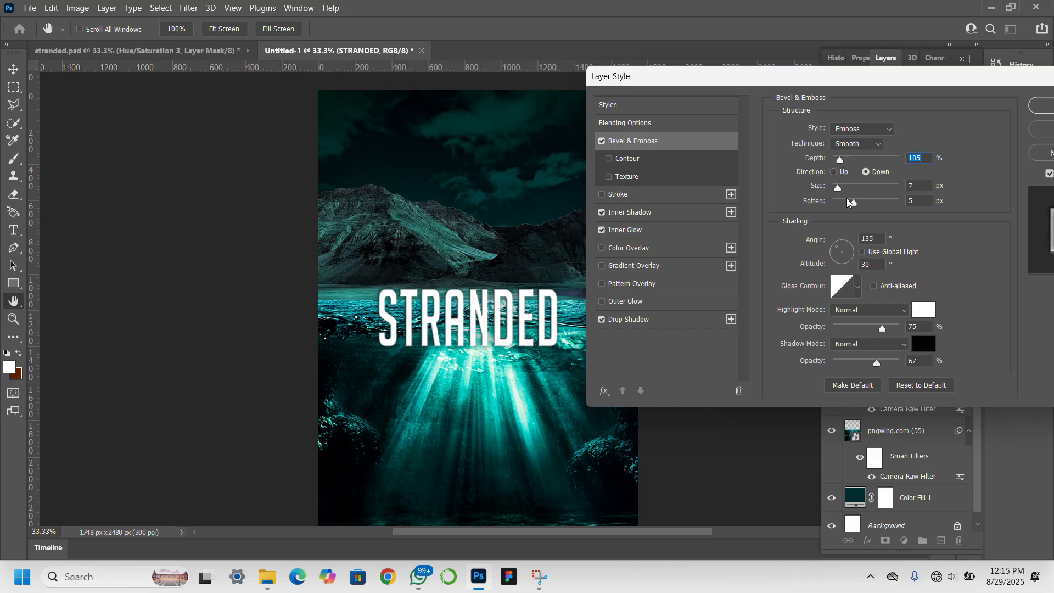
drag(846, 201, 846, 202)
click(852, 202)
Set the emboss size to 10 px, keep Smooth technique and Emboss style, and apply the style.
click(843, 188)
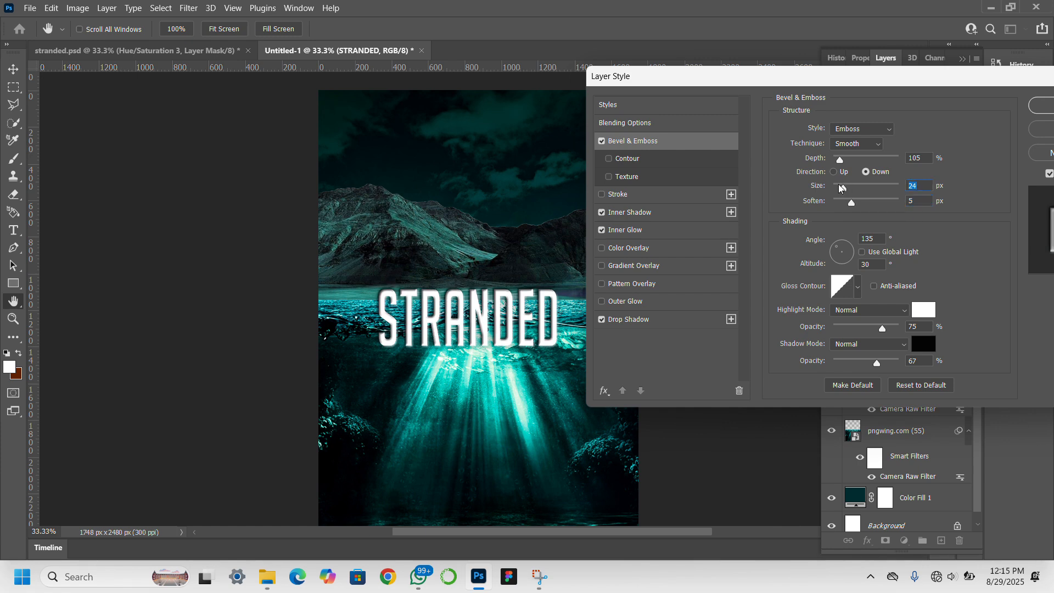
click(838, 188)
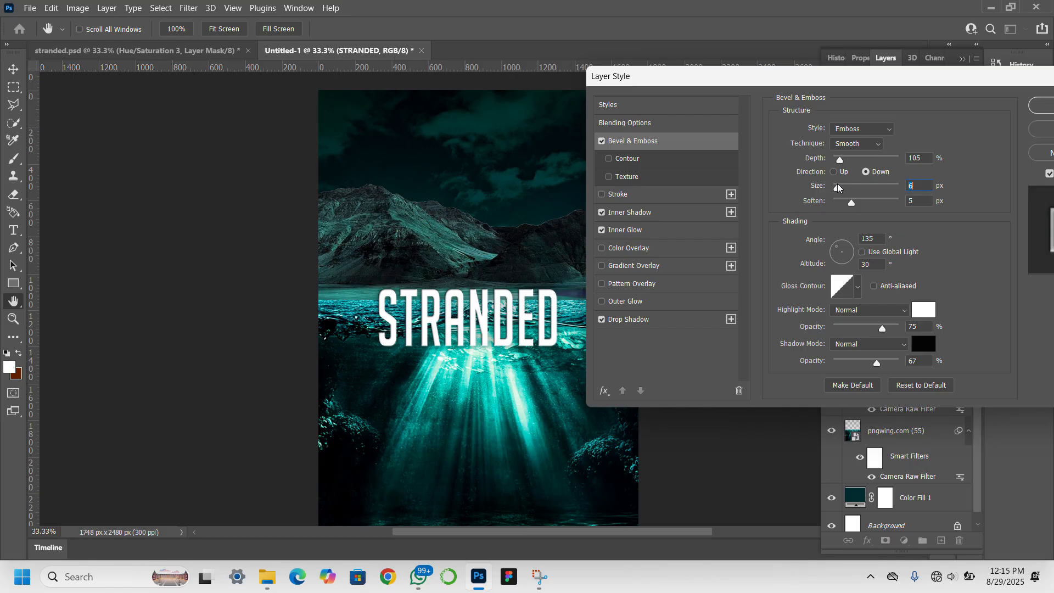
drag(836, 188, 840, 188)
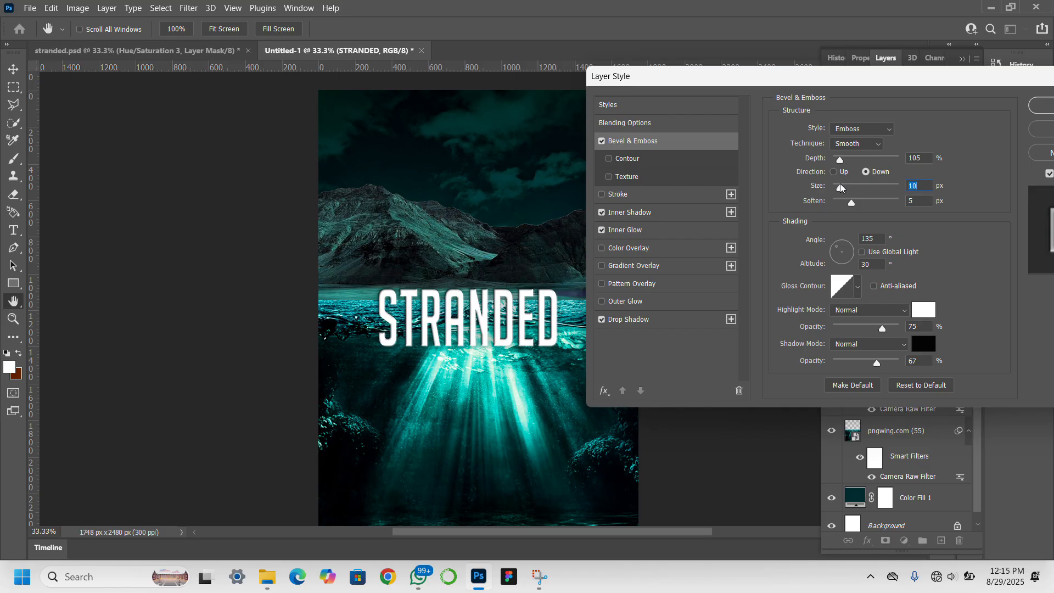
click(858, 144)
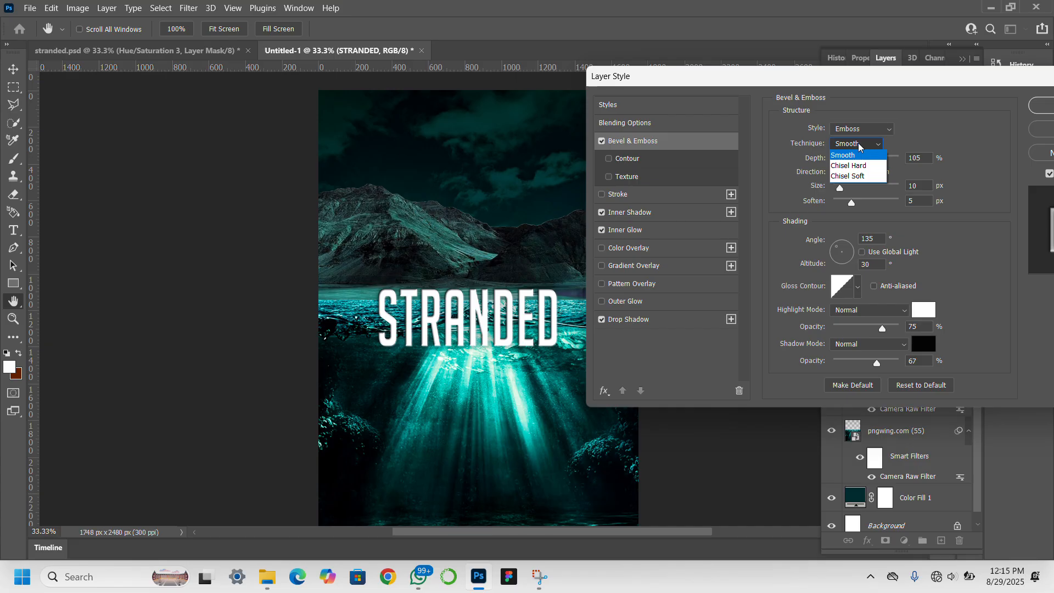
click(859, 143)
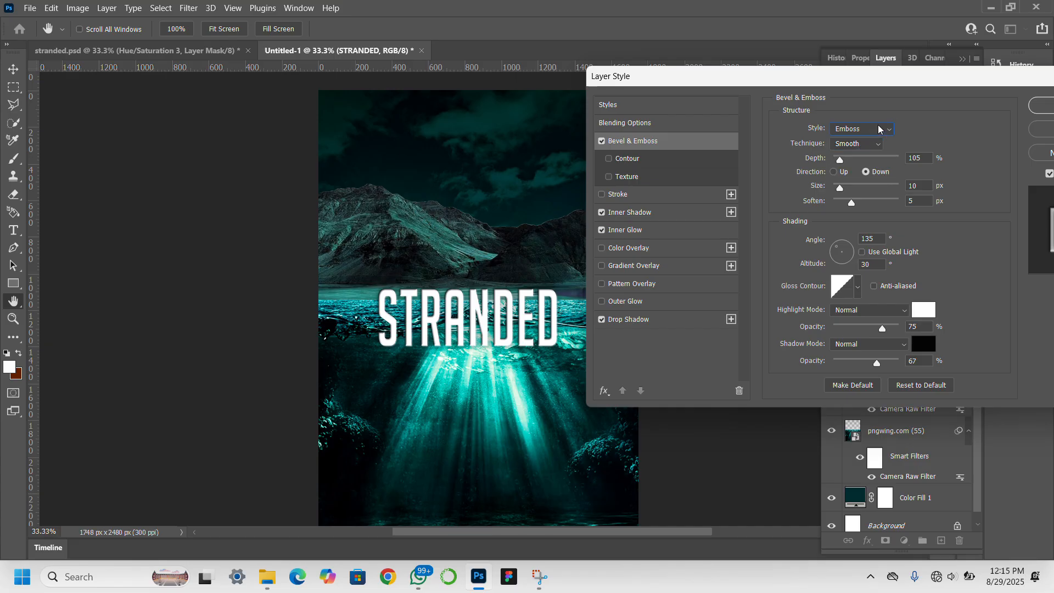
click(878, 129)
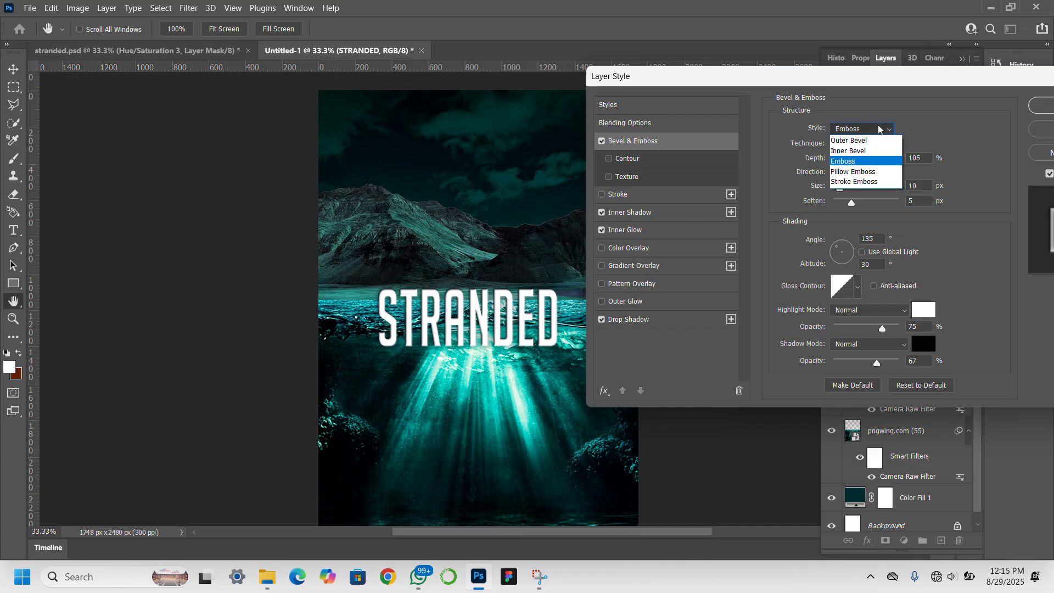
click(872, 162)
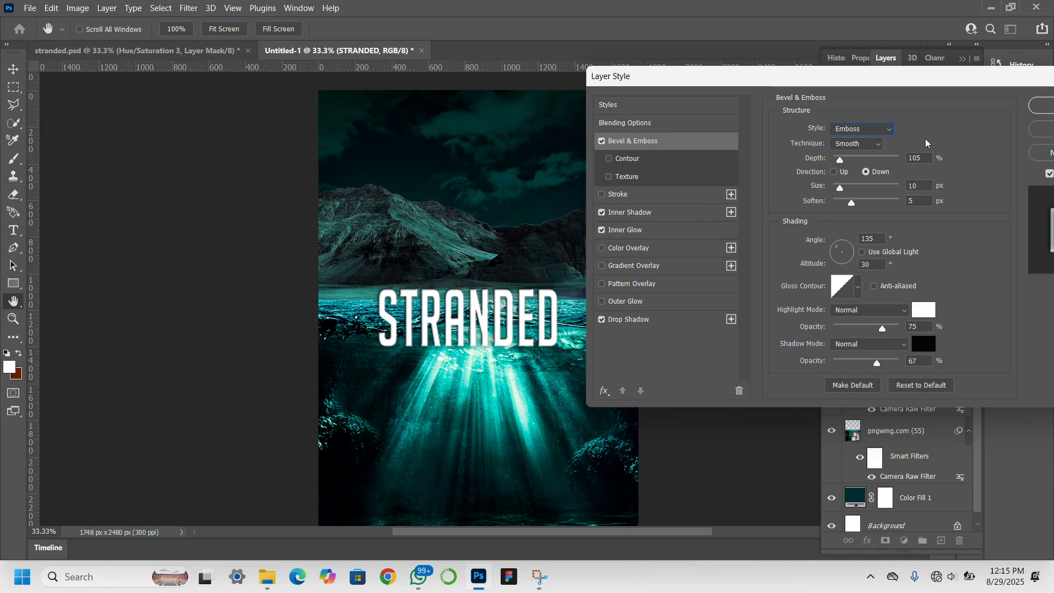
click(1039, 106)
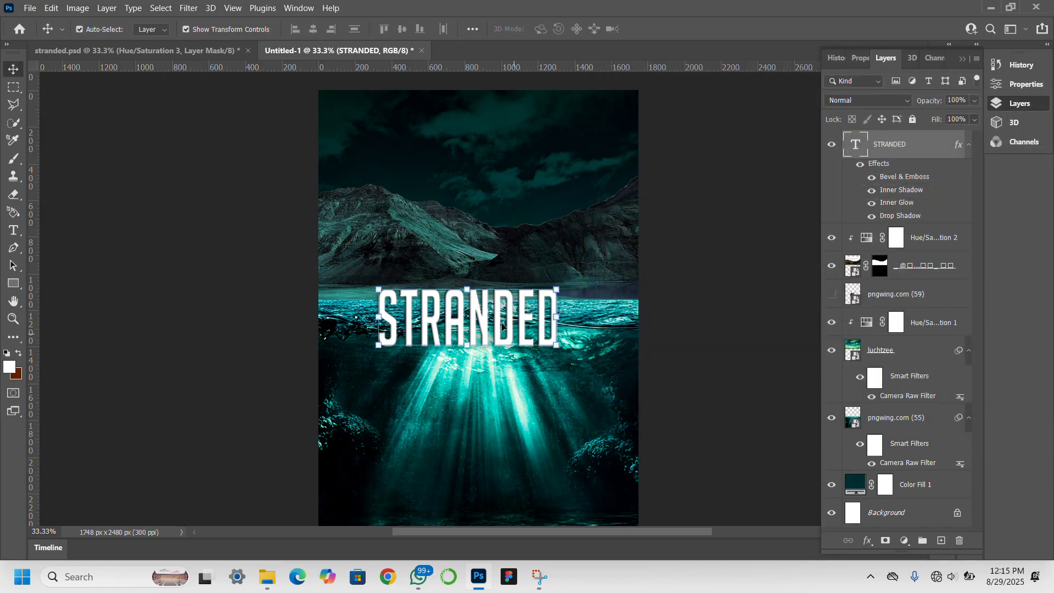
Scale the STRANDED title up to about 146% with Free Transform and commit.
click(452, 18)
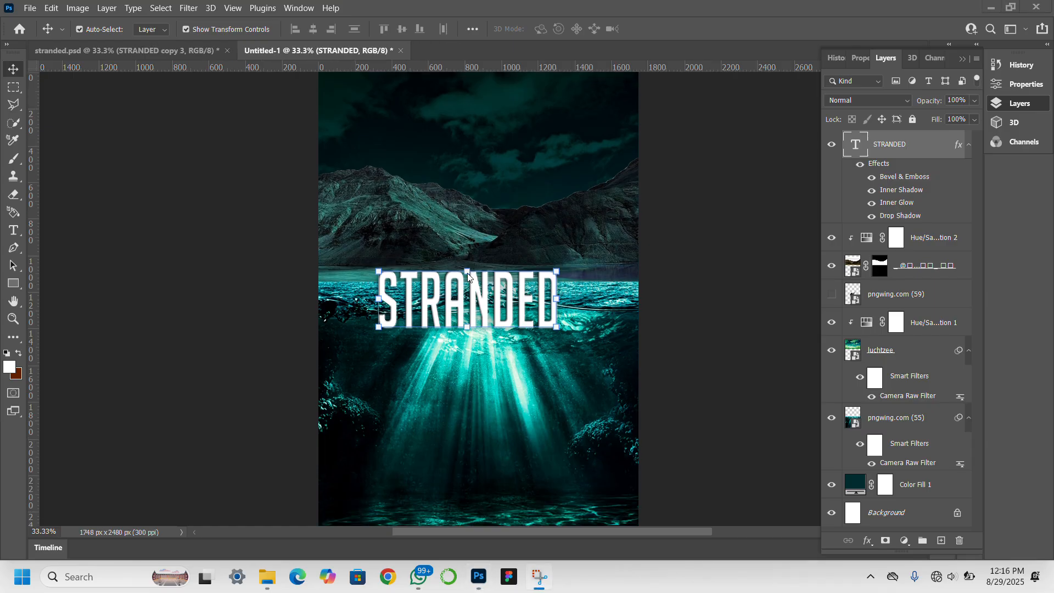
click(467, 273)
mouse_move(467, 273)
mouse_down()
mouse_move(477, 230)
mouse_move(476, 262)
mouse_up()
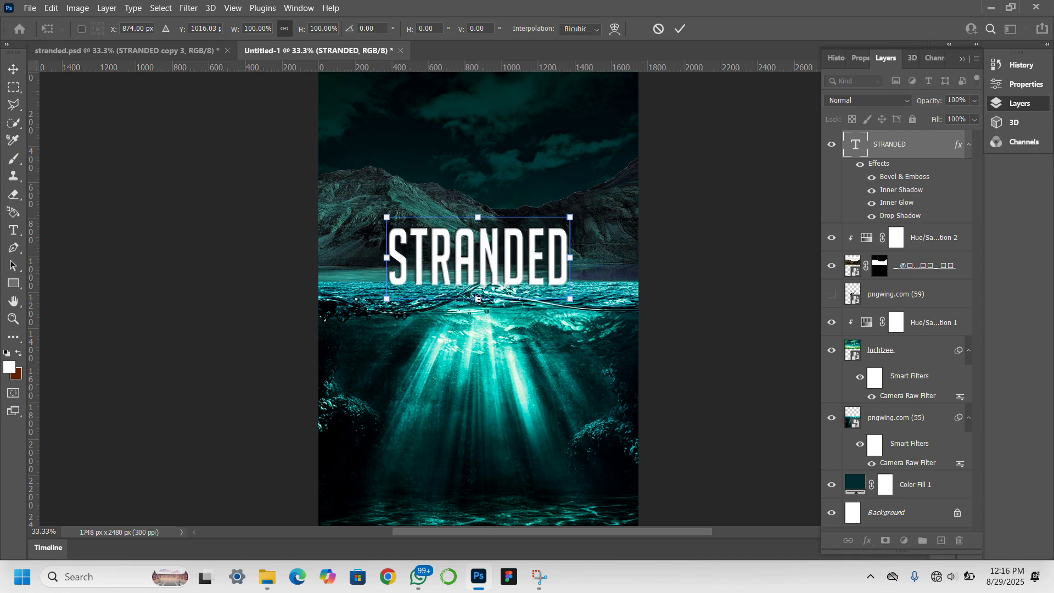
drag(478, 299, 488, 336)
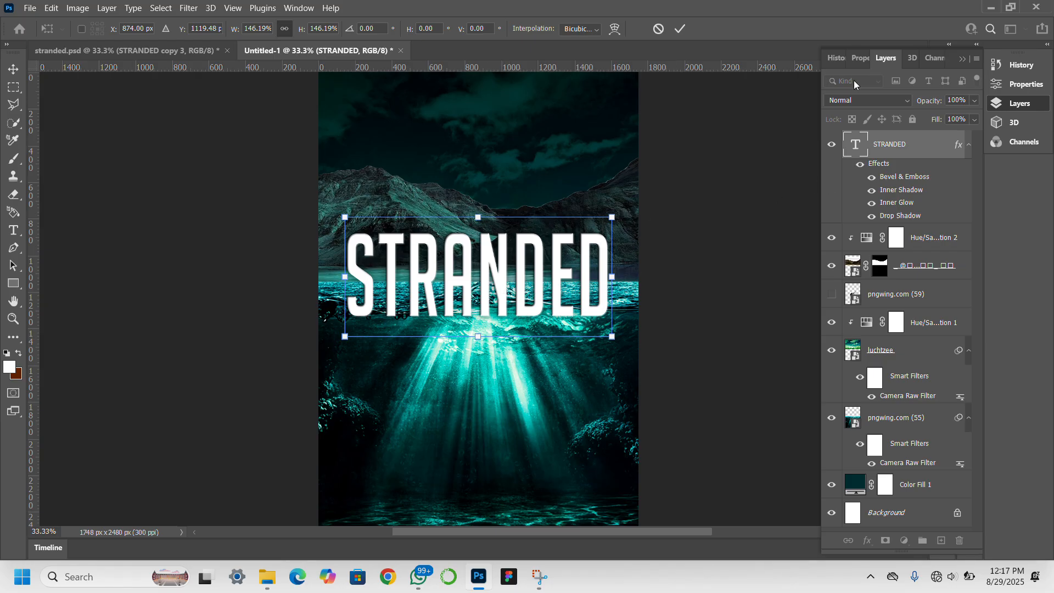
click(861, 66)
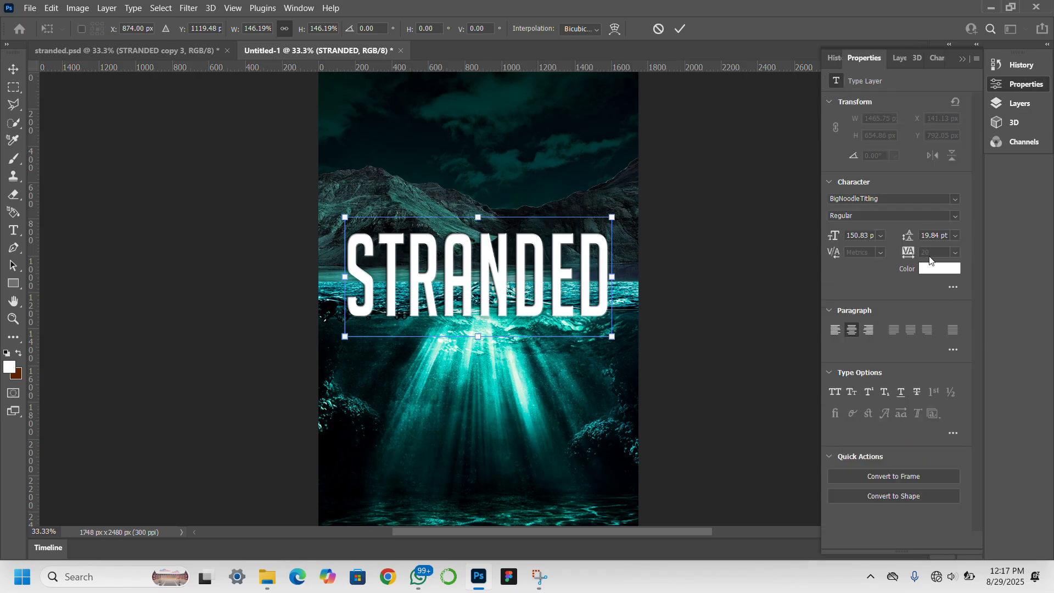
key(Return)
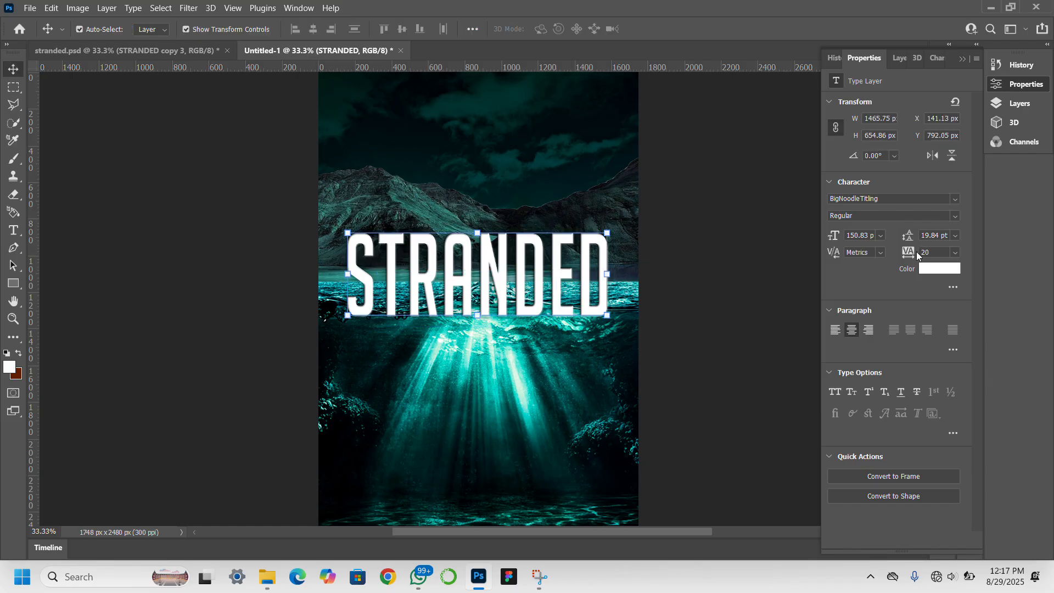
Set tracking to -20 and lower the title onto the waterline at X 214.5, Y 938.05.
drag(912, 253, 910, 252)
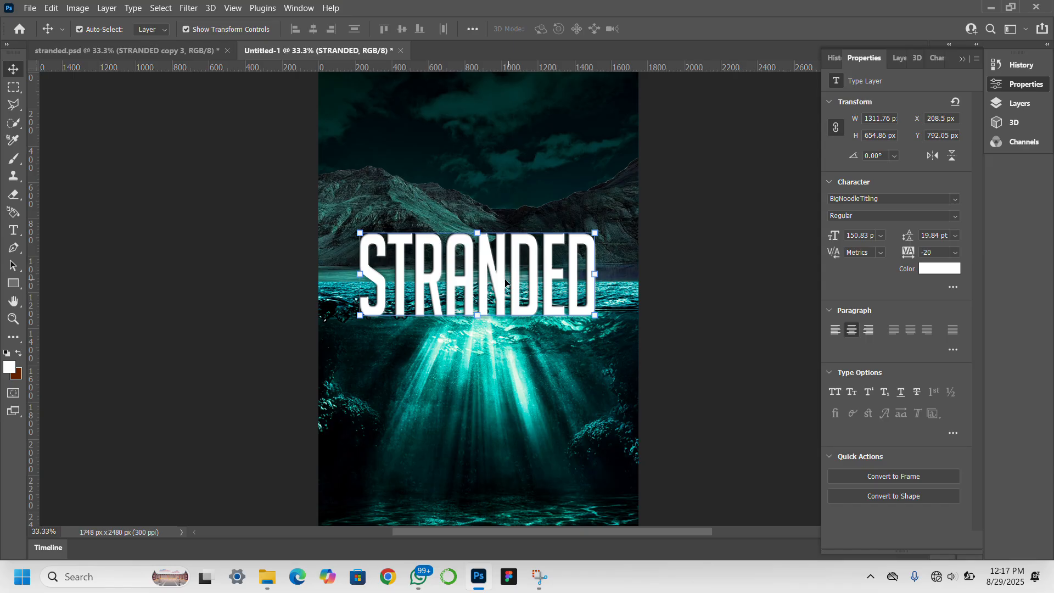
drag(504, 280, 504, 306)
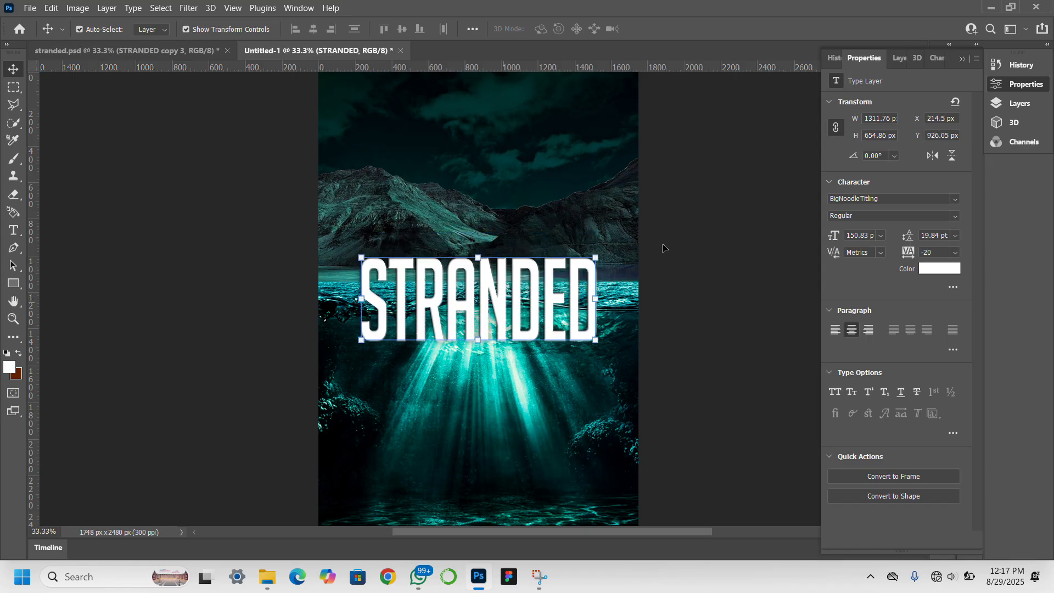
key(Down)
key(Down)
key(Down)
key(Down)
key(Down)
key(Down)
key(Down)
key(Down)
key(Down)
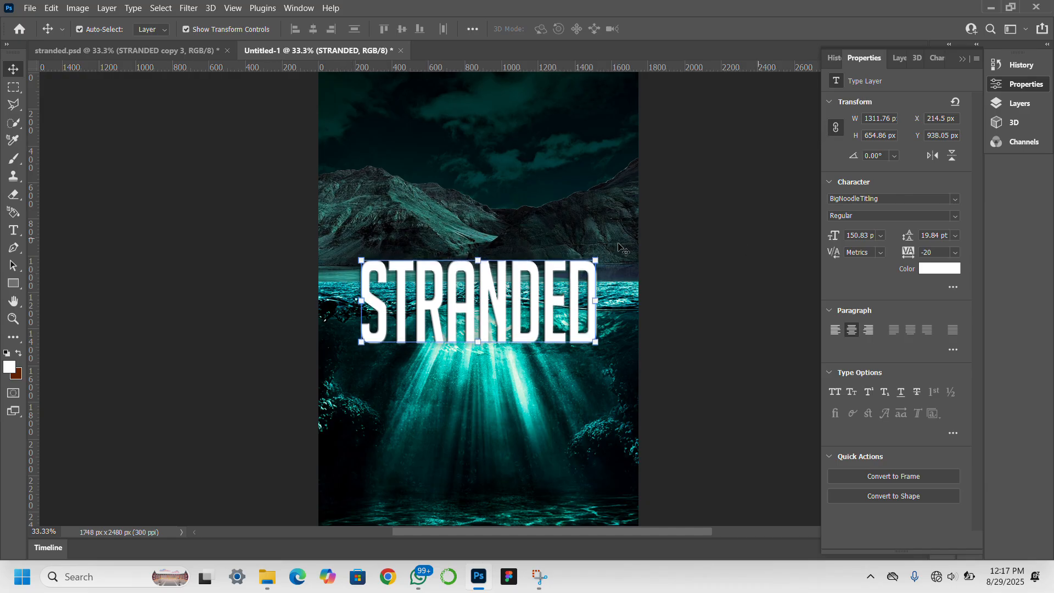
click(904, 58)
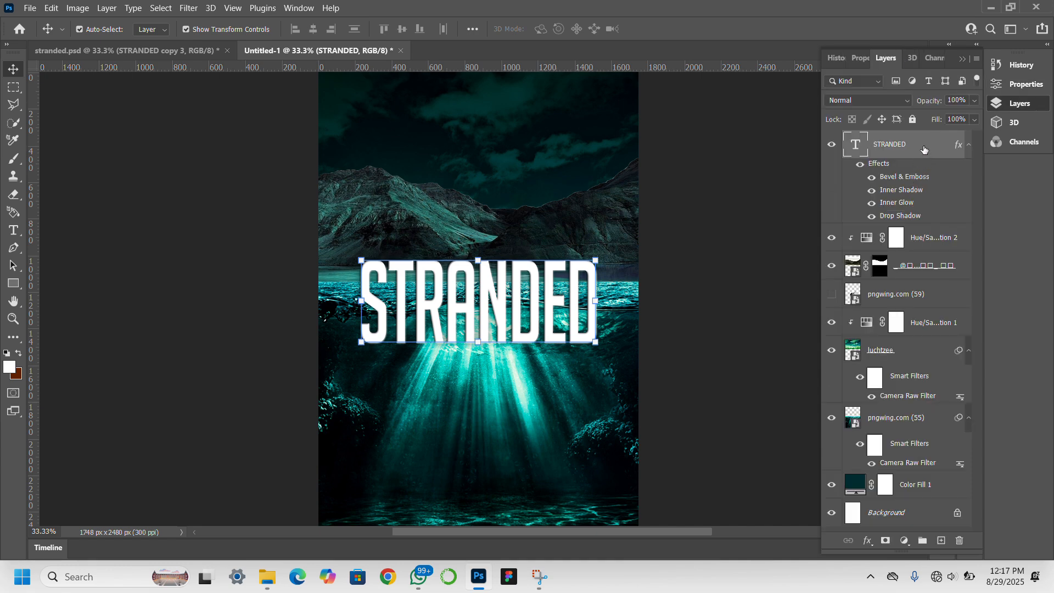
Duplicate the STRANDED layer, hide the copy, and select the original.
key(ctrl+j)
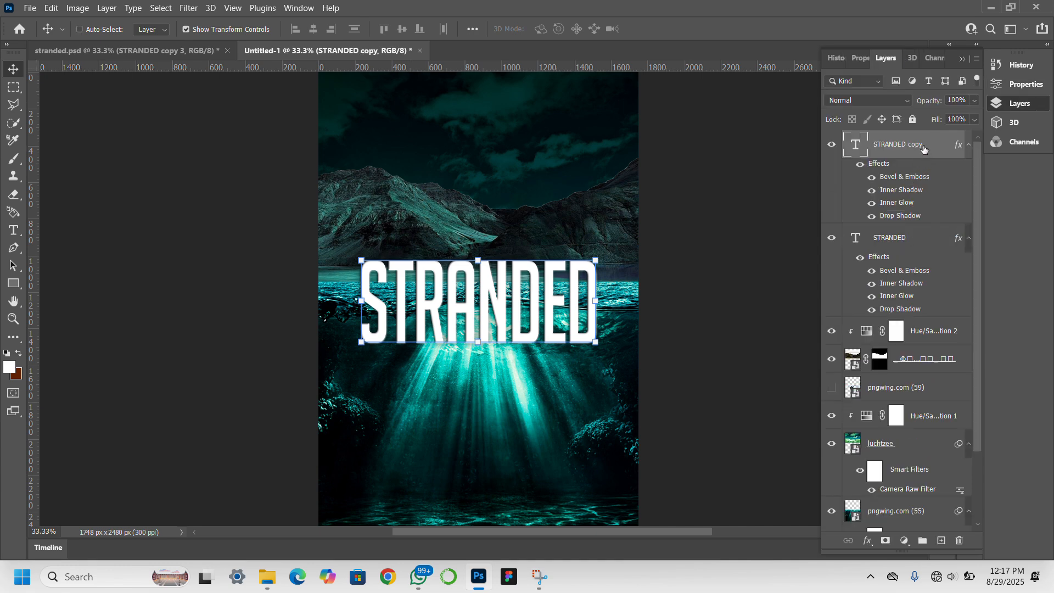
click(832, 145)
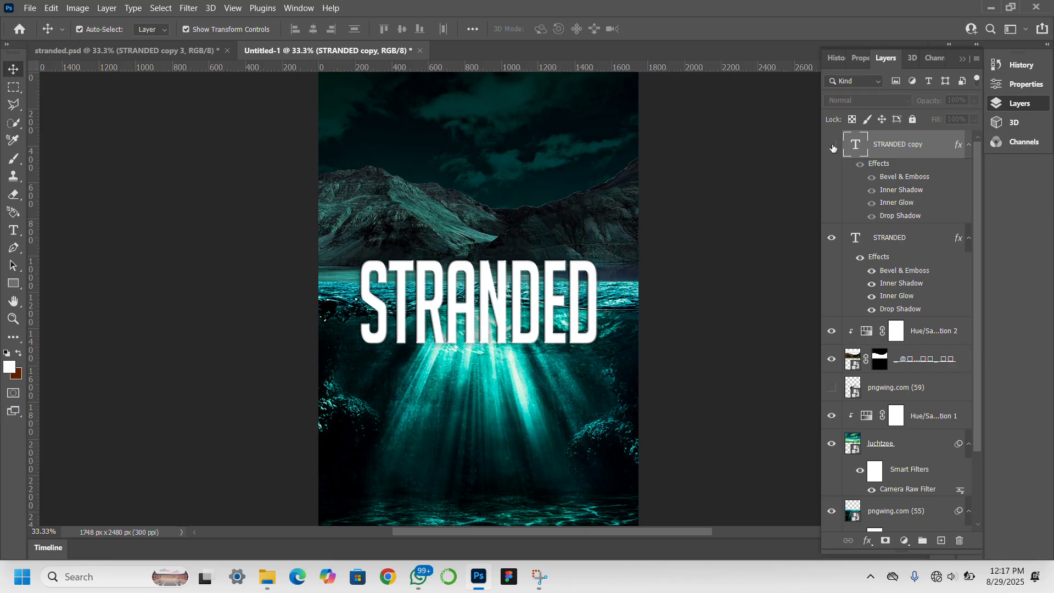
click(912, 244)
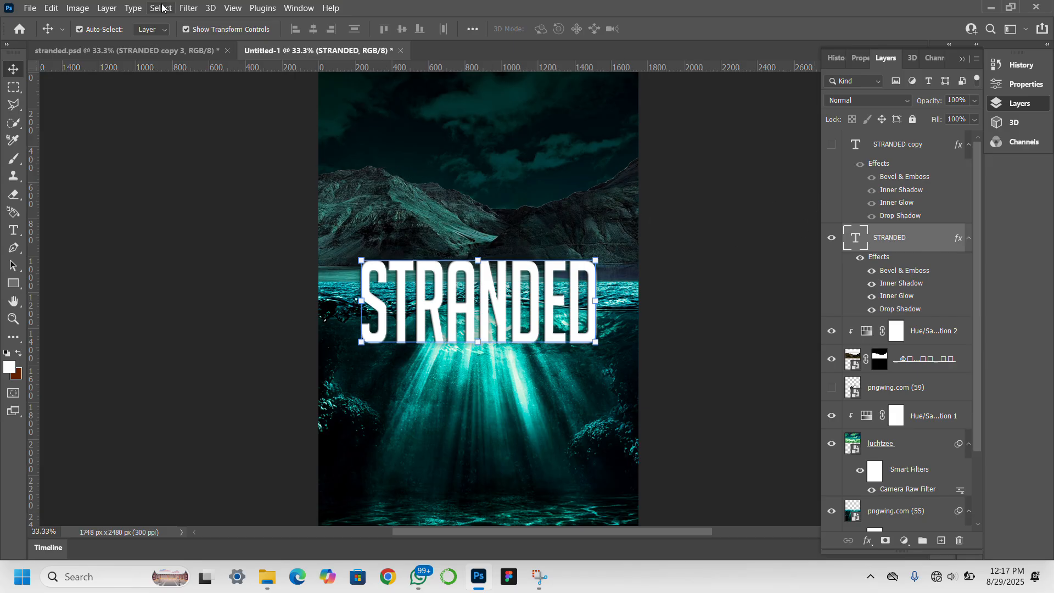
Convert STRANDED to a smart object and apply an 8 px Gaussian Blur.
click(187, 9)
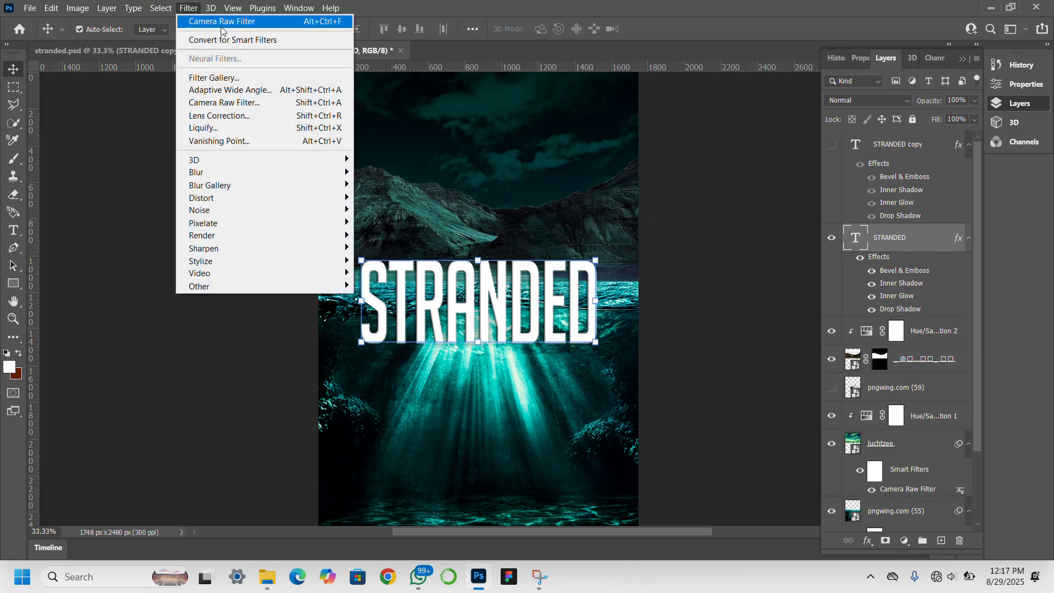
mouse_move(252, 172)
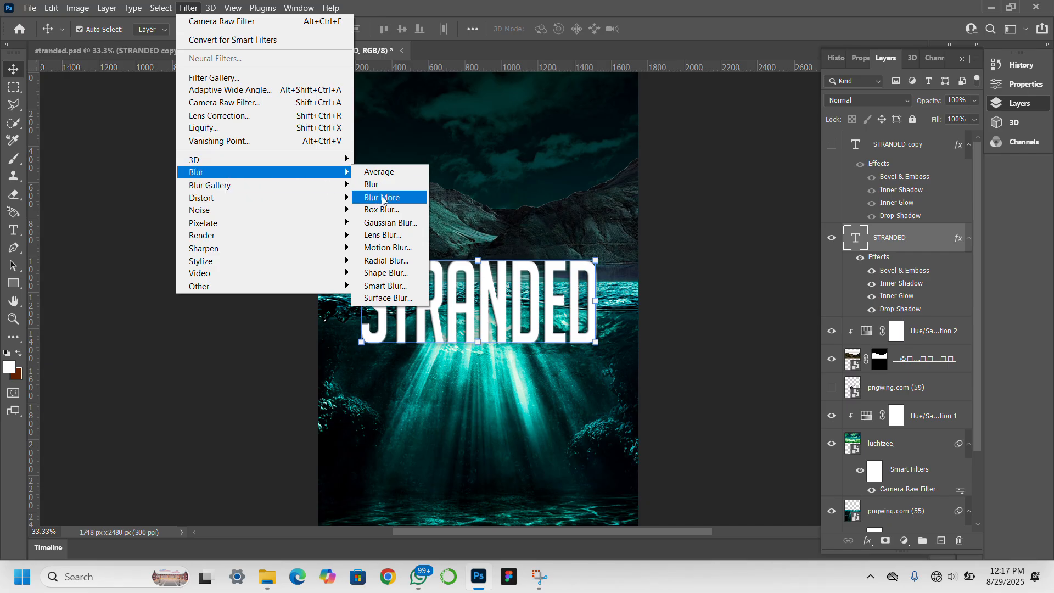
click(391, 222)
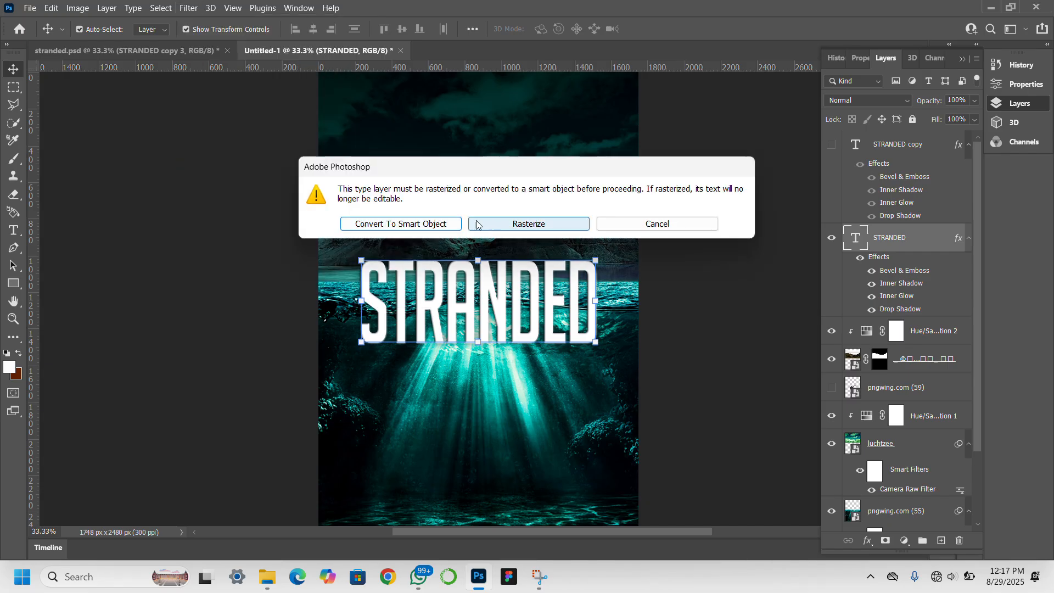
click(435, 222)
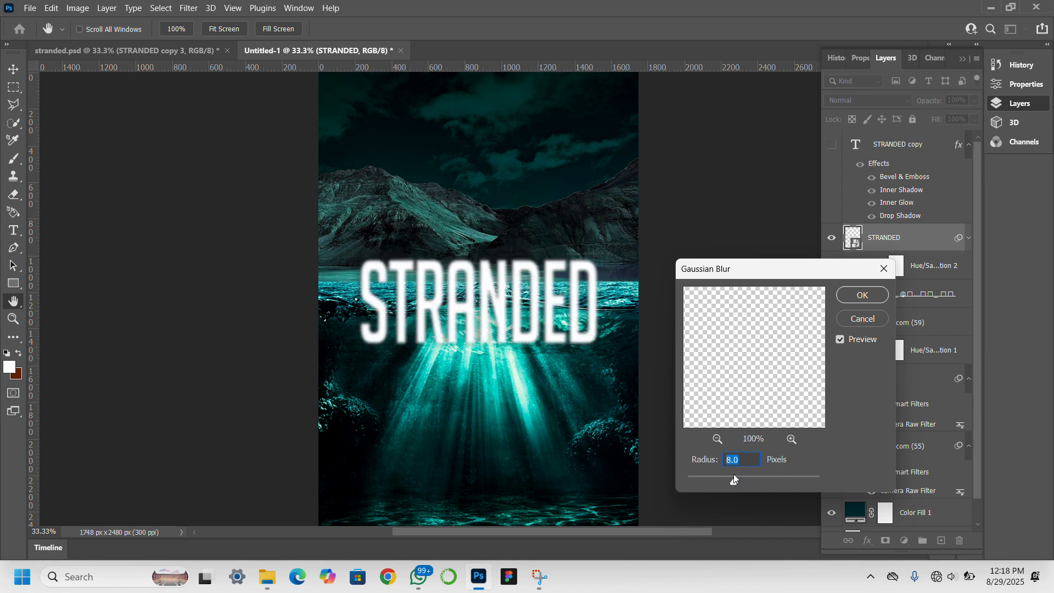
click(860, 306)
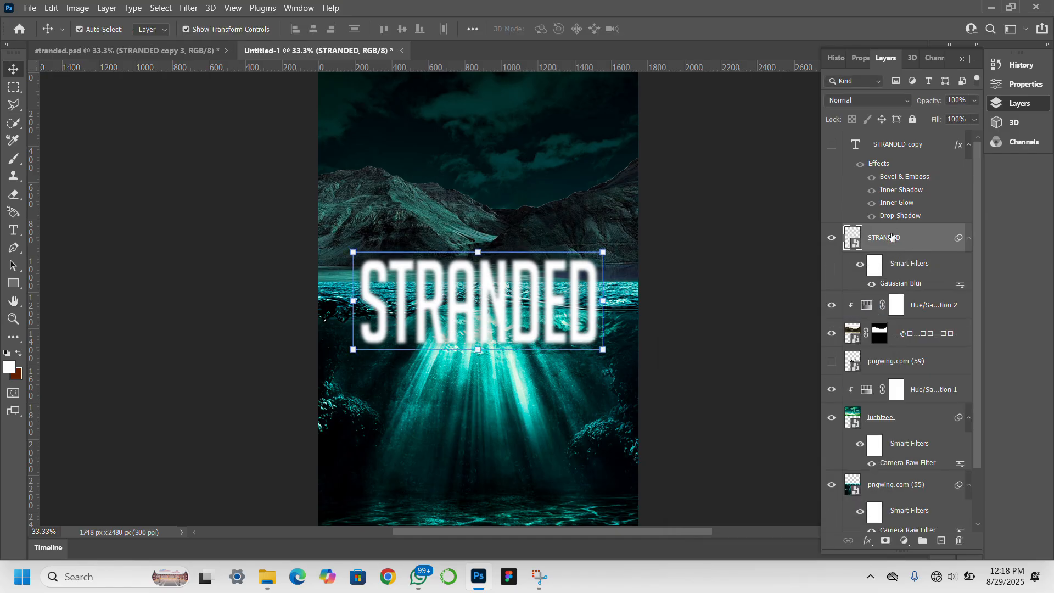
Paint black on the Gaussian Blur filter mask along the title's bottom edge.
click(876, 261)
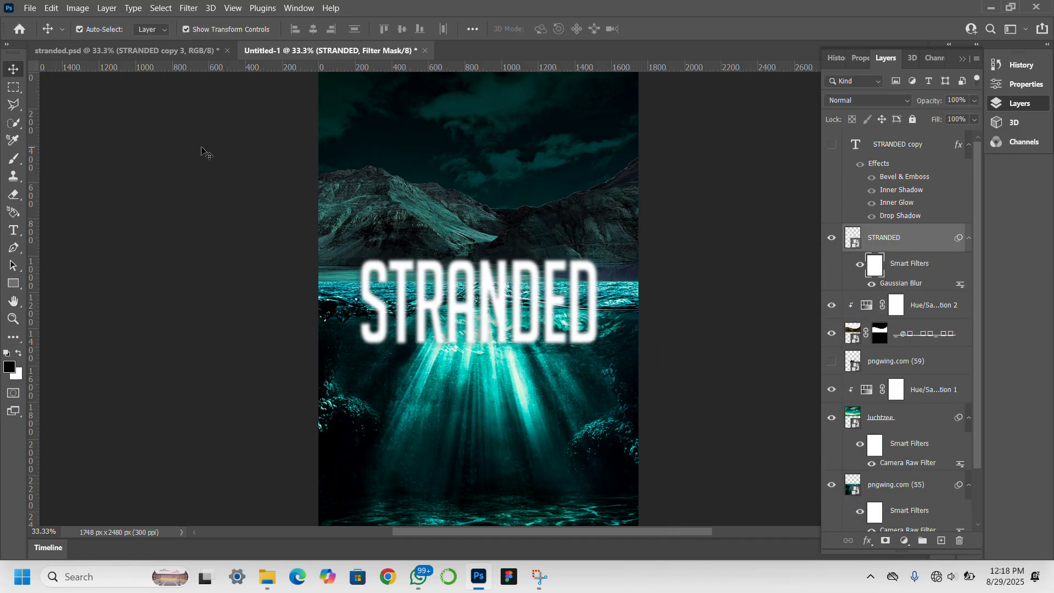
click(13, 158)
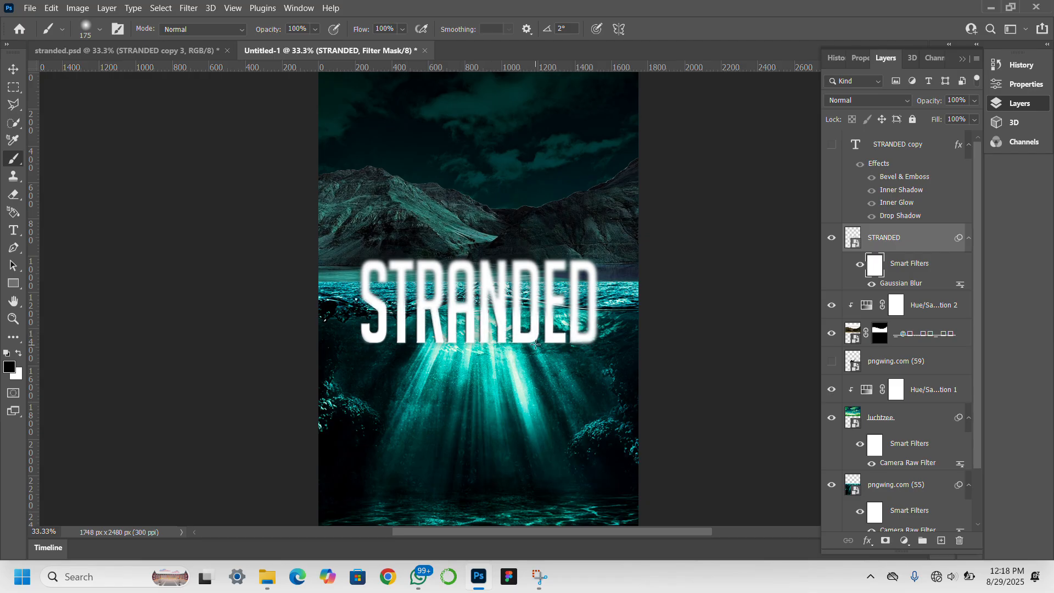
drag(613, 334, 542, 351)
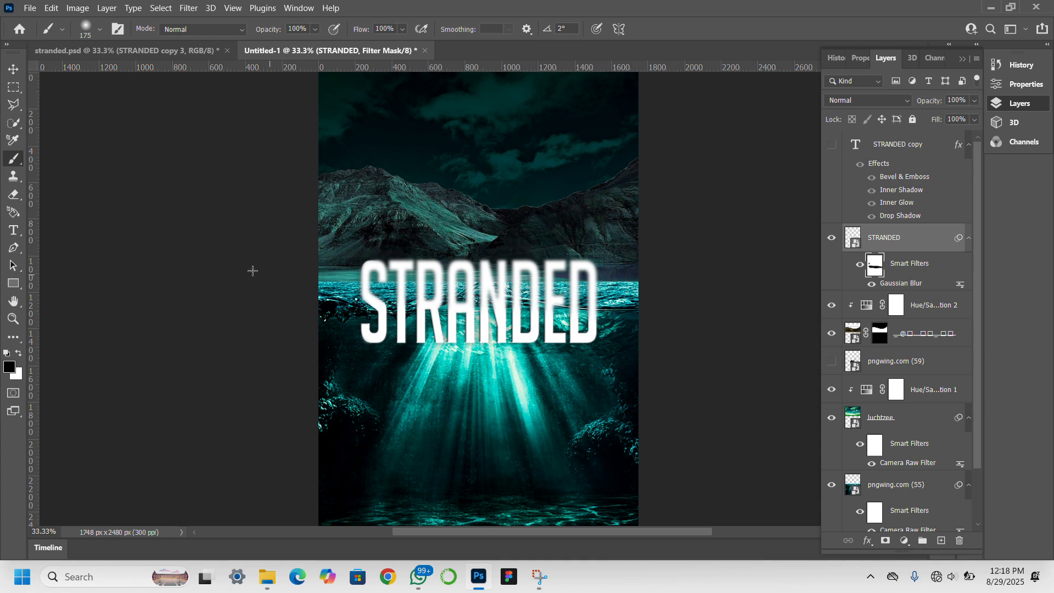
click(14, 69)
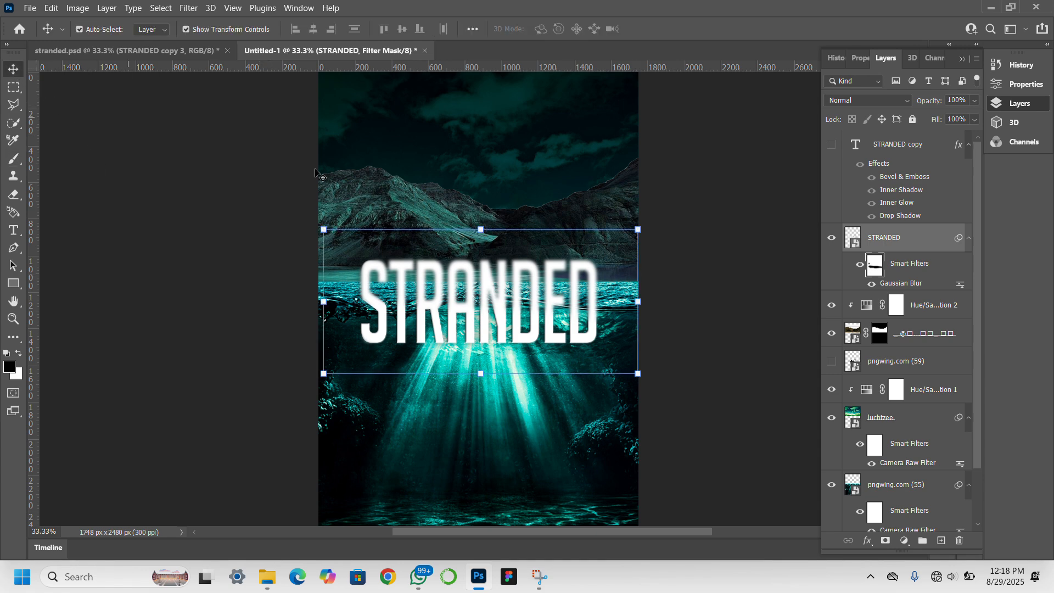
Set the blurred STRANDED layer to Overlay and open its Blending Options.
scroll(889, 247, down, 3)
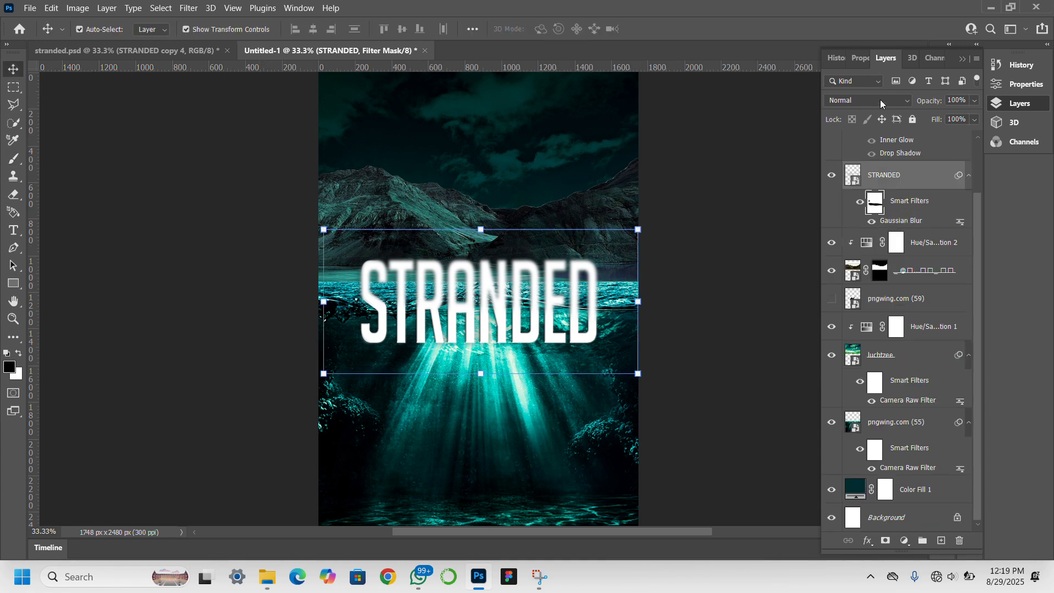
click(907, 101)
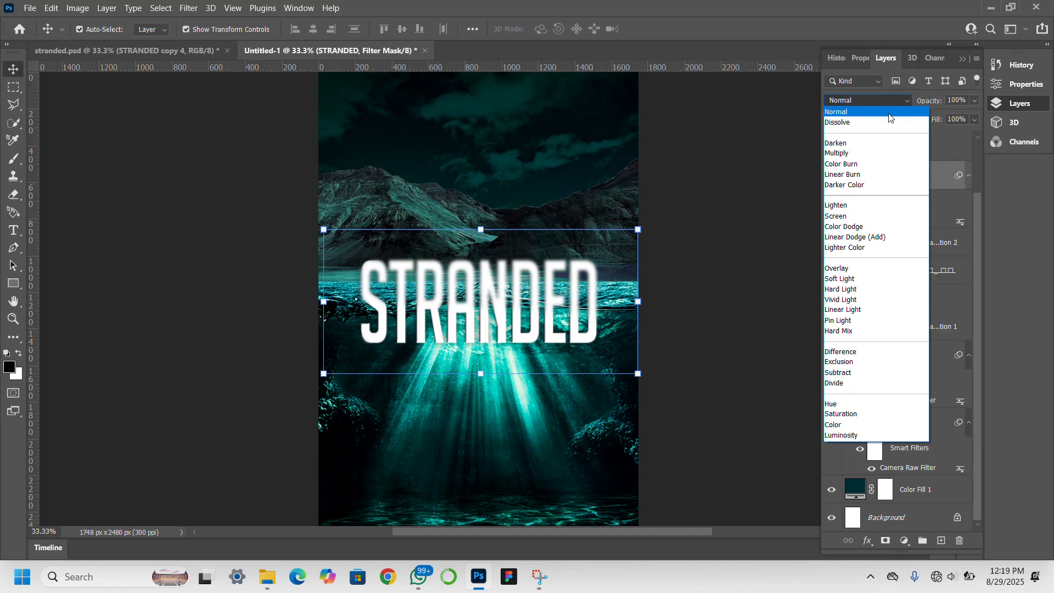
click(862, 268)
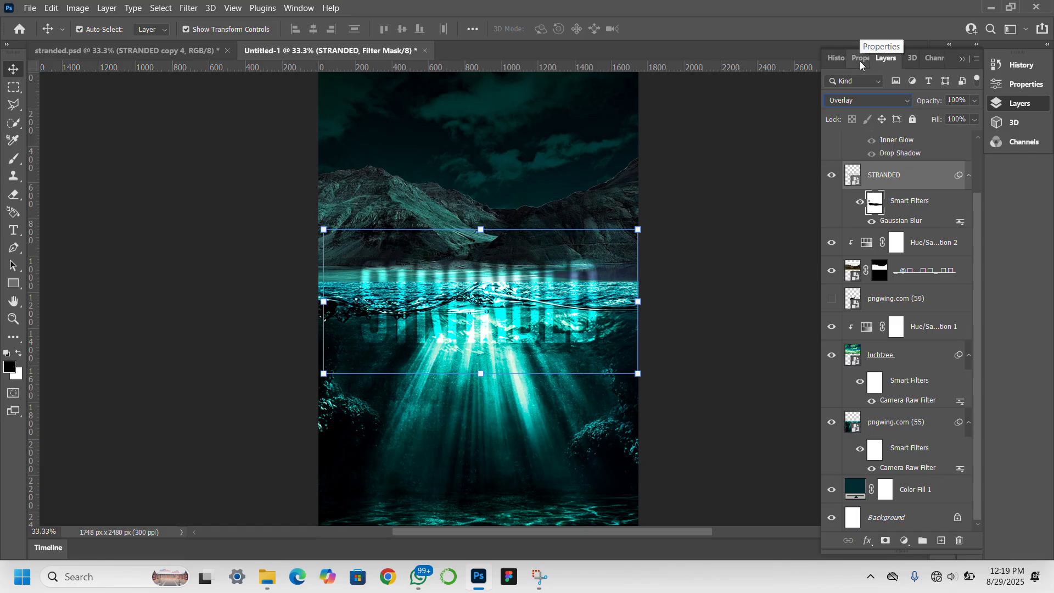
click(932, 174)
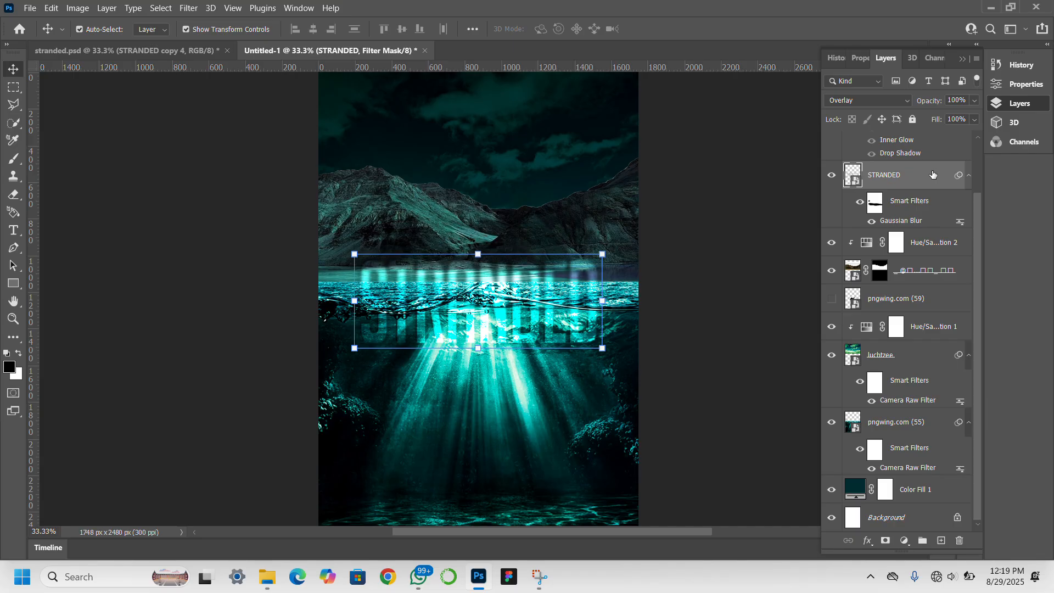
double_click(932, 175)
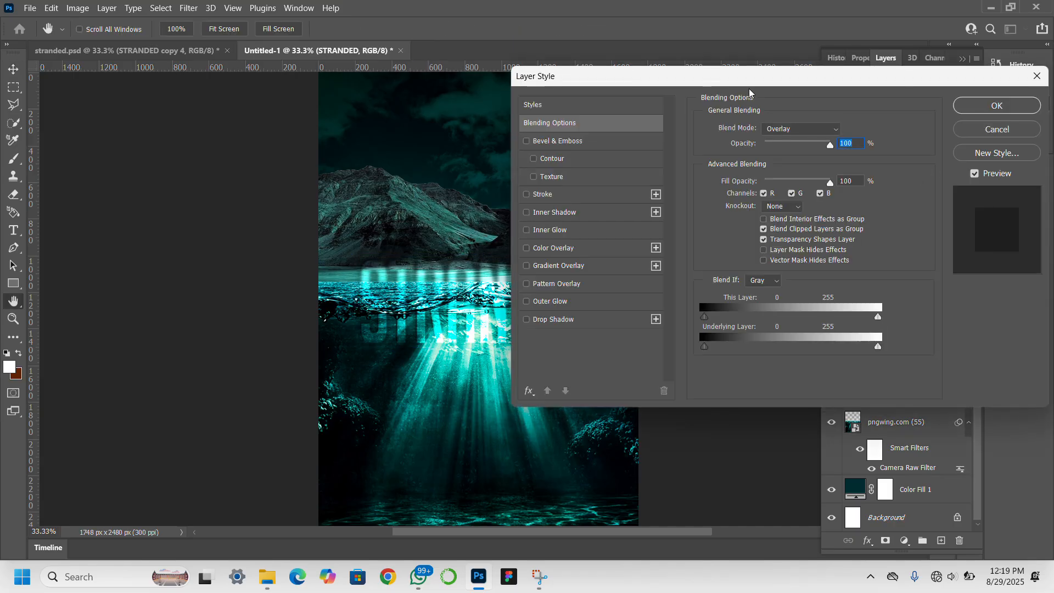
Split the Underlying Layer Blend If sliders to 0/57 and 166/255, then apply.
drag(785, 77, 829, 42)
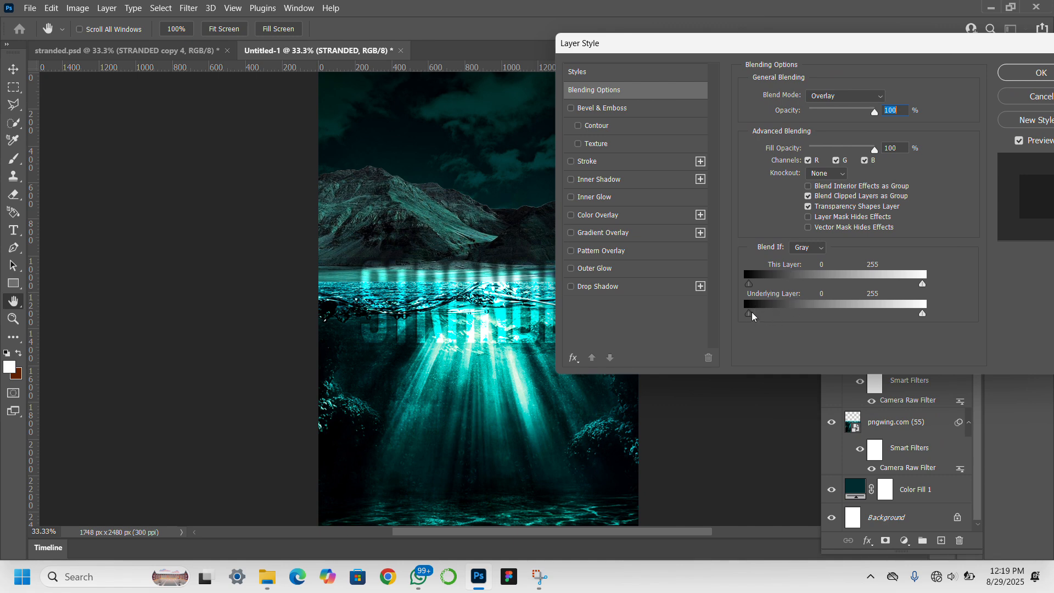
key(alt)
drag(755, 319, 788, 320)
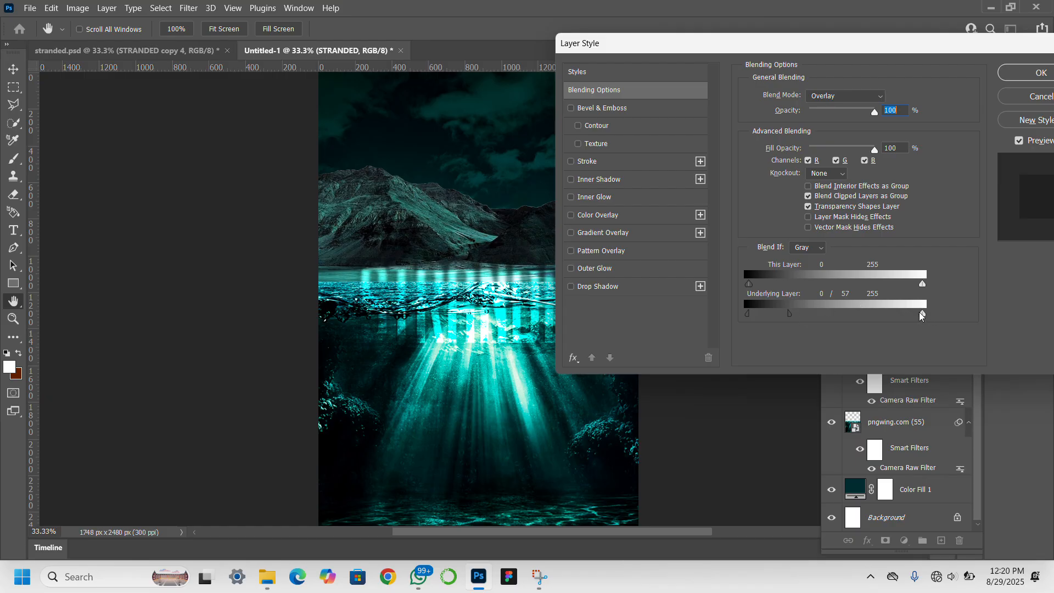
key(alt)
drag(921, 312, 864, 316)
click(1016, 79)
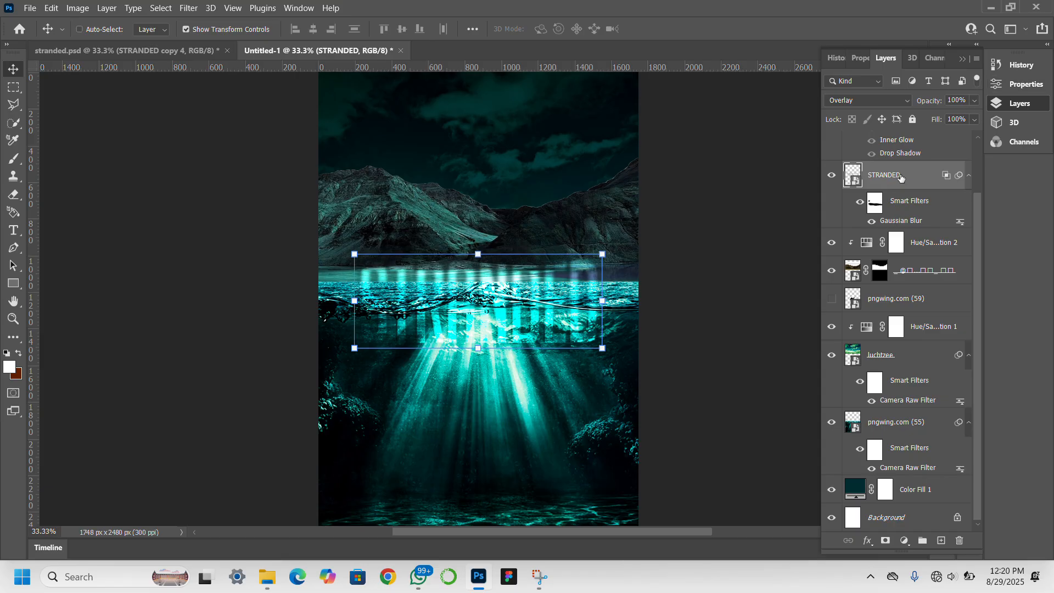
Duplicate STRANDED, then show and select the white STRANDED copy layer.
key(ctrl+j)
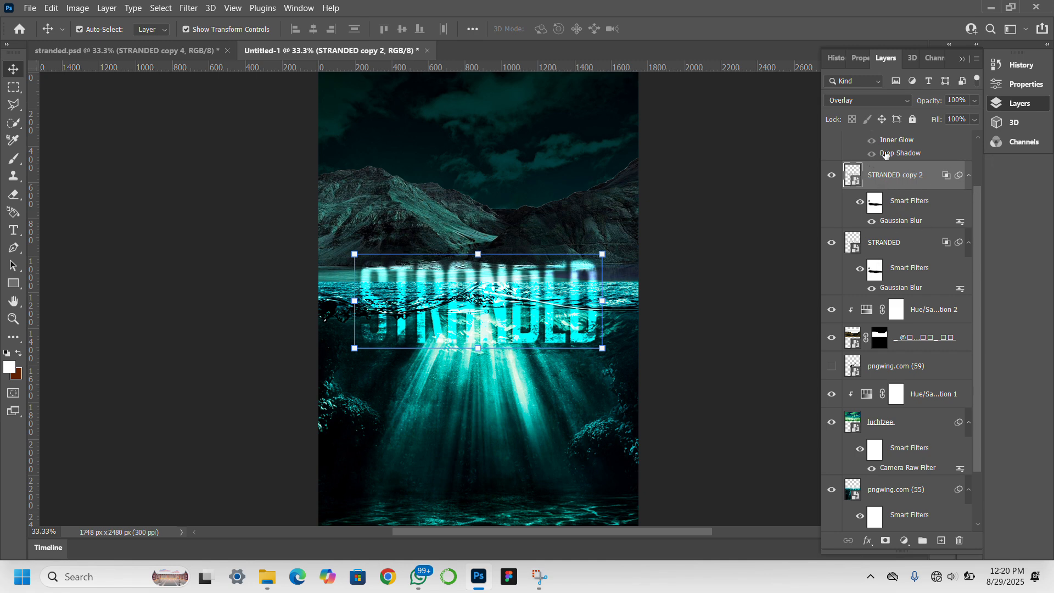
scroll(887, 233, up, 2)
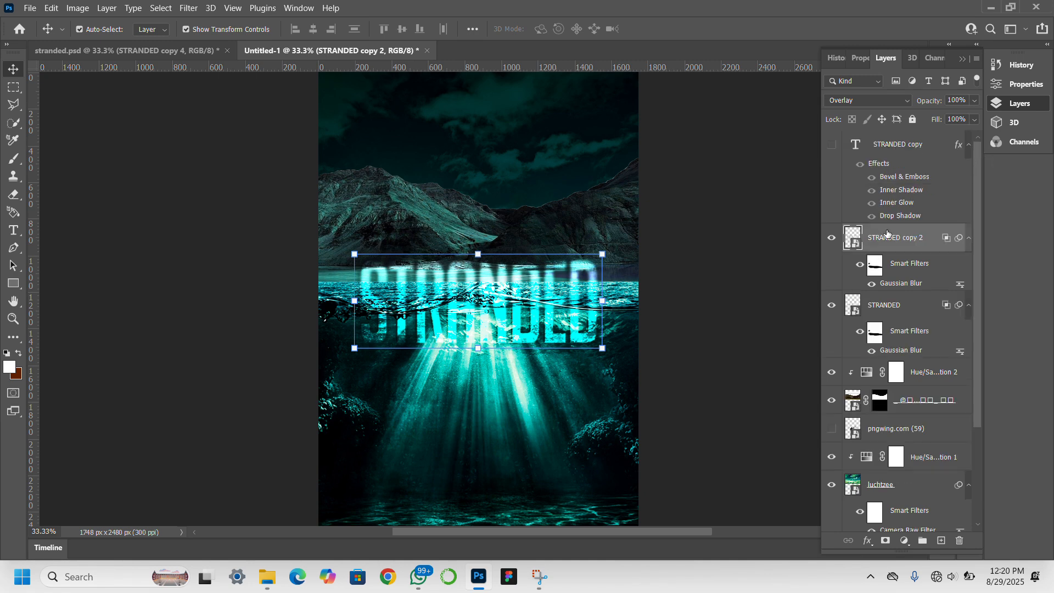
click(831, 145)
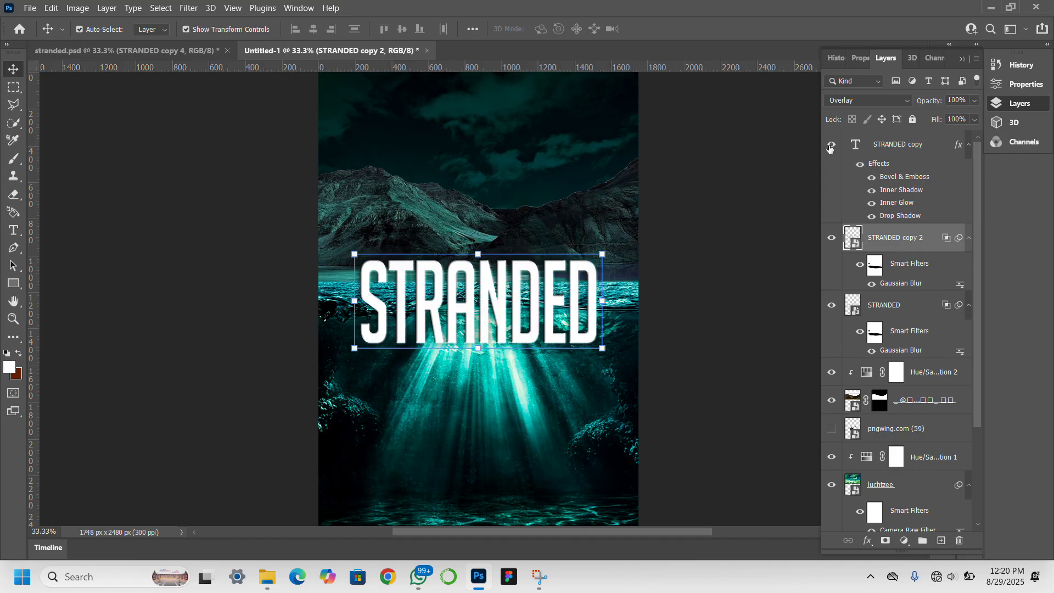
click(896, 145)
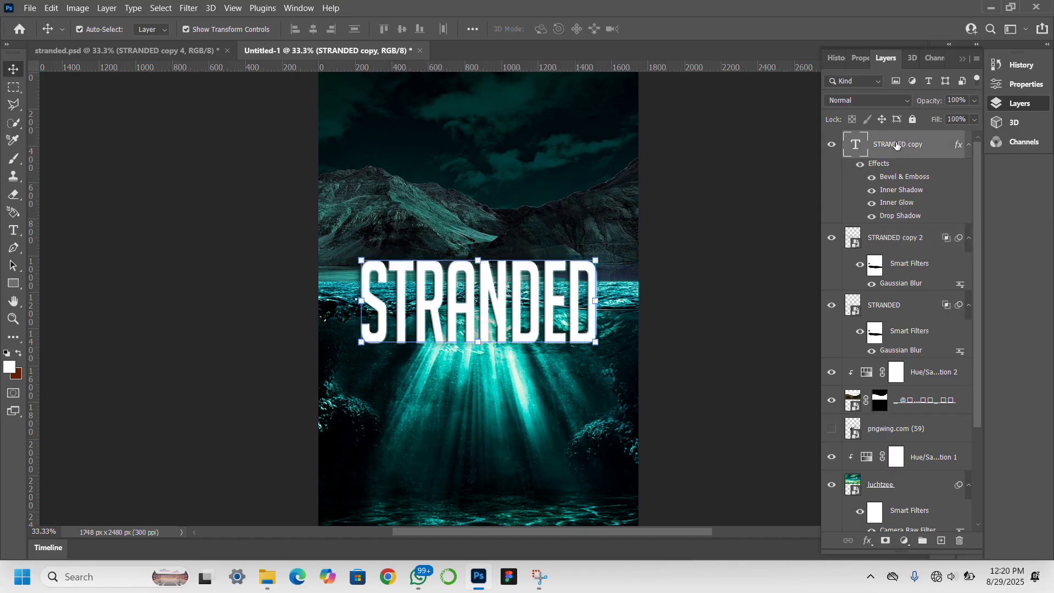
click(885, 540)
key(x)
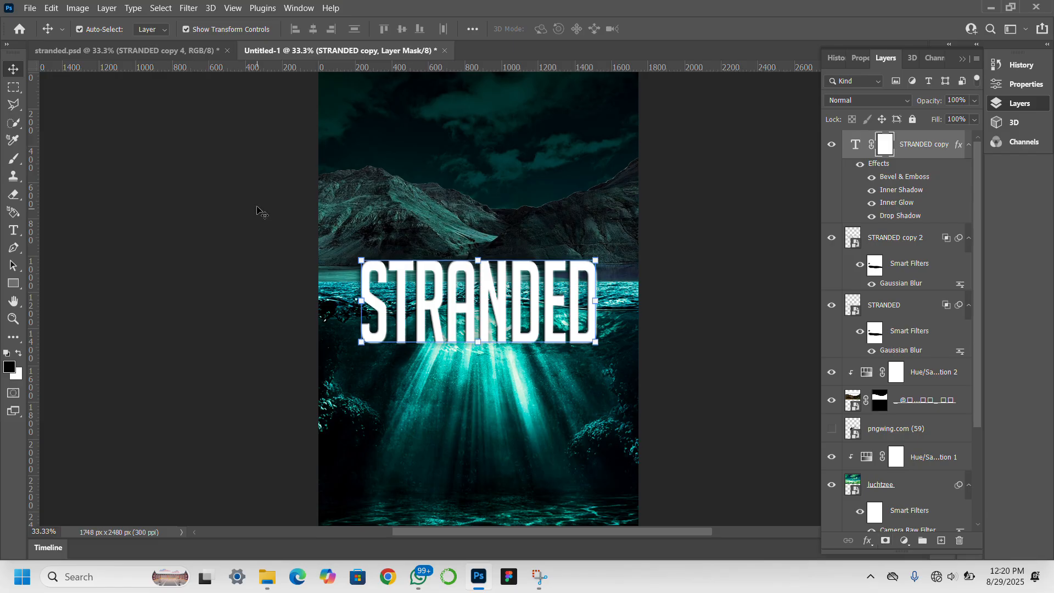
Convert STRANDED copy to a smart object, mask it, and brush away letters below the waterline.
click(856, 147)
right_click(898, 145)
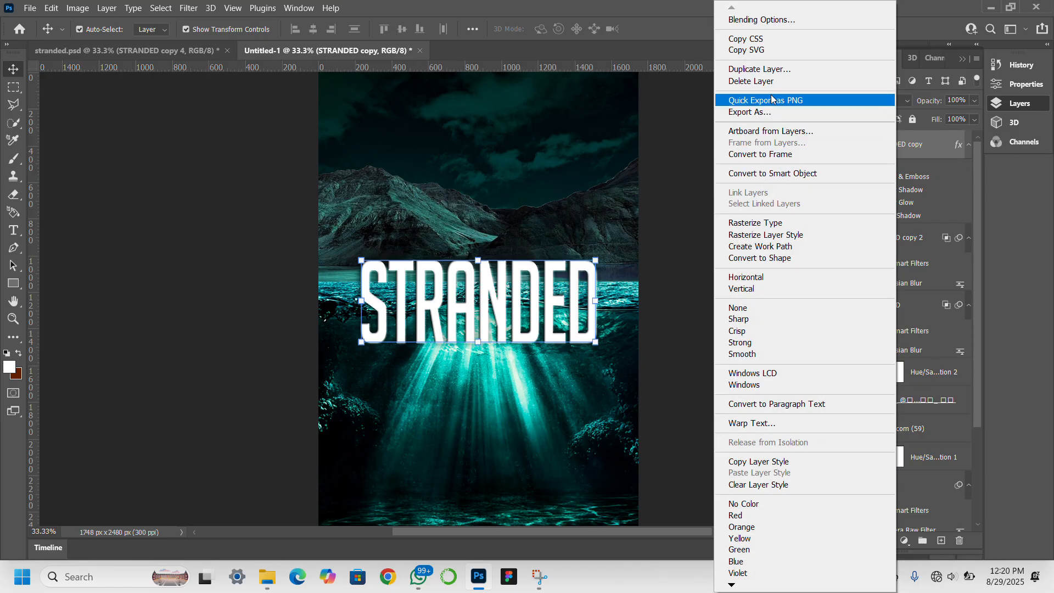
click(779, 174)
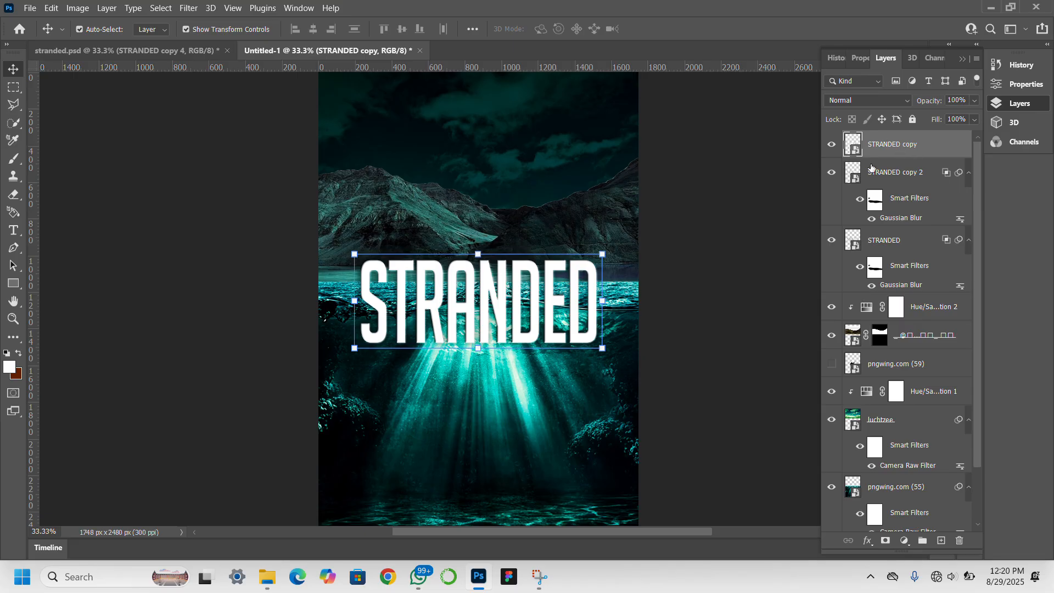
click(885, 541)
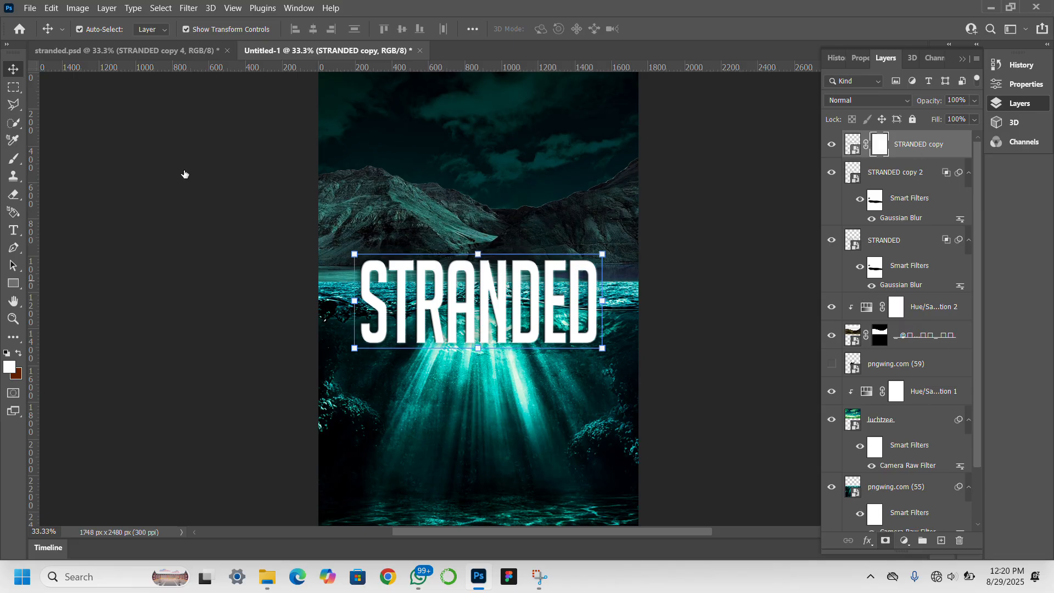
key(x)
click(18, 158)
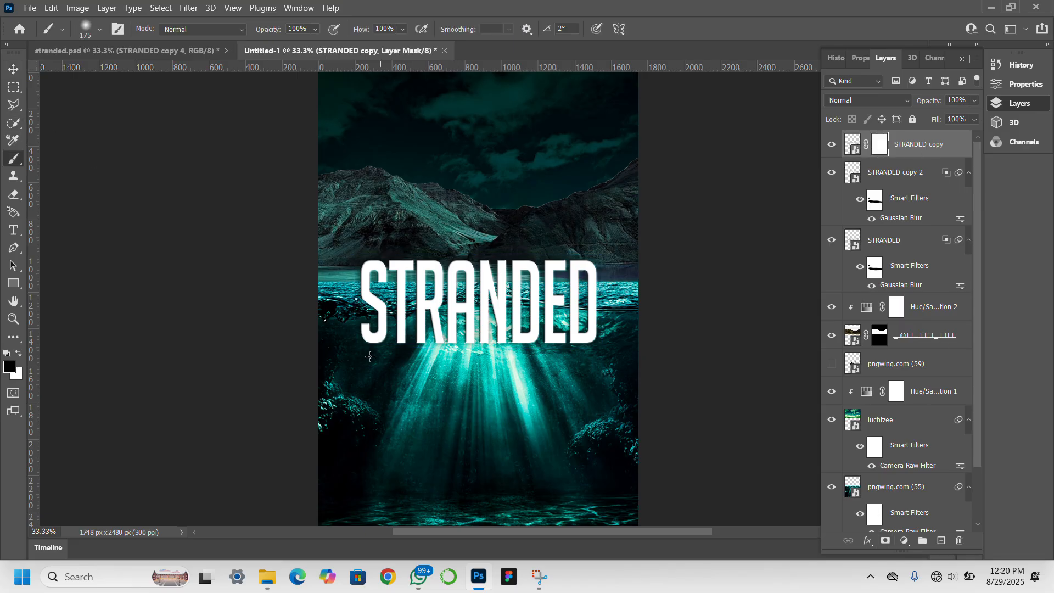
mouse_move(368, 346)
mouse_down()
mouse_move(334, 338)
mouse_move(401, 337)
mouse_move(325, 311)
mouse_move(398, 323)
mouse_move(432, 314)
mouse_move(354, 297)
mouse_move(468, 306)
mouse_move(415, 299)
mouse_move(441, 293)
mouse_move(479, 312)
mouse_move(385, 320)
mouse_move(453, 315)
mouse_move(507, 320)
mouse_move(411, 332)
mouse_move(522, 335)
mouse_move(465, 332)
mouse_move(511, 329)
mouse_move(620, 343)
mouse_move(577, 323)
mouse_move(604, 316)
mouse_move(557, 312)
mouse_move(598, 317)
mouse_move(593, 301)
mouse_move(462, 297)
mouse_up()
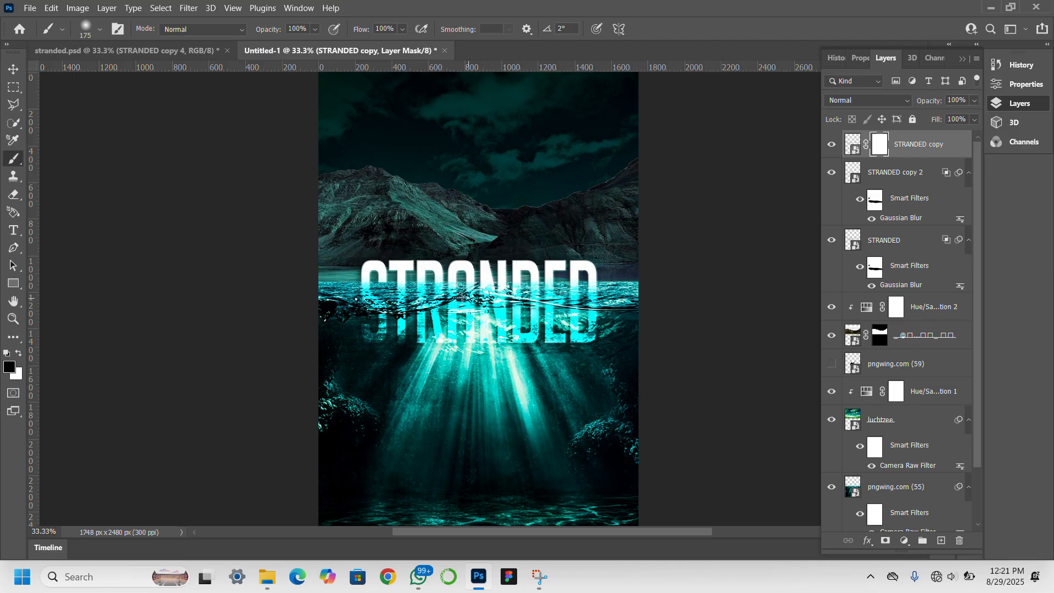
drag(382, 310, 348, 291)
click(13, 68)
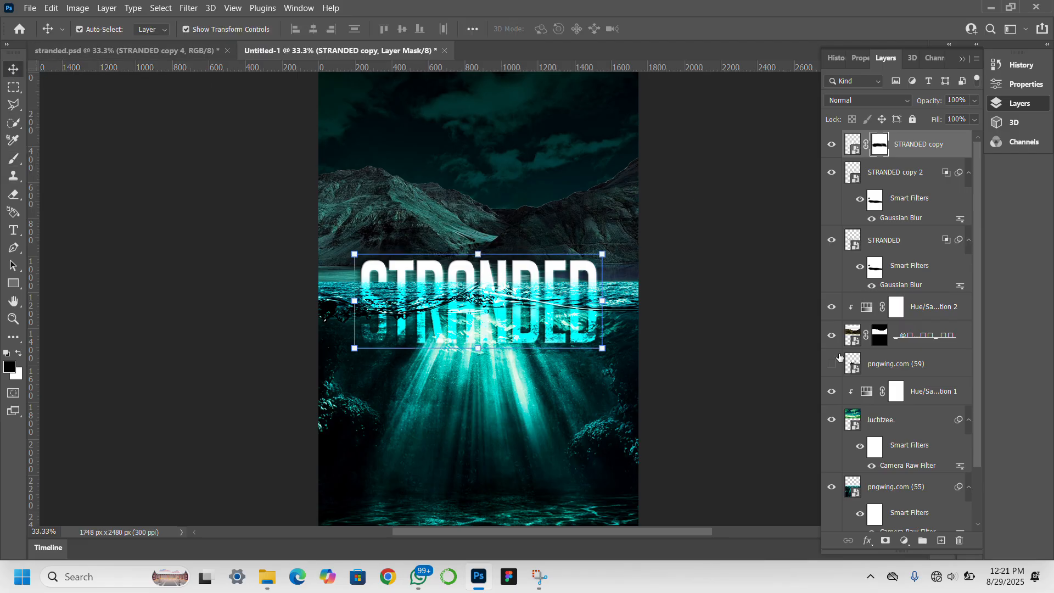
Show the hidden diver layer pngwing.com (59) and select it.
click(546, 449)
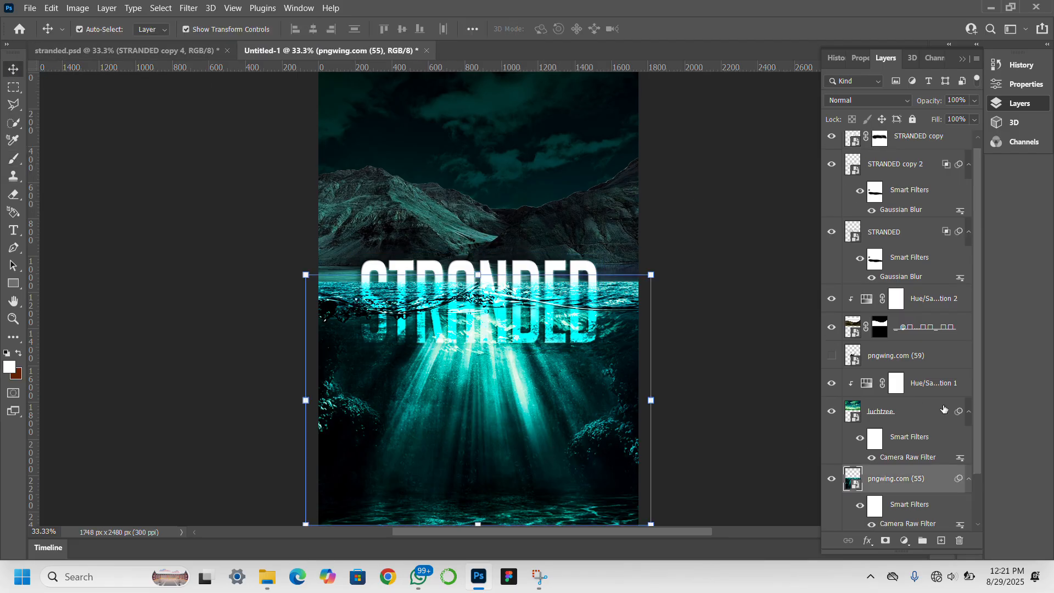
scroll(906, 429, down, 1)
scroll(905, 429, down, 1)
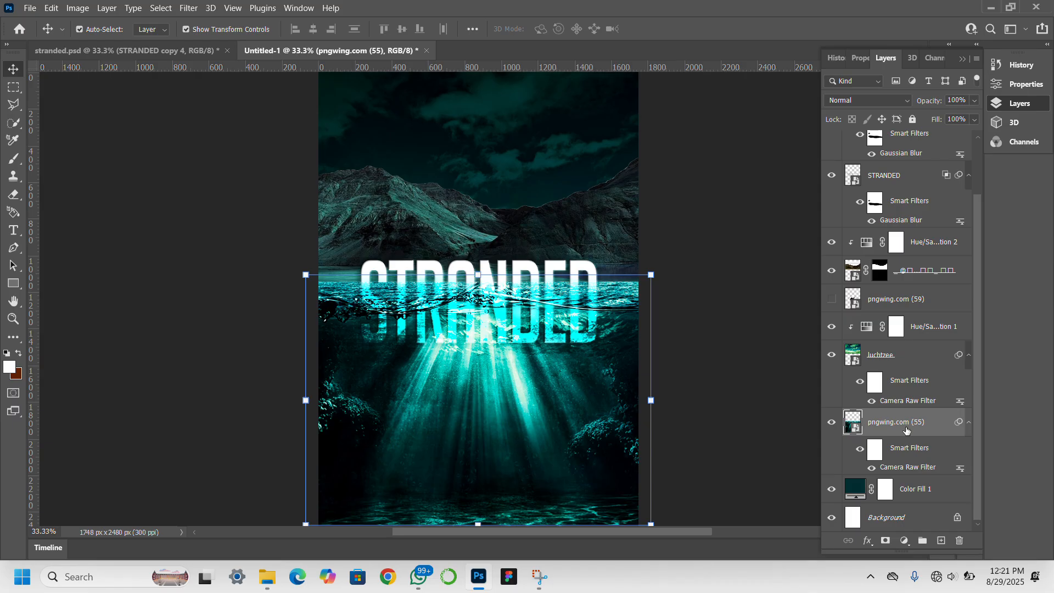
scroll(906, 430, up, 2)
click(831, 355)
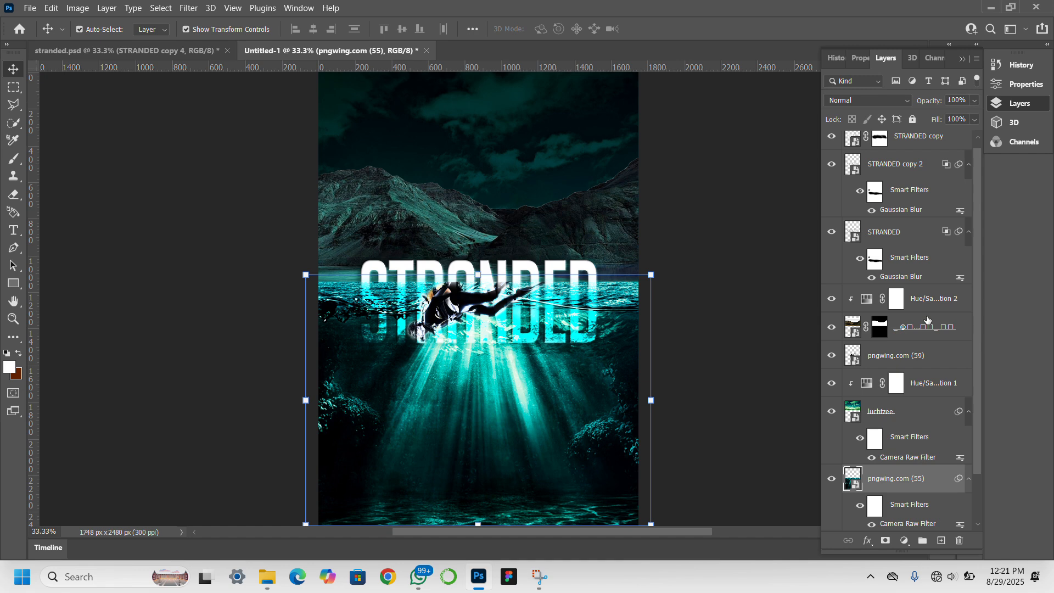
click(465, 311)
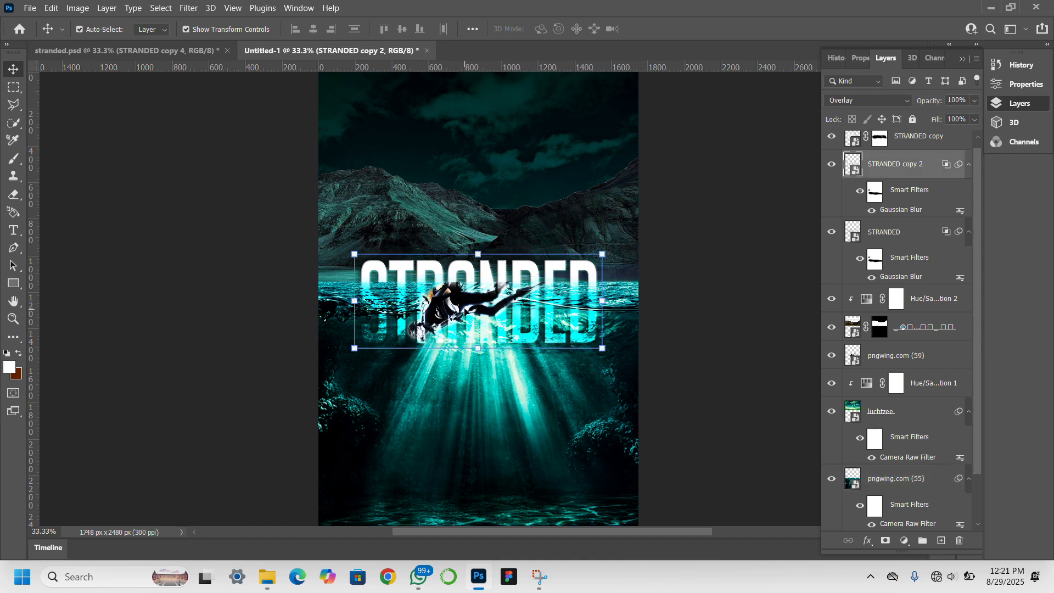
click(905, 364)
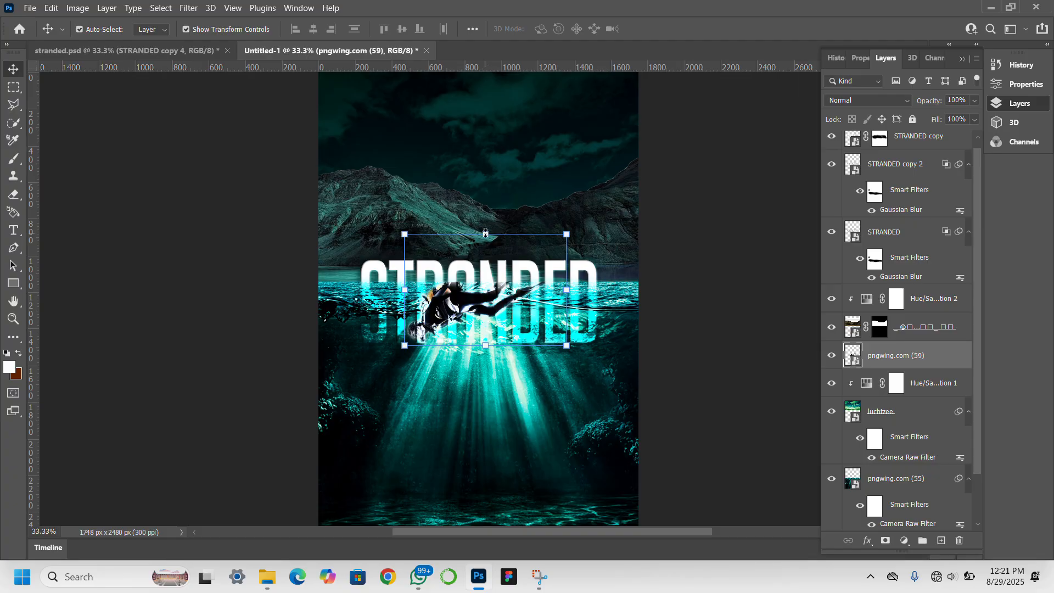
Flip the diver horizontally, shrink it to 45.41%, and place it lower right.
click(485, 232)
drag(461, 316, 473, 415)
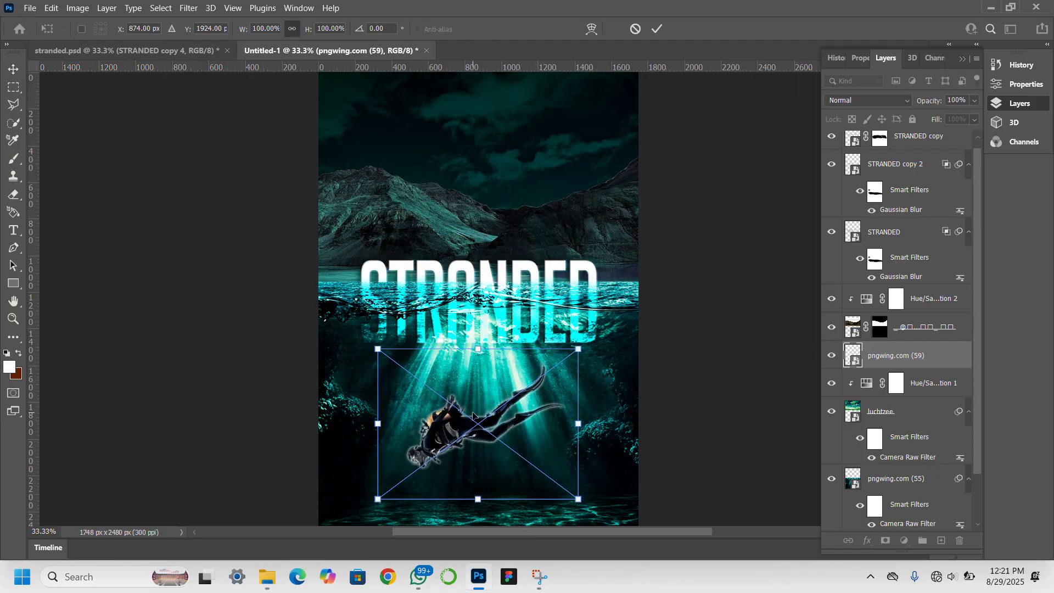
right_click(473, 415)
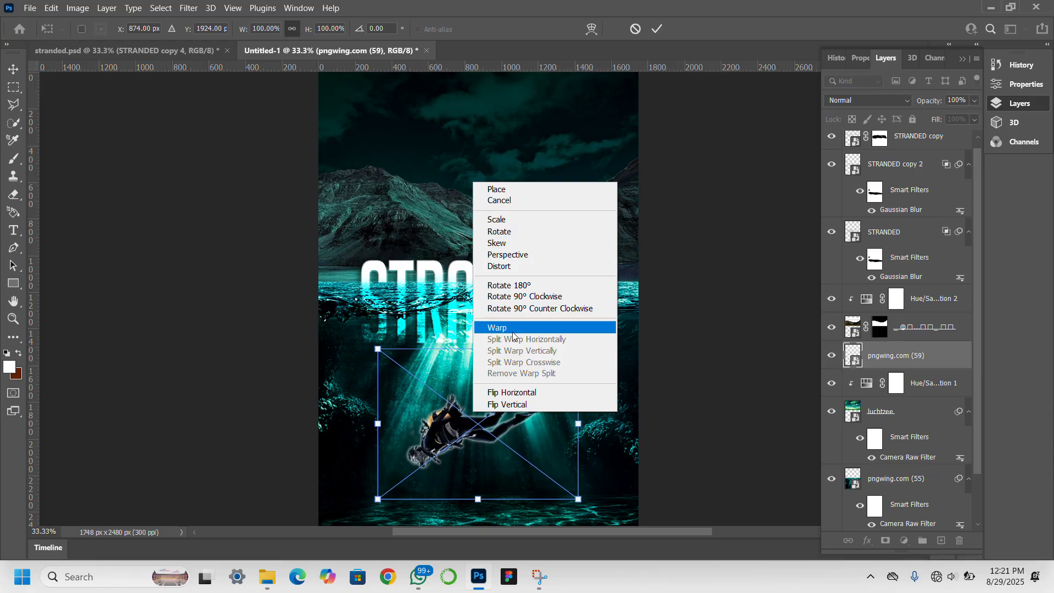
click(510, 392)
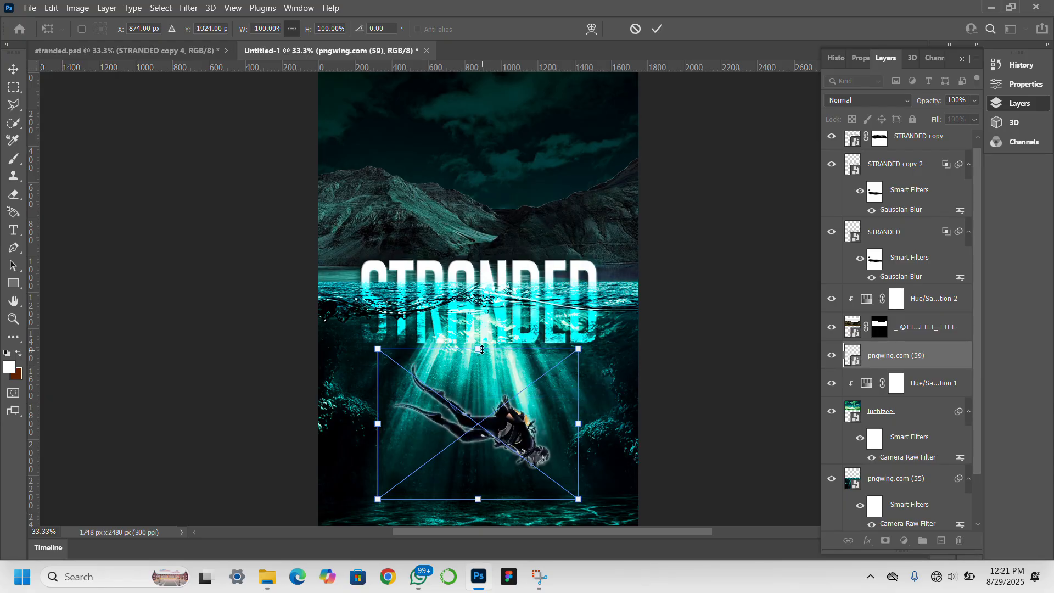
drag(478, 349, 483, 431)
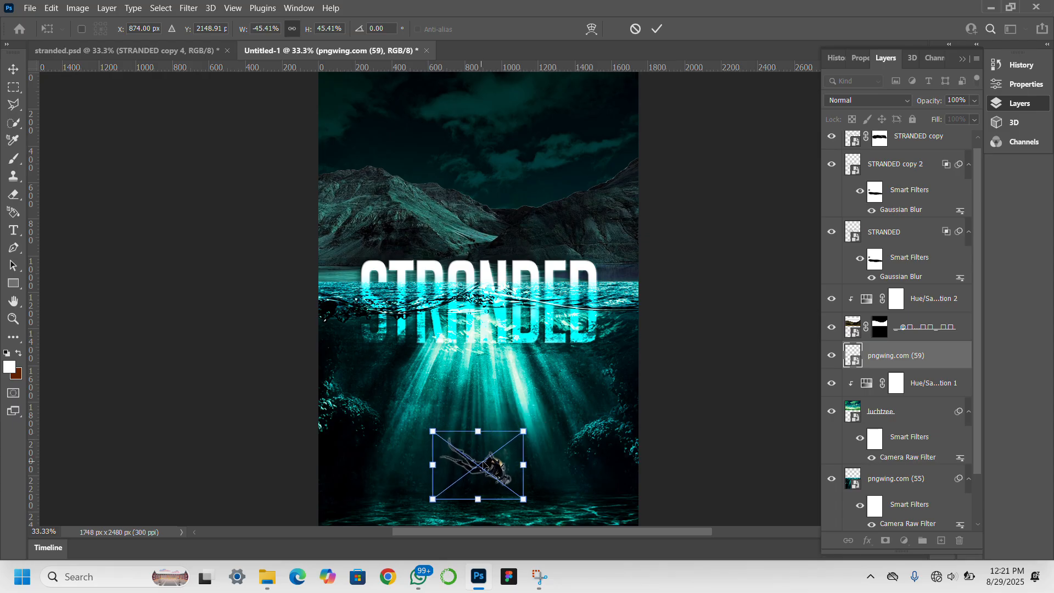
drag(549, 477, 551, 469)
key(Return)
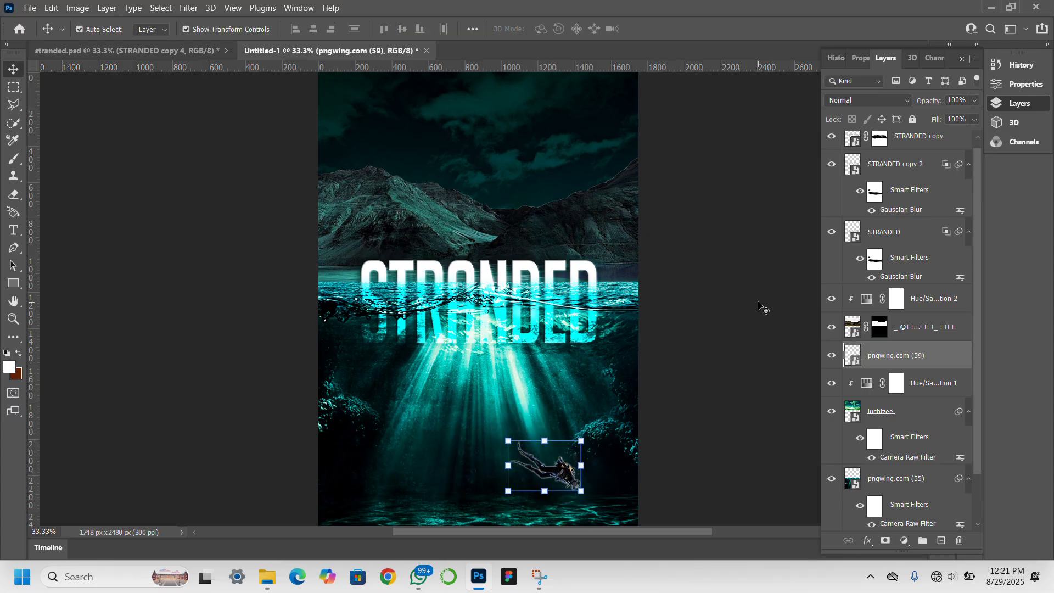
Set the diver to Overlay and Alt-drag a copy higher and to the left.
click(893, 100)
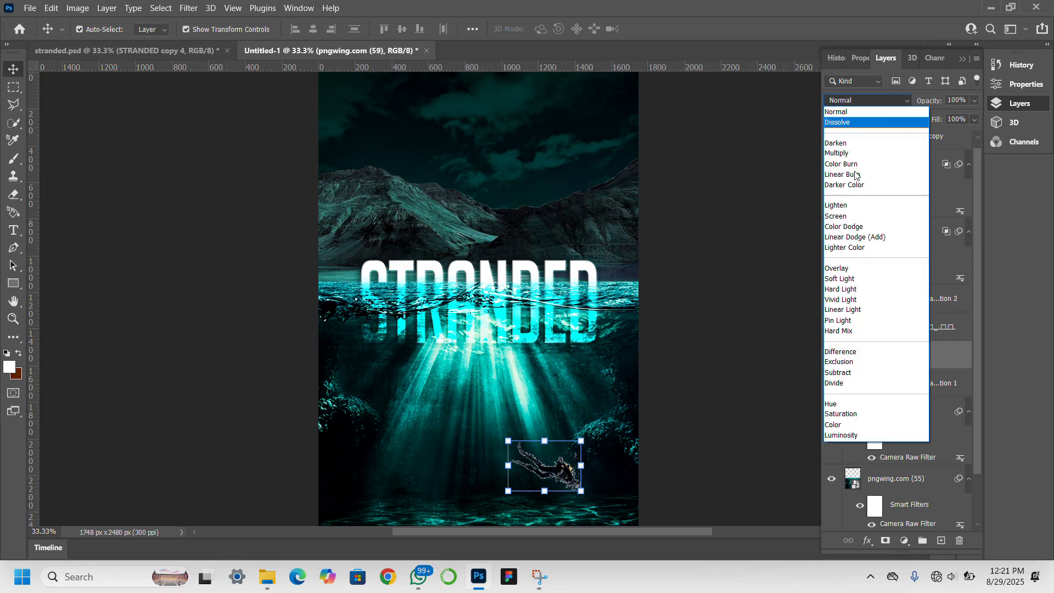
click(847, 269)
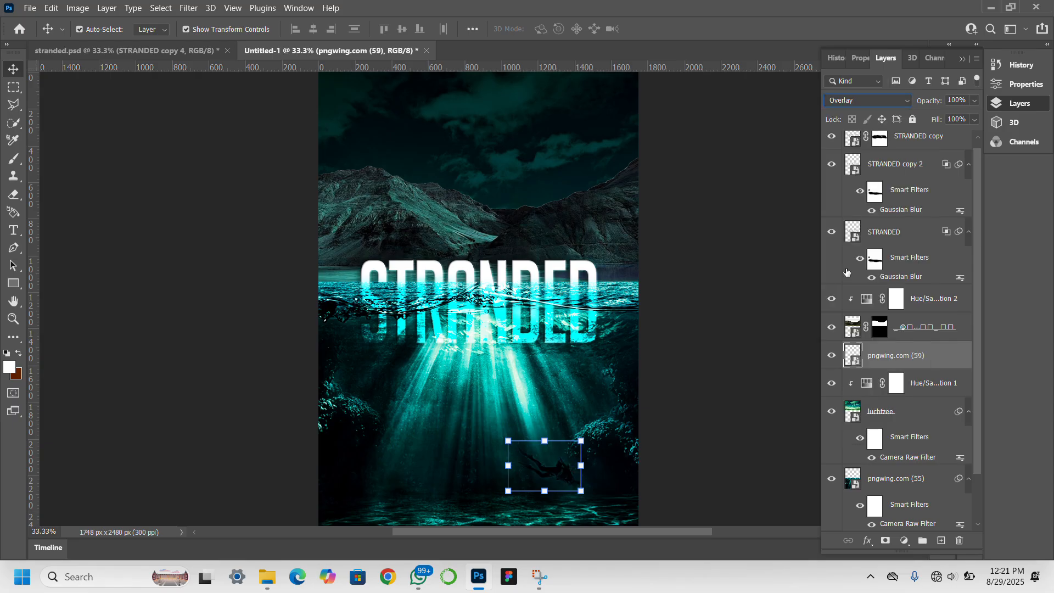
click(558, 470)
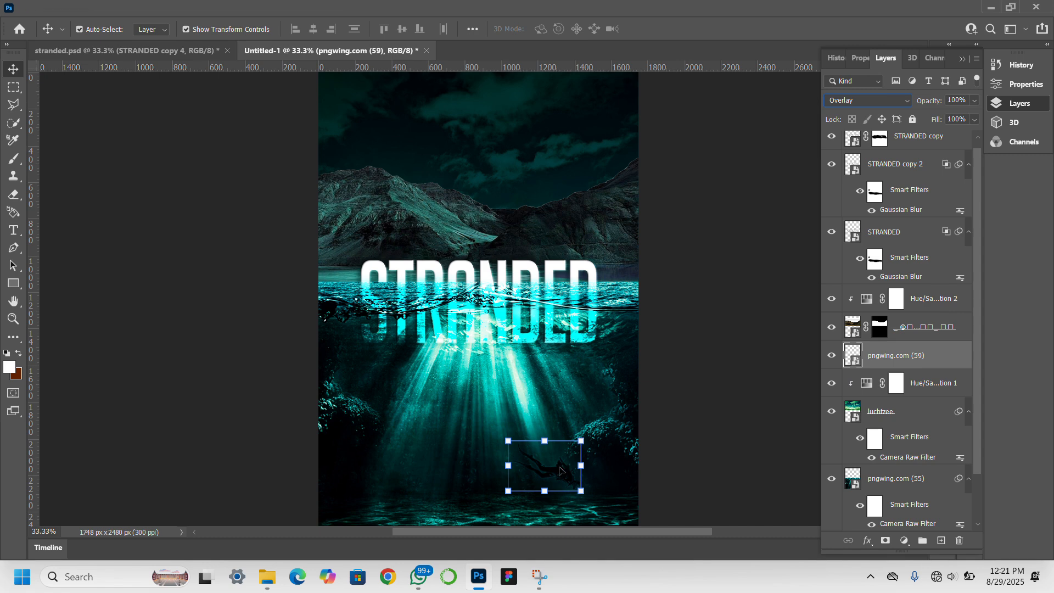
drag(559, 473, 504, 434)
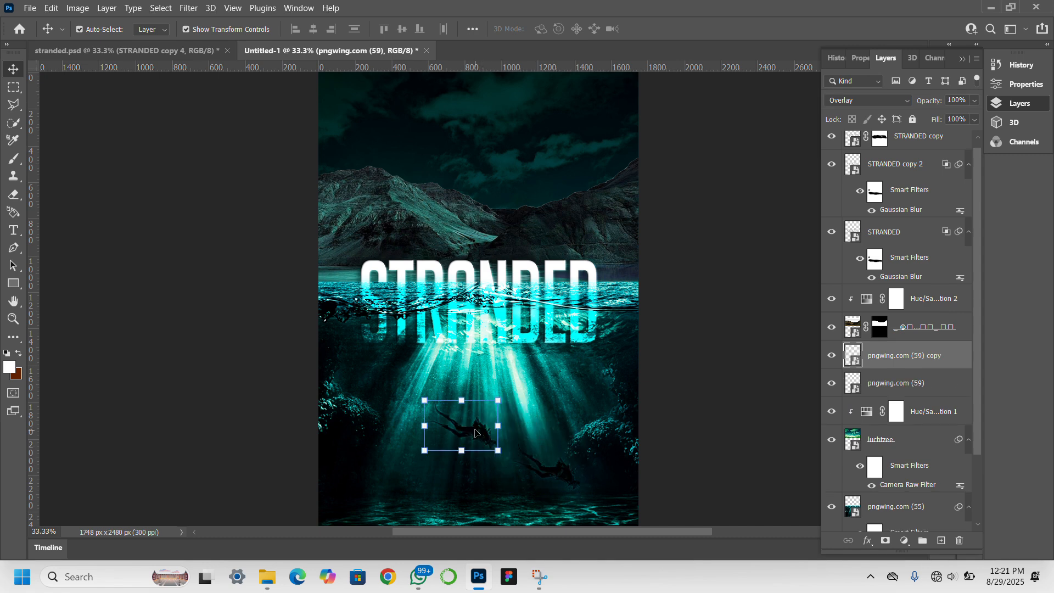
Rotate and slightly enlarge the diver copy, then set it to Soft Light.
key(ctrl+t)
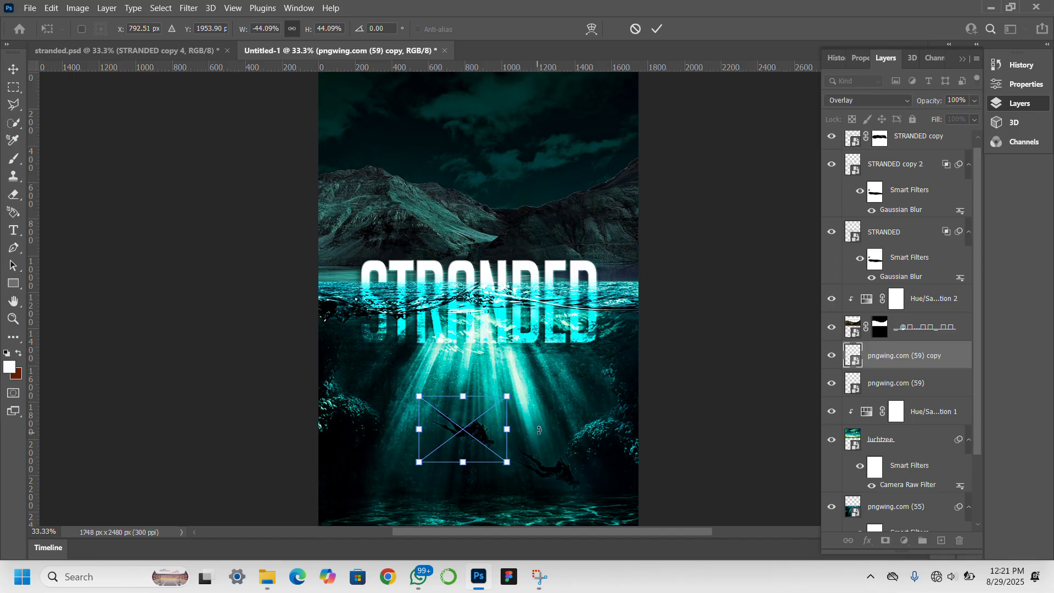
drag(535, 430, 540, 397)
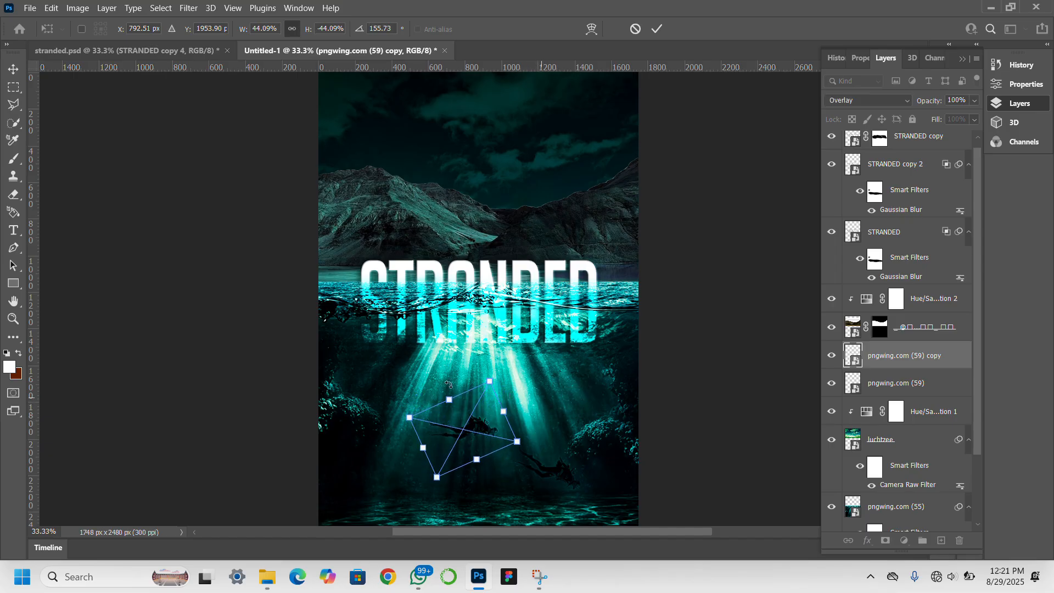
drag(450, 400, 485, 419)
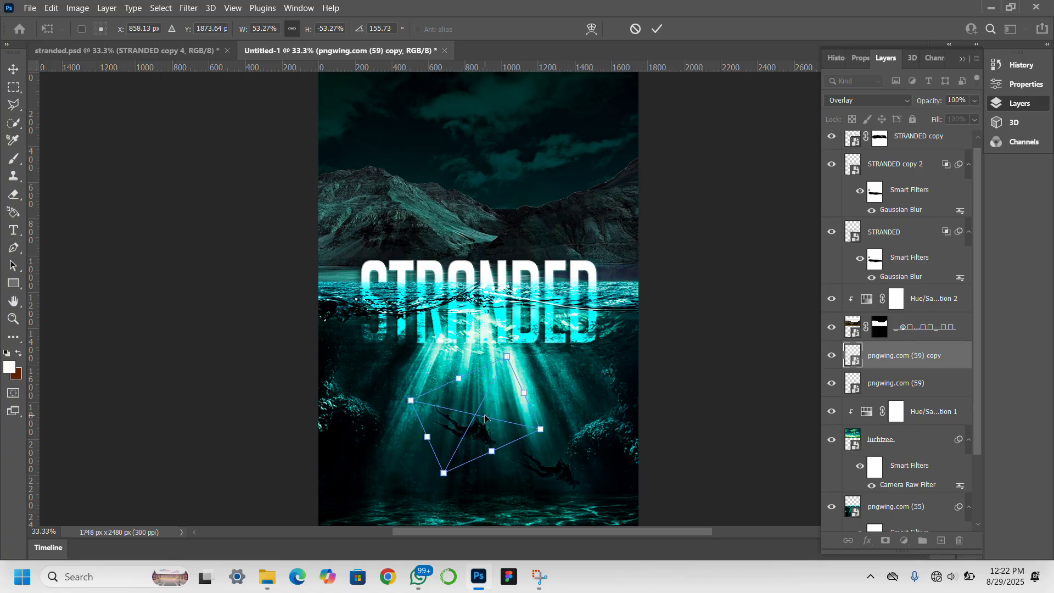
key(Return)
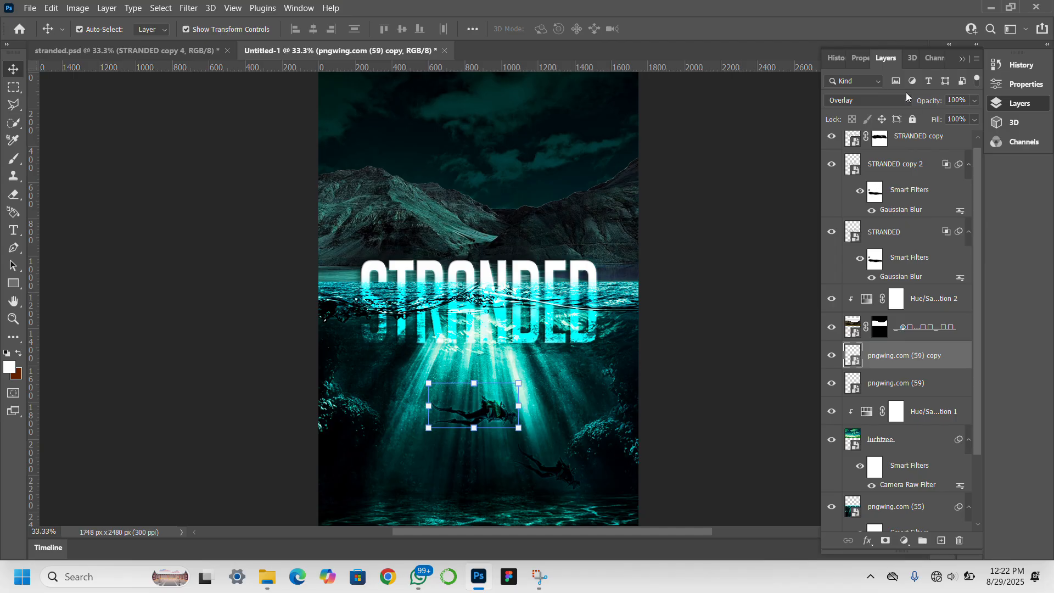
click(892, 103)
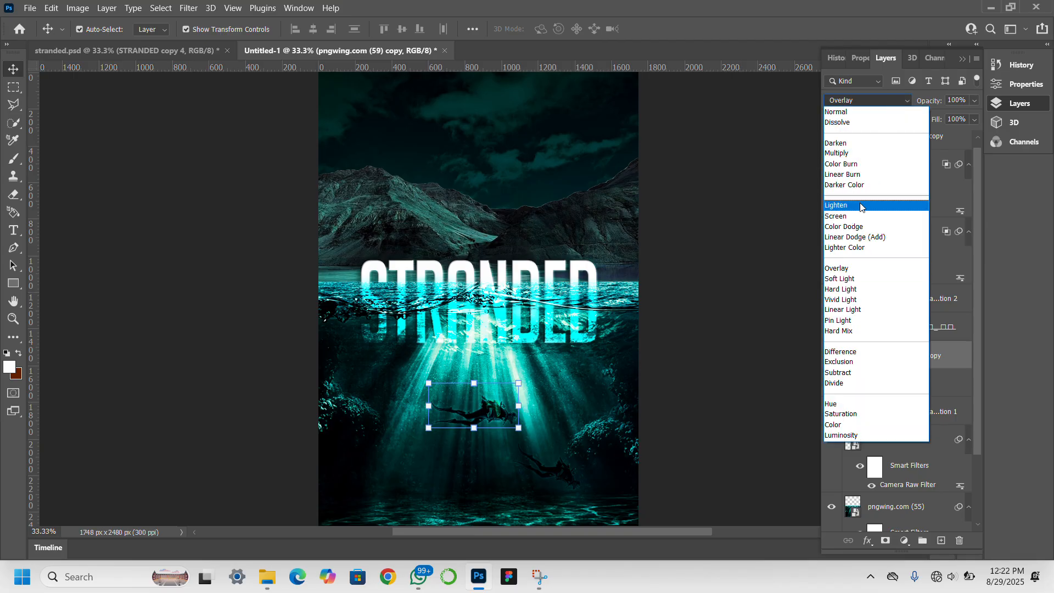
click(854, 278)
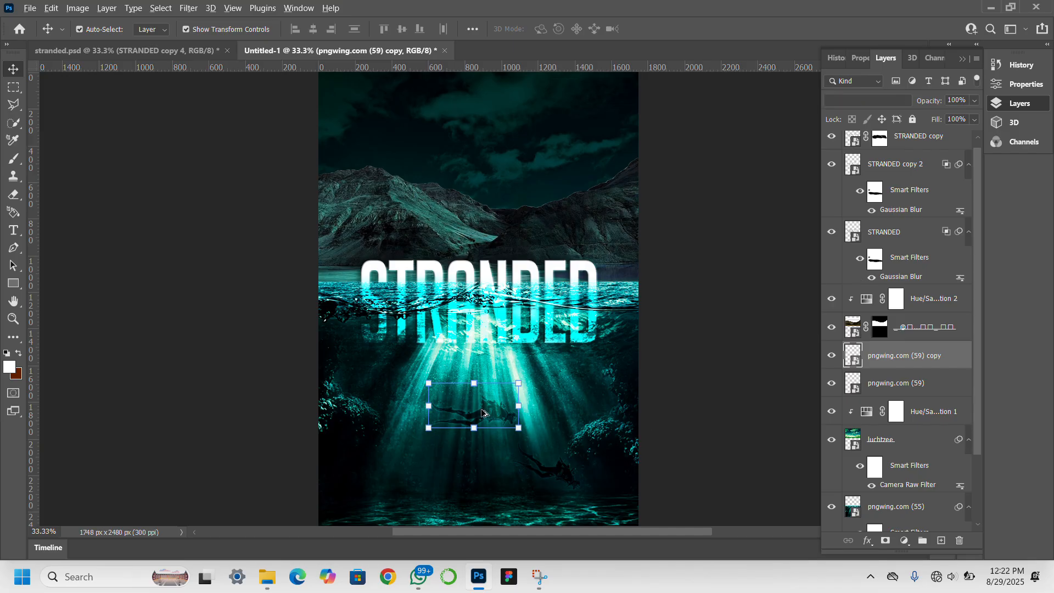
Add a third diver at bottom-left, rotated 172.62°, flipped, and scaled to 41.54%.
drag(487, 417, 407, 491)
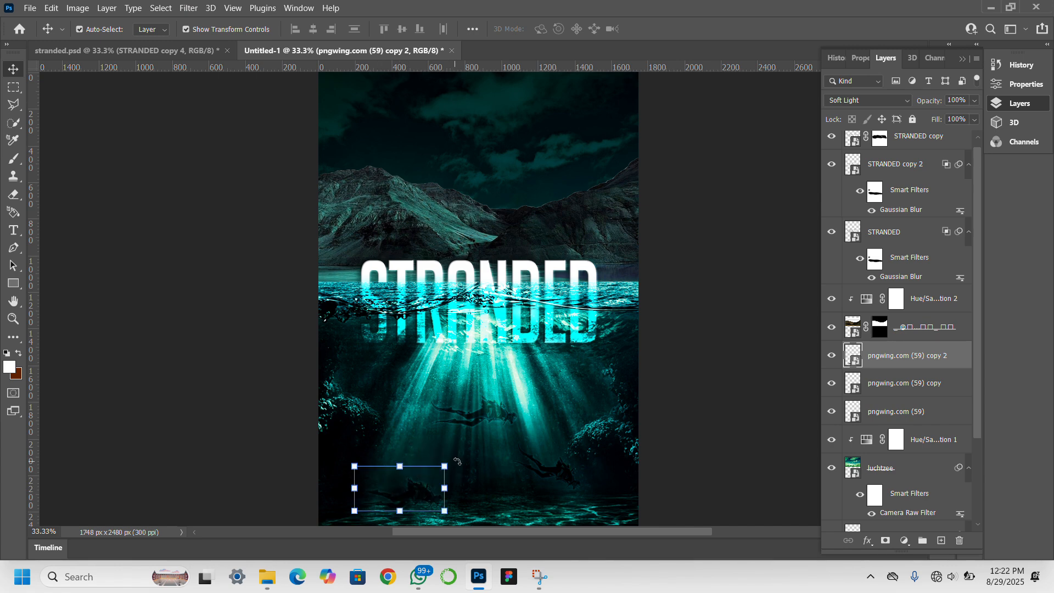
drag(459, 461, 470, 478)
drag(415, 502, 404, 485)
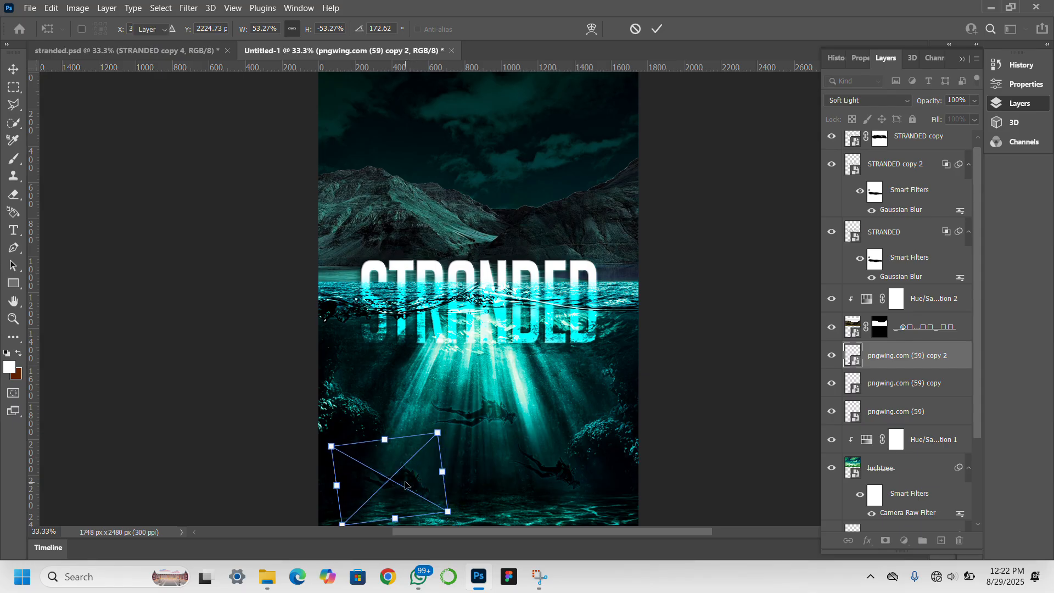
key(Return)
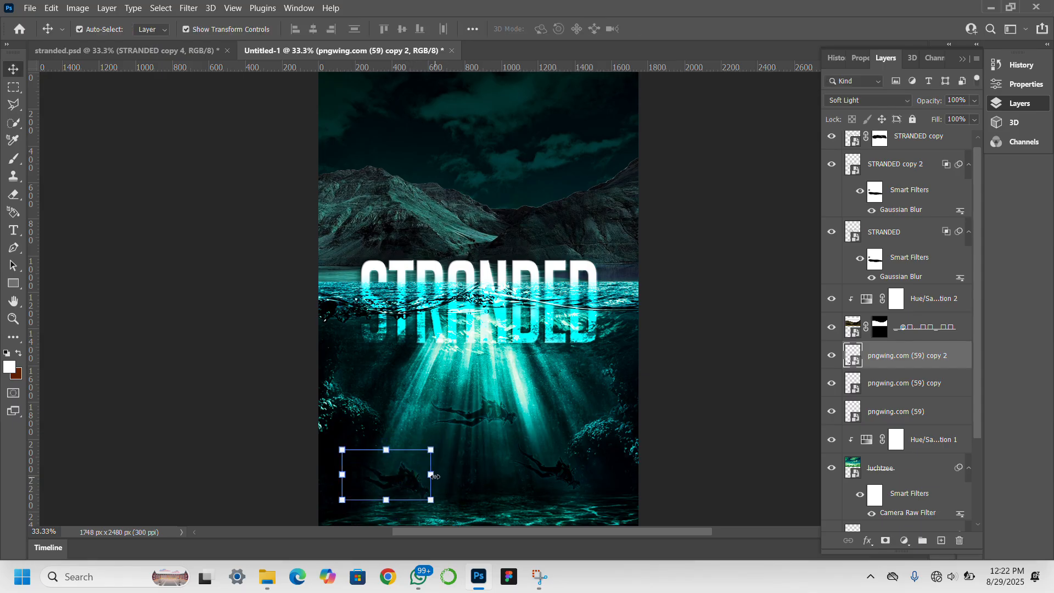
drag(431, 474, 409, 481)
key(Return)
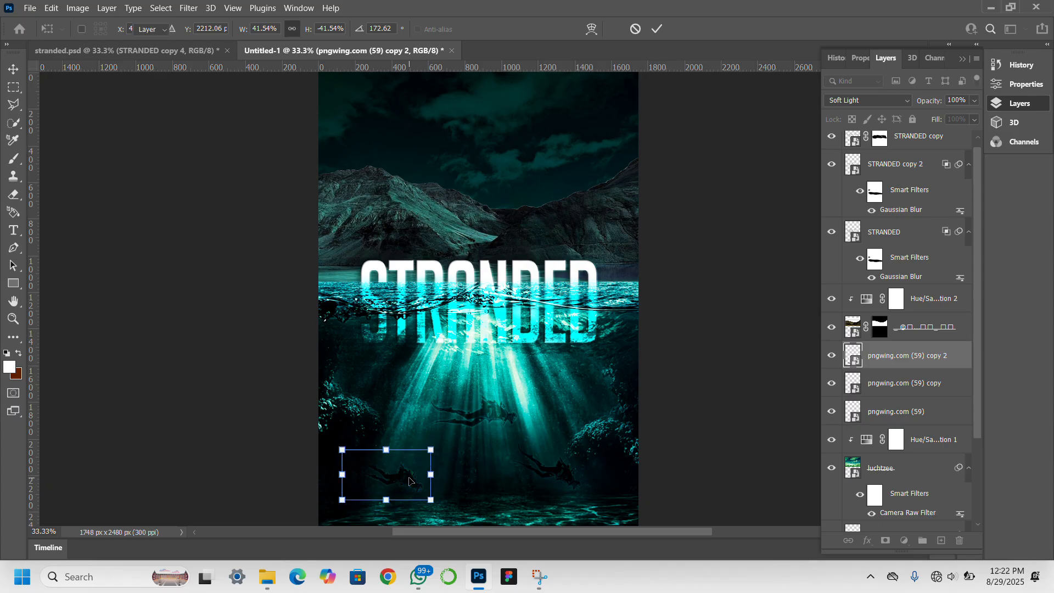
key(shift+alt+n)
click(760, 385)
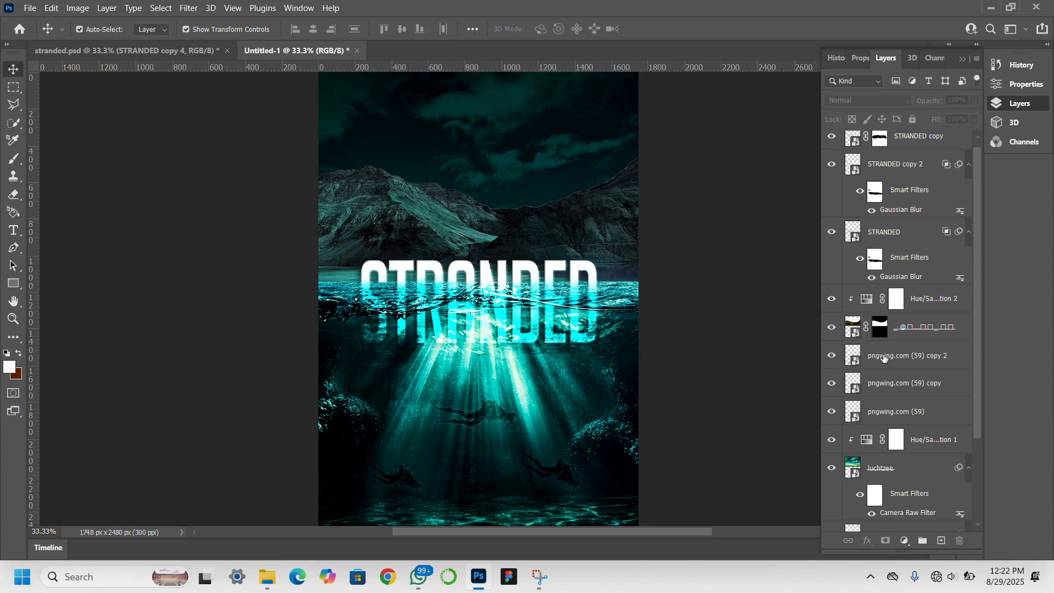
Duplicate pngwing.com (55) and drag the copy to the top of the layer stack.
scroll(892, 395, down, 3)
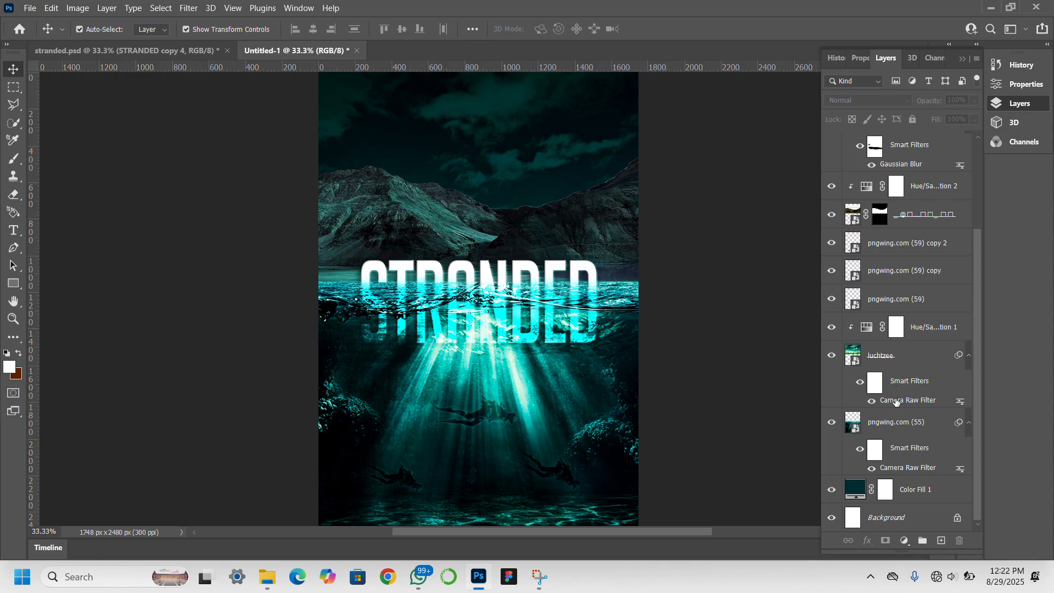
click(891, 429)
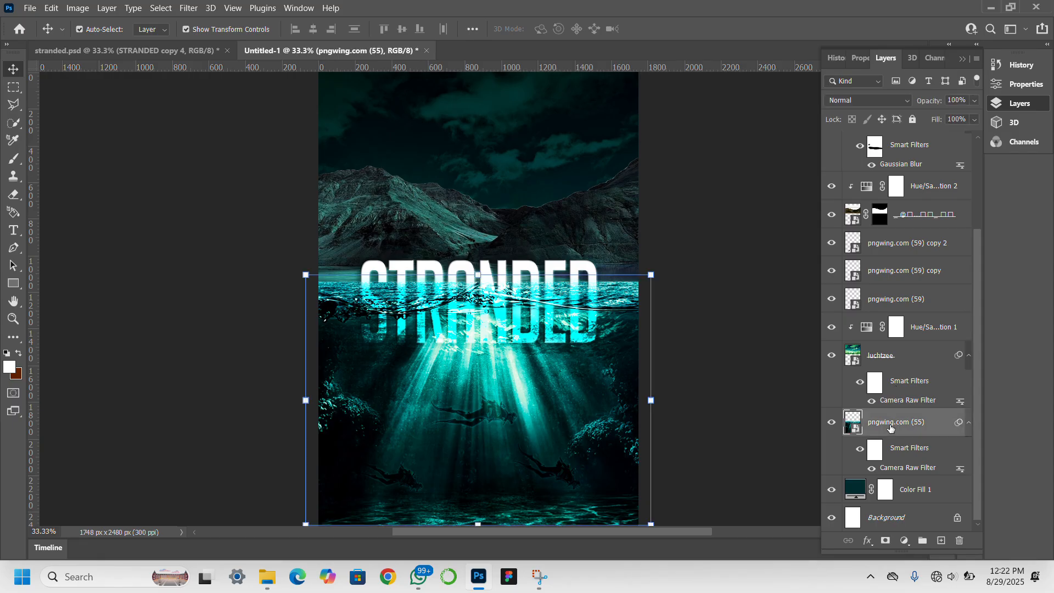
key(ctrl)
key(ctrl+j)
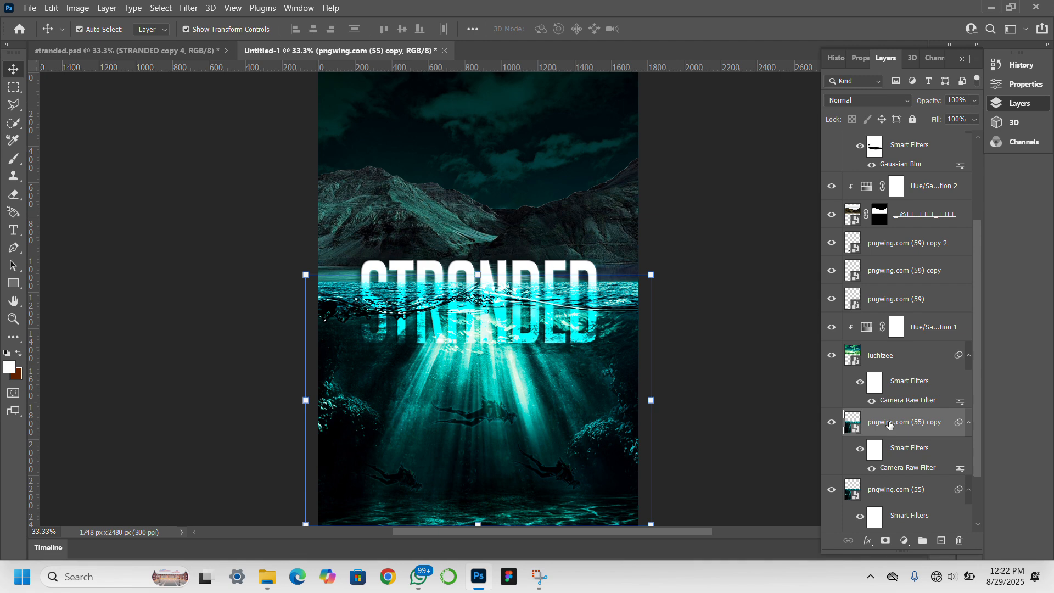
drag(890, 424, 890, 142)
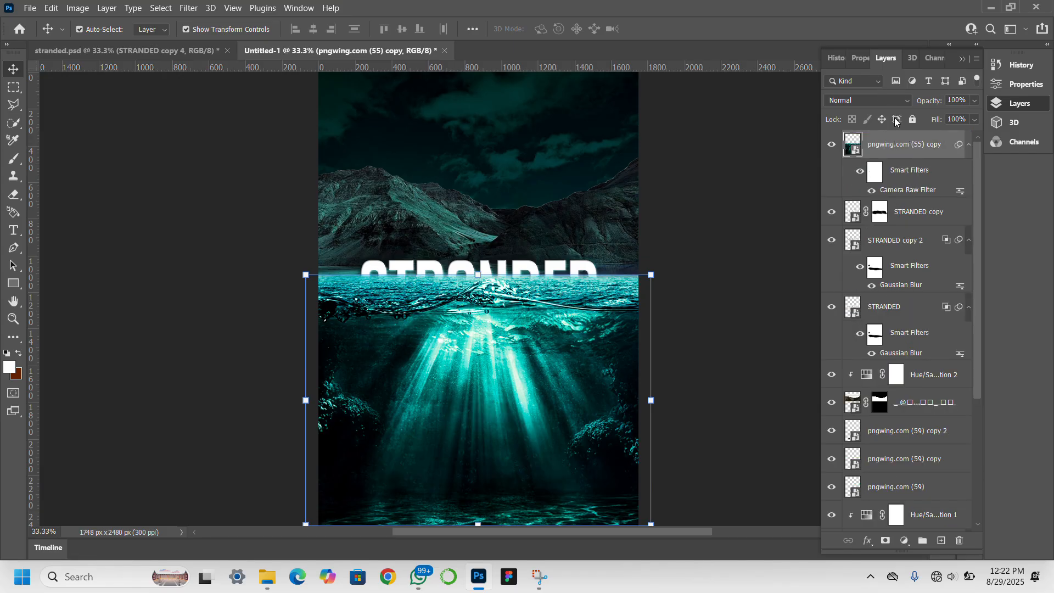
Split the Underlying Layer and This Layer Blend If sliders on pngwing.com (55) copy.
double_click(942, 155)
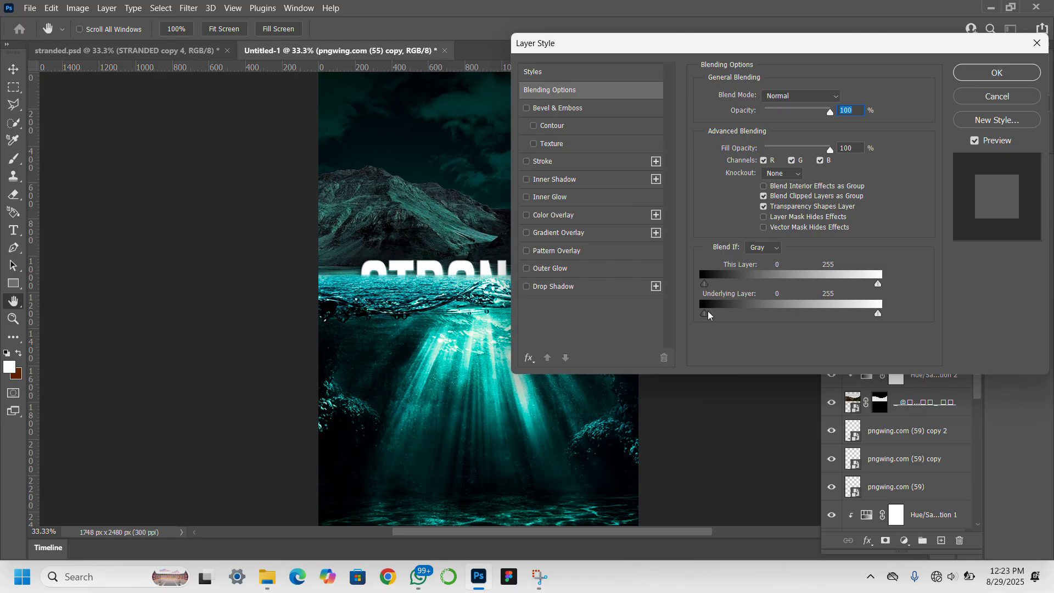
key(alt)
drag(707, 317, 789, 318)
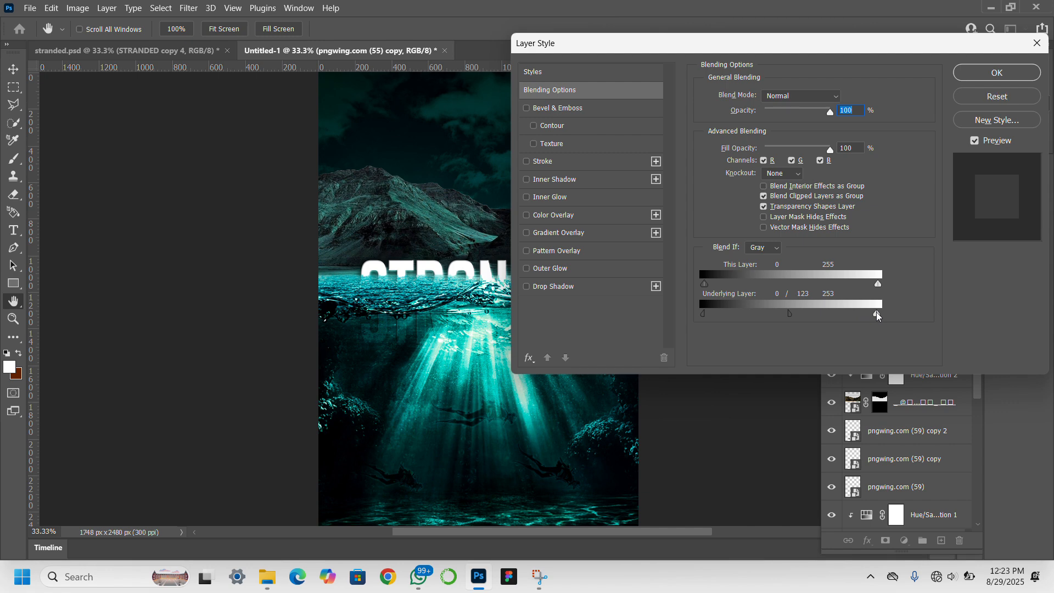
drag(877, 314, 825, 318)
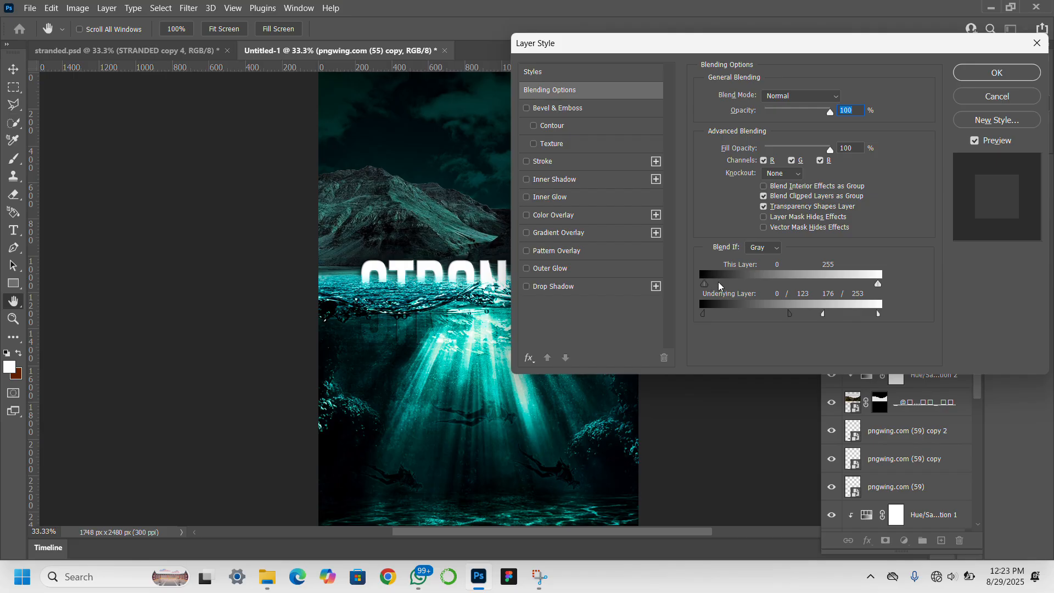
key(alt)
drag(706, 282, 749, 285)
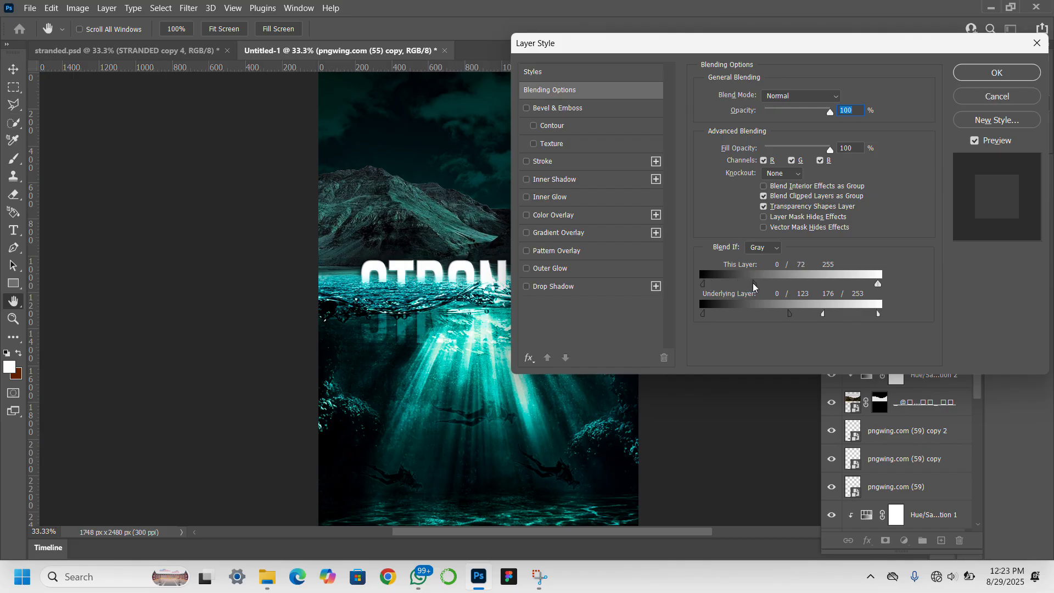
key(alt)
drag(877, 284, 817, 283)
Widen the dark Blend If ranges, apply, and duplicate the layer as copy 2.
drag(805, 48, 922, 46)
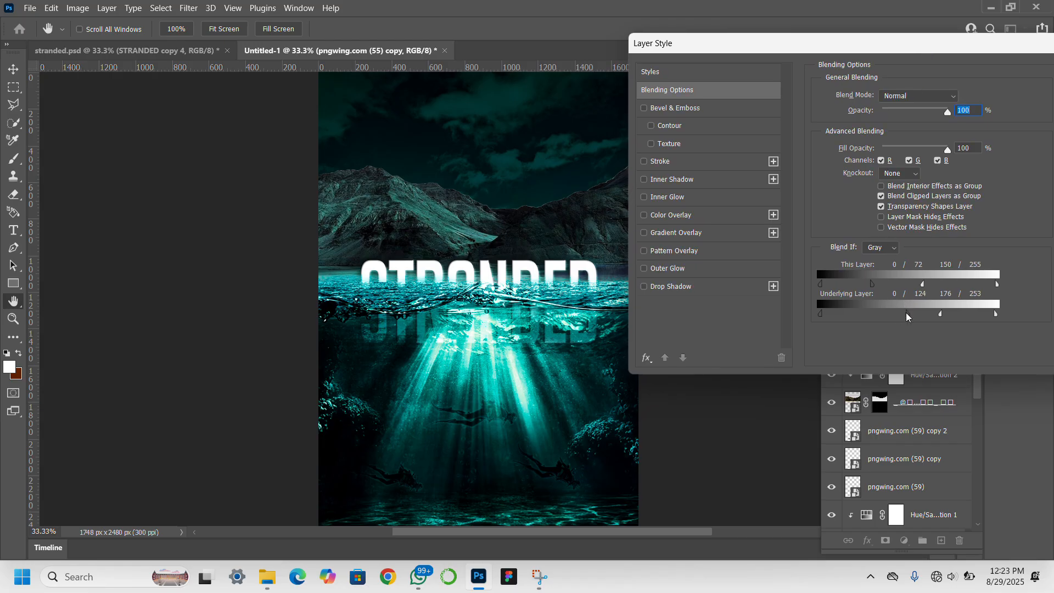
mouse_move(906, 316)
mouse_down()
mouse_move(830, 316)
mouse_move(920, 317)
mouse_up()
click(873, 285)
drag(873, 285, 890, 286)
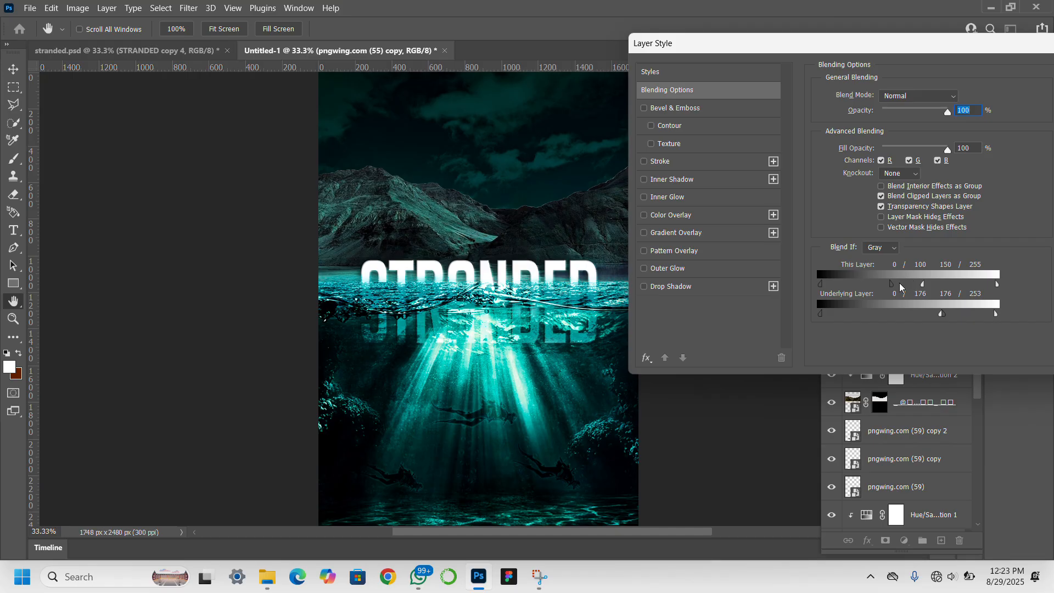
drag(894, 286, 907, 289)
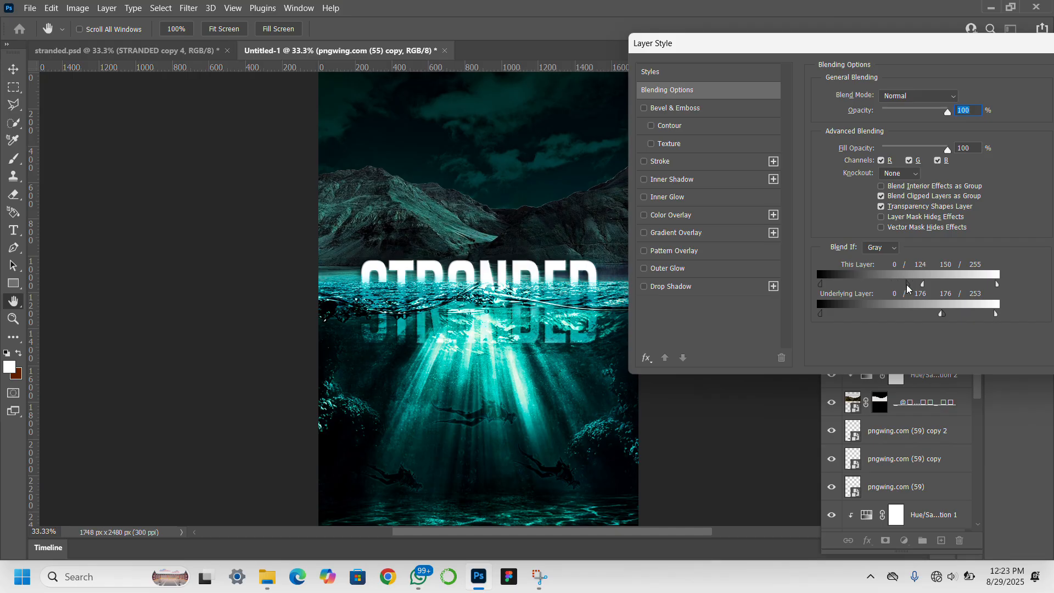
key(Return)
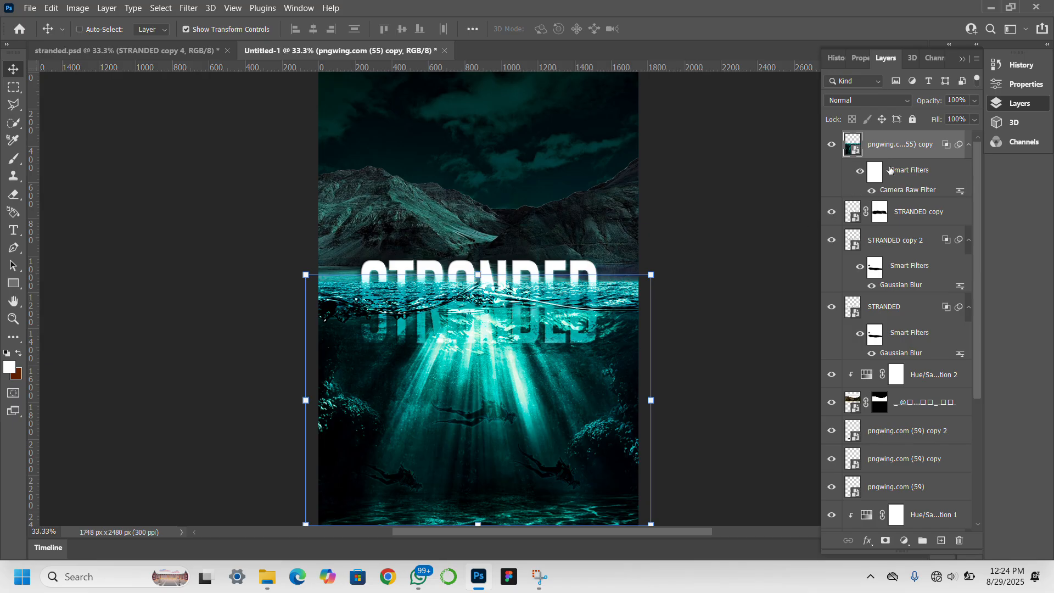
key(ctrl+j)
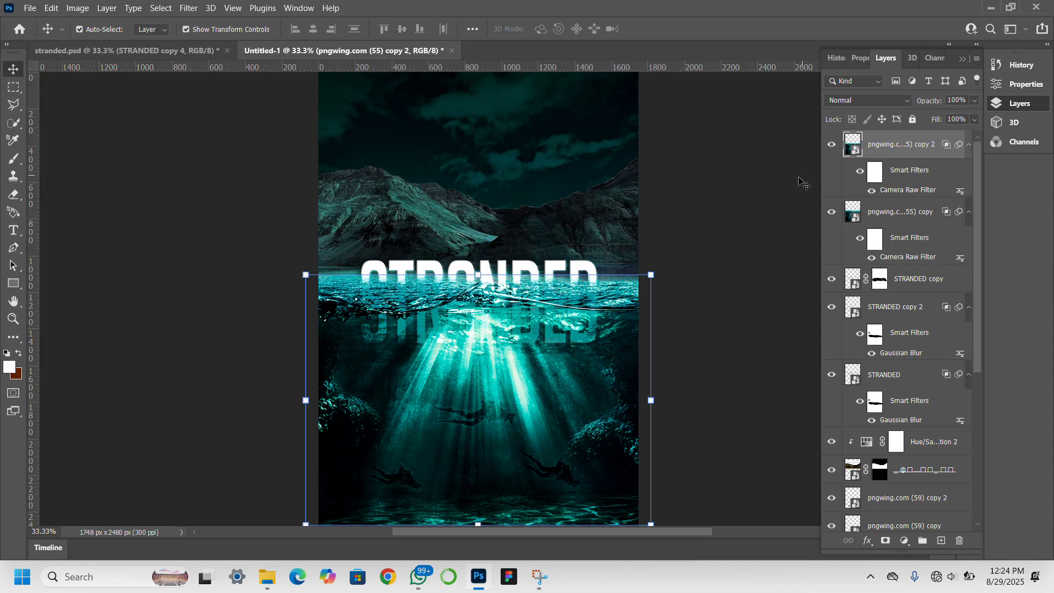
click(762, 214)
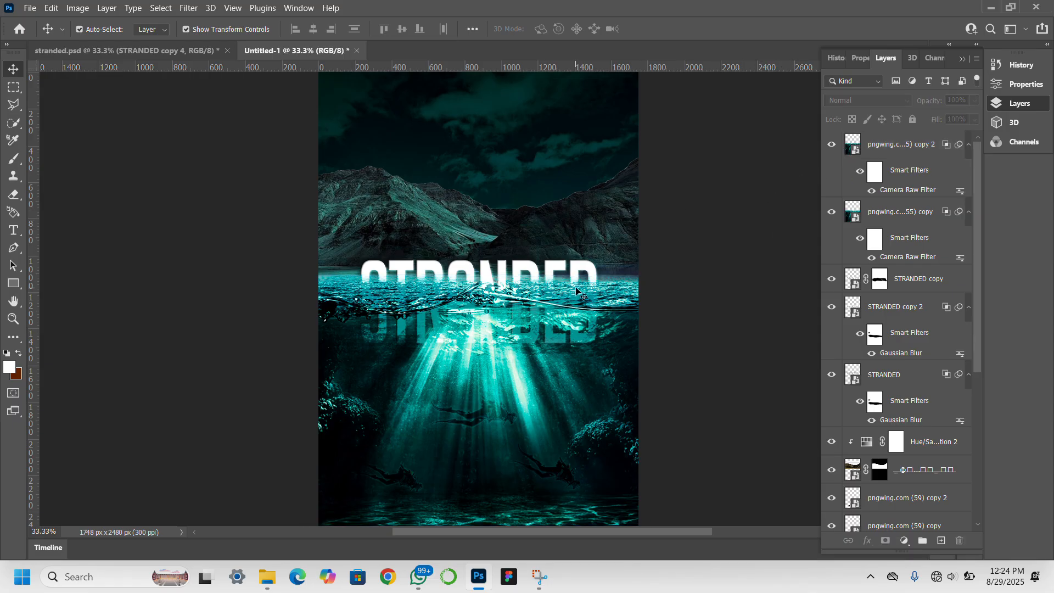
Mask pngwing.com (55) copy 2 and paint part of it out with a black brush.
click(879, 157)
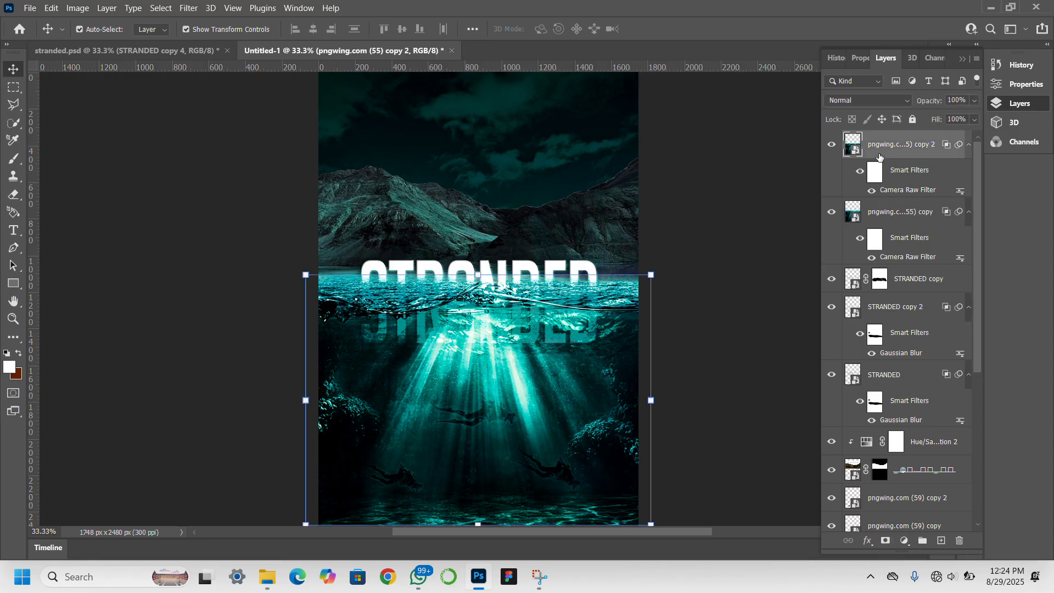
click(885, 541)
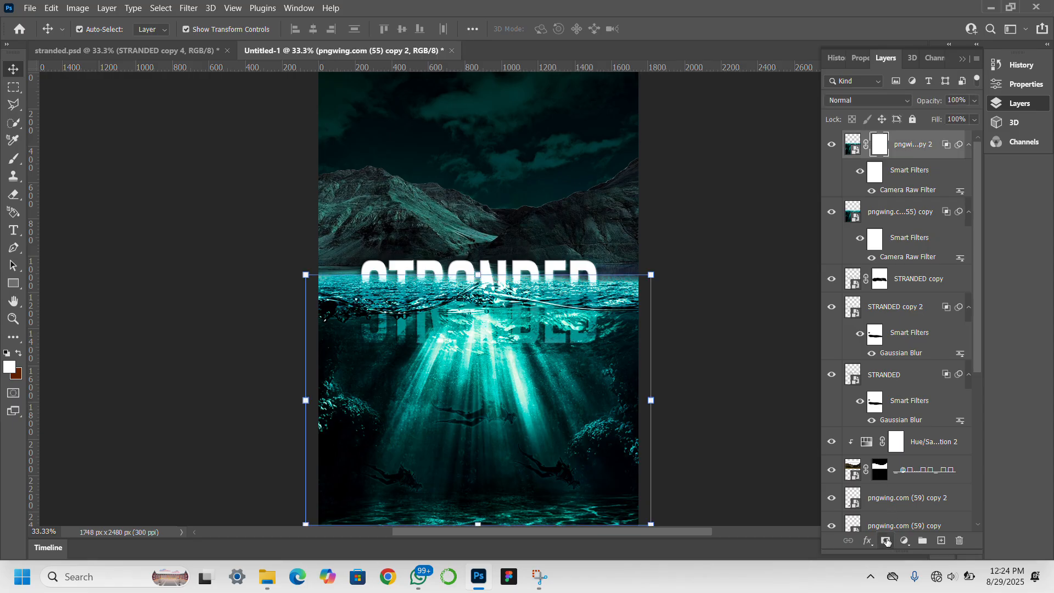
click(17, 164)
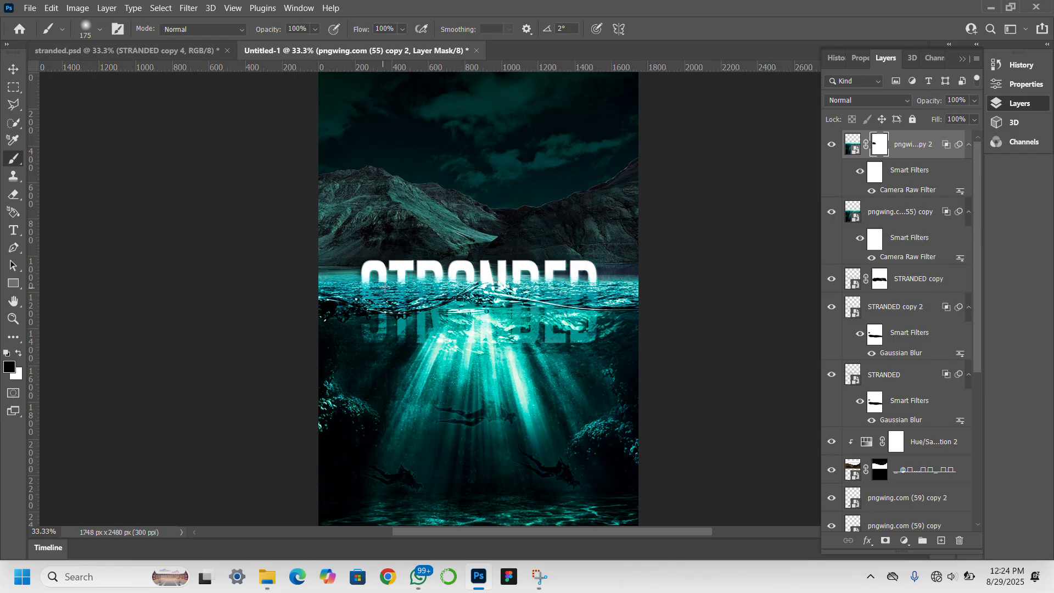
click(832, 214)
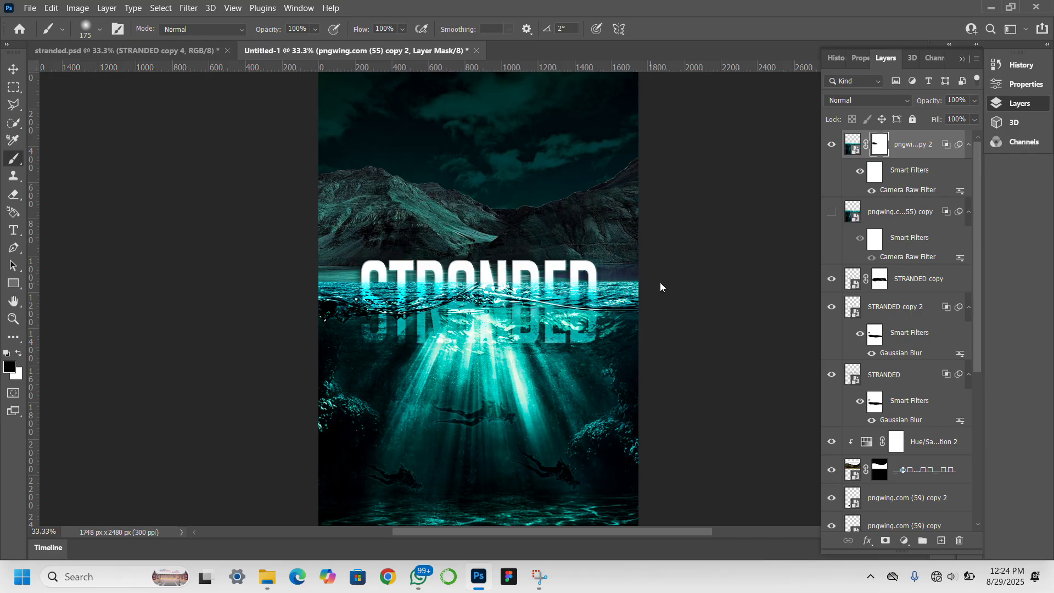
click(832, 212)
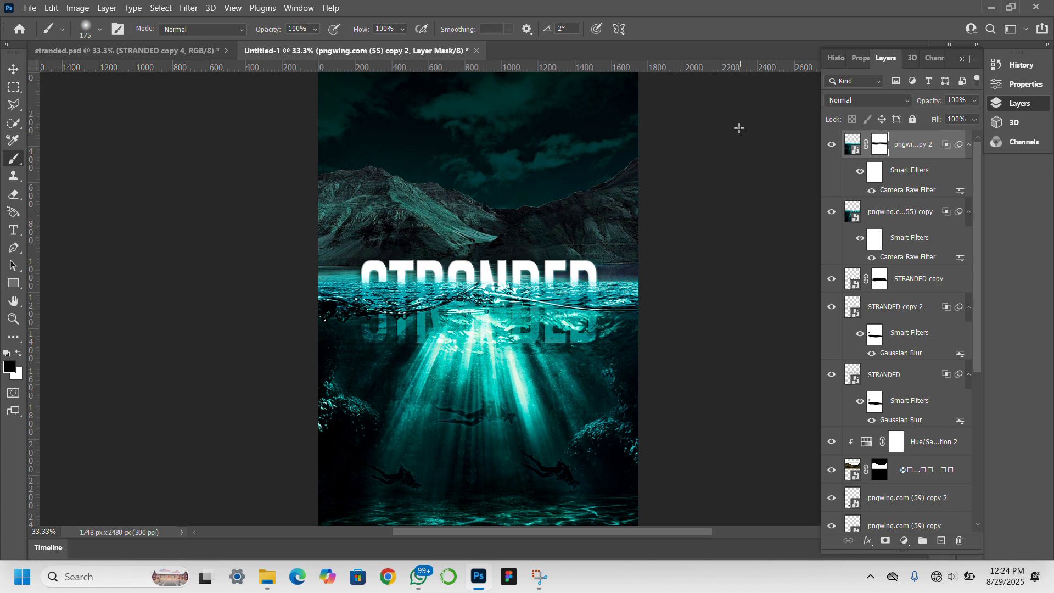
click(21, 66)
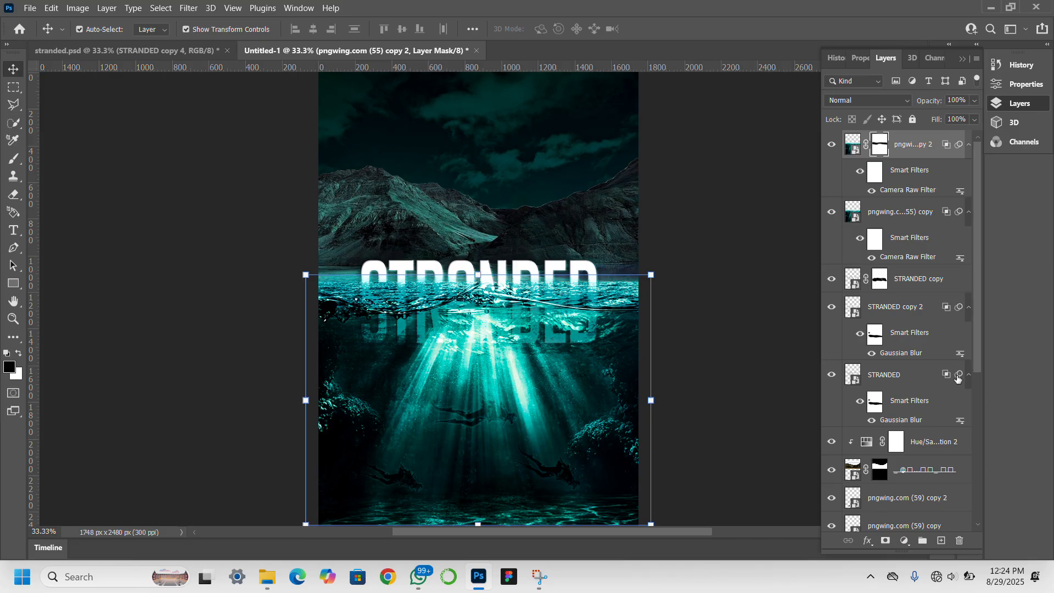
Add a layer mask to the original pngwing.com (55) underwater layer, ready for brushing.
scroll(911, 324, down, 5)
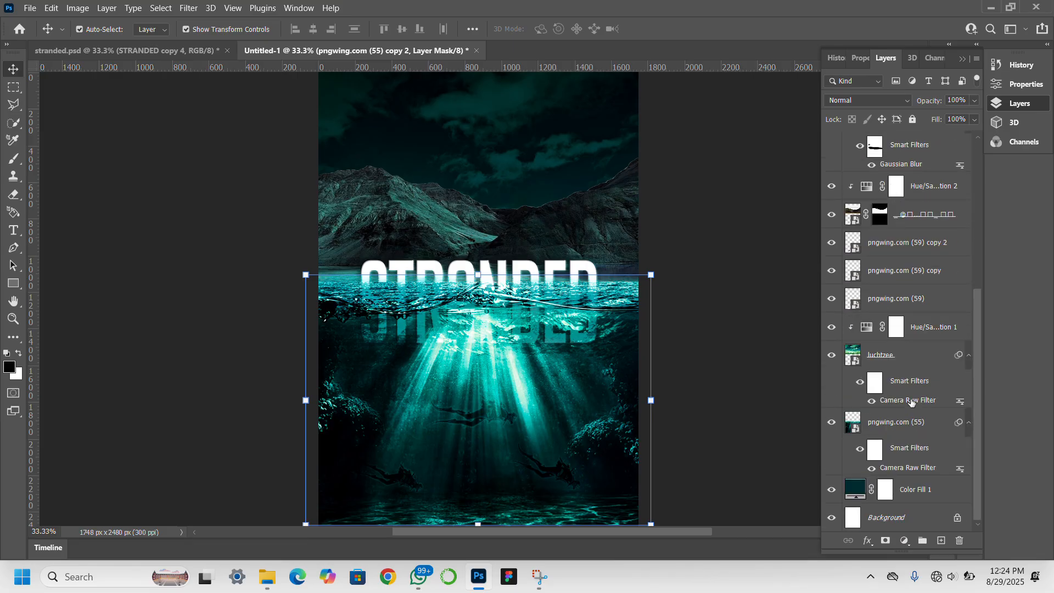
click(892, 422)
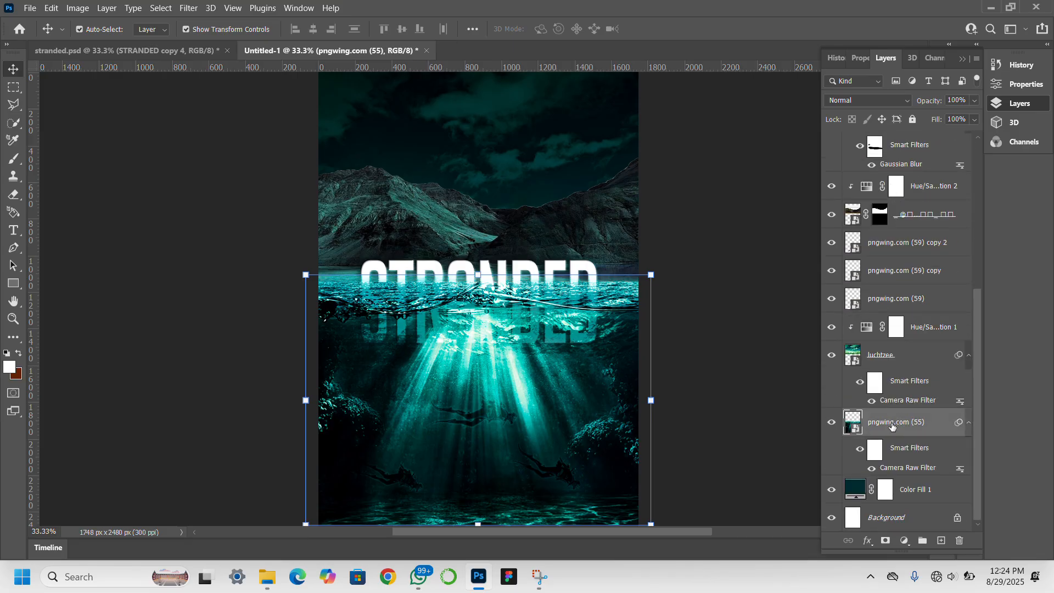
click(886, 540)
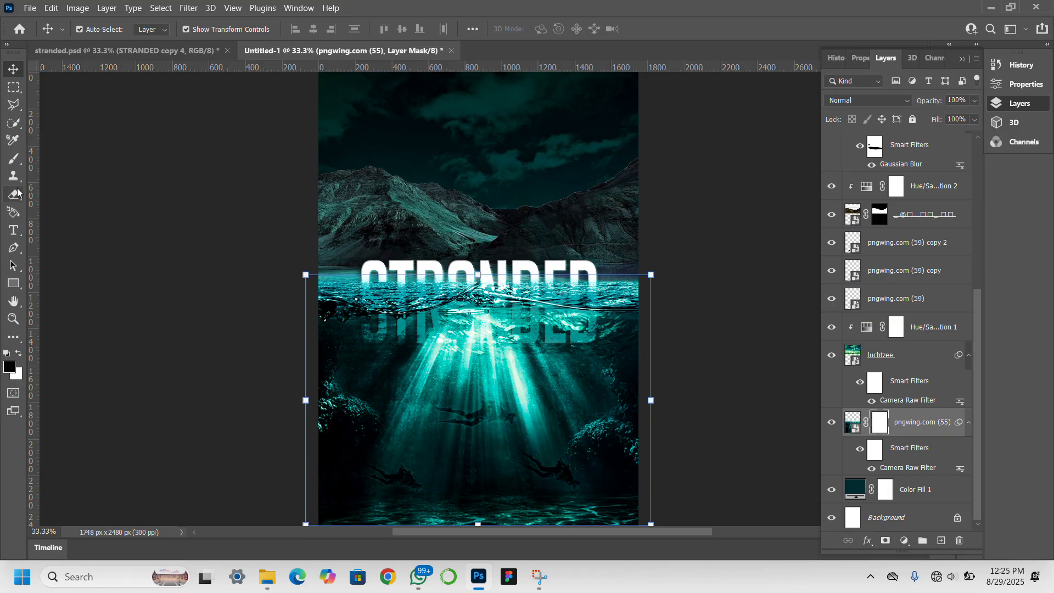
click(14, 159)
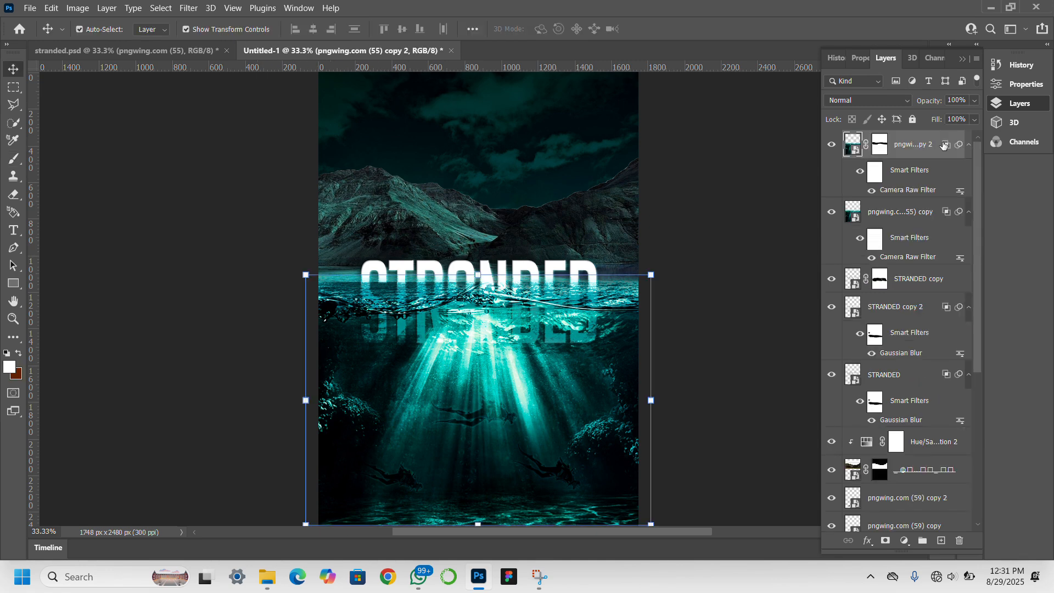
Set pngwing.com (55) copy 2's blend mode to Darken, trying Multiply first, and apply.
double_click(943, 144)
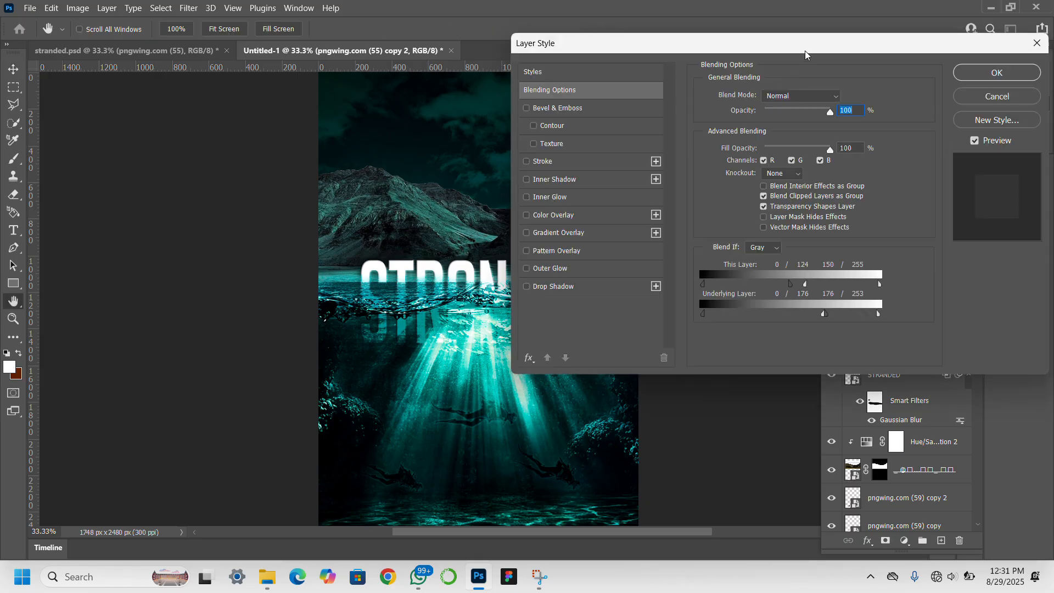
drag(805, 53, 897, 68)
click(904, 114)
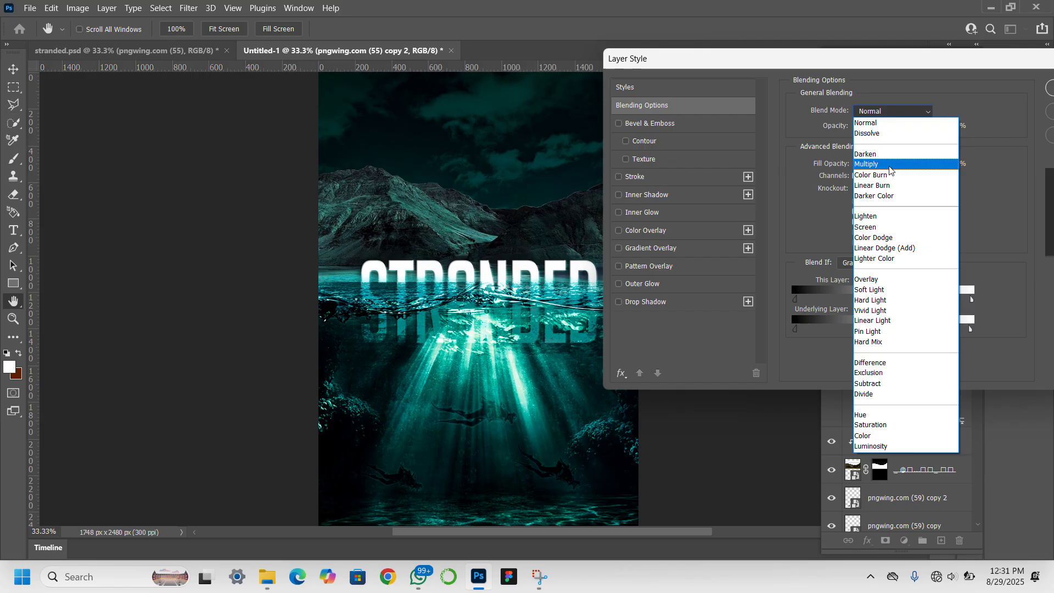
click(889, 167)
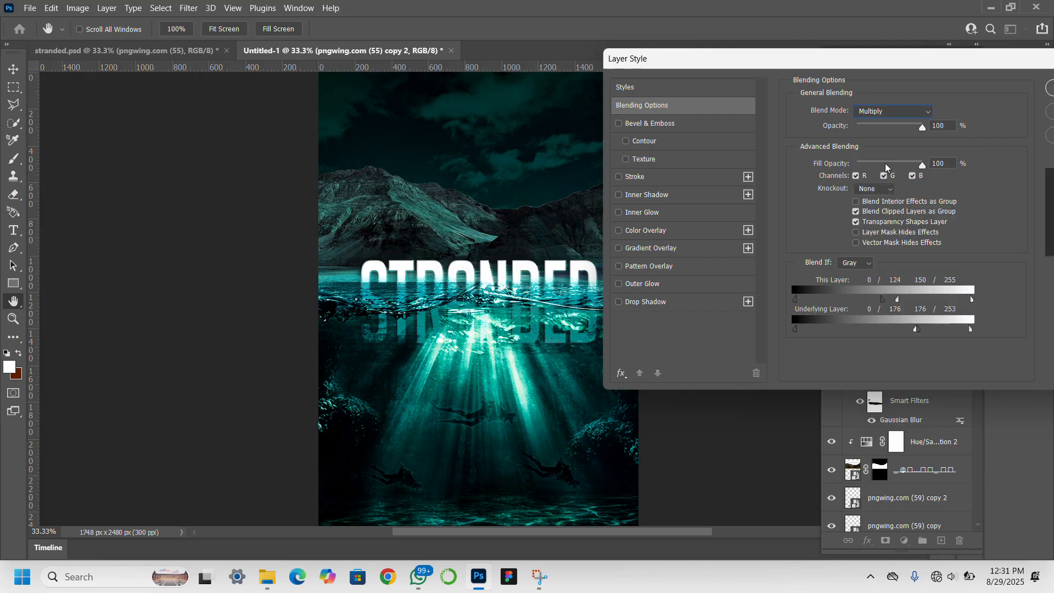
click(886, 111)
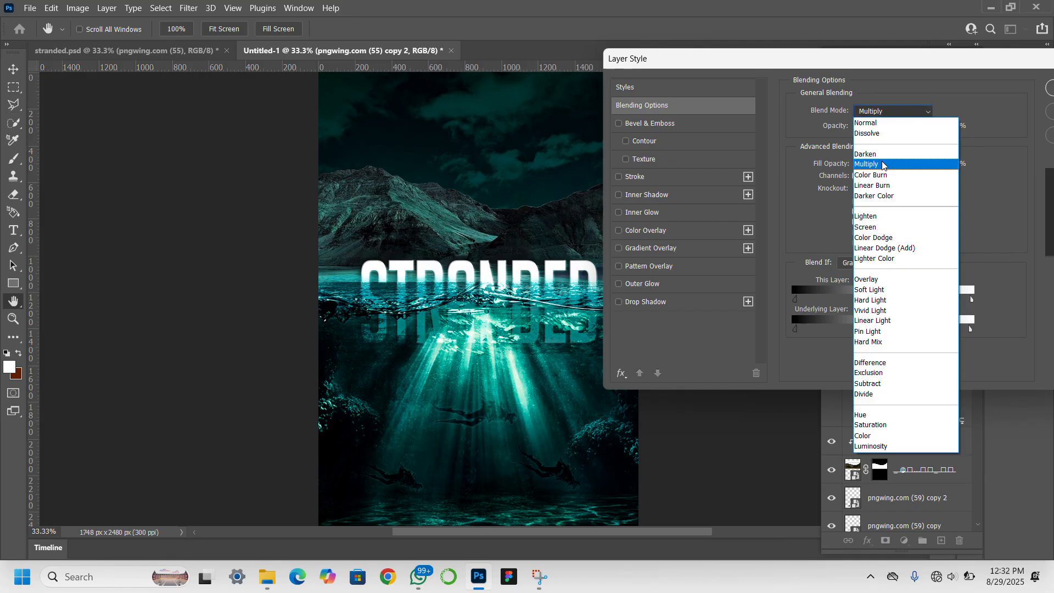
click(886, 155)
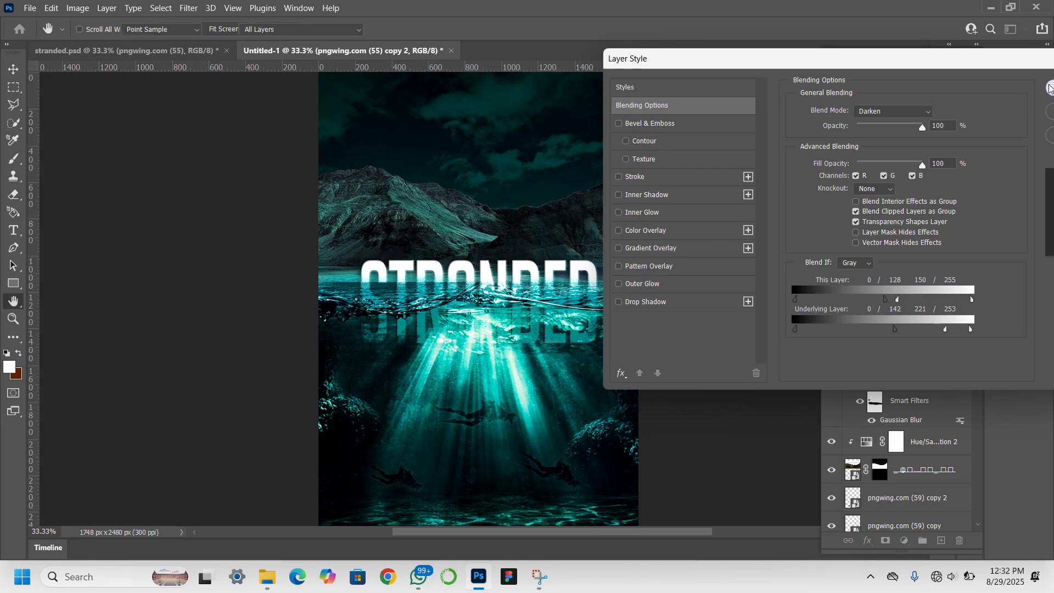
click(1050, 87)
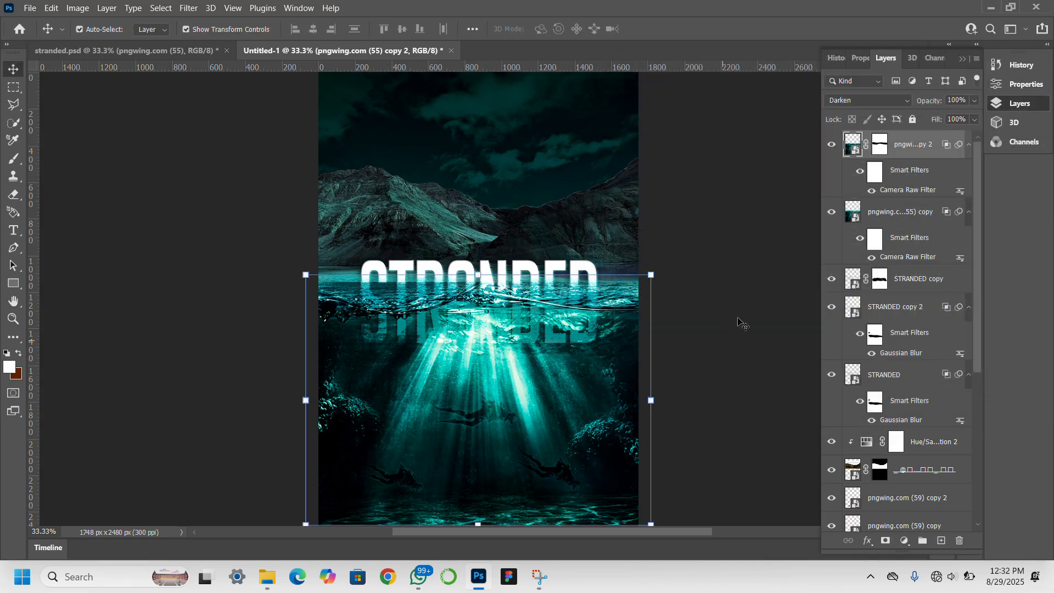
Hide pngwing.com (55) copy and duplicate the Darken water layer into pngwing.com (55) copy 3.
click(831, 218)
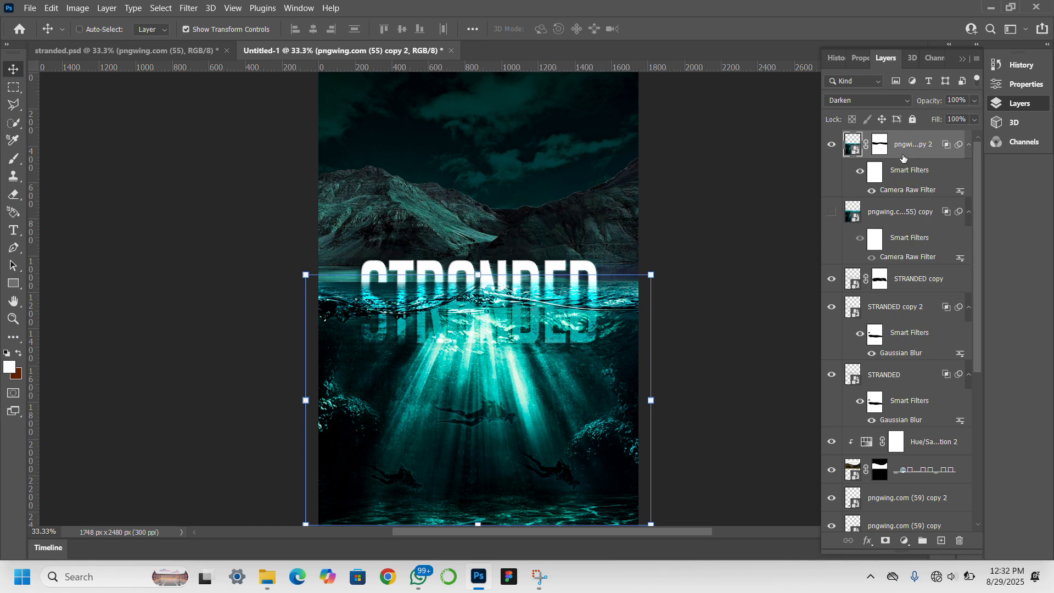
key(ctrl+j)
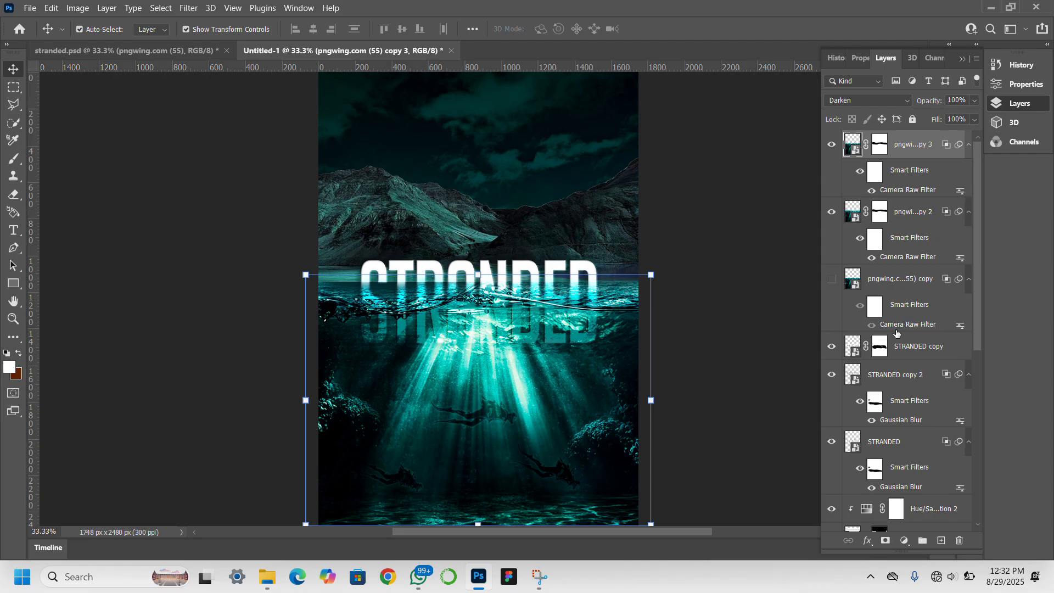
scroll(906, 344, down, 3)
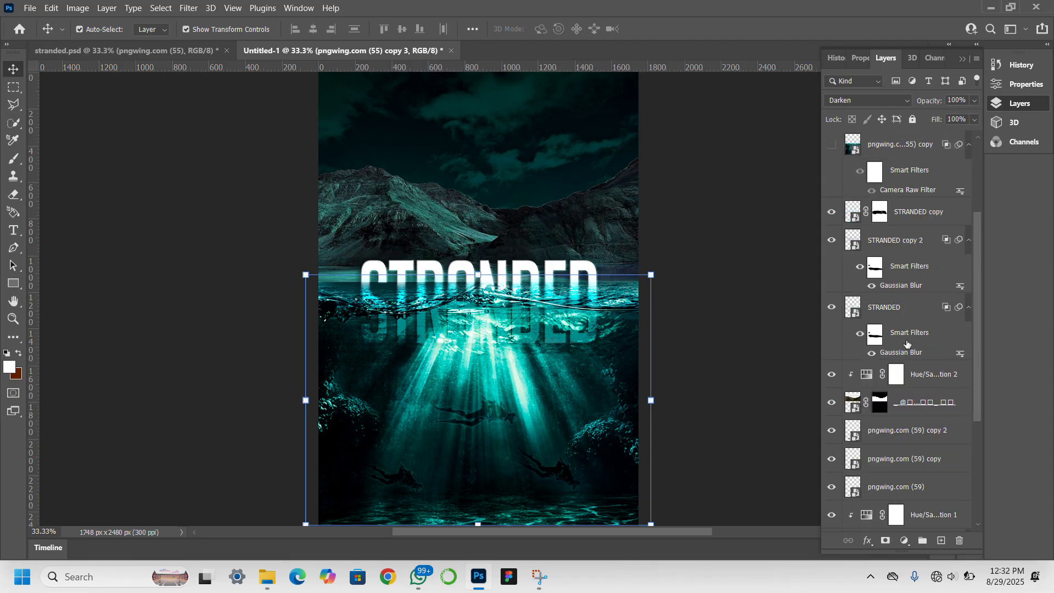
Duplicate the STRANDED copy 2 title into STRANDED copy 3, then deselect all layers.
click(908, 309)
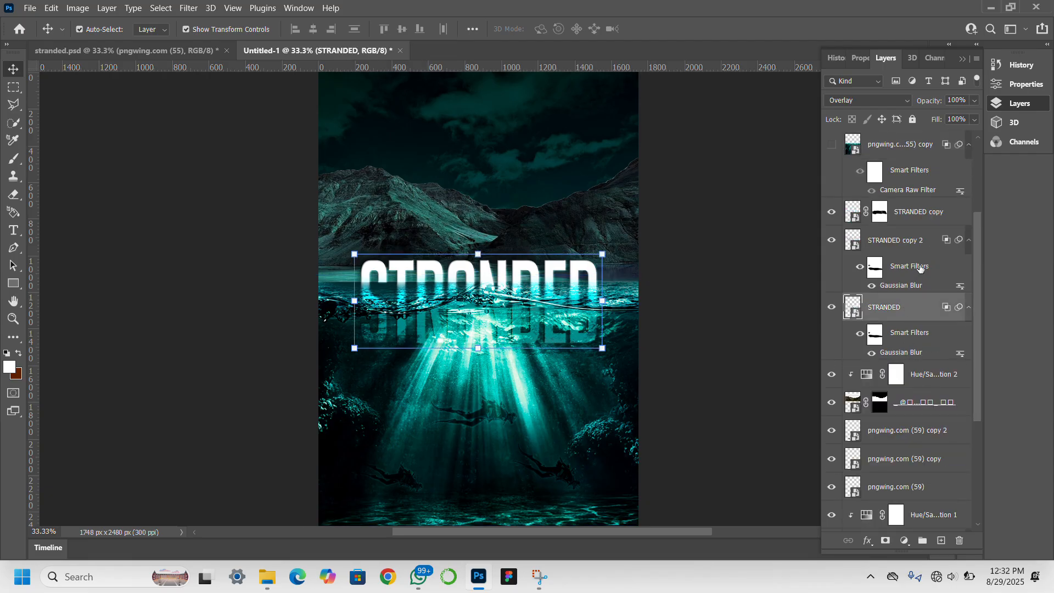
click(921, 219)
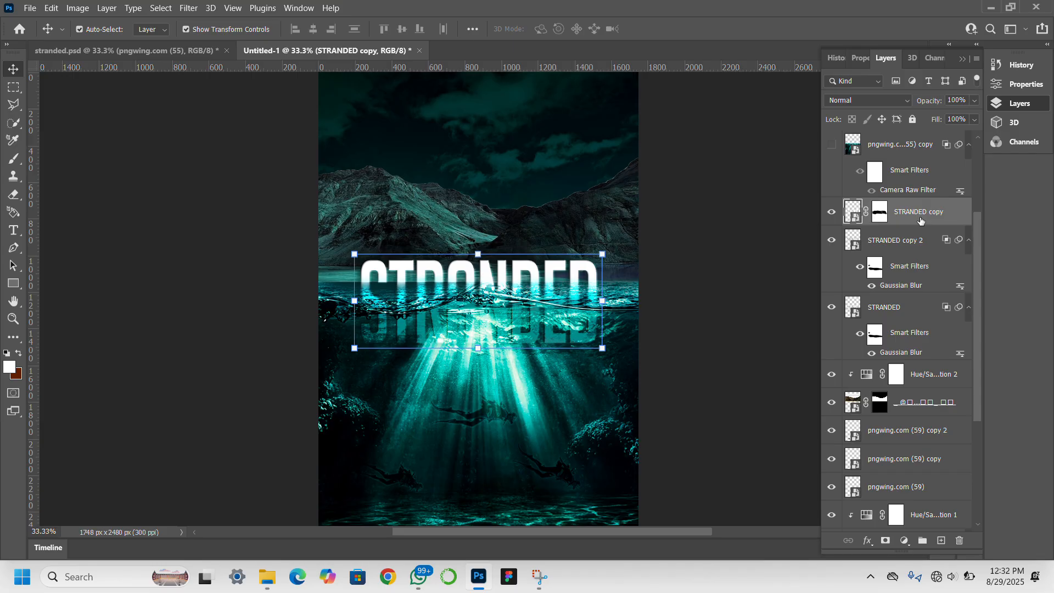
click(914, 251)
click(833, 241)
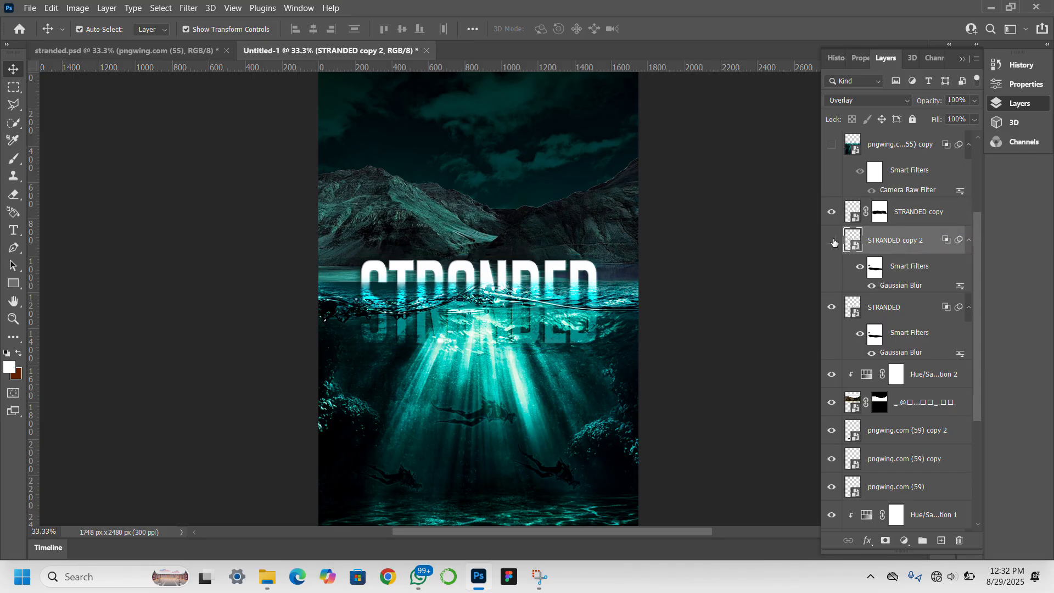
click(833, 242)
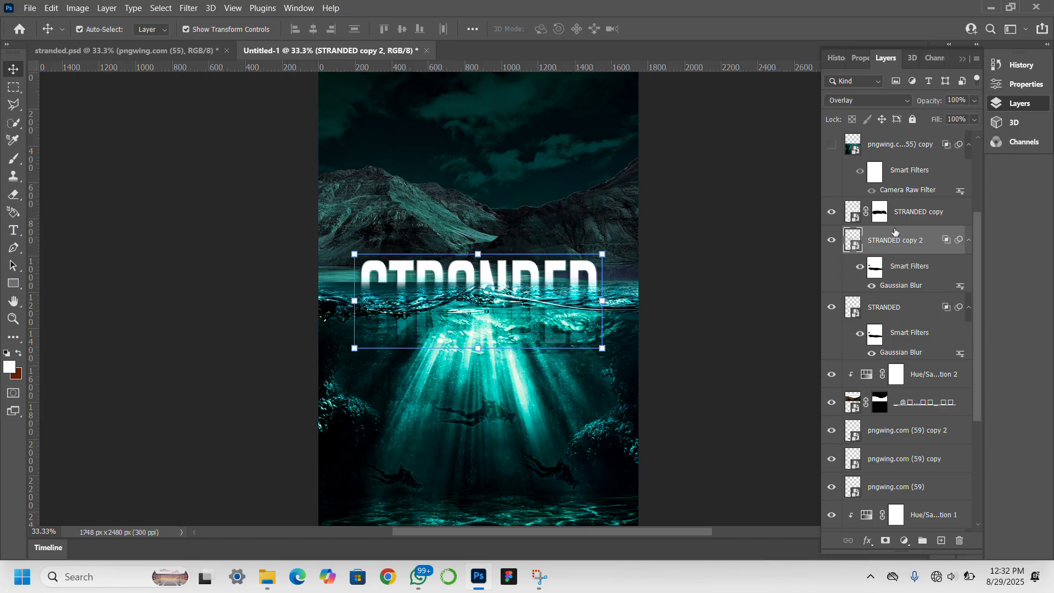
key(ctrl+j)
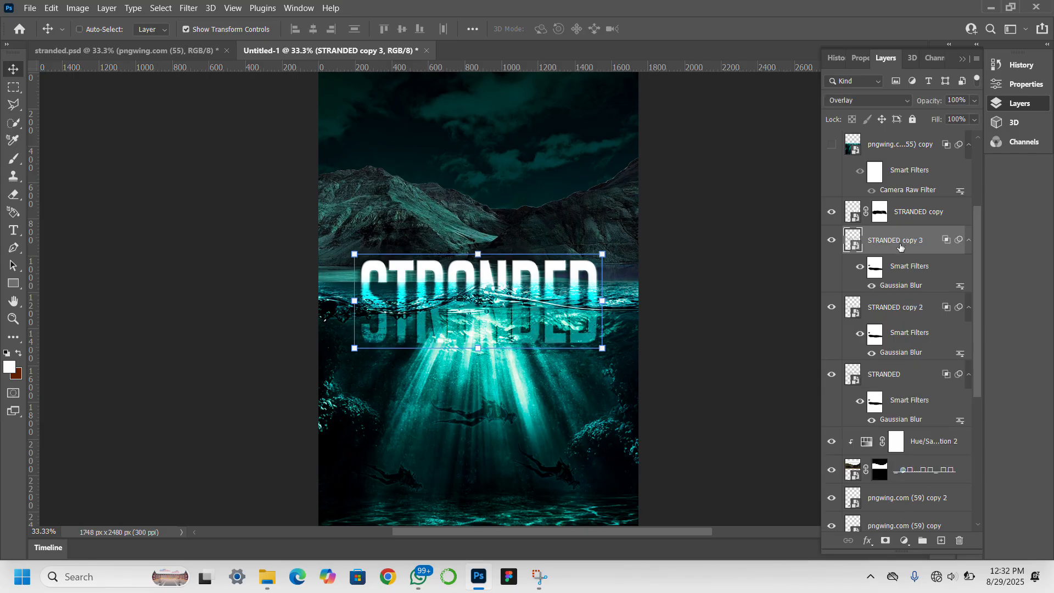
click(732, 324)
click(732, 325)
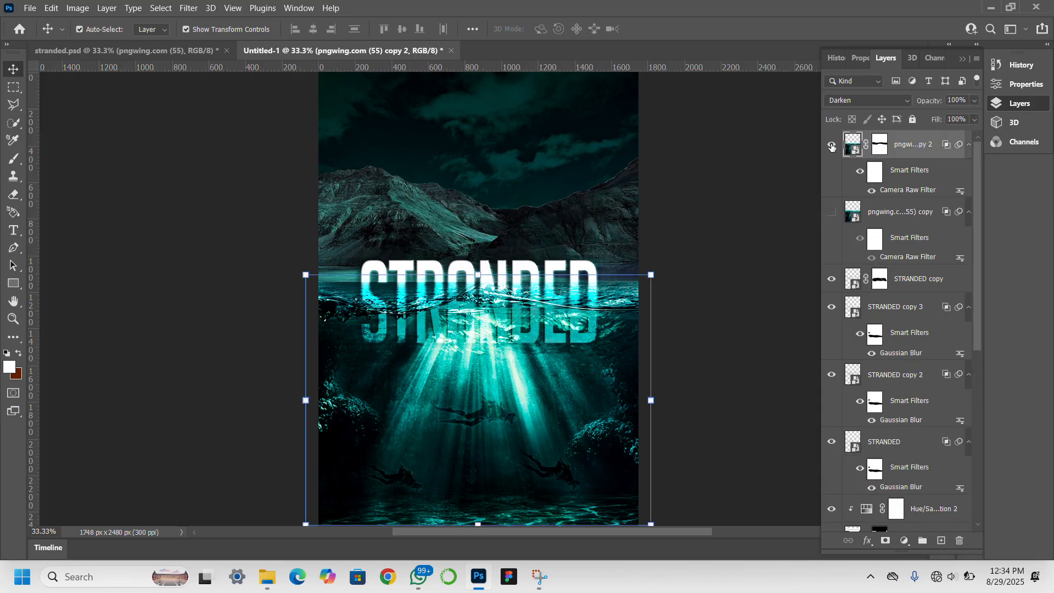
Nudge the water overlay up two arrow-key steps, then select the STRANDED copy title.
scroll(901, 299, down, 2)
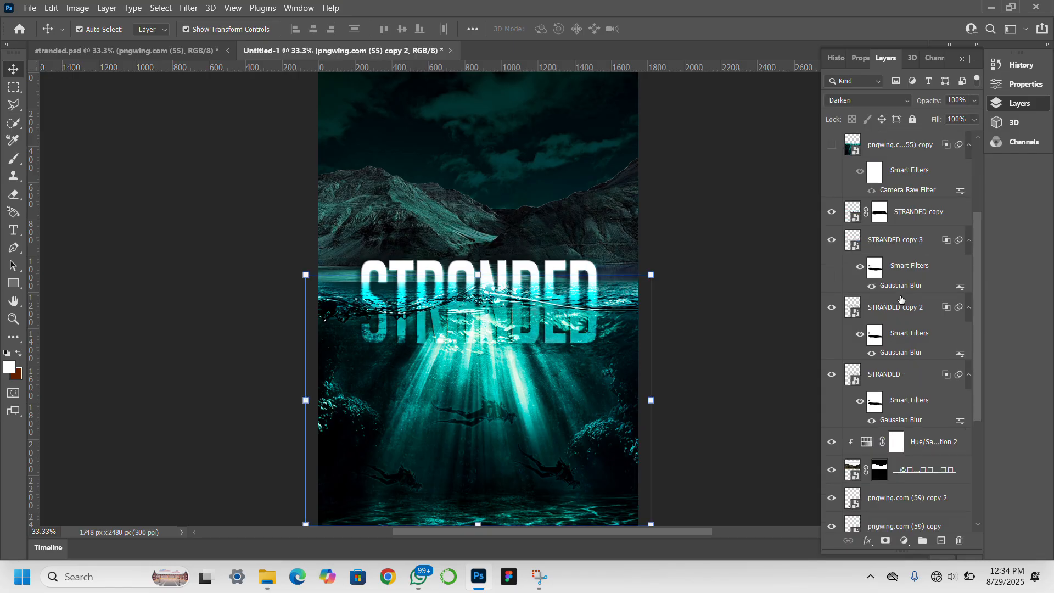
scroll(901, 299, down, 7)
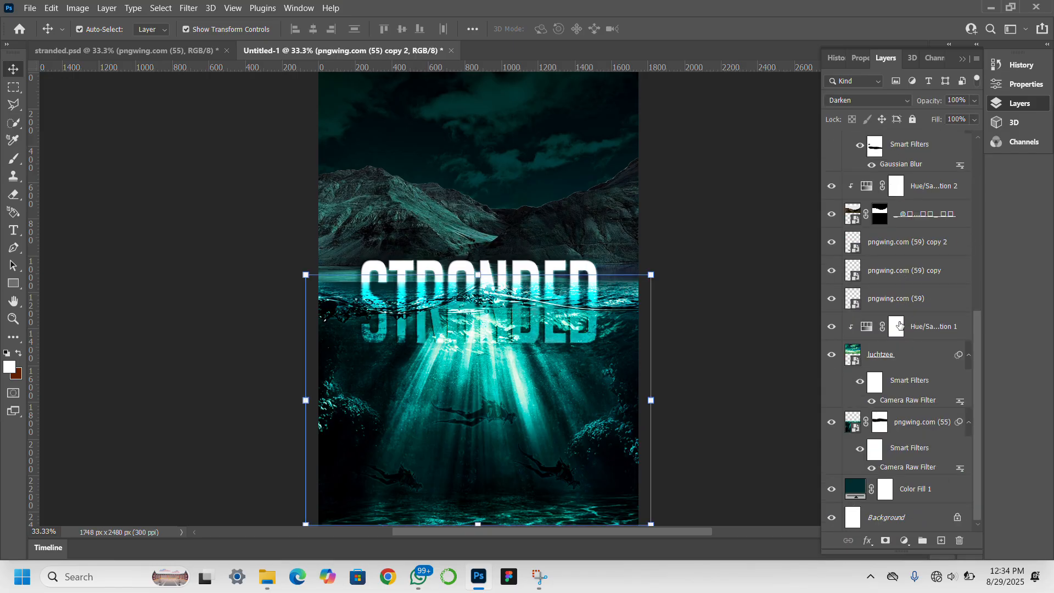
click(903, 421)
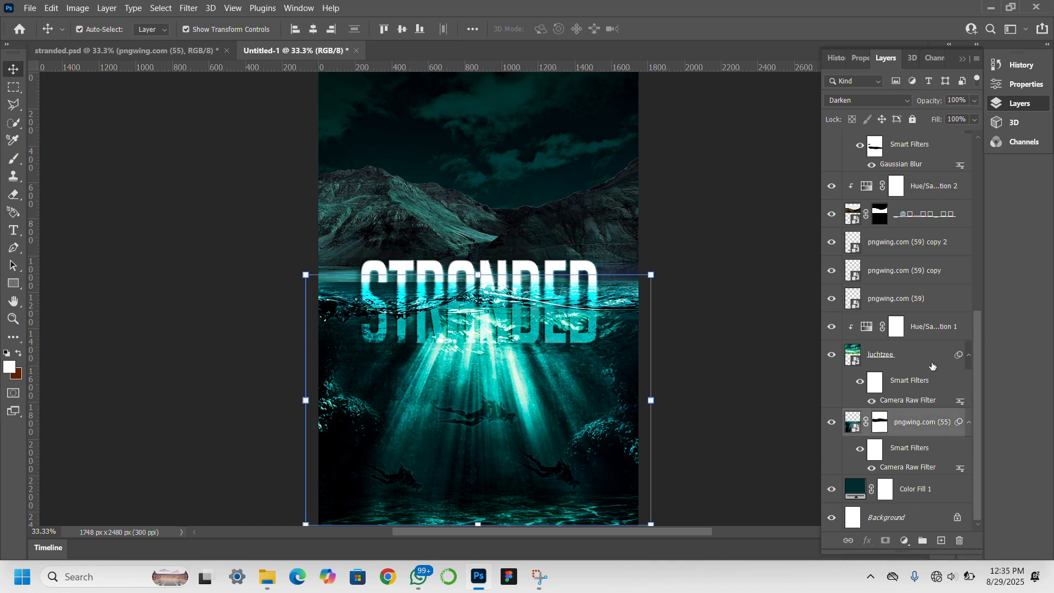
scroll(938, 280, up, 3)
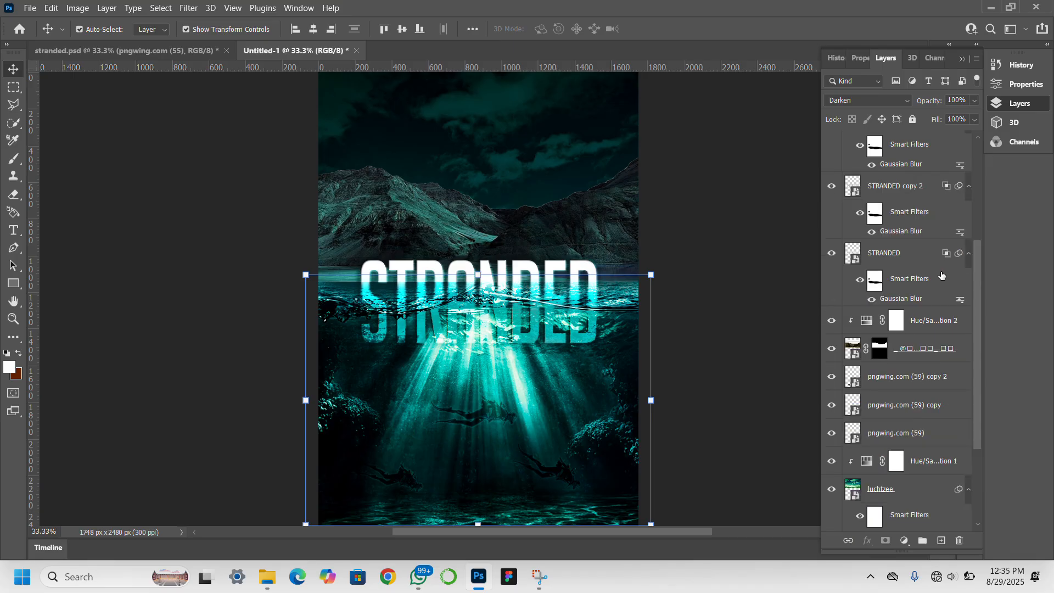
scroll(932, 259, up, 5)
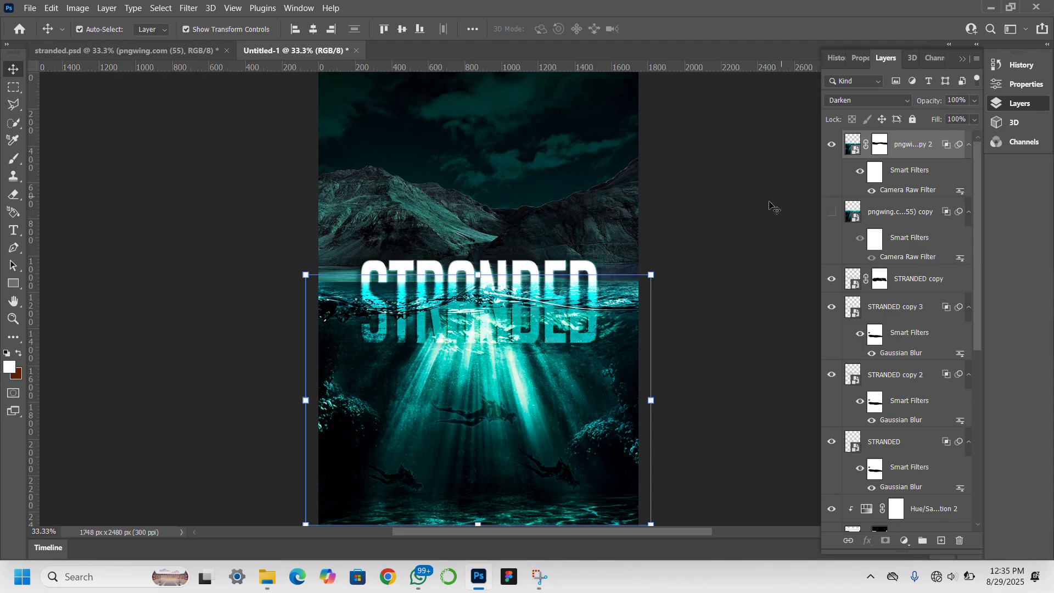
key(Up)
key(Up)
key(Up)
key(Up)
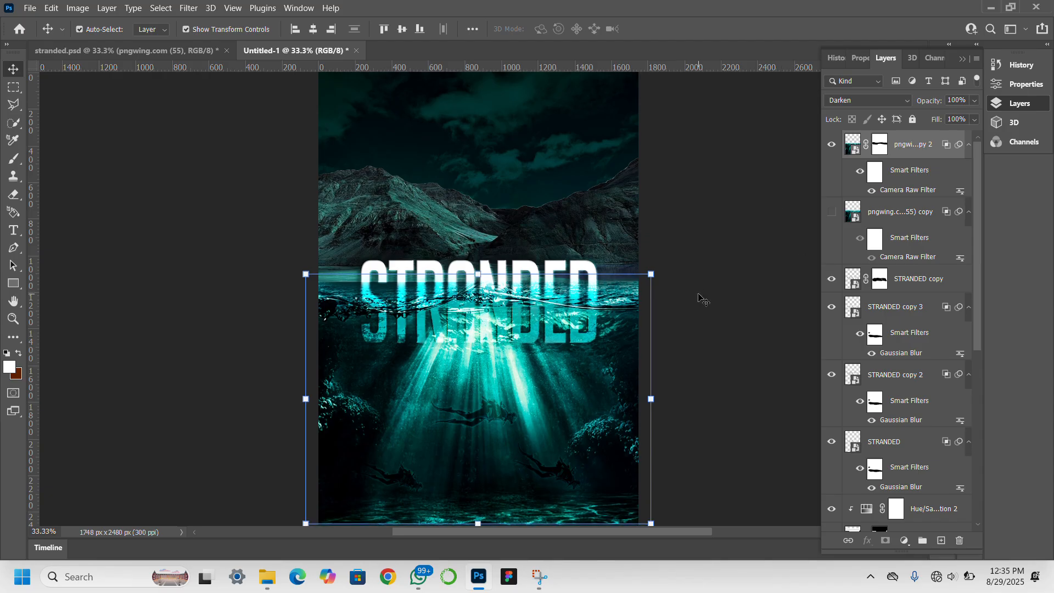
key(Up)
key(Up)
key(Up)
key(Up)
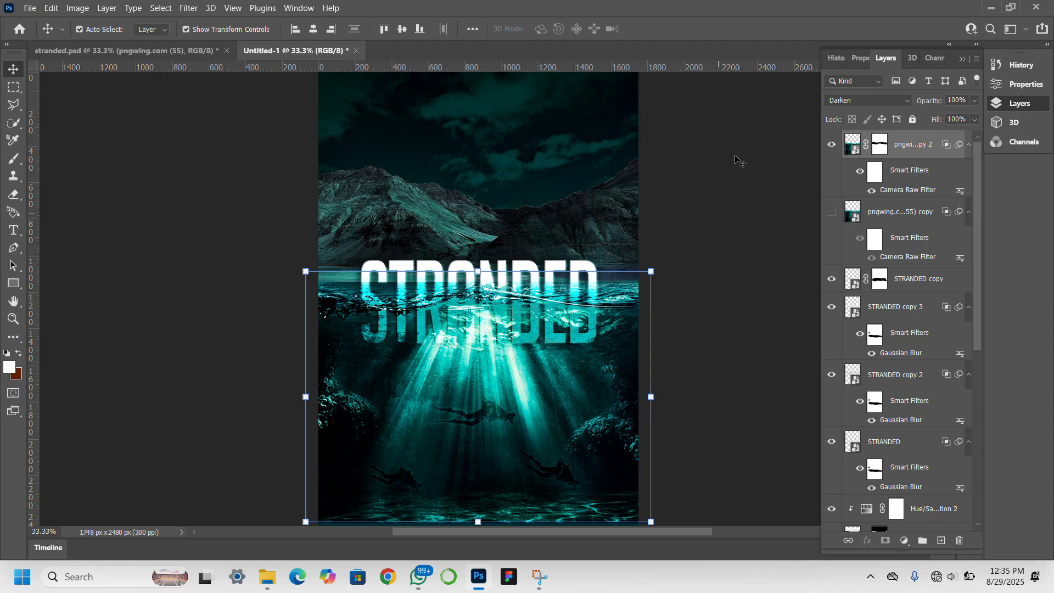
click(730, 207)
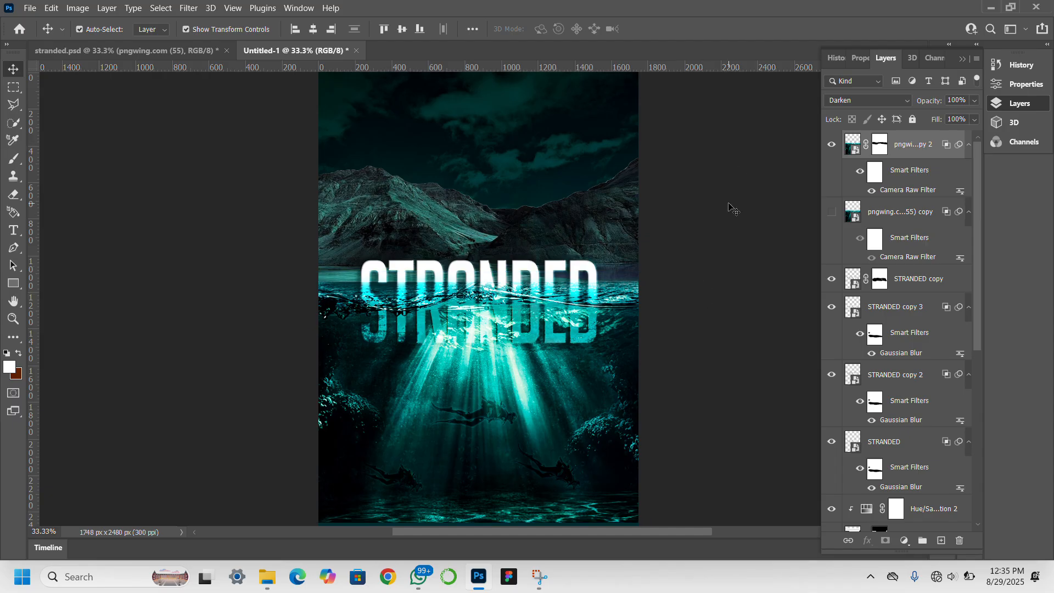
click(485, 279)
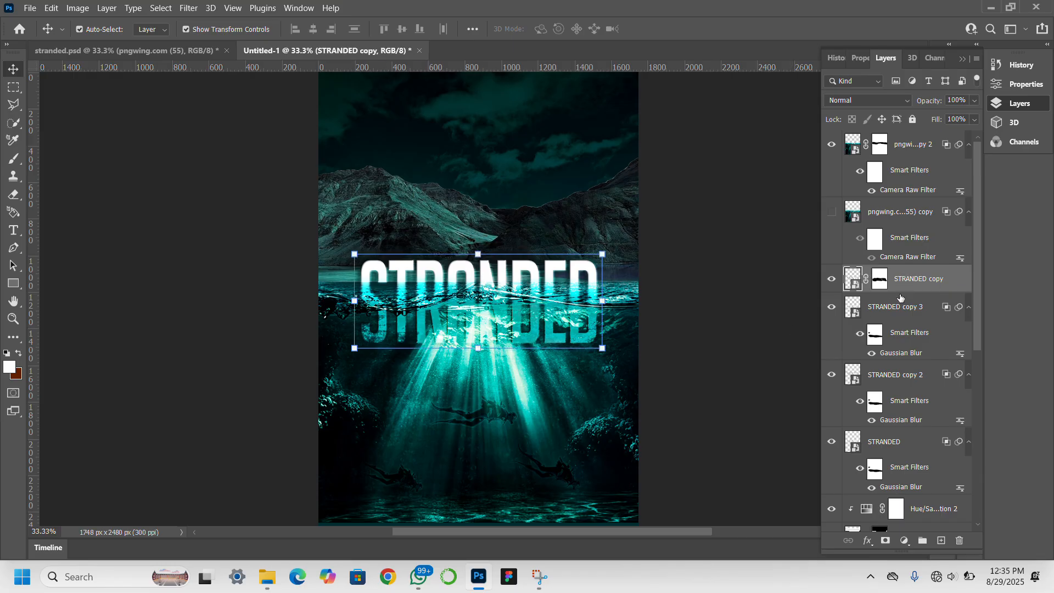
Select STRANDED copy 3 and open its blend modes to preview Multiply instead of Overlay.
key(shift+alt+o)
click(889, 317)
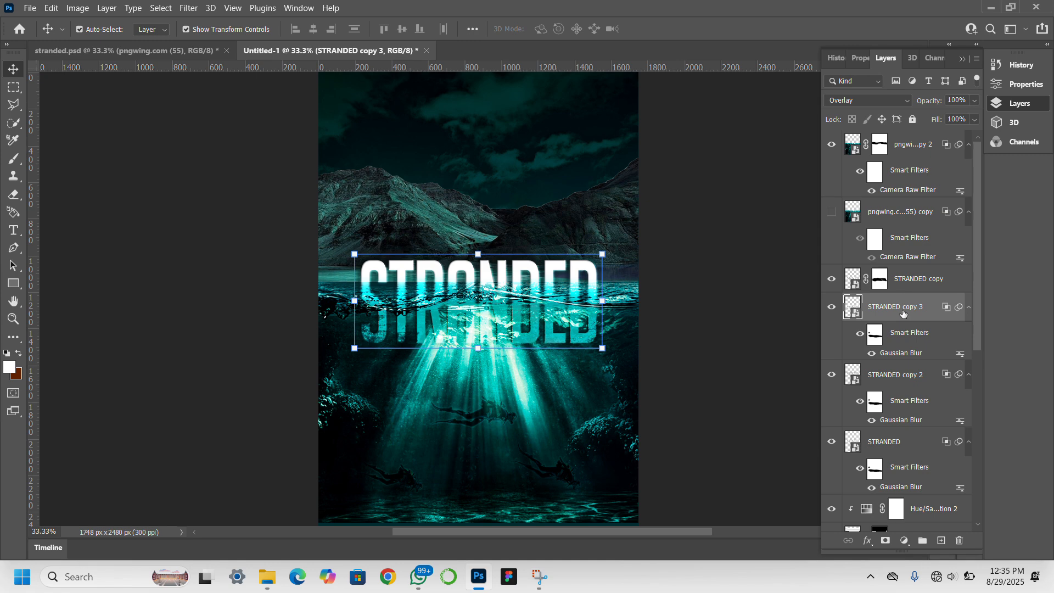
click(888, 100)
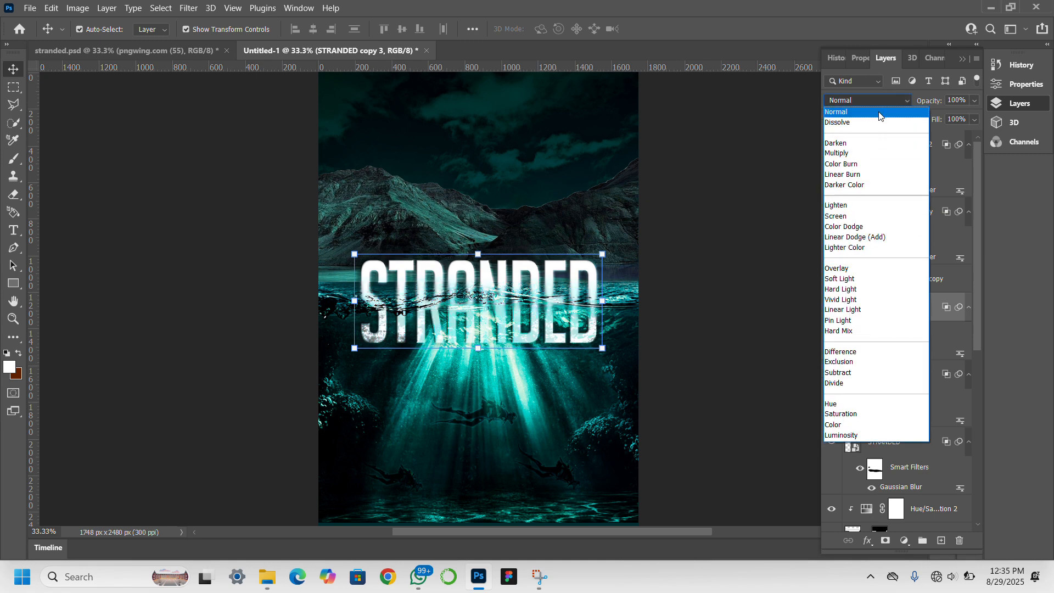
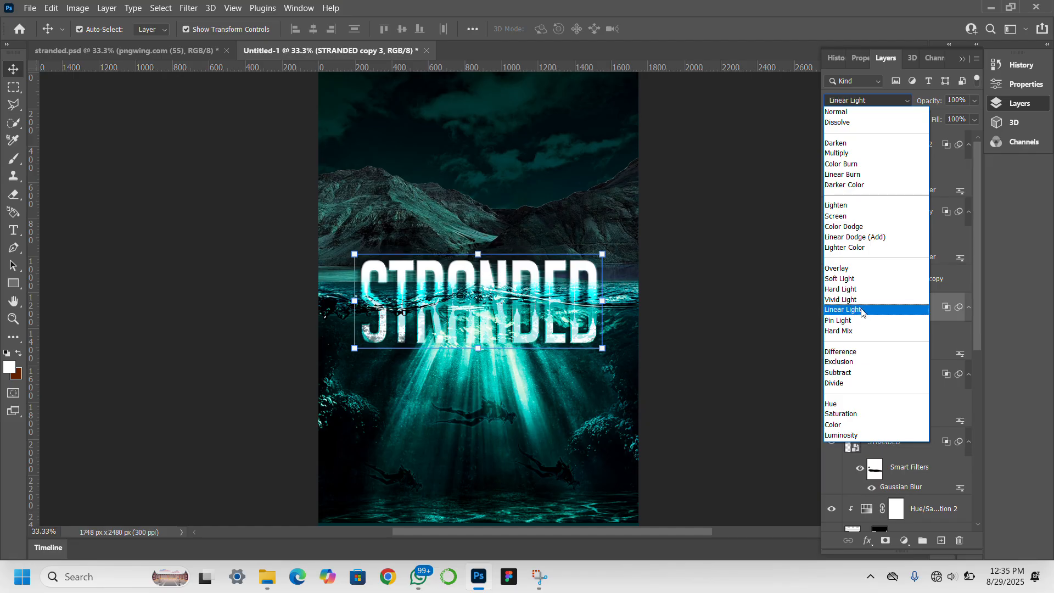
Set both STRANDED copy 3 and STRANDED copy 2 to Multiply blending.
click(880, 154)
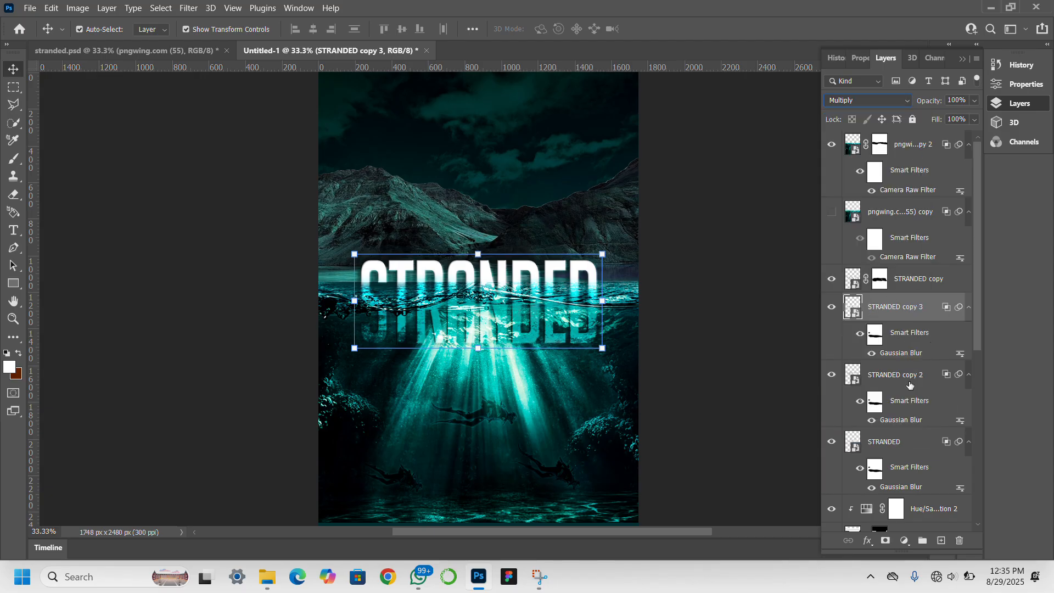
click(891, 369)
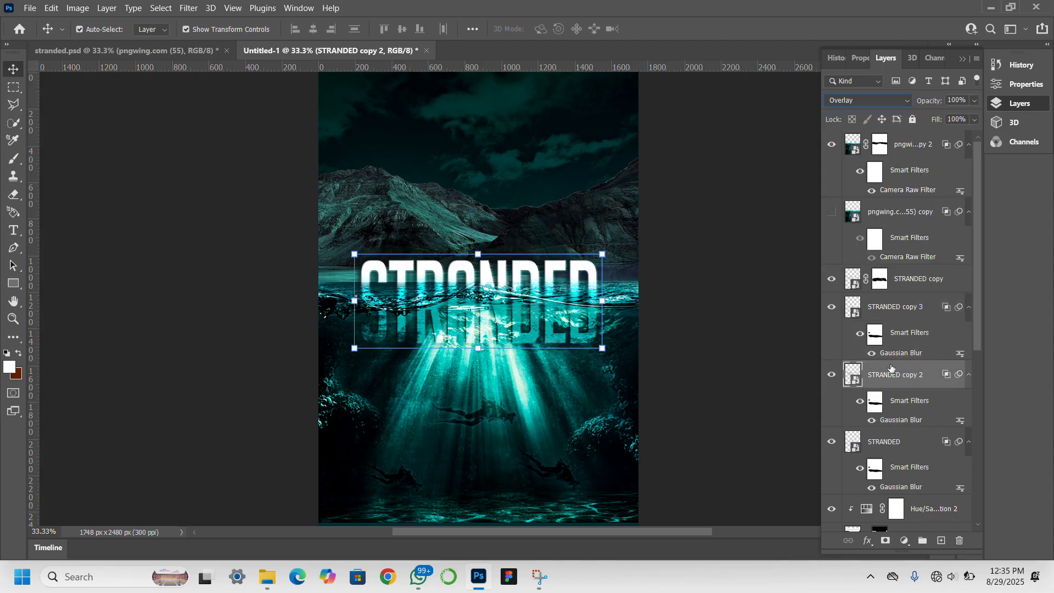
click(877, 102)
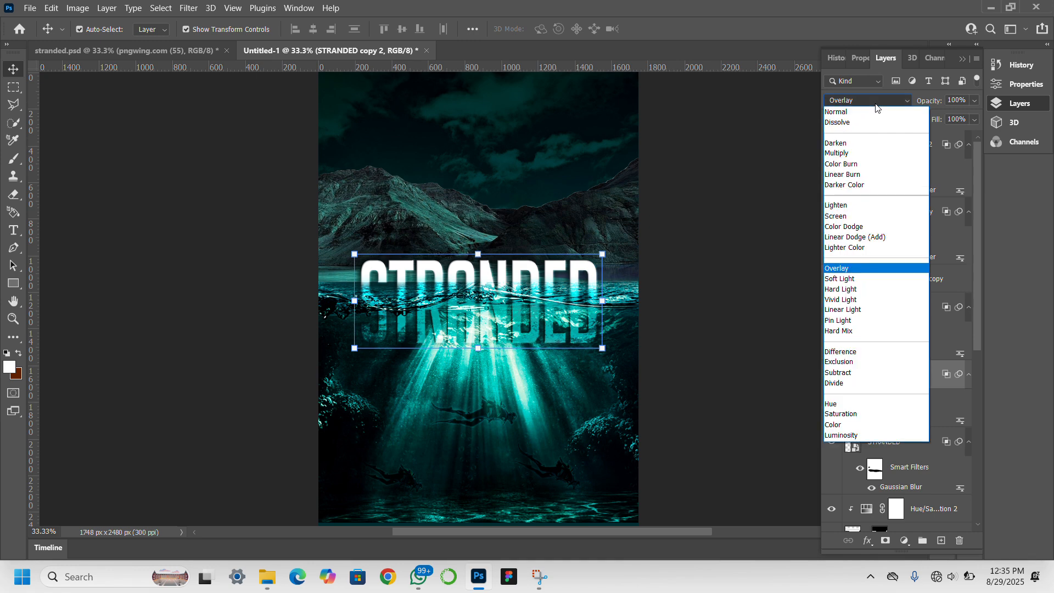
click(855, 155)
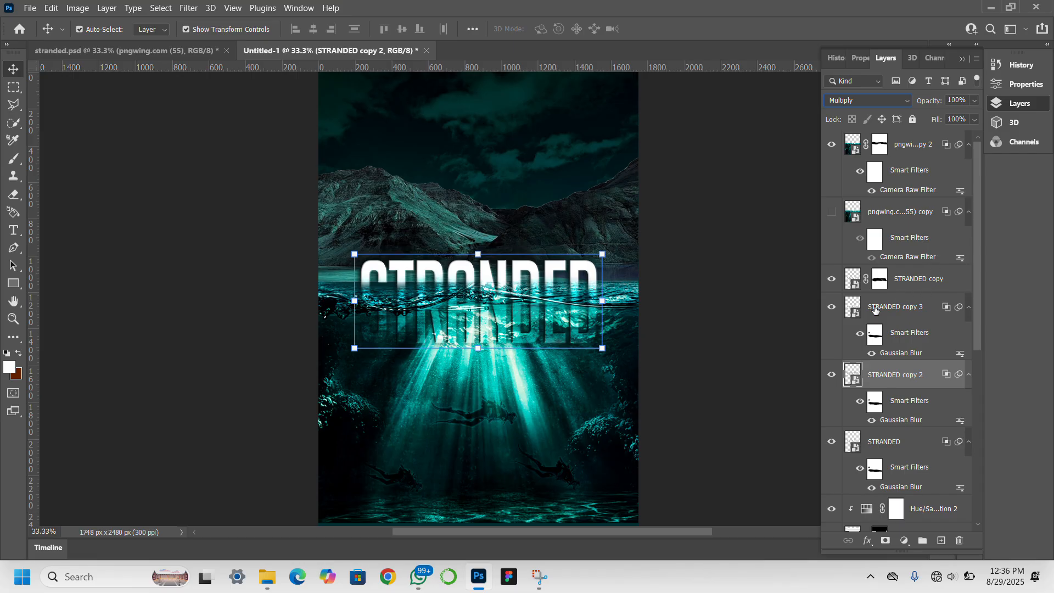
Toggle the STRANDED title layers' visibility to compare the reflection, then deselect all layers.
click(906, 279)
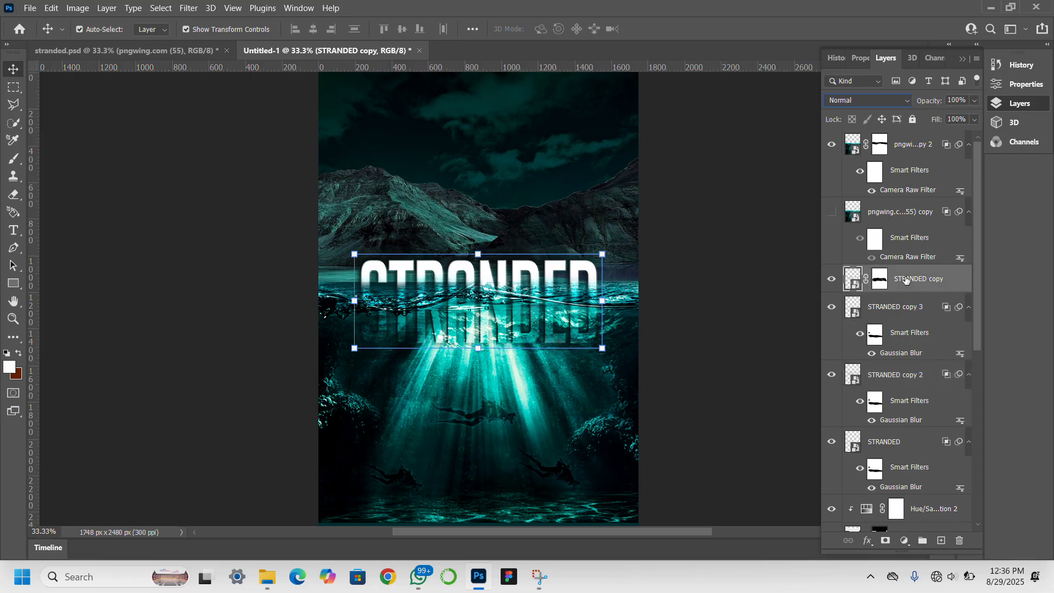
click(832, 280)
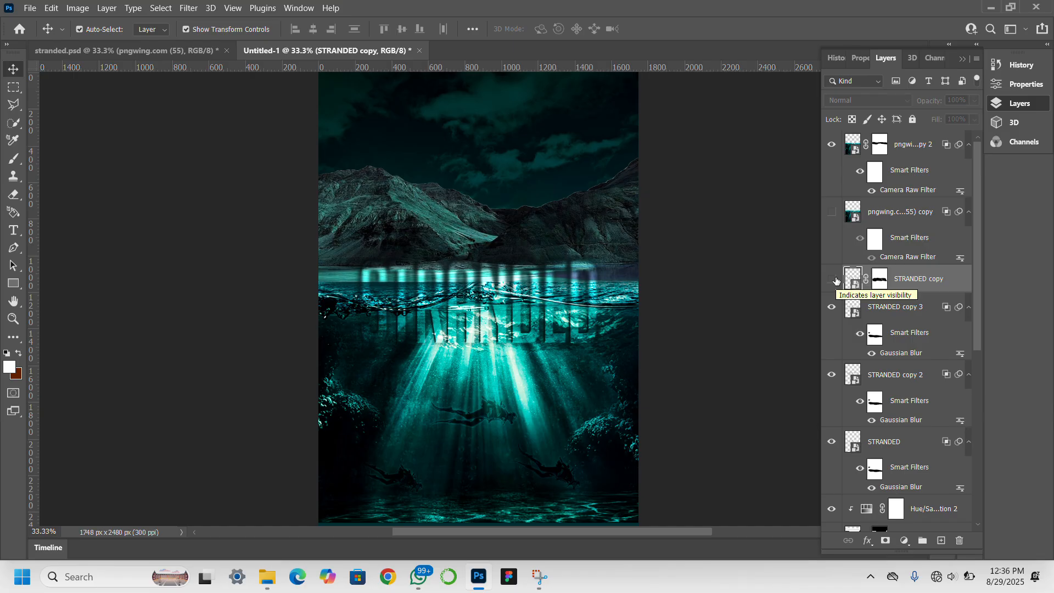
click(832, 279)
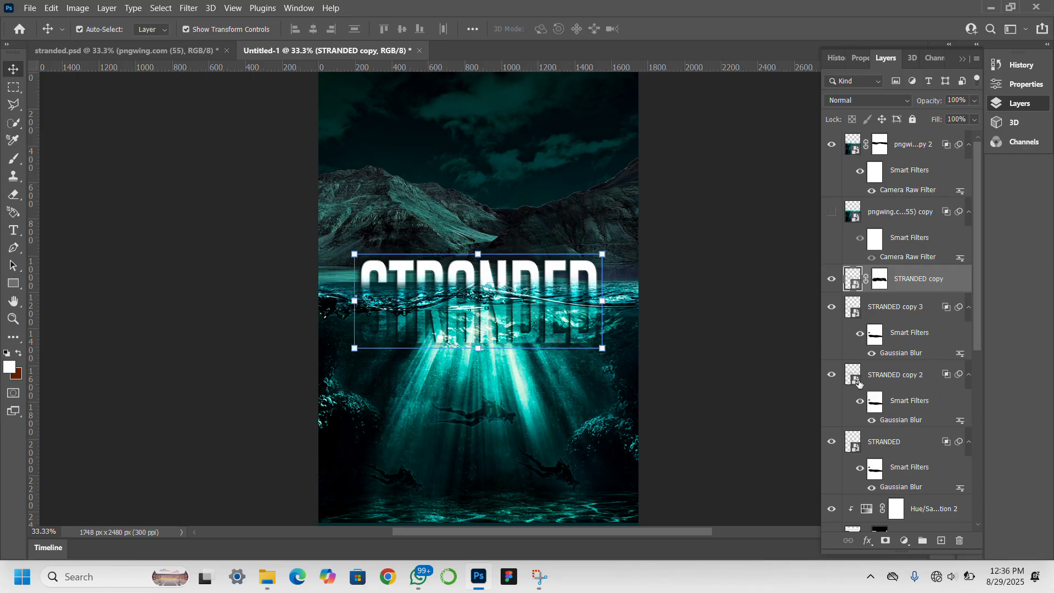
click(875, 446)
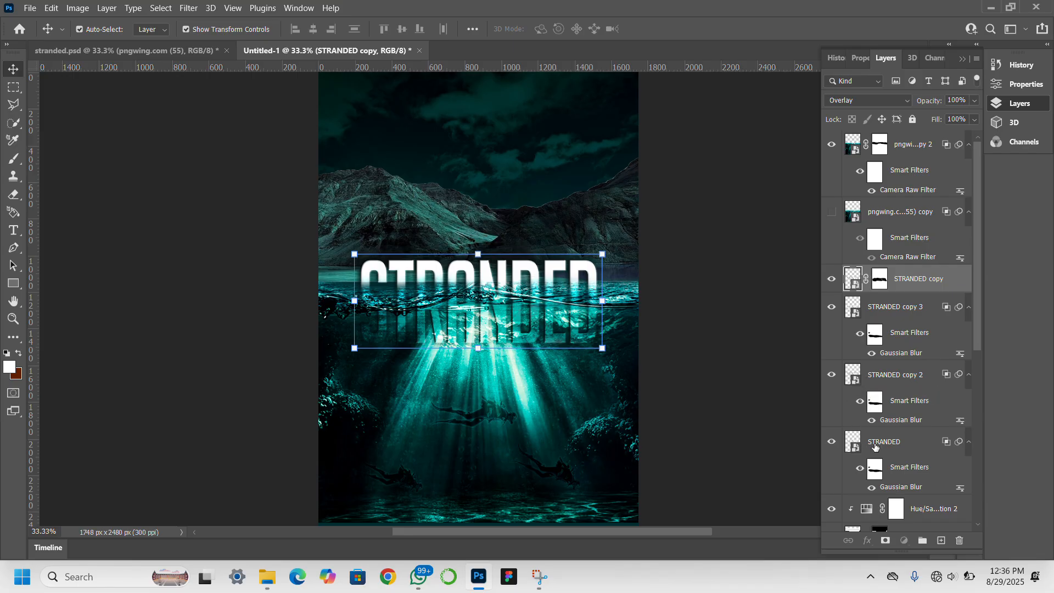
click(829, 442)
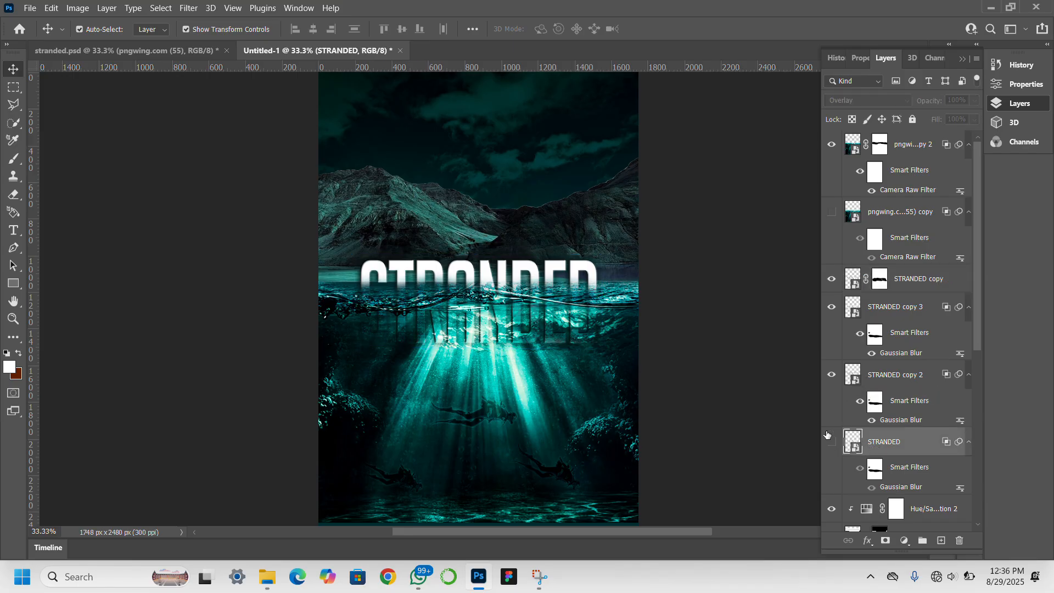
click(831, 376)
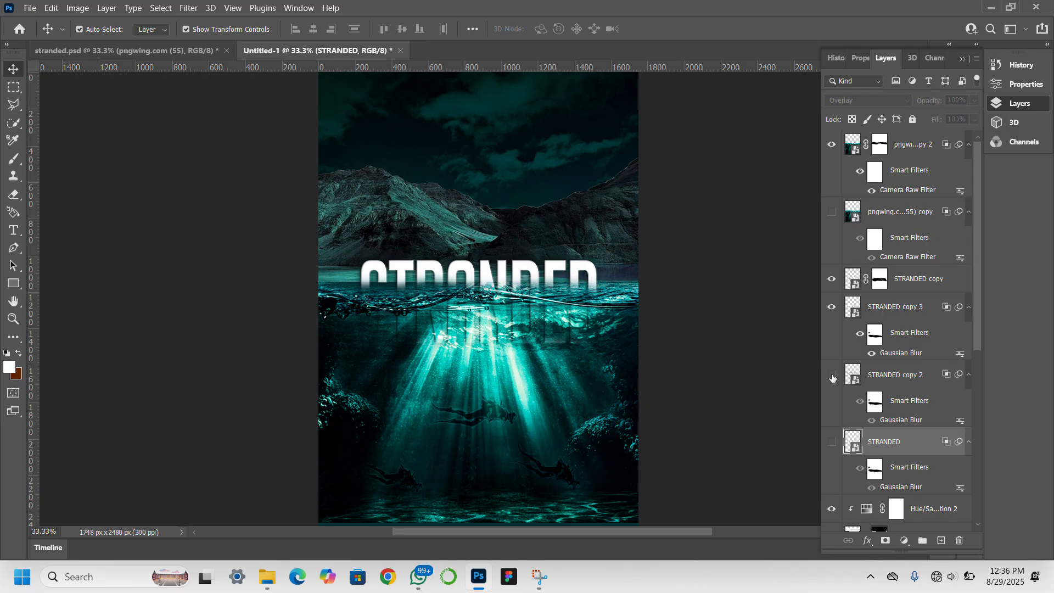
click(832, 308)
click(831, 377)
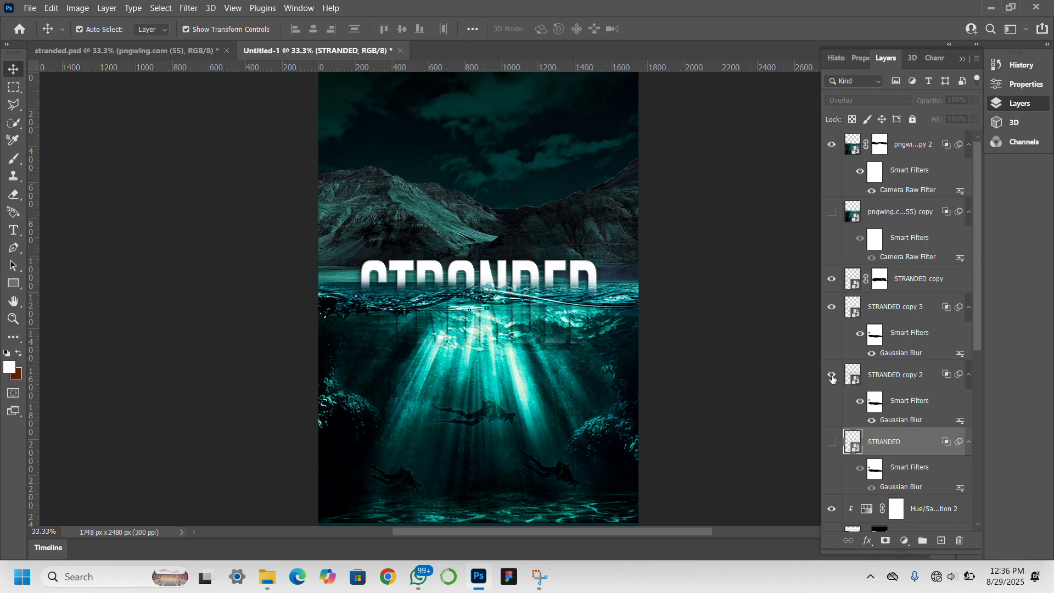
click(830, 442)
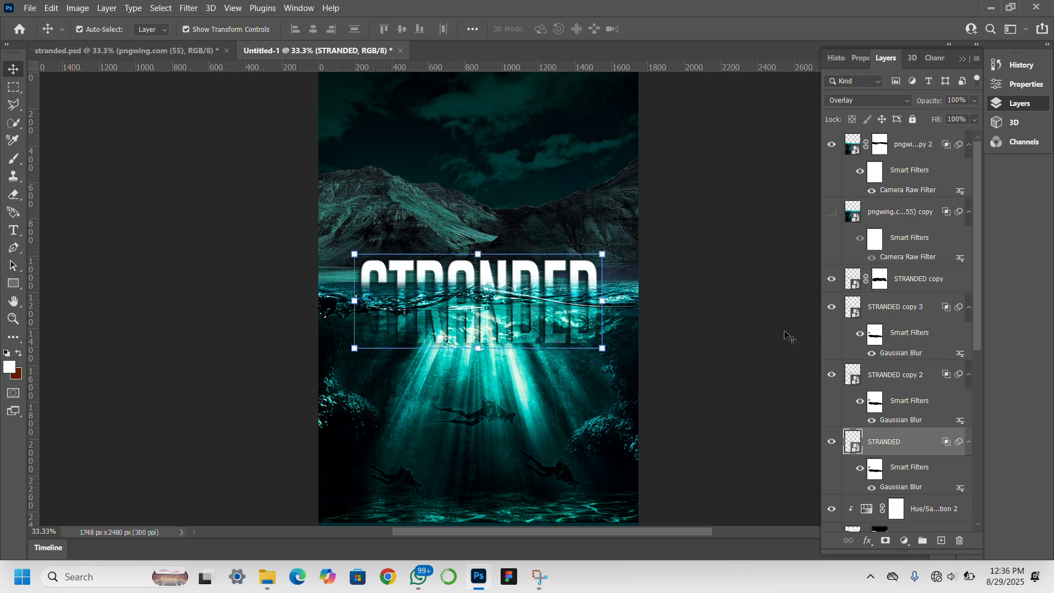
click(753, 360)
click(752, 359)
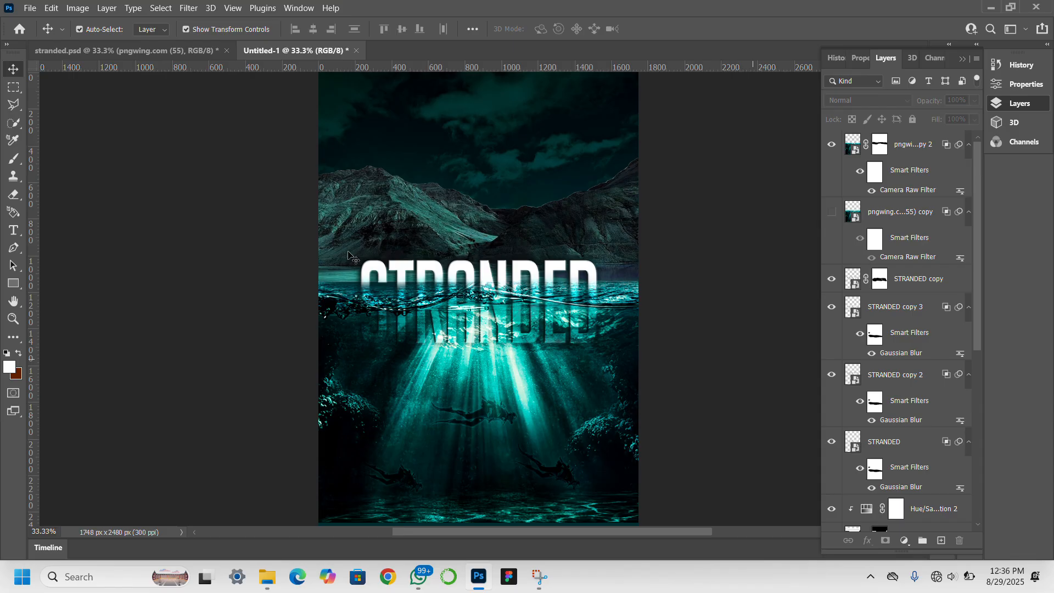
Scale the mountain-and-sky layer to 91.92% height, lowering its top edge.
click(354, 220)
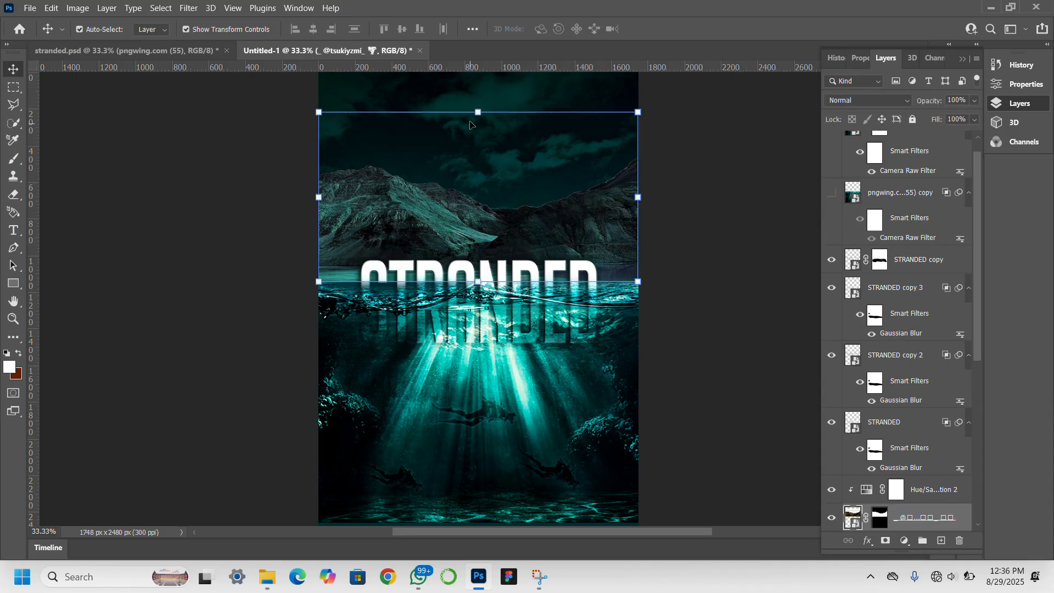
drag(481, 112, 481, 125)
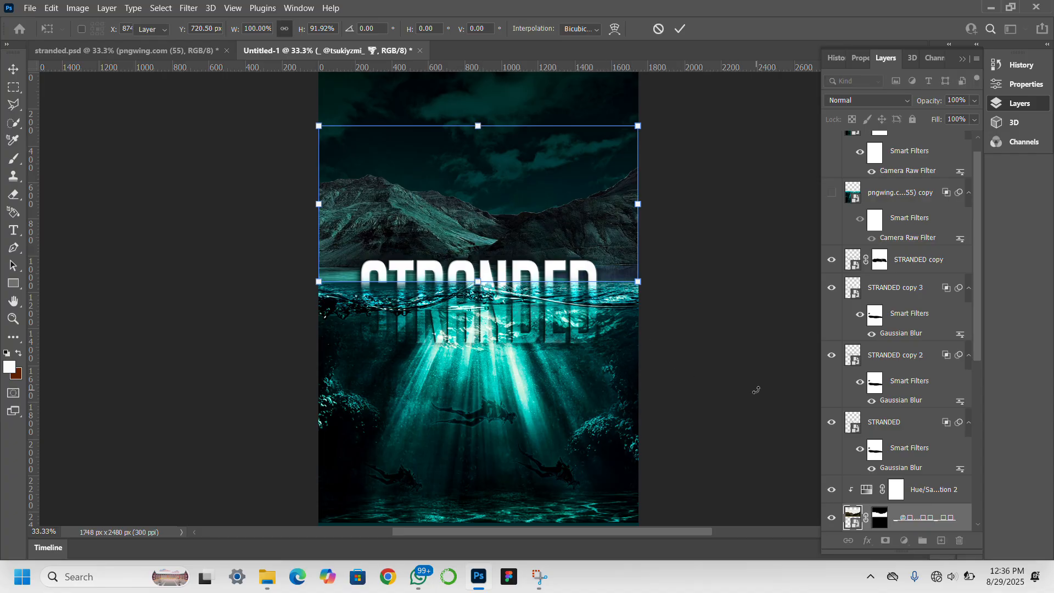
key(Return)
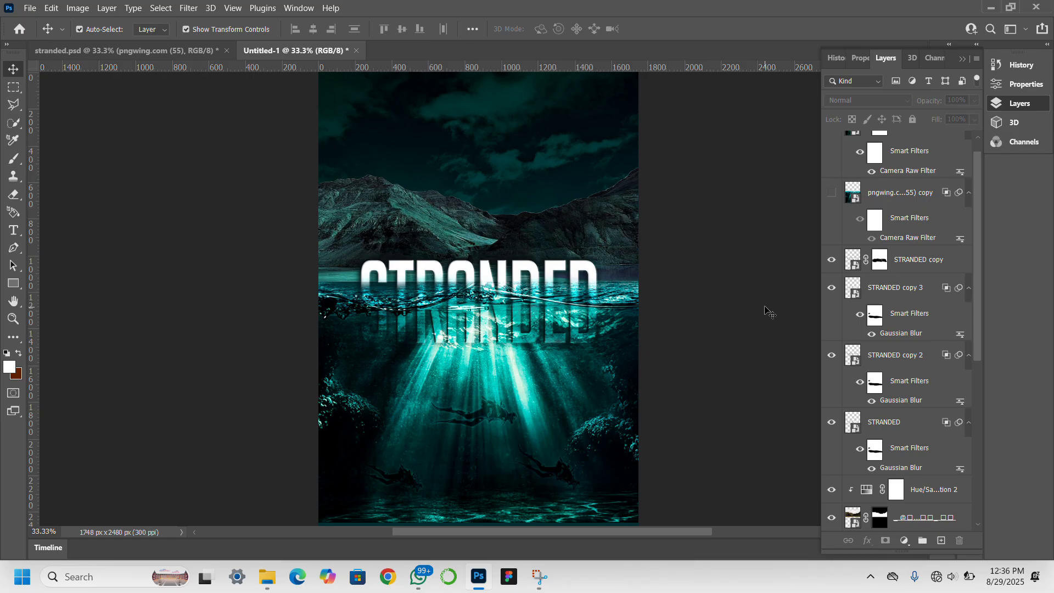
scroll(901, 224, up, 1)
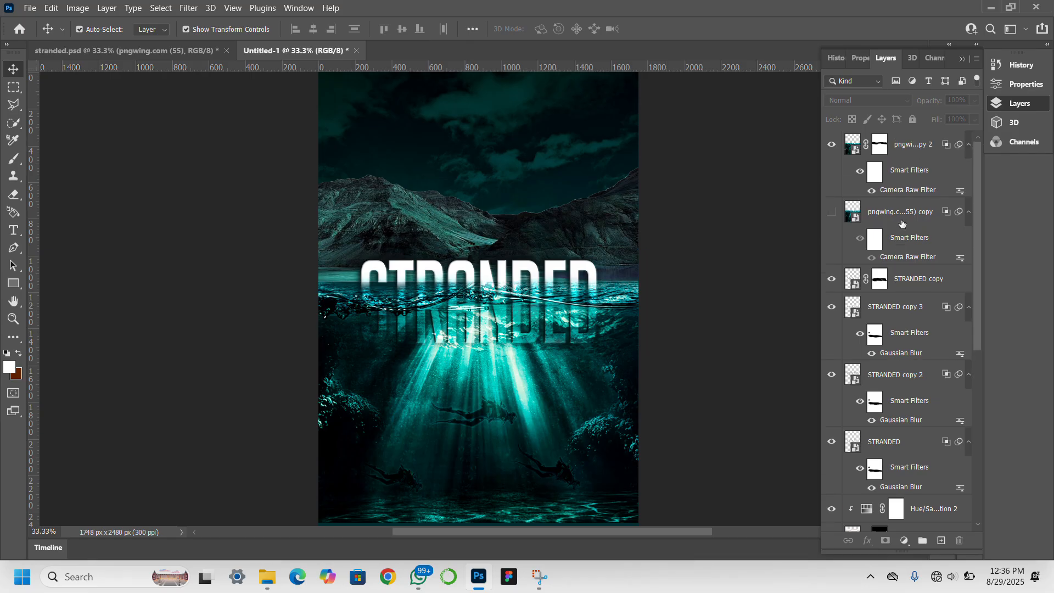
Check and then delete the unused hidden underwater image copy layer.
click(832, 212)
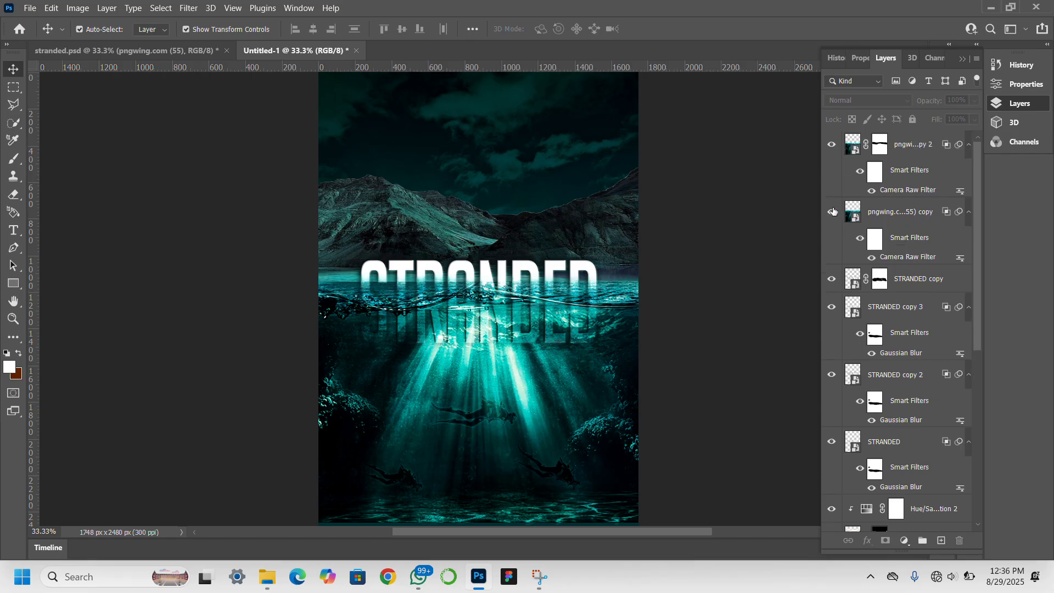
click(832, 212)
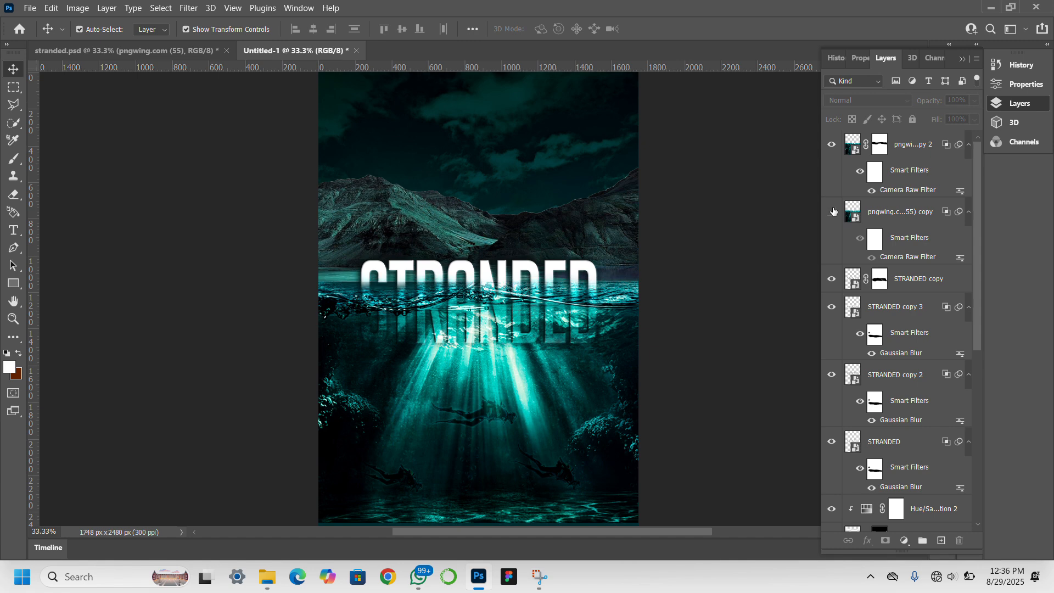
click(903, 215)
key(Delete)
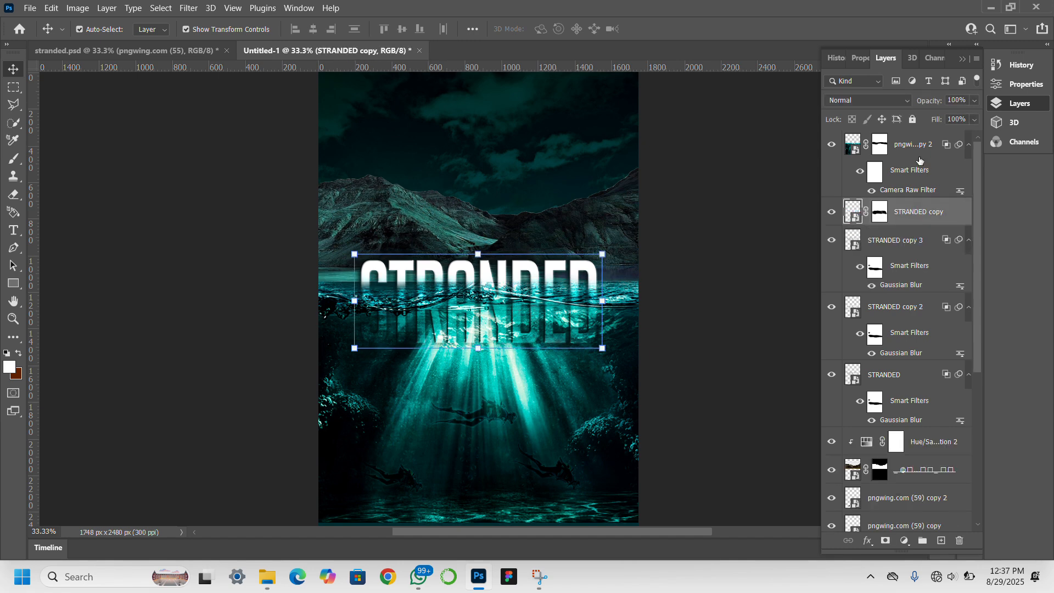
Set pngwing.com (55) copy 2 to Darken blending after trying Multiply.
click(902, 146)
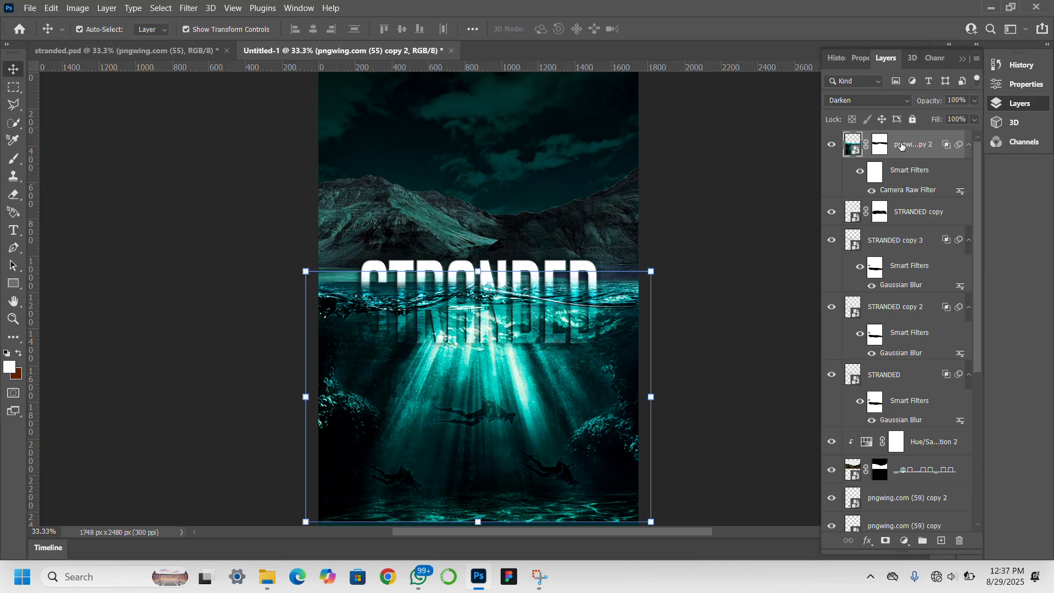
click(832, 145)
click(832, 145)
click(873, 101)
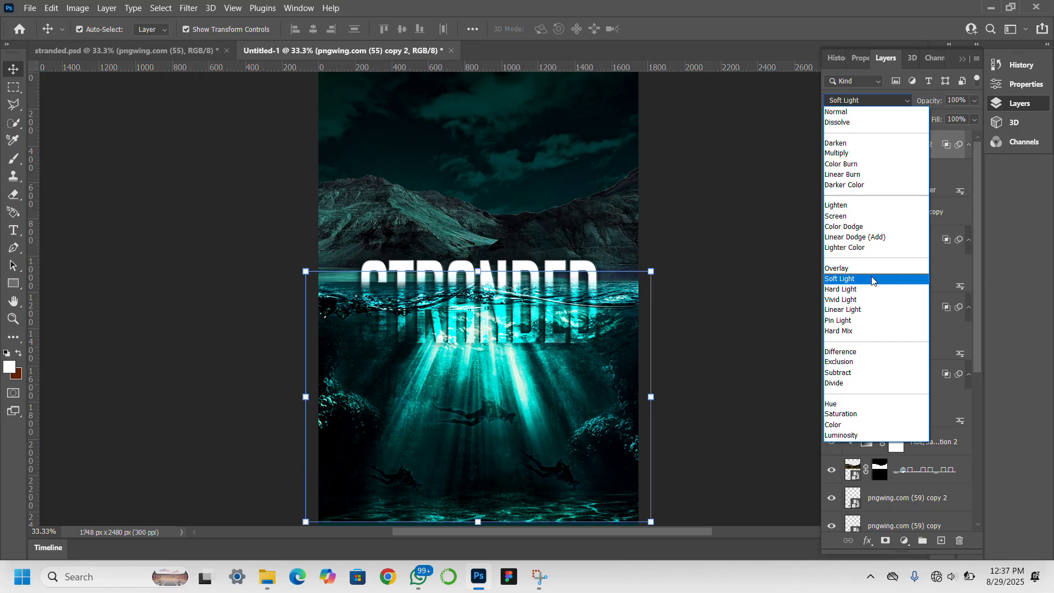
click(864, 153)
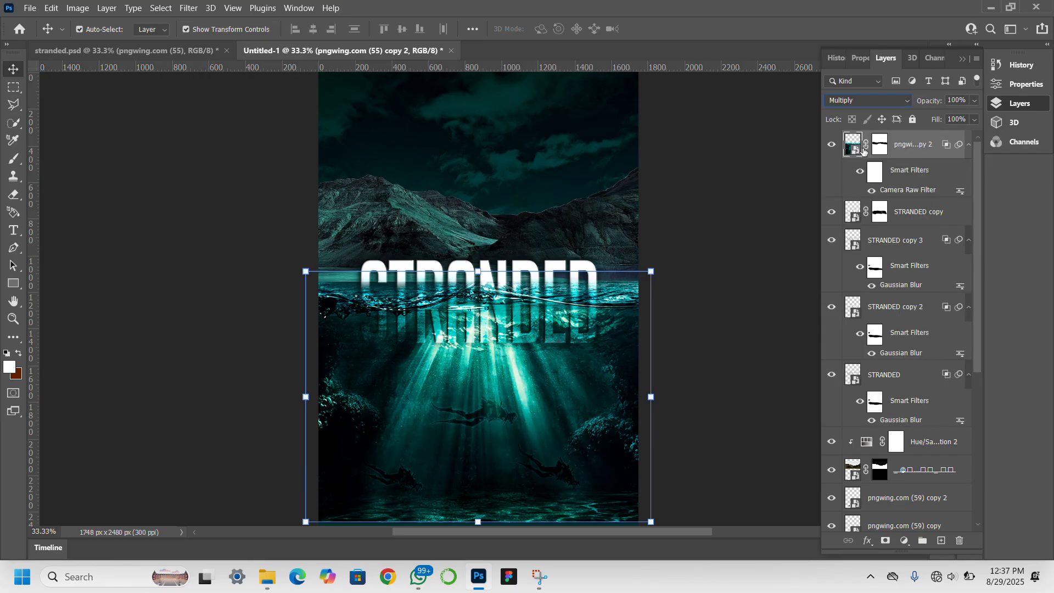
click(881, 101)
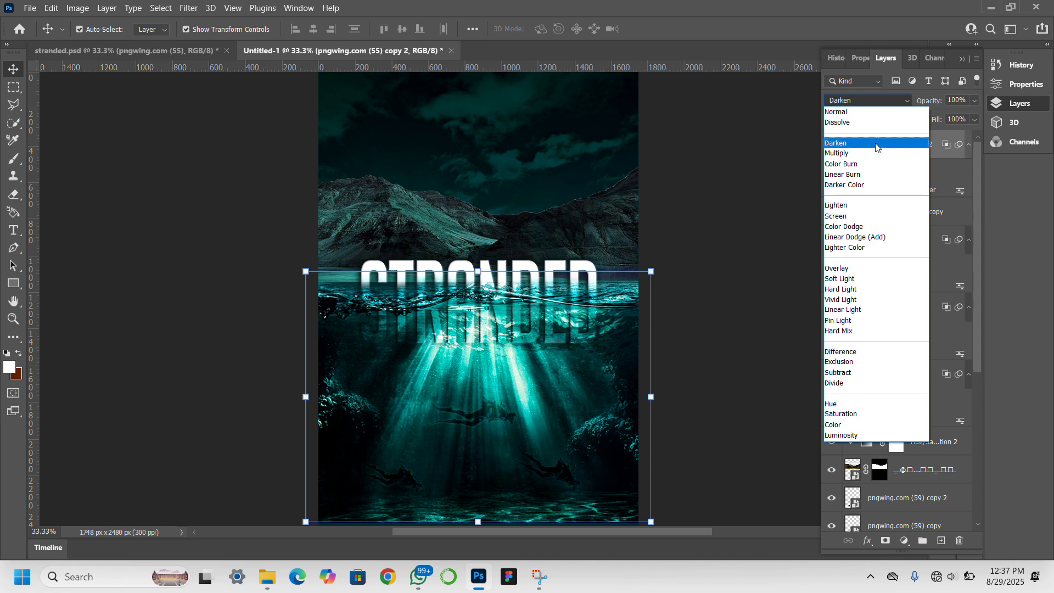
click(876, 146)
click(669, 255)
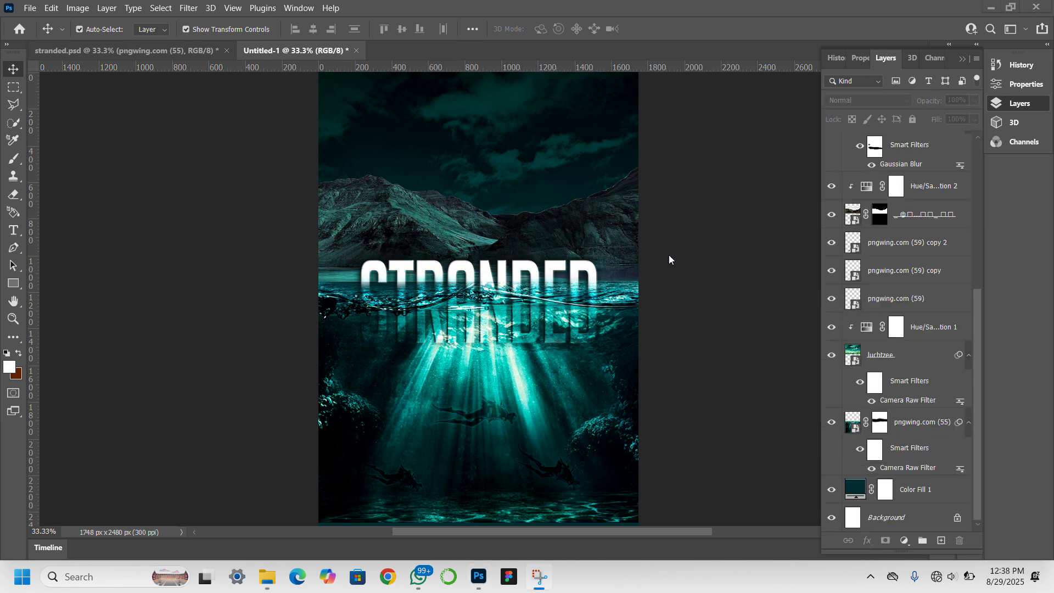
click(786, 289)
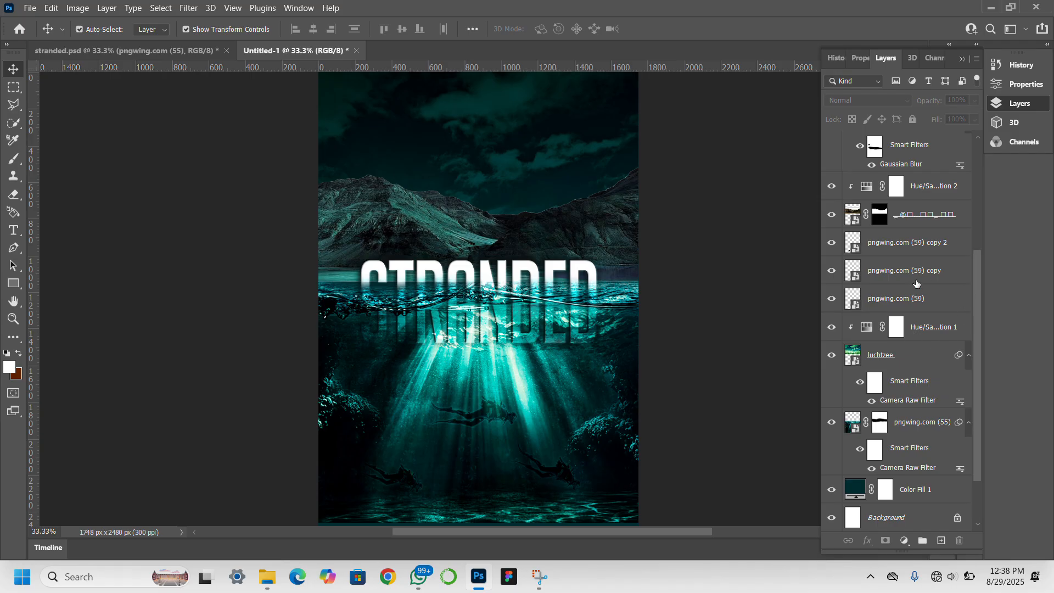
scroll(916, 284, up, 5)
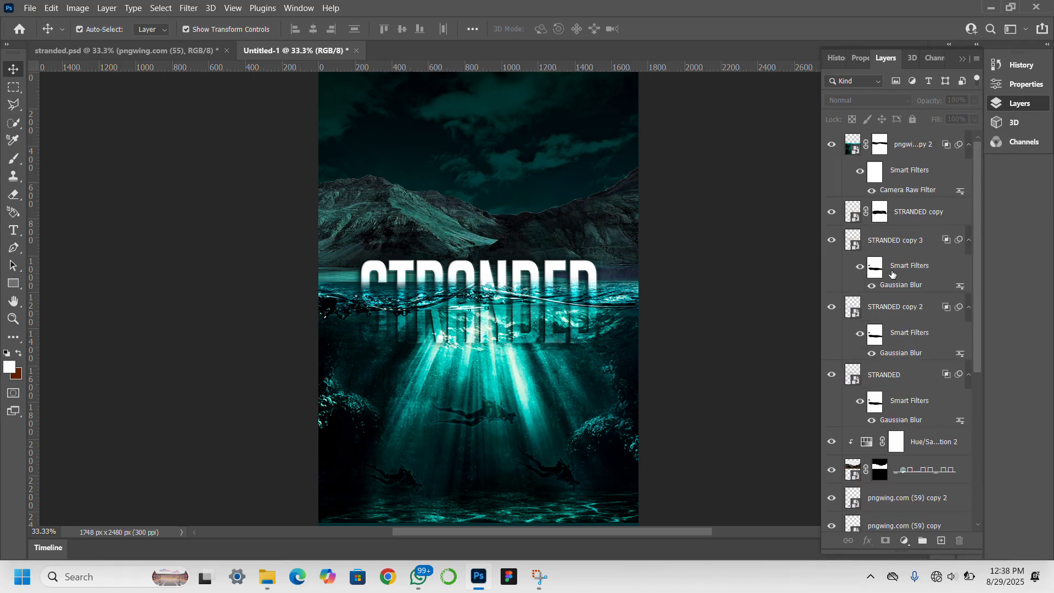
Select all STRANDED text layers and nudge them down eleven pixels toward the waterline.
click(897, 379)
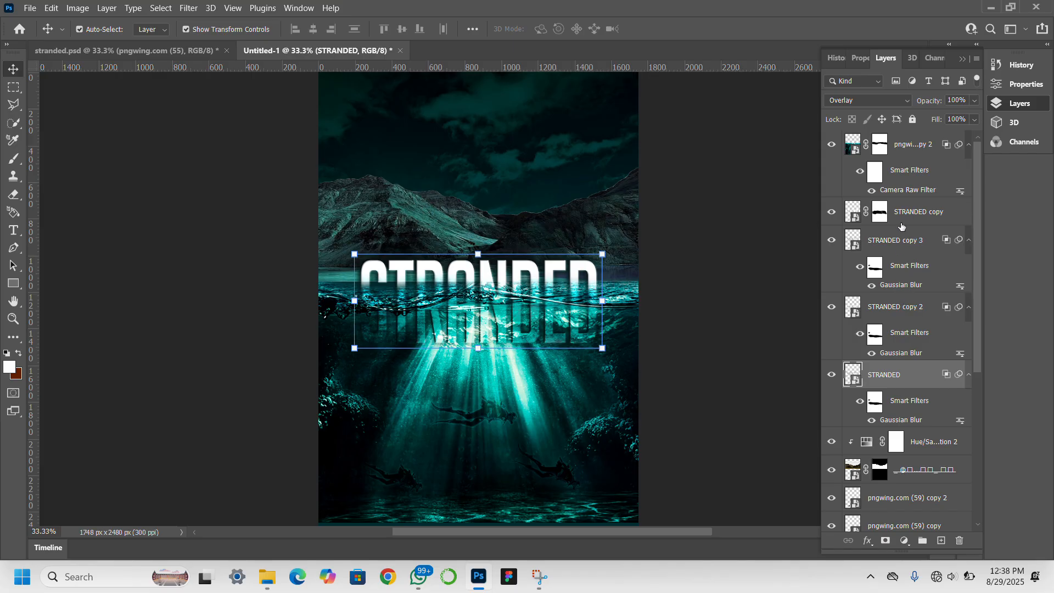
shift+click(914, 211)
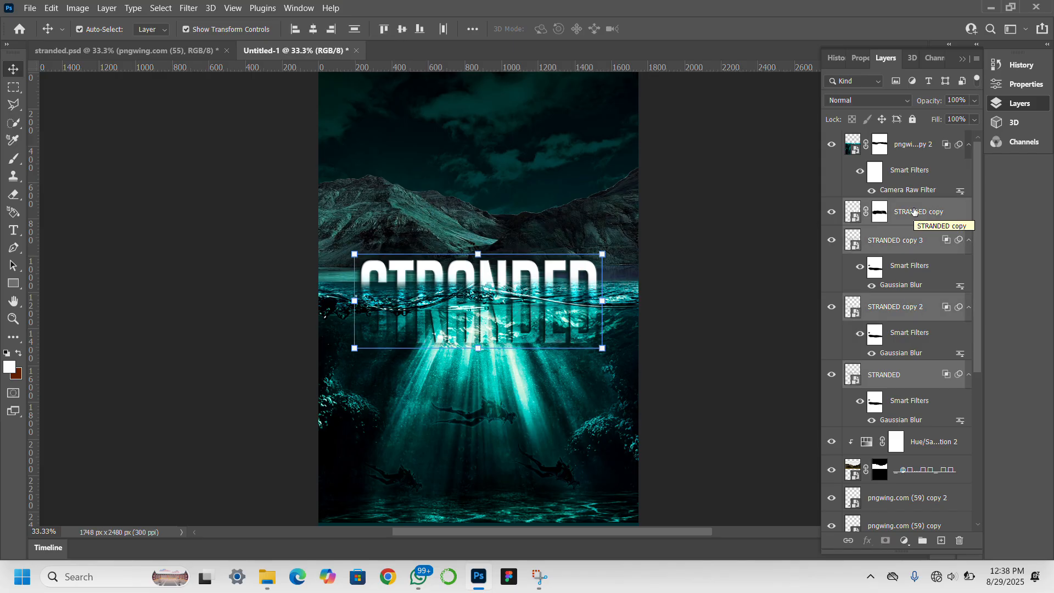
key(Down)
key(Down)
key(Down)
key(Down)
key(Down)
key(Down)
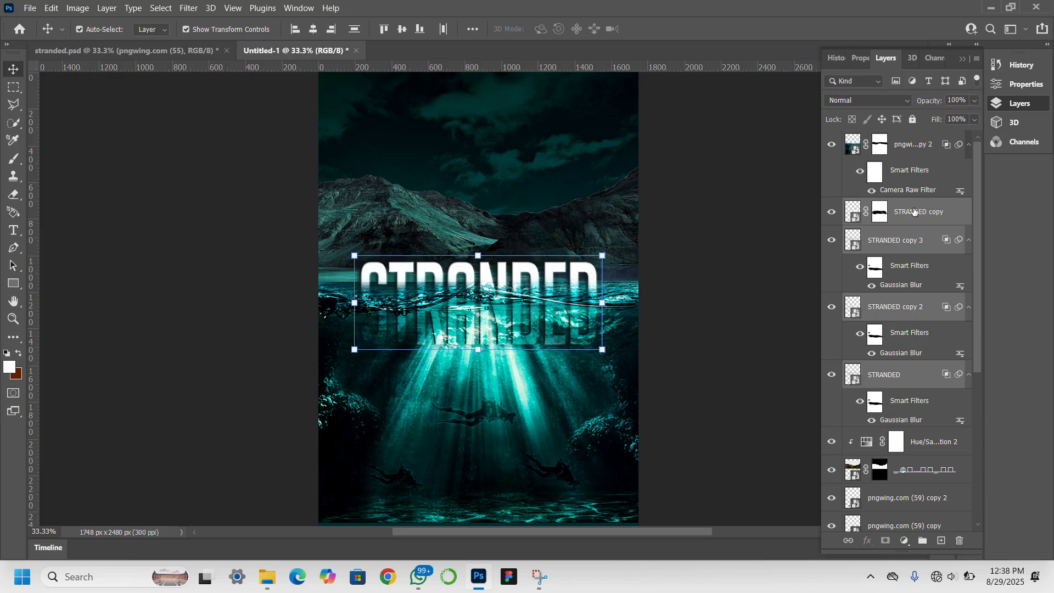
key(Down)
key(Down)
key(Down)
key(Down)
key(Down)
key(Down)
key(Down)
key(Down)
key(Down)
key(Down)
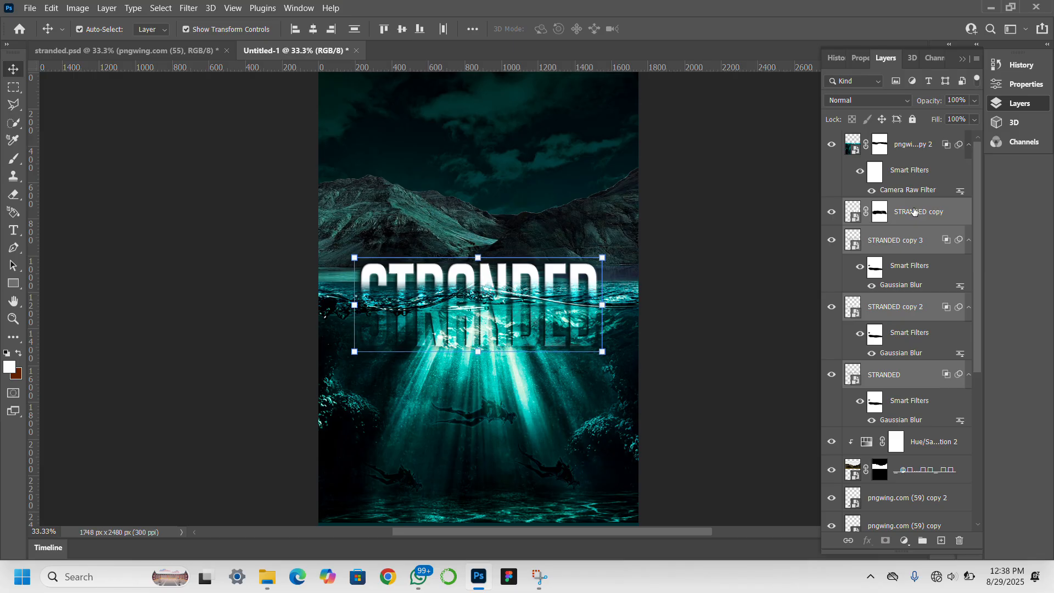
key(Down)
key(Down)
key(Down)
key(Down)
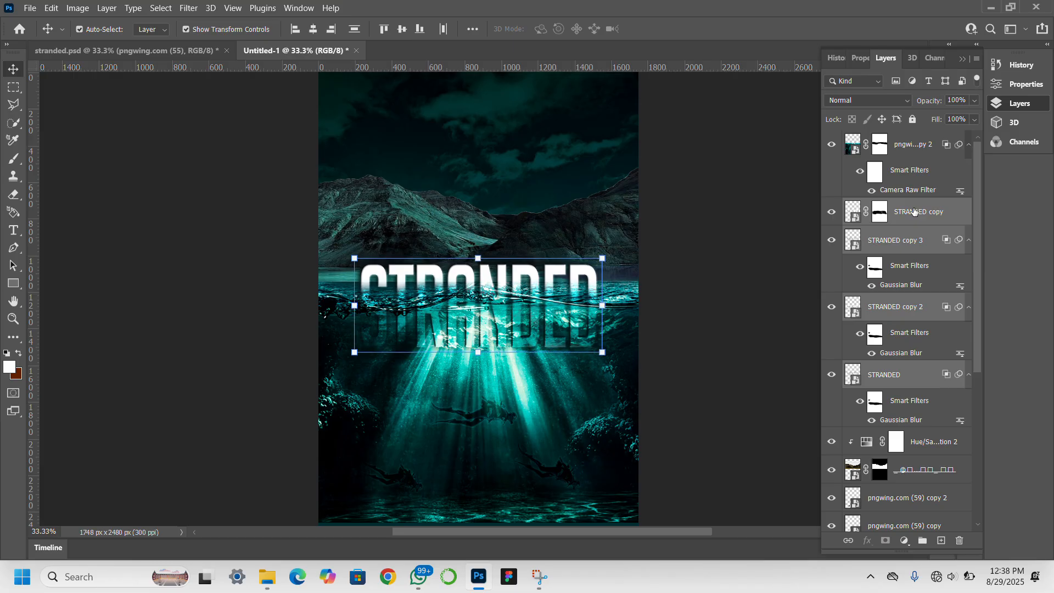
key(Down)
key(Down)
key(Down)
key(Down)
key(Down)
key(Down)
key(Down)
key(Down)
key(Down)
key(Down)
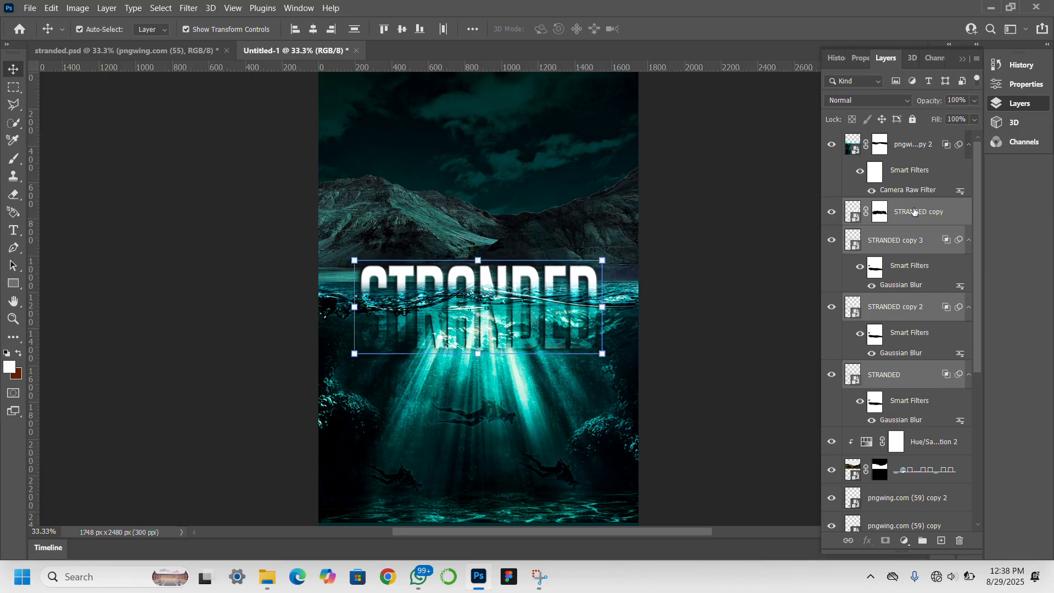
key(Down)
key(Down)
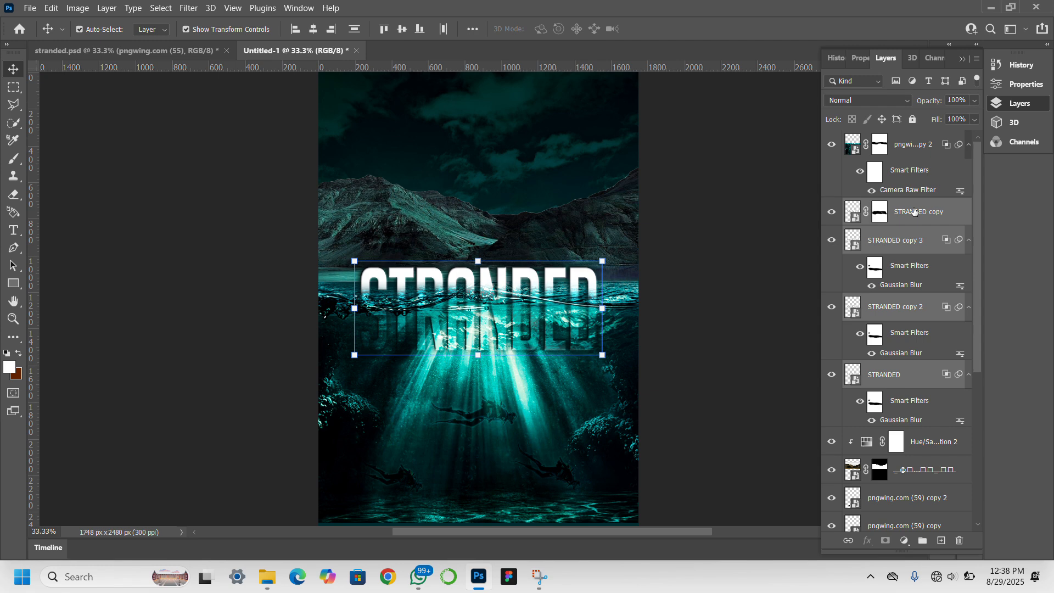
key(Down)
key(Down)
key(Down)
key(Down)
key(Down)
key(Down)
key(Down)
key(Down)
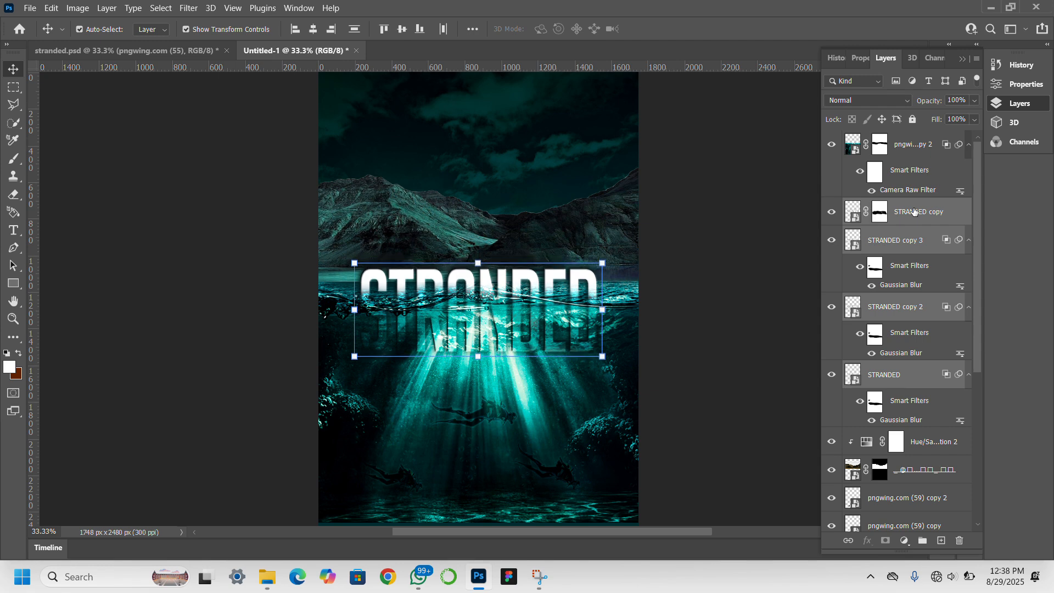
key(Down)
key(Down)
key(Down)
key(Down)
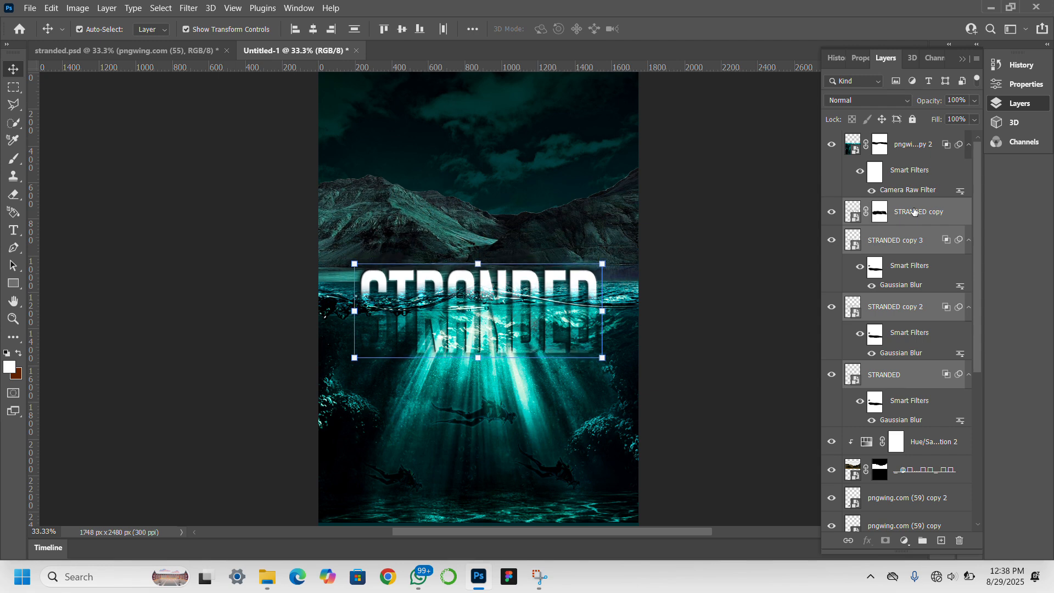
key(Down)
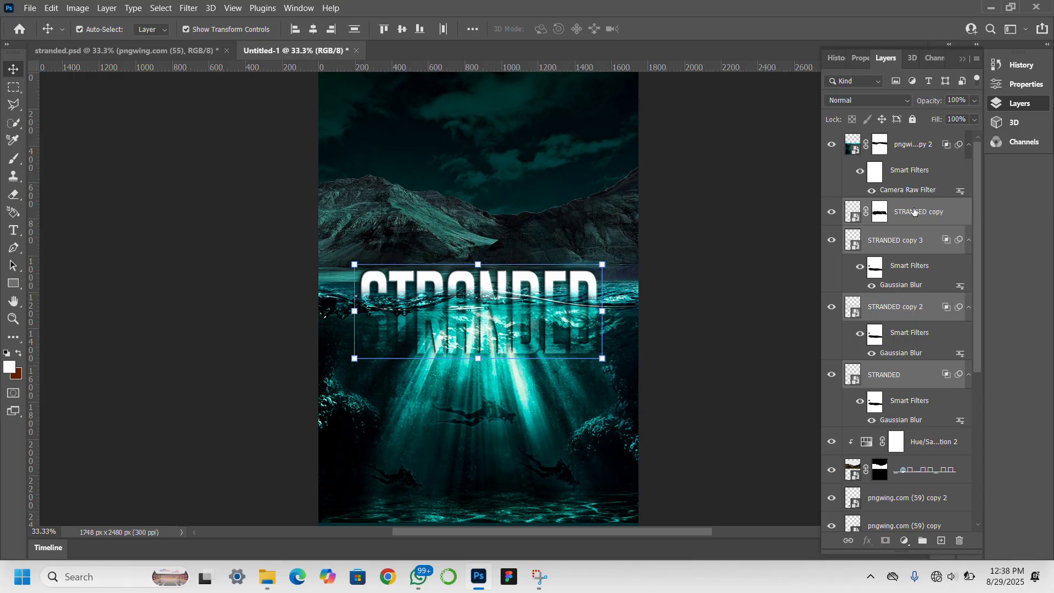
key(Down)
key(Down)
key(Down)
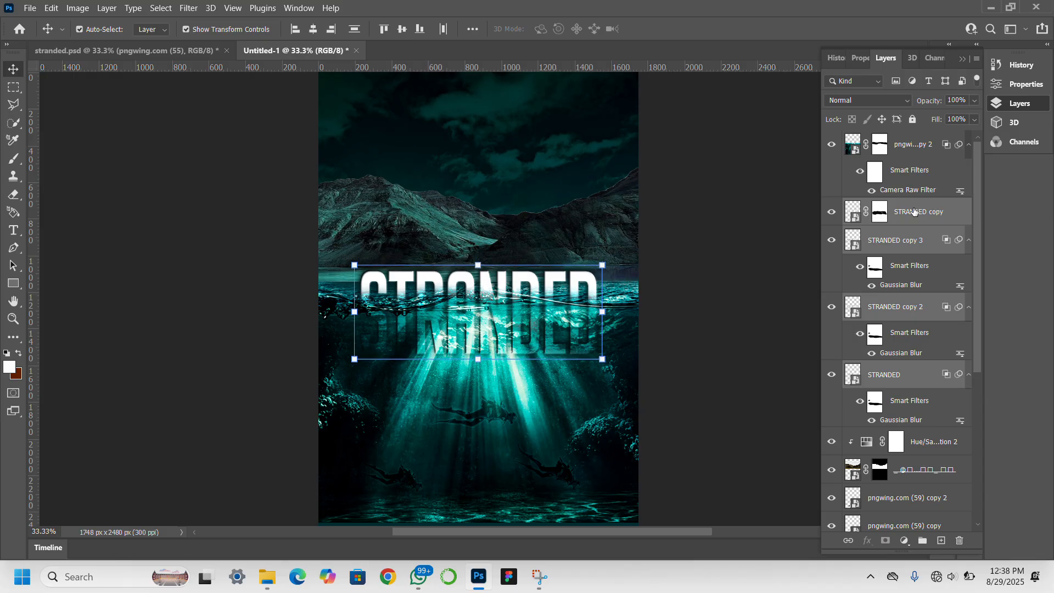
key(Down)
key(Down)
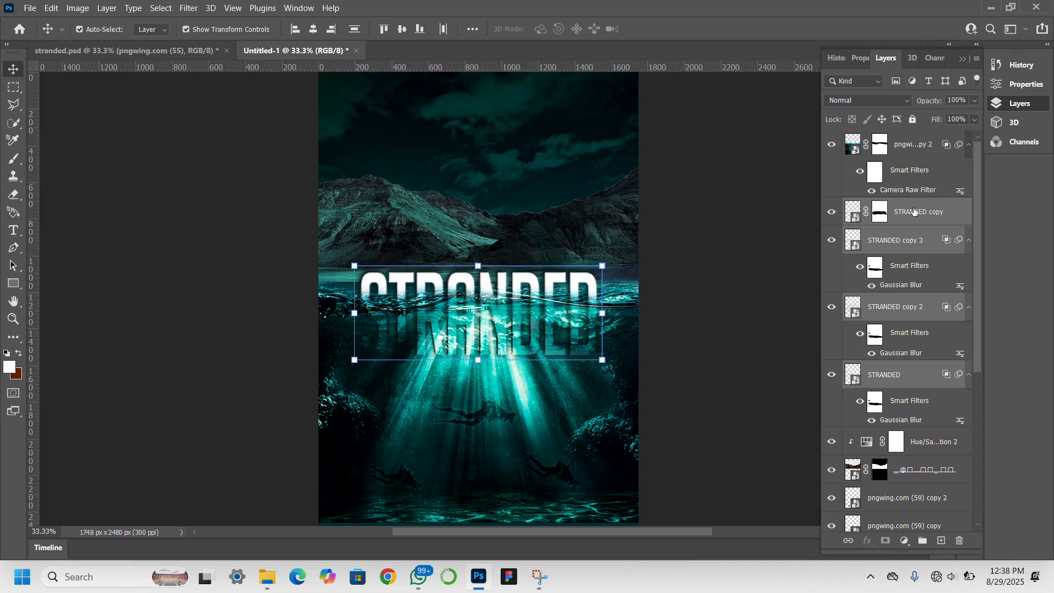
key(Down)
key(Down)
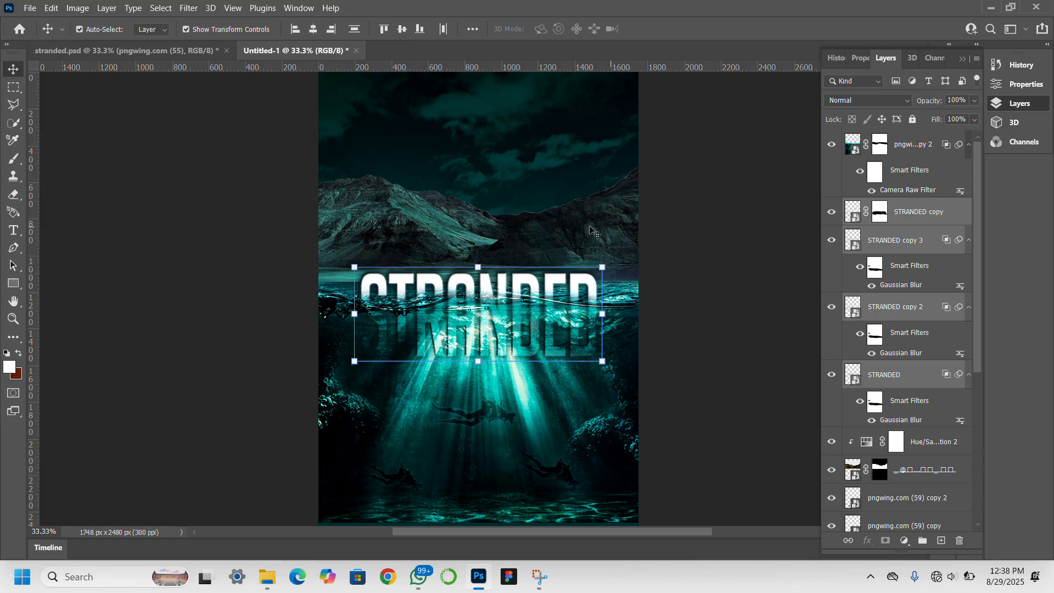
click(177, 274)
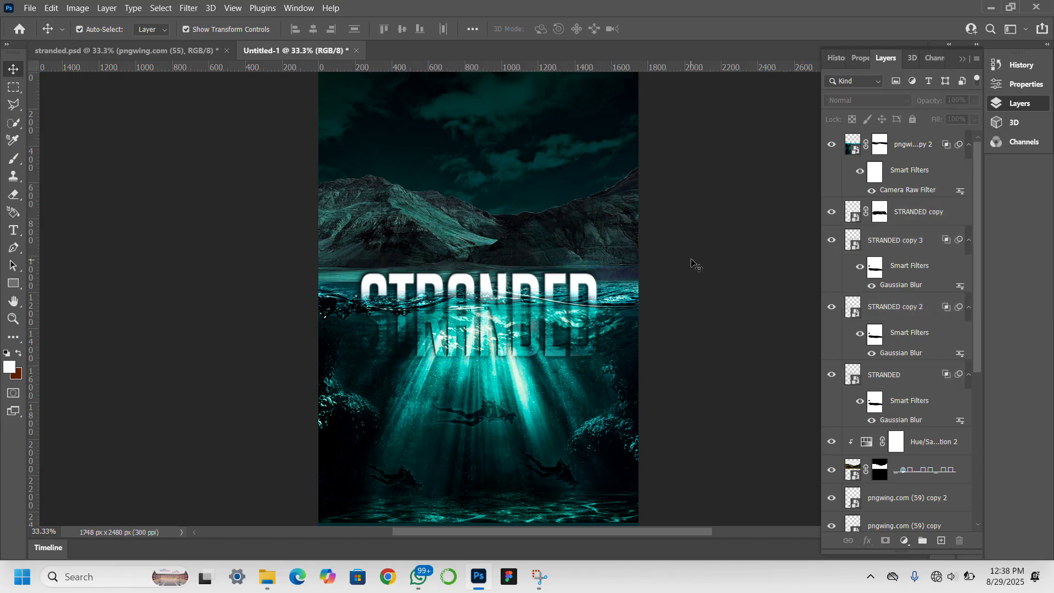
click(472, 199)
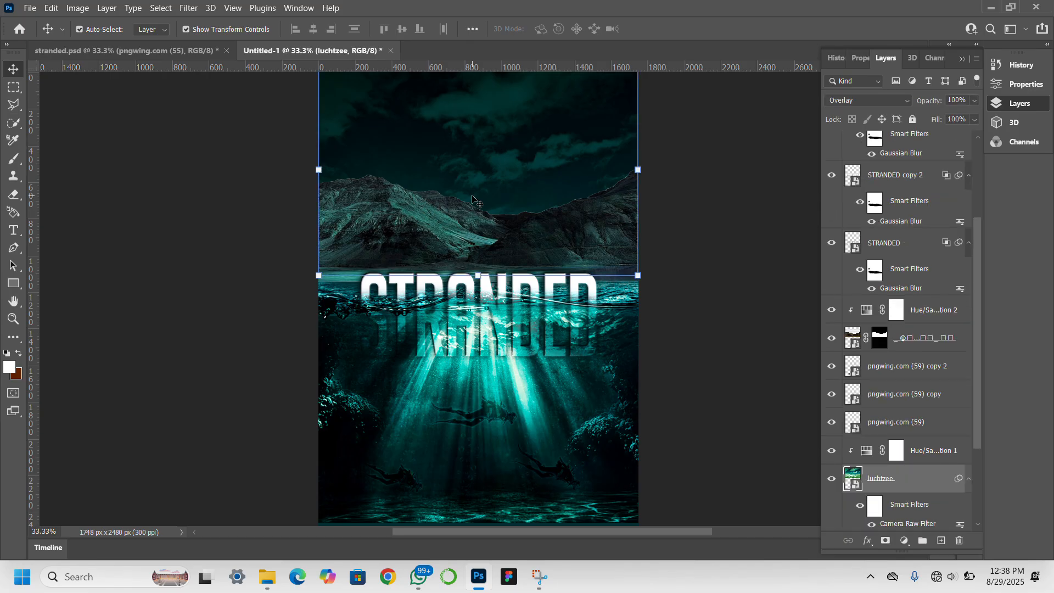
Undo the accidental luchtzee move and shift the mountain image about 57 px lower.
drag(470, 184, 469, 200)
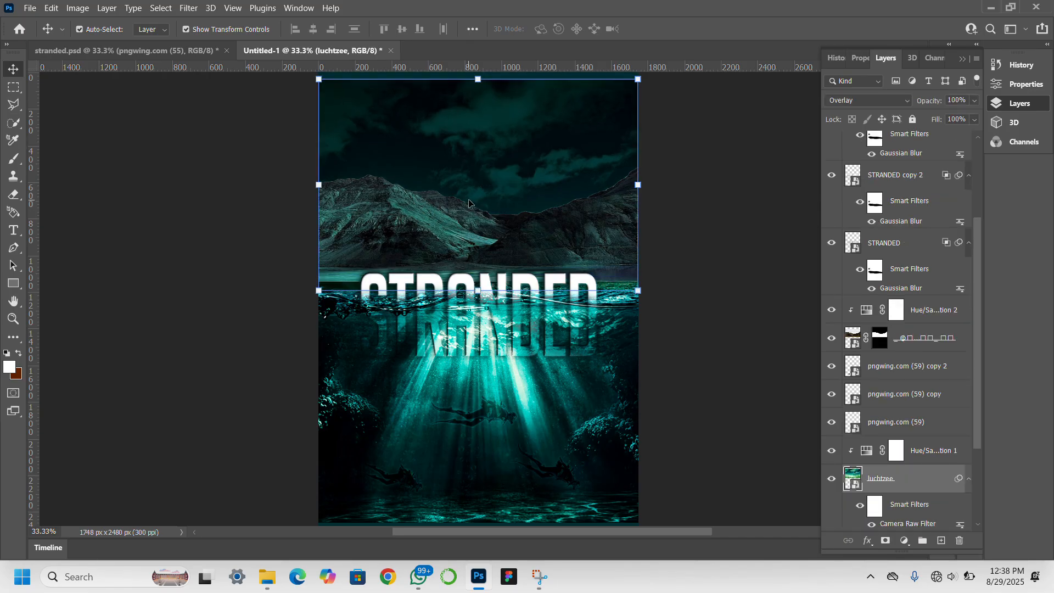
key(ctrl+z)
click(409, 224)
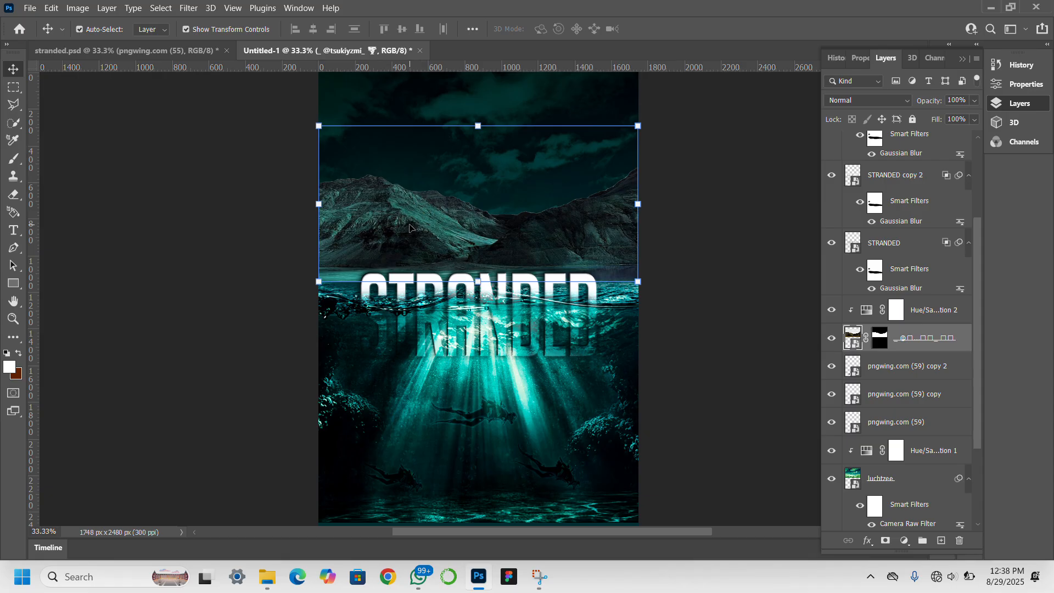
drag(404, 224, 404, 235)
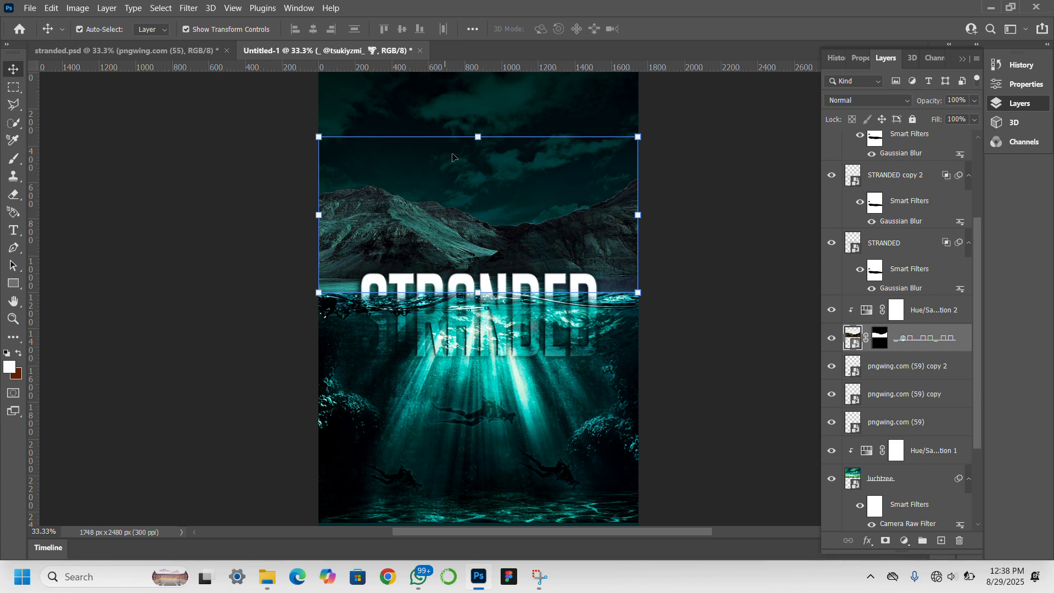
click(680, 199)
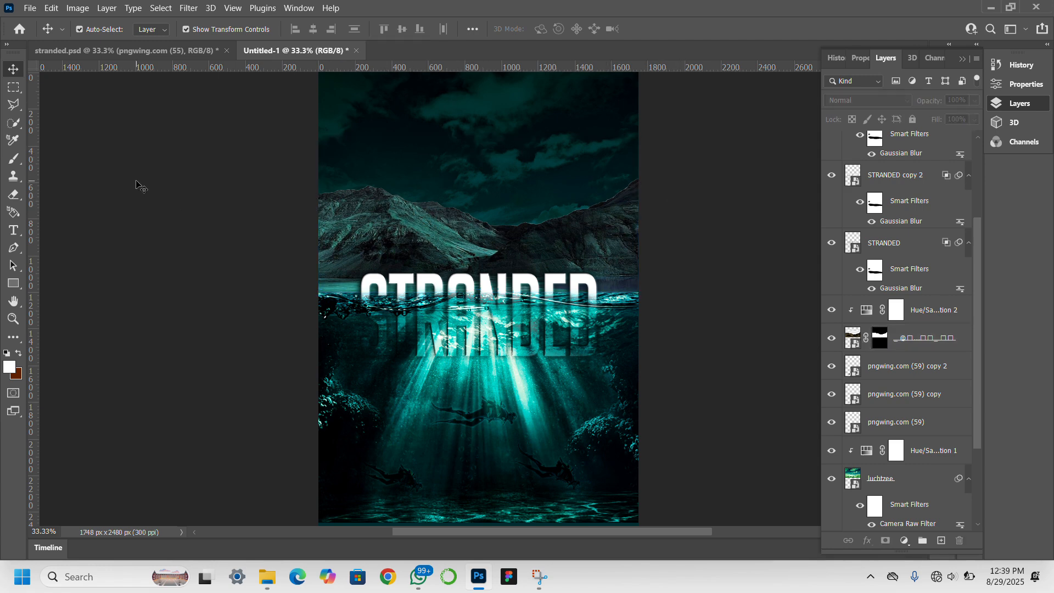
Create a text layer near the cover top and clear its placeholder text.
click(14, 230)
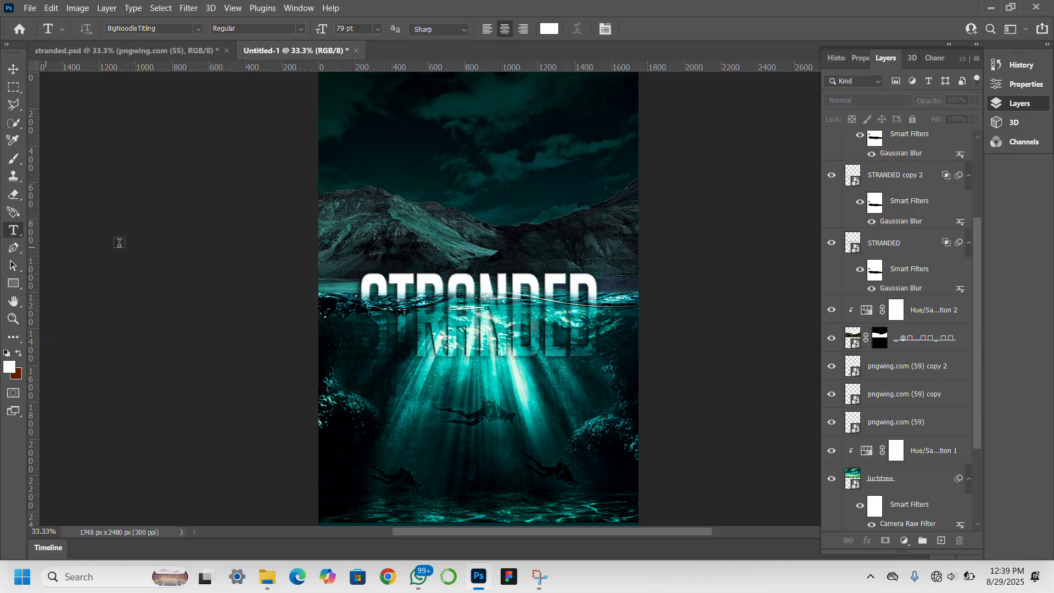
click(403, 133)
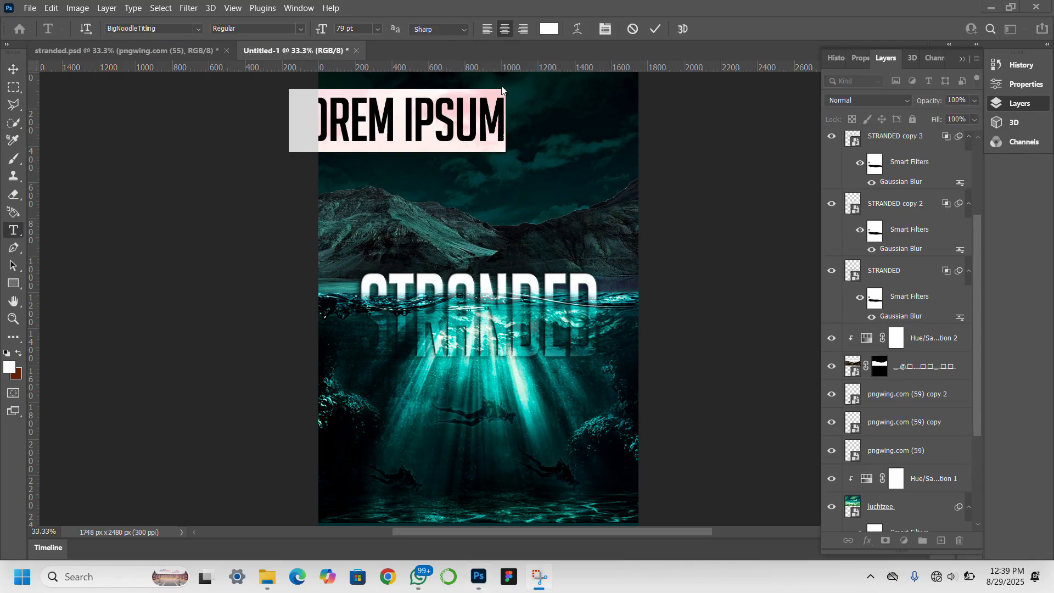
click(506, 121)
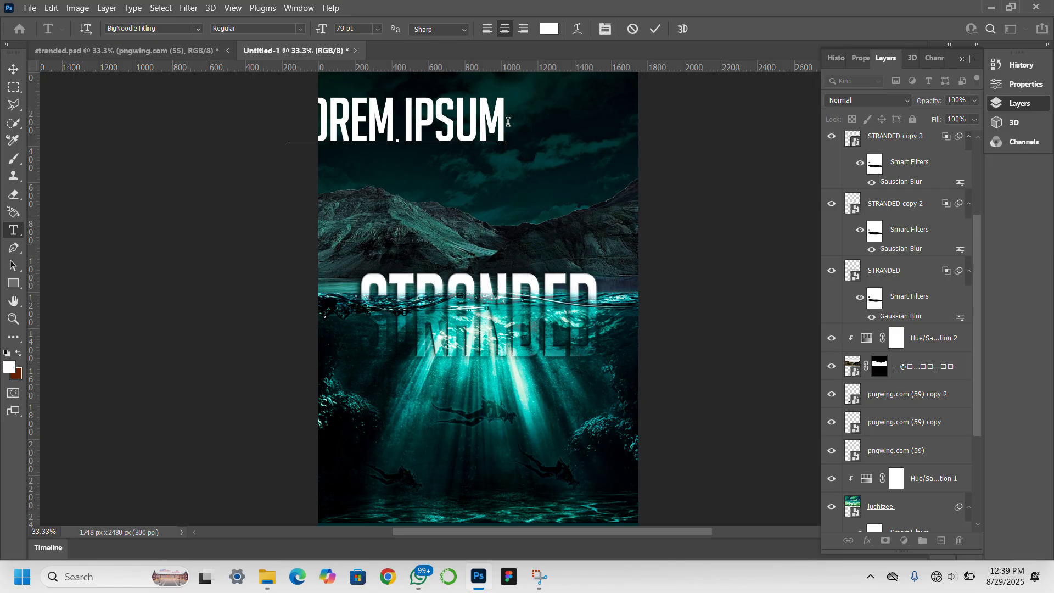
key(Left)
key(Delete)
key(Left)
key(Left)
key(Left)
key(Left)
key(Left)
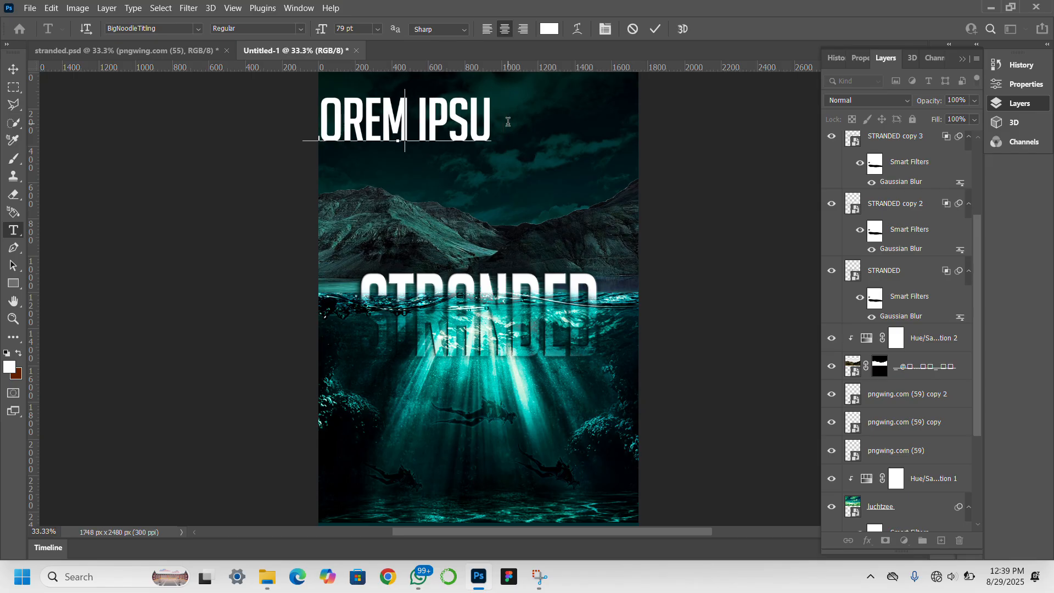
key(ctrl+a)
key(BackSpace)
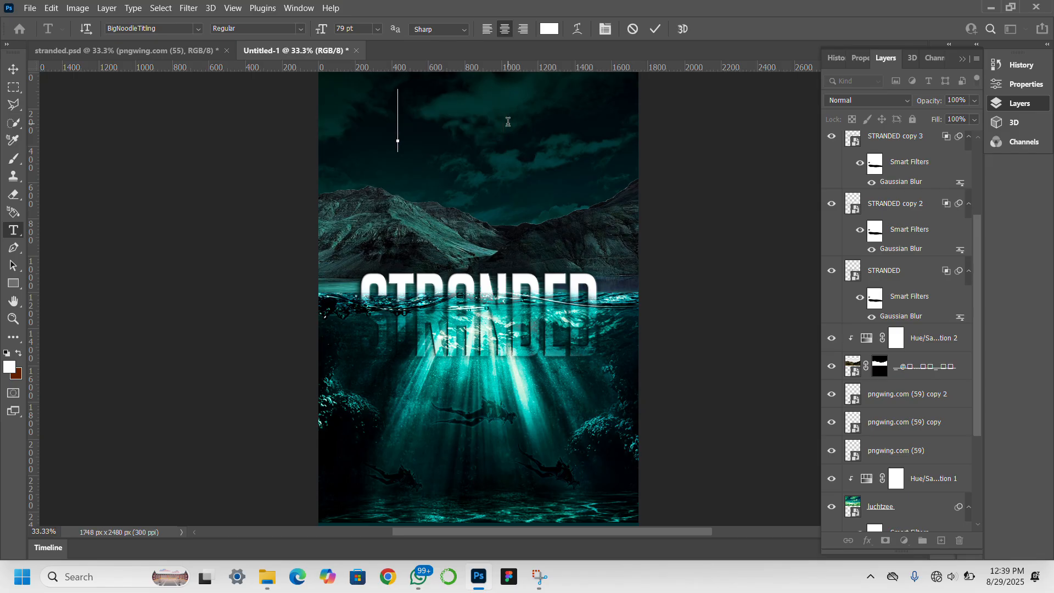
Type the tagline 'A WHITE-KNUCKLE ADVENTURE' / 'ABOVE AND BELOW THE SEA' on two lines.
text(A WH)
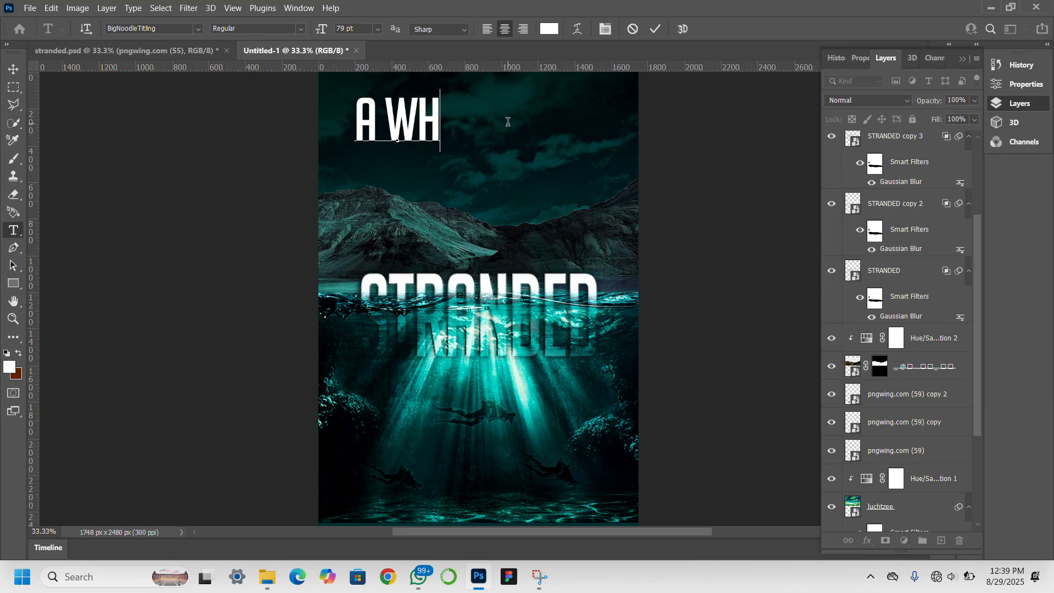
text(ITE)
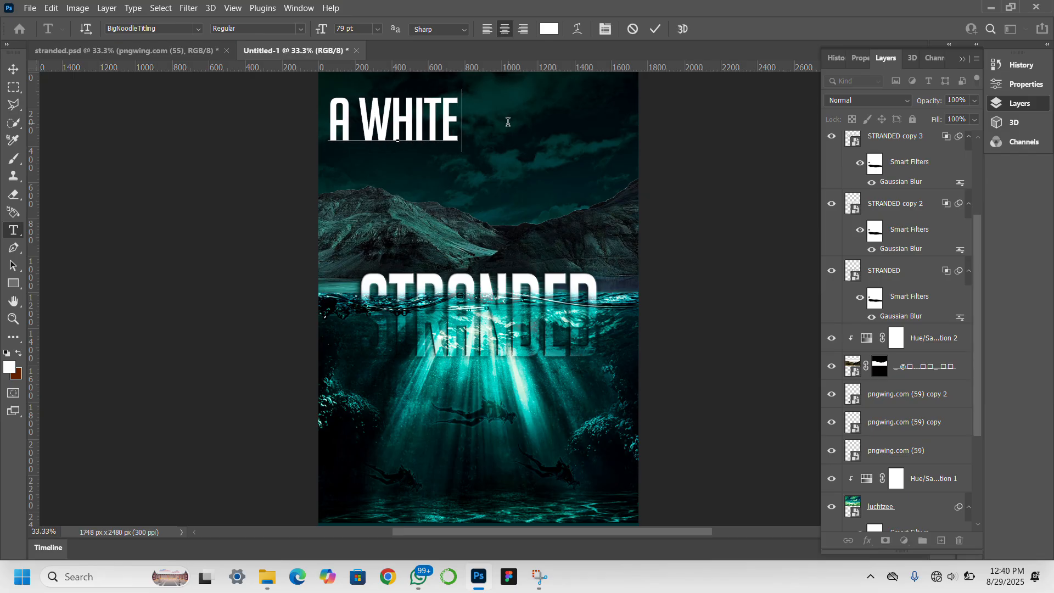
text(-KNU)
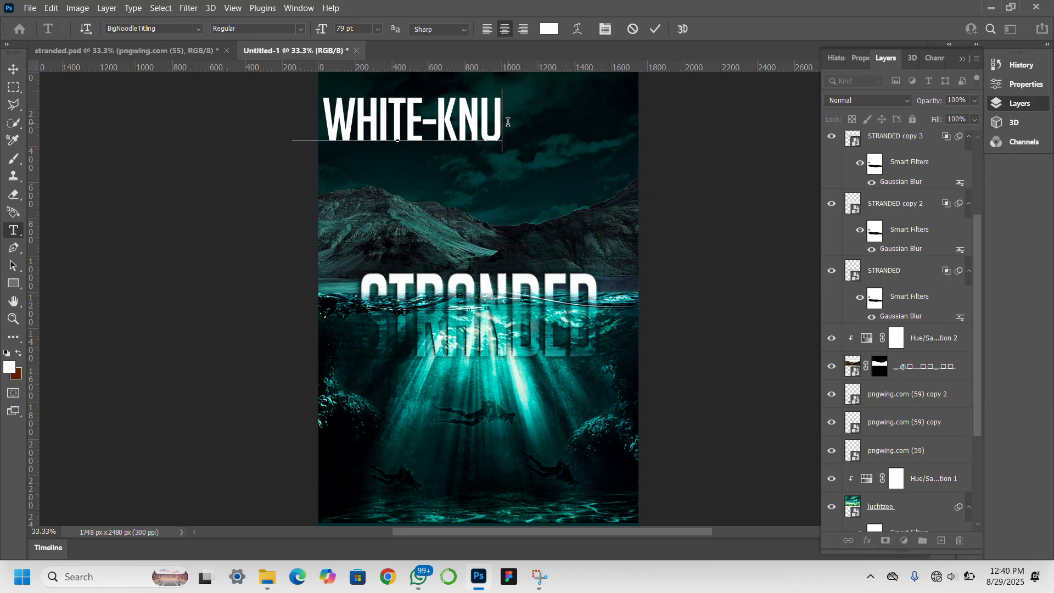
text(V)
key(BackSpace)
text(C)
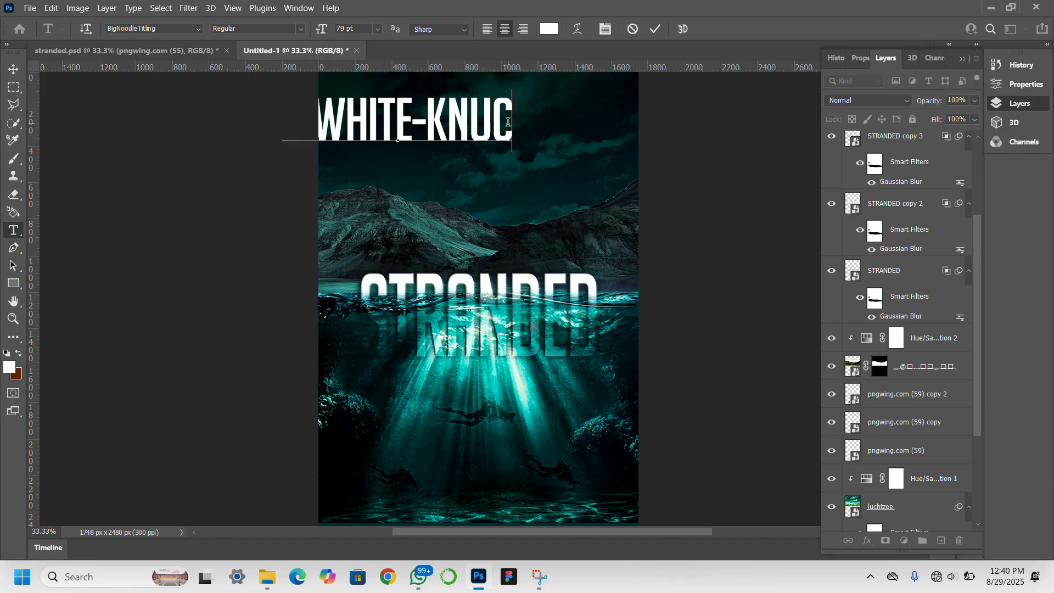
text(KLE )
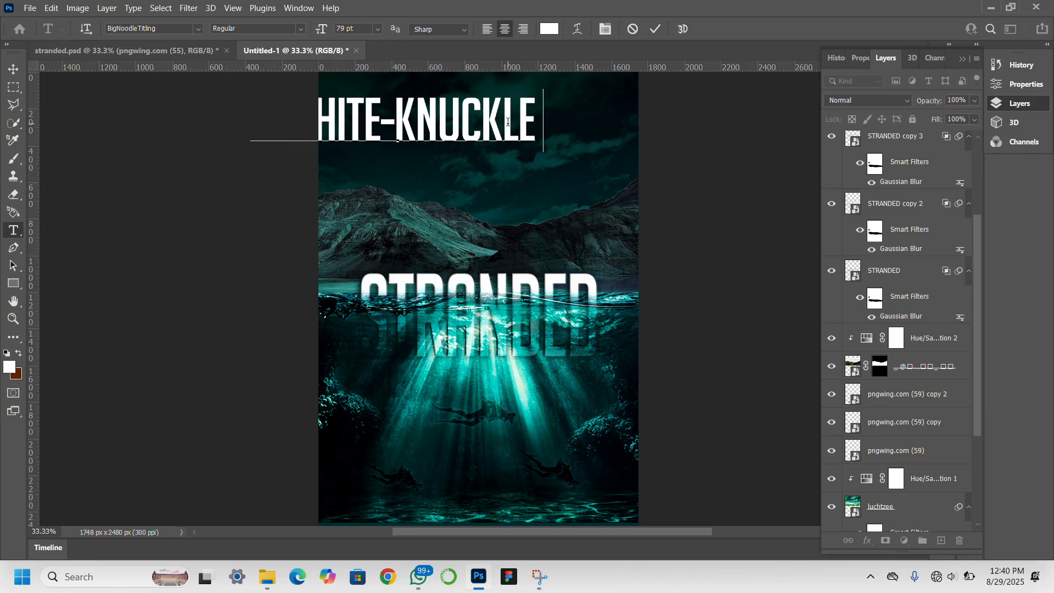
text(ADVEN)
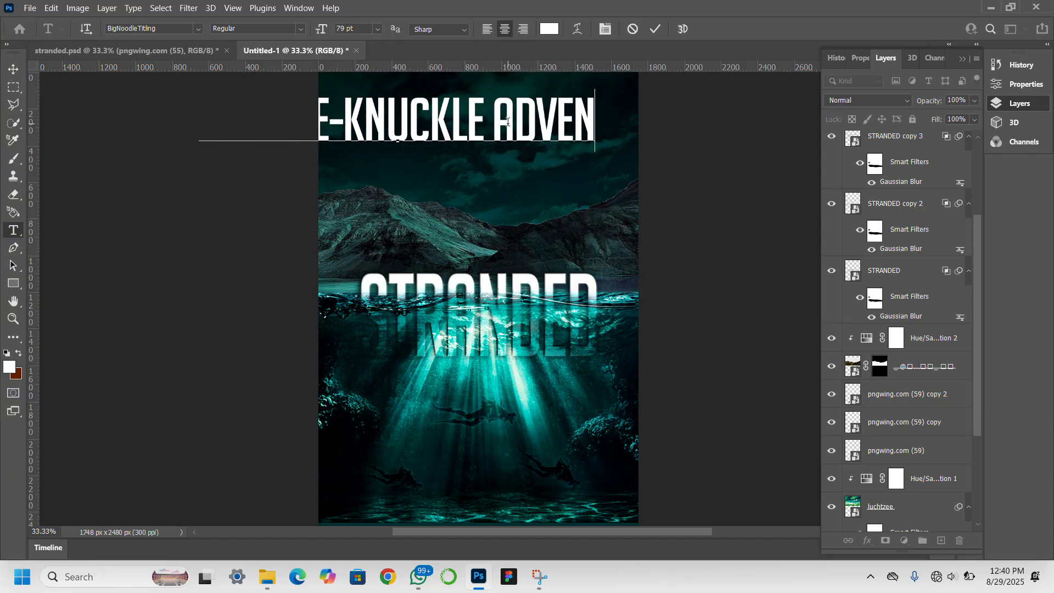
text(TURE)
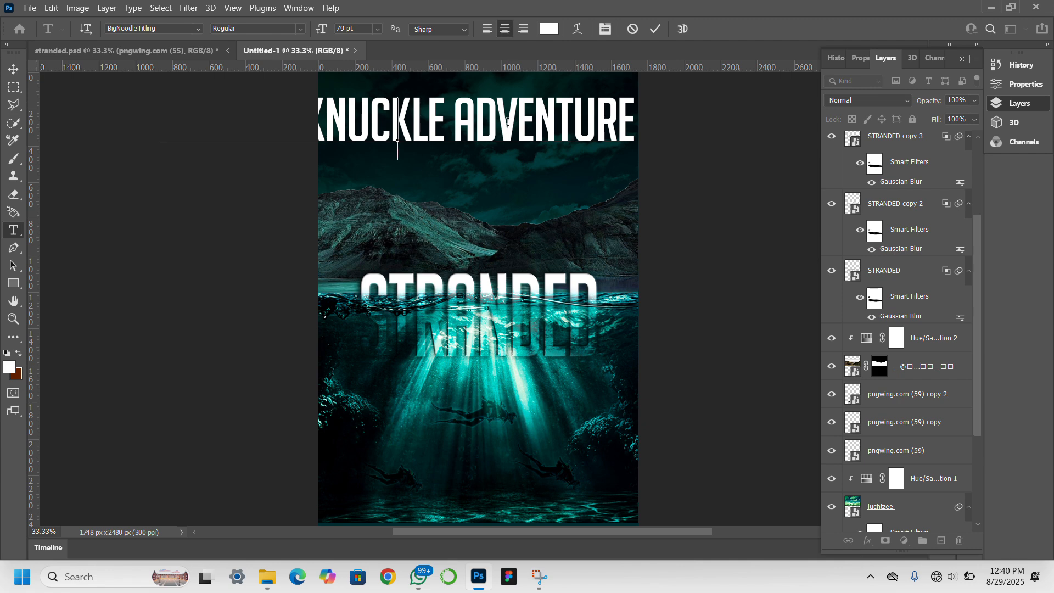
key(Return)
text(R)
text(O)
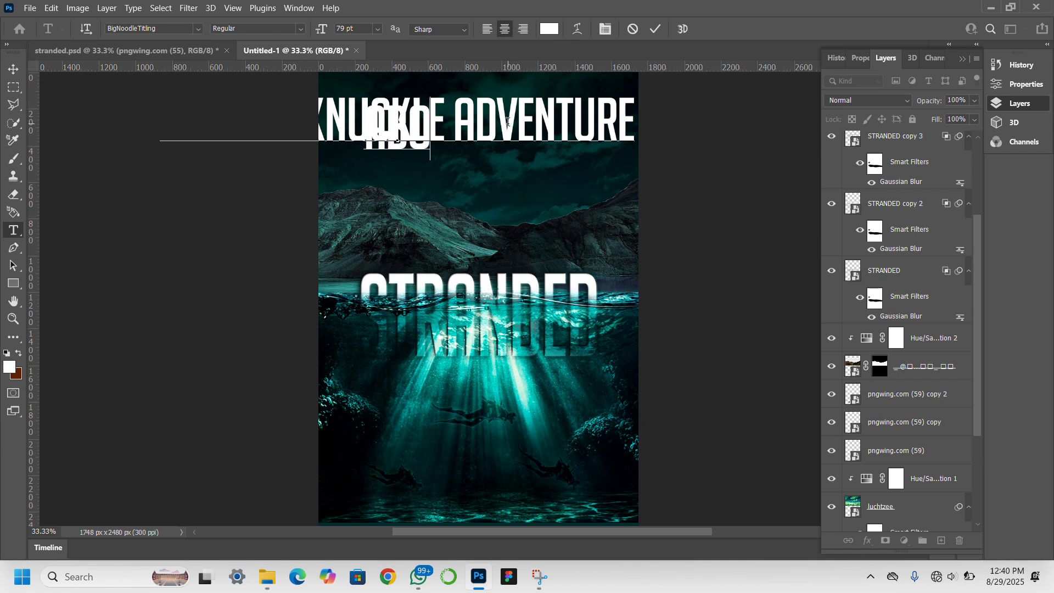
text(VE AND BEL)
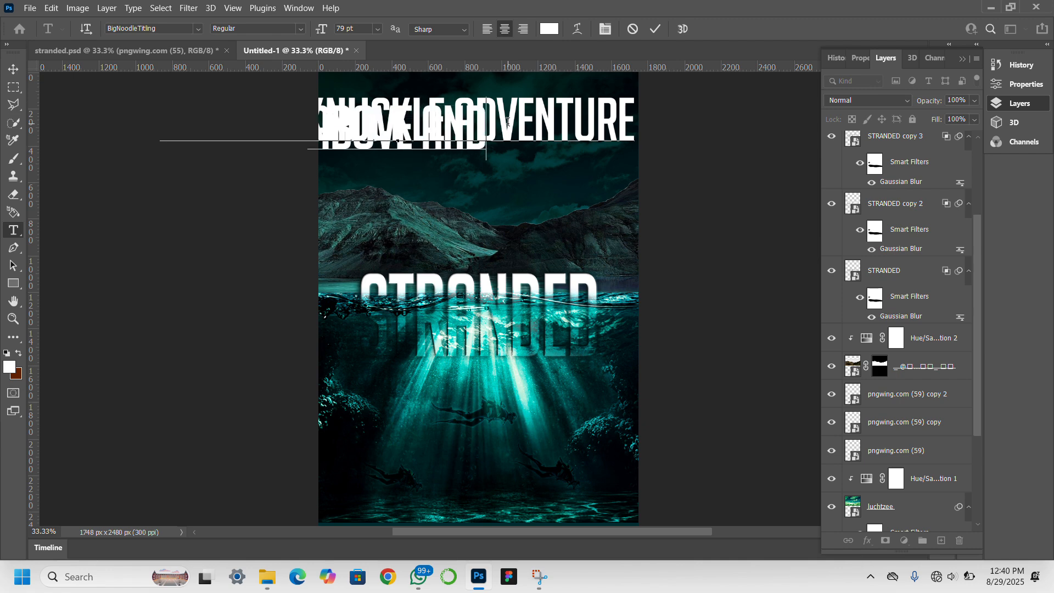
text(OW THE W)
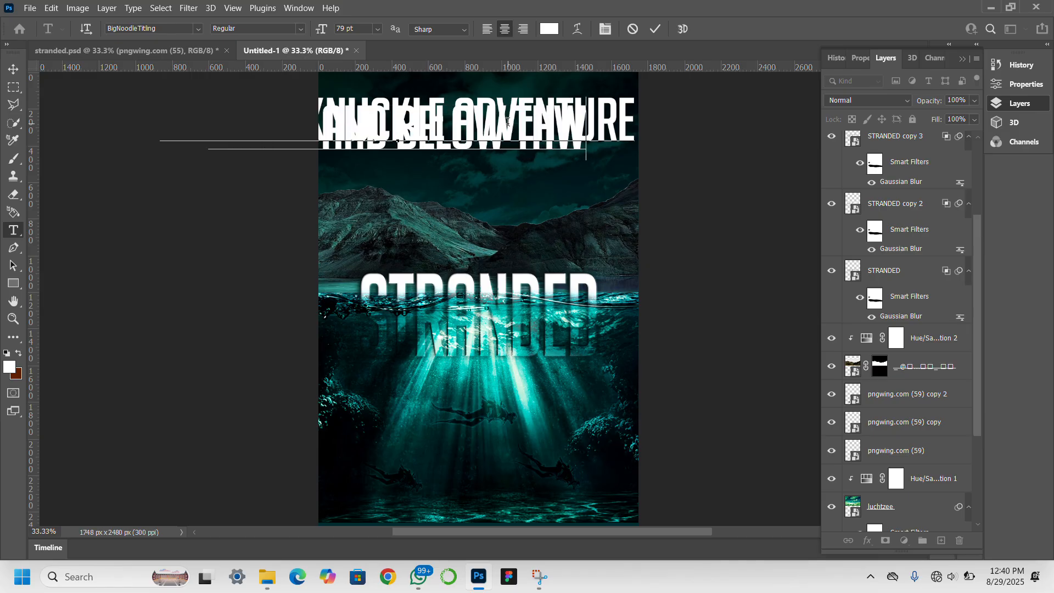
key(BackSpace)
text(E SEA)
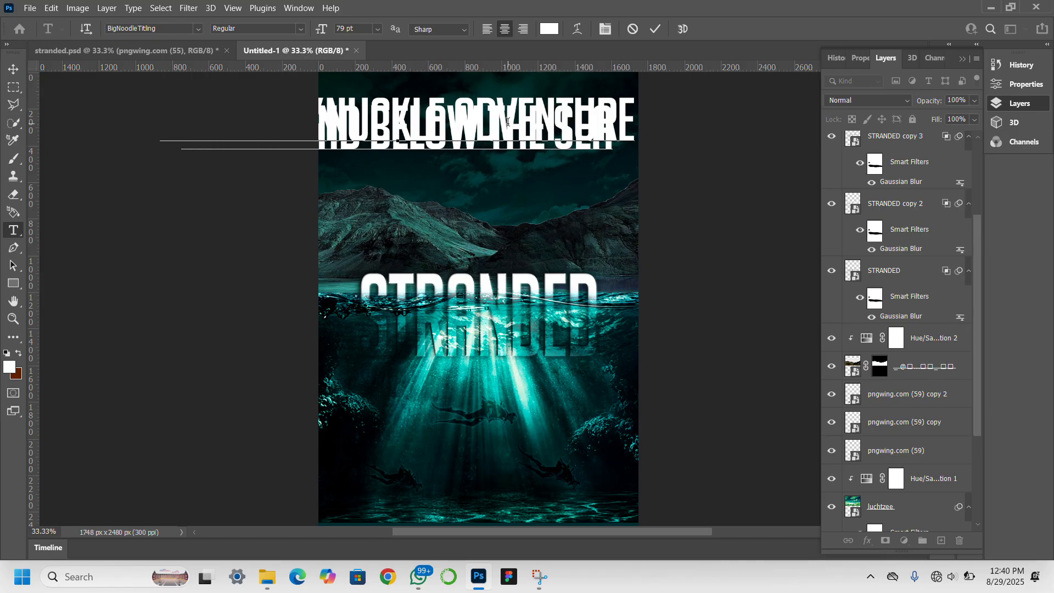
click(14, 68)
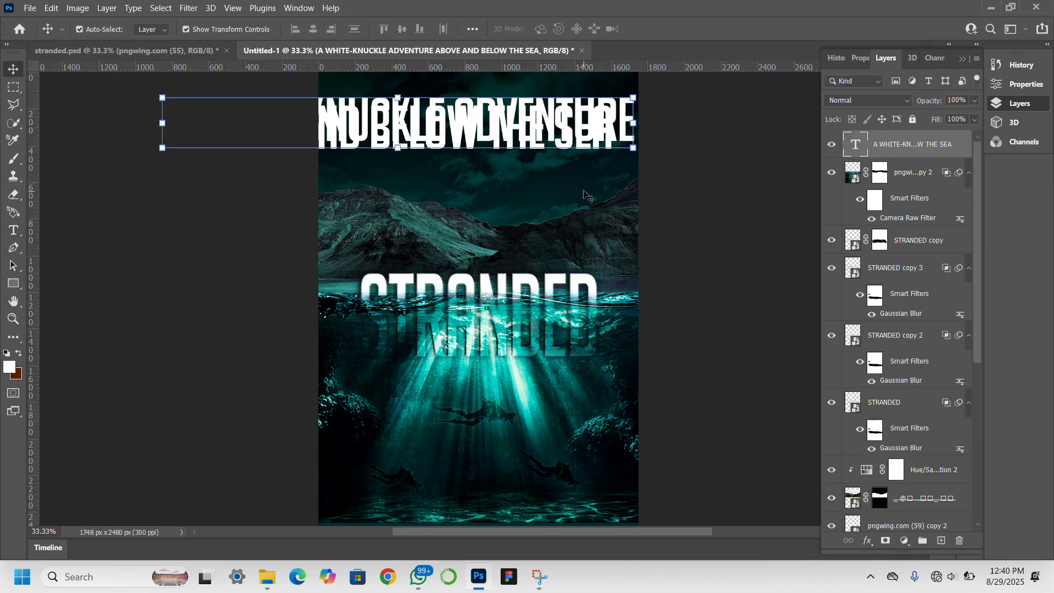
Switch the tagline to Times New Roman Regular and shrink its size.
click(860, 55)
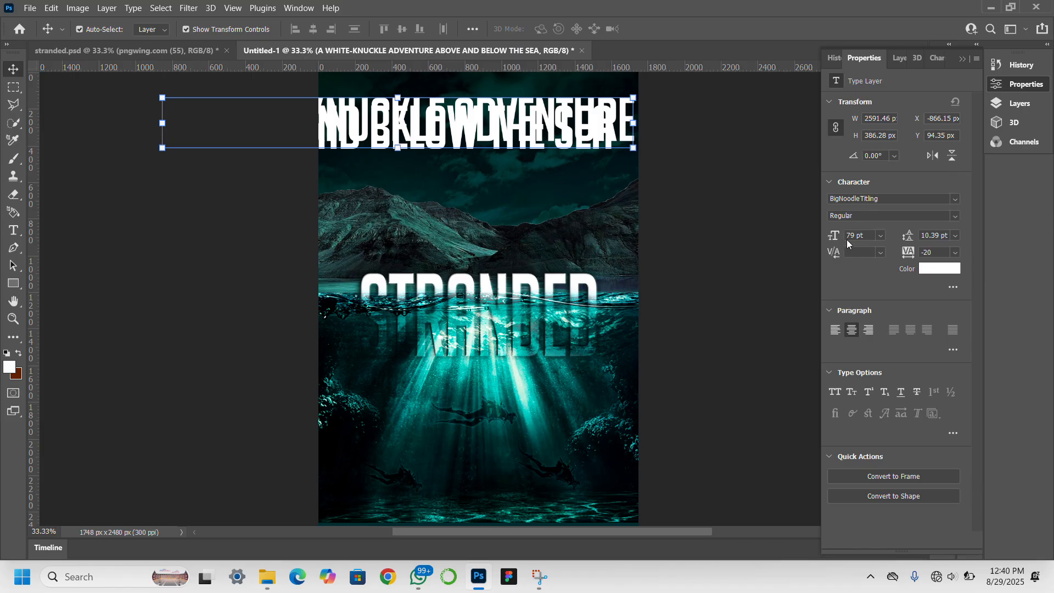
drag(832, 234, 795, 230)
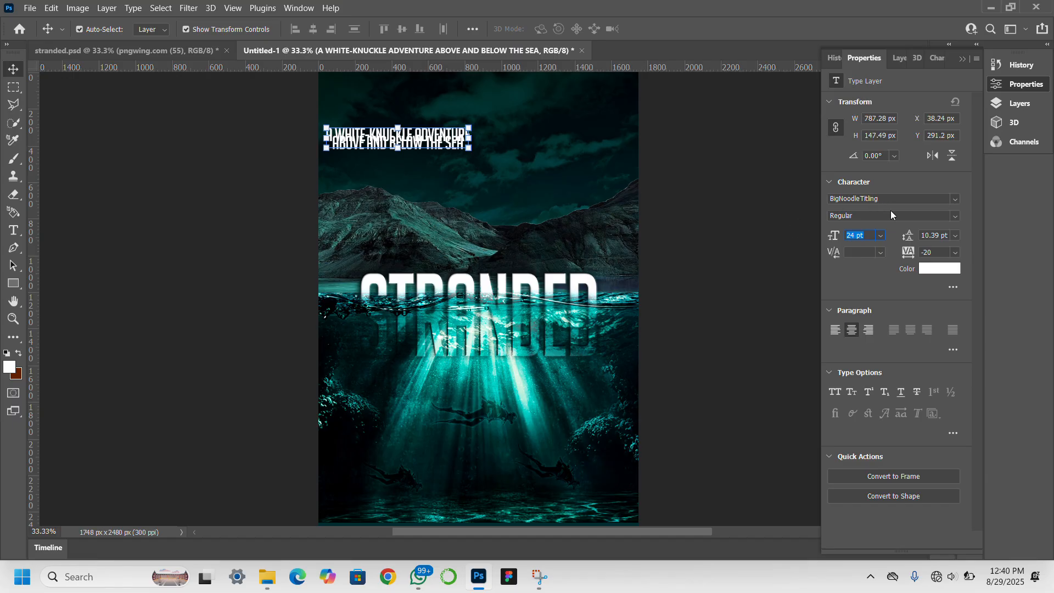
click(905, 198)
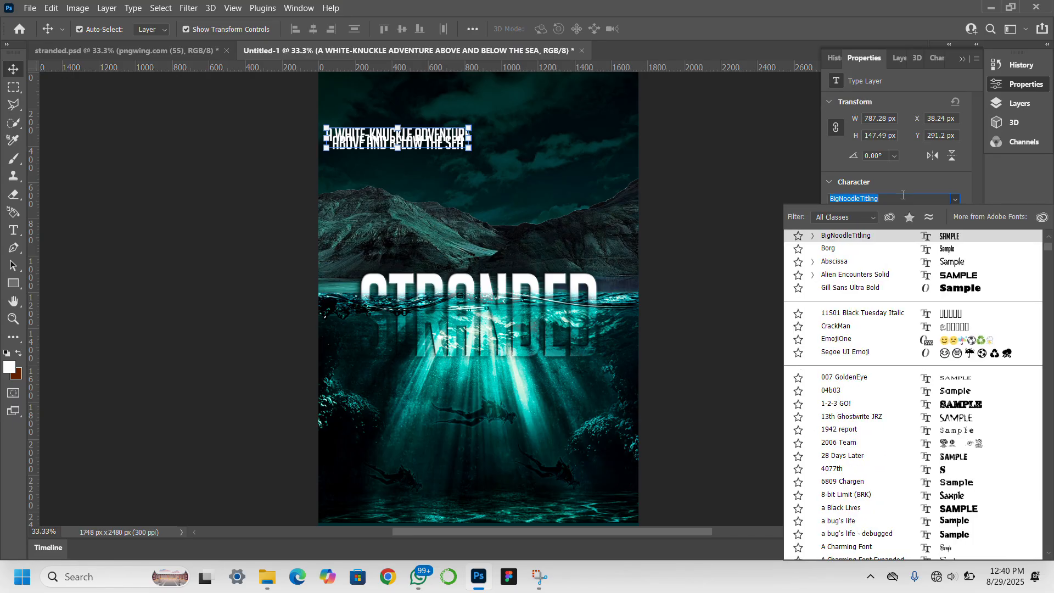
text(TIM)
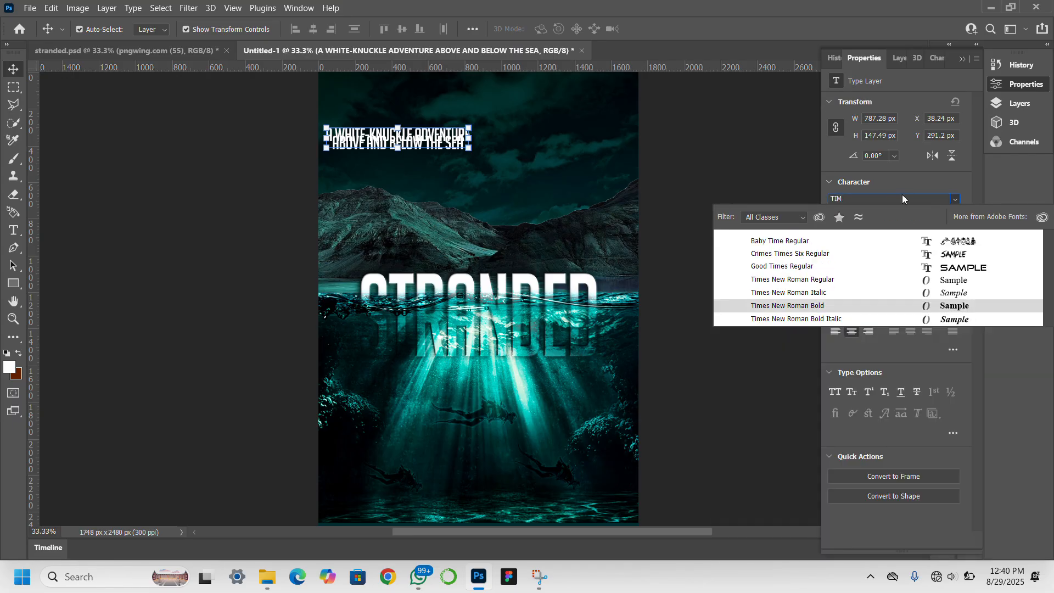
click(901, 279)
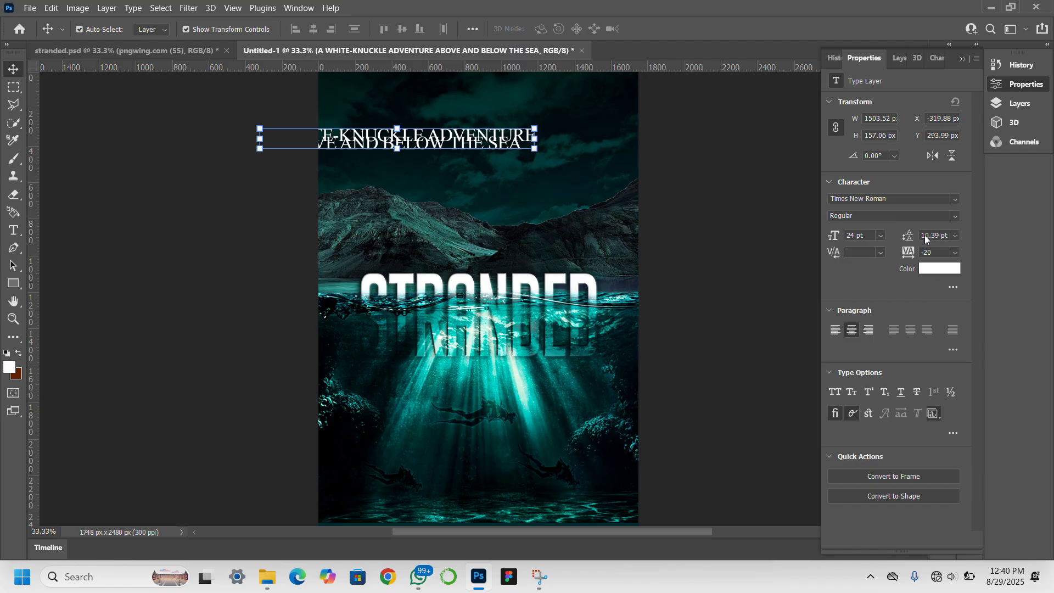
drag(910, 236, 922, 234)
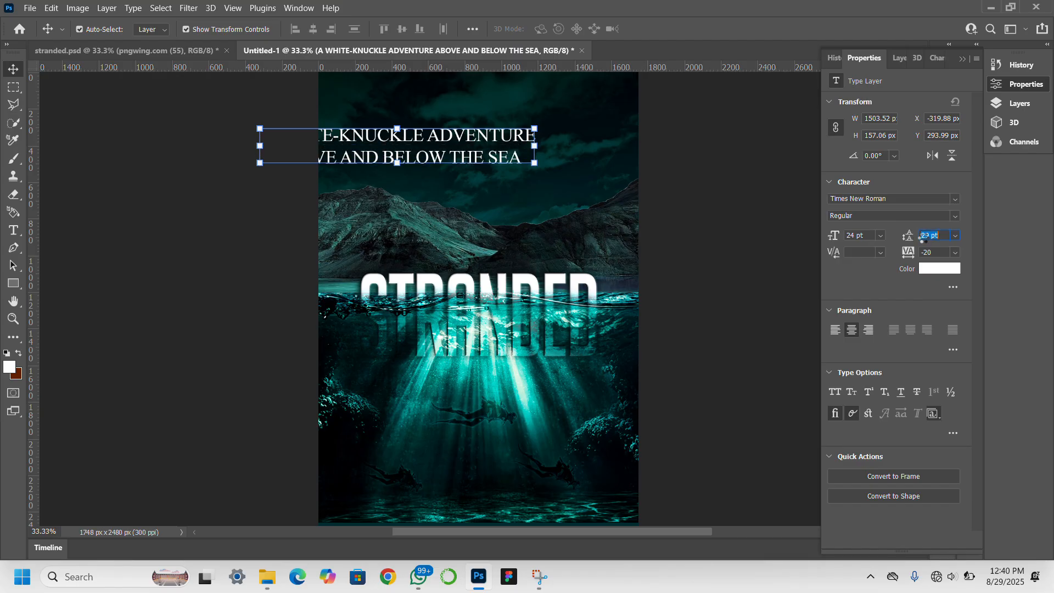
drag(836, 238, 831, 234)
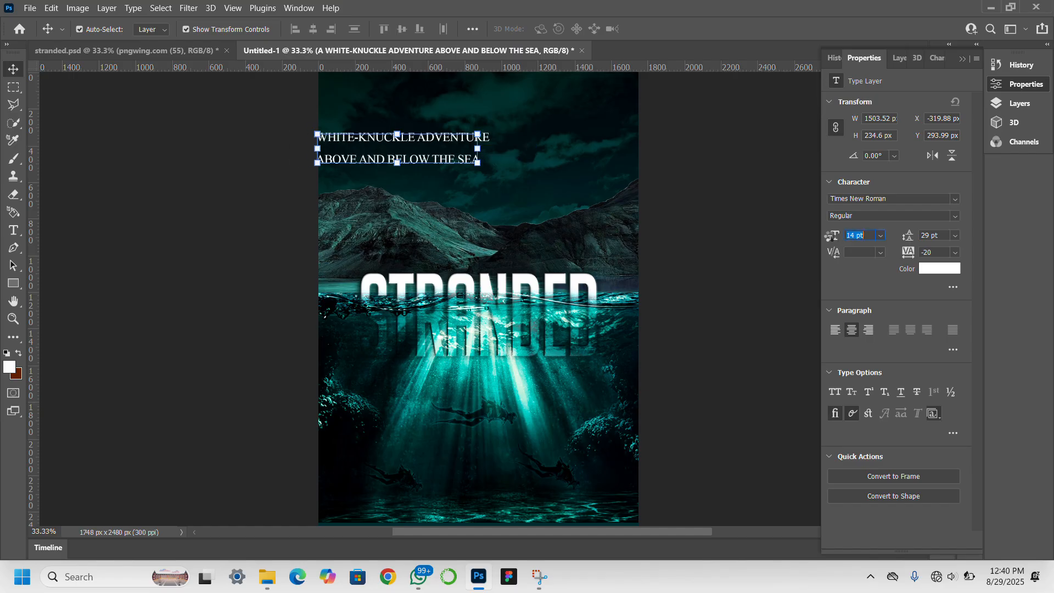
Centre the tagline at the cover top, settling on 14 pt size and 20 pt leading.
drag(443, 138, 520, 101)
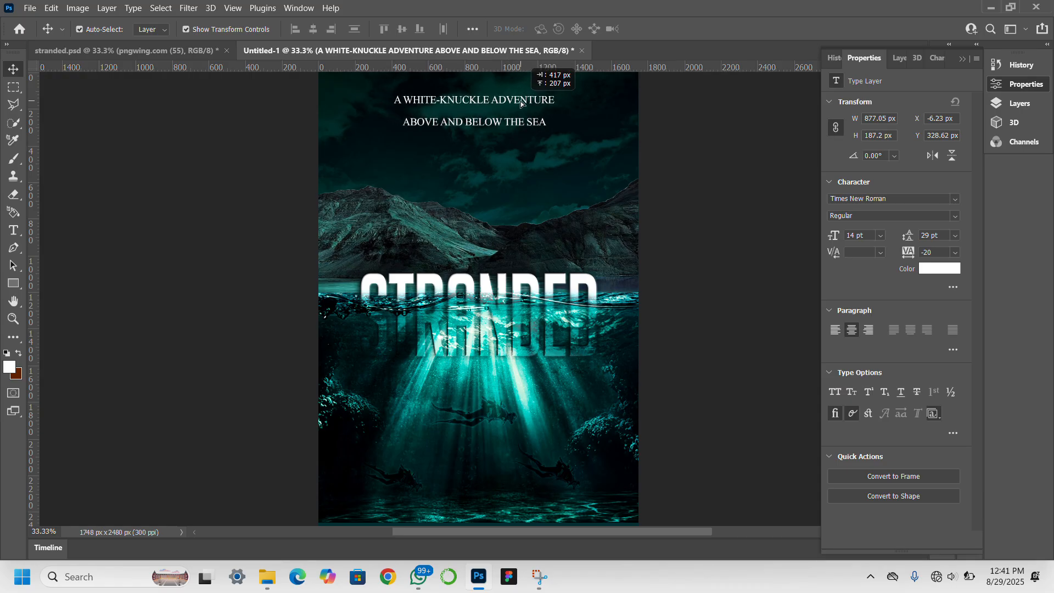
drag(520, 100, 520, 97)
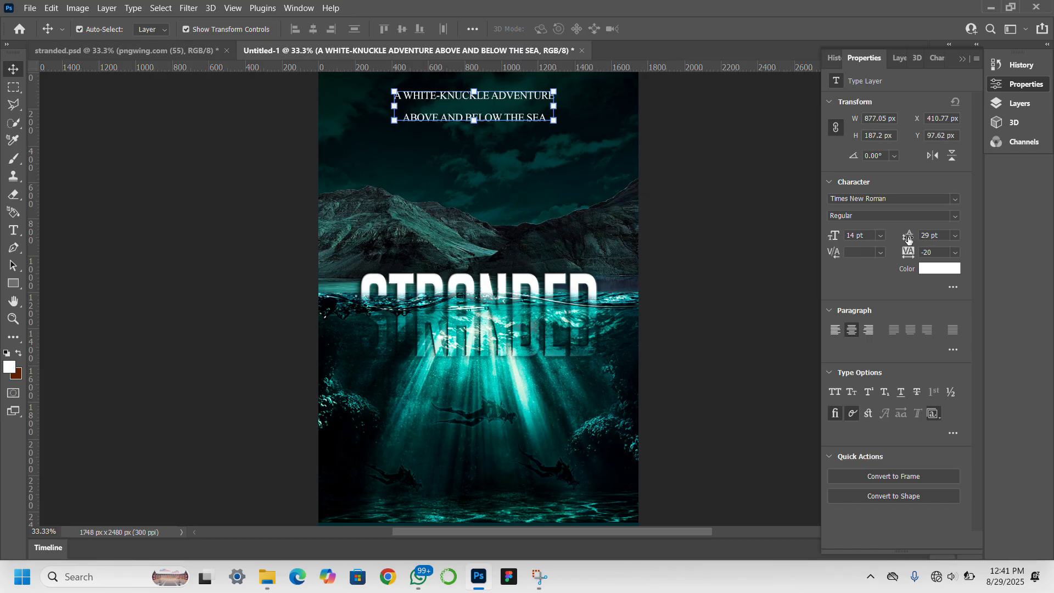
drag(908, 238, 902, 237)
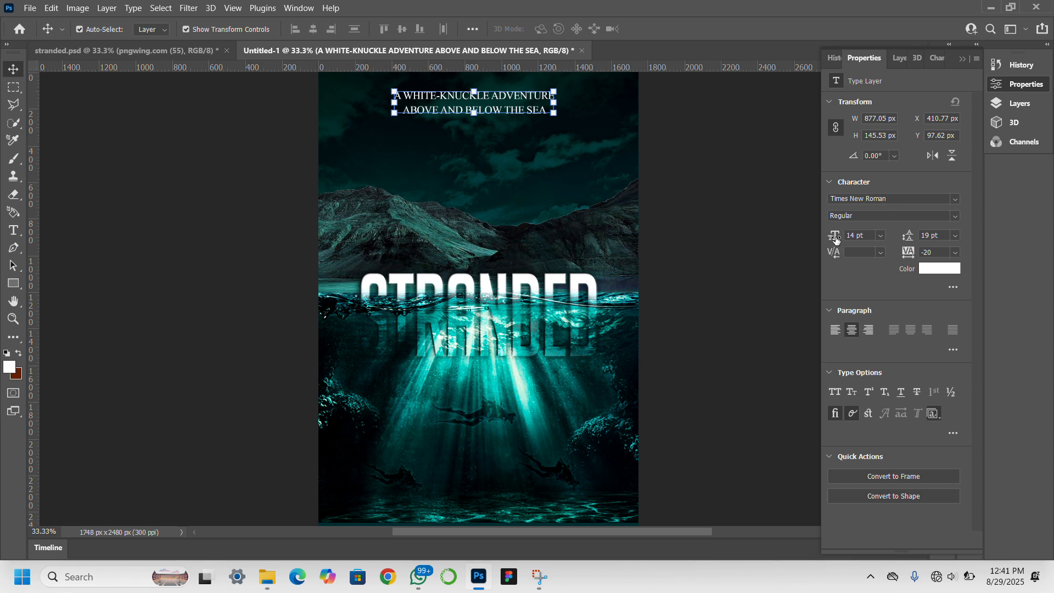
drag(835, 238, 834, 236)
drag(905, 240, 908, 240)
click(770, 248)
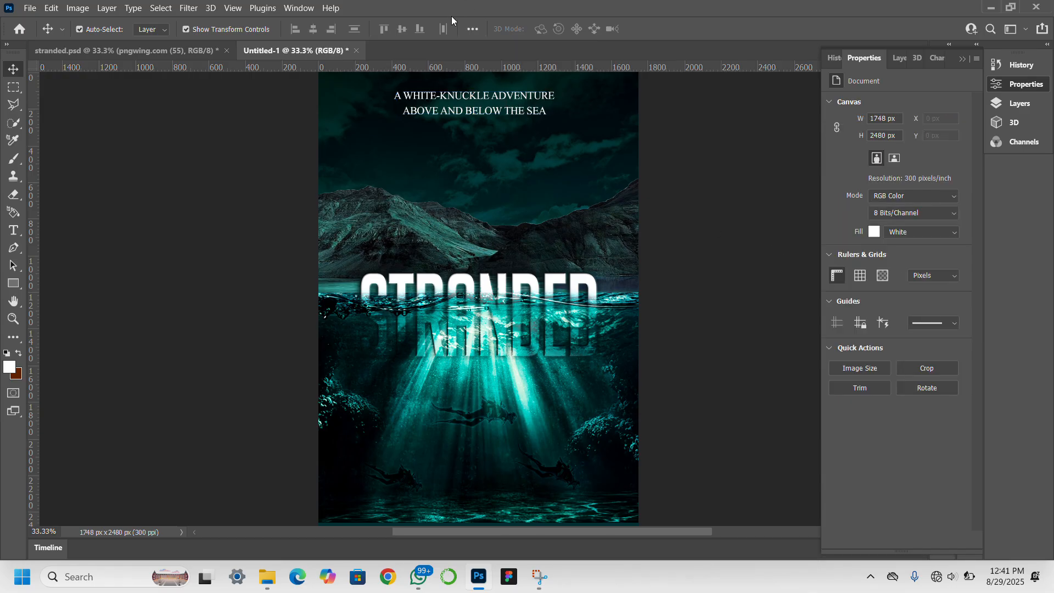
Duplicate the tagline near the cover bottom and type the author's name into it.
click(510, 110)
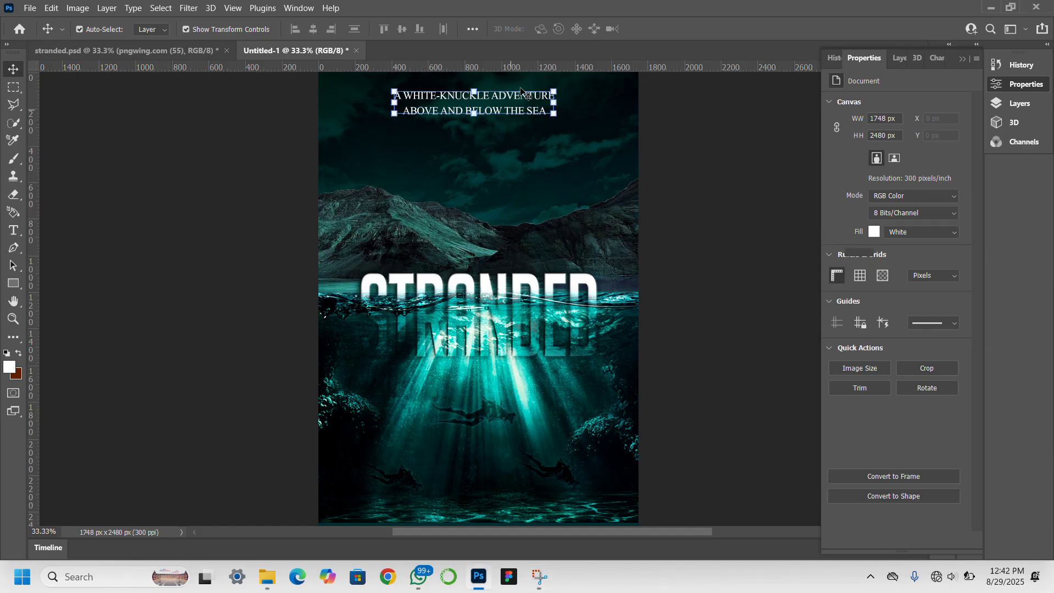
drag(522, 111, 514, 465)
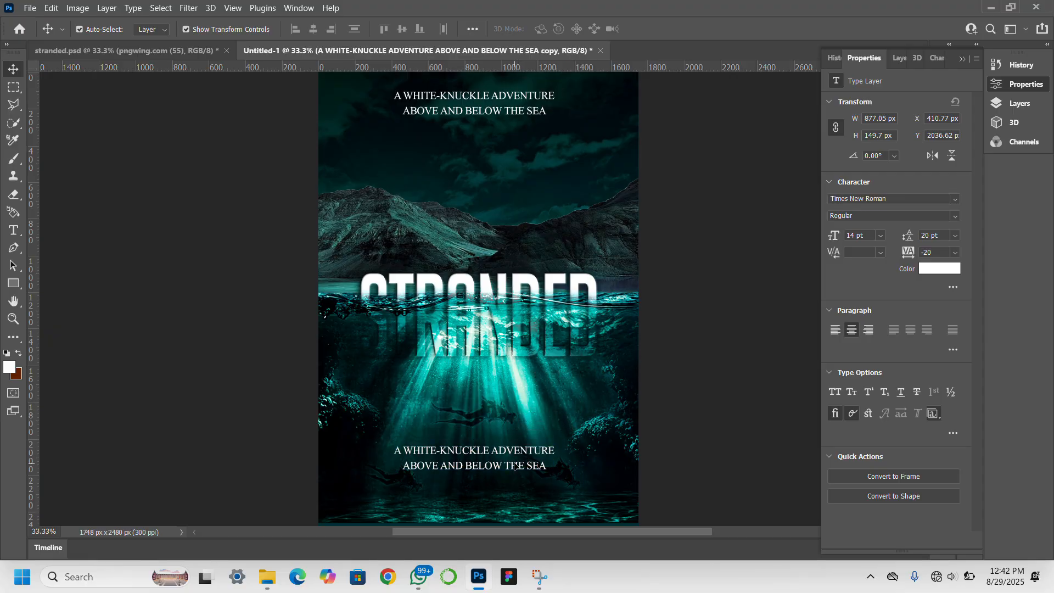
double_click(514, 465)
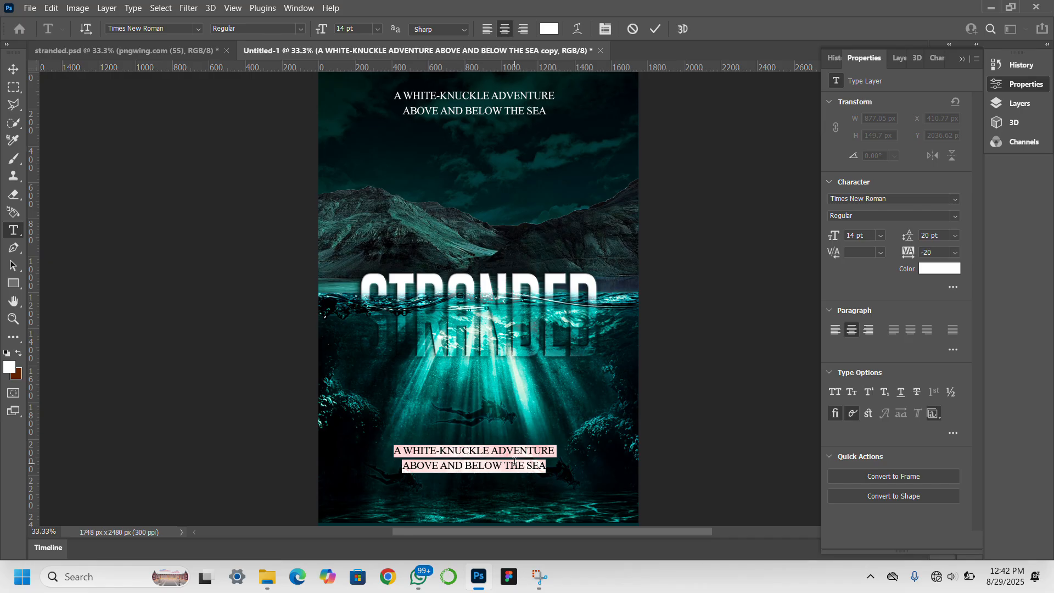
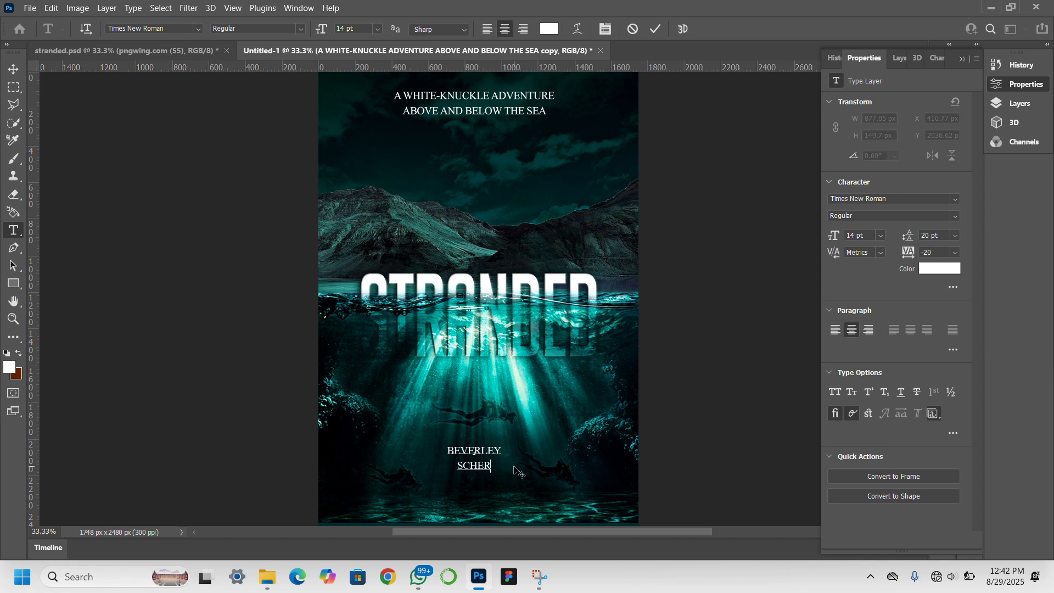
Enlarge the author name, widen its letter spacing, and move it lower.
click(19, 72)
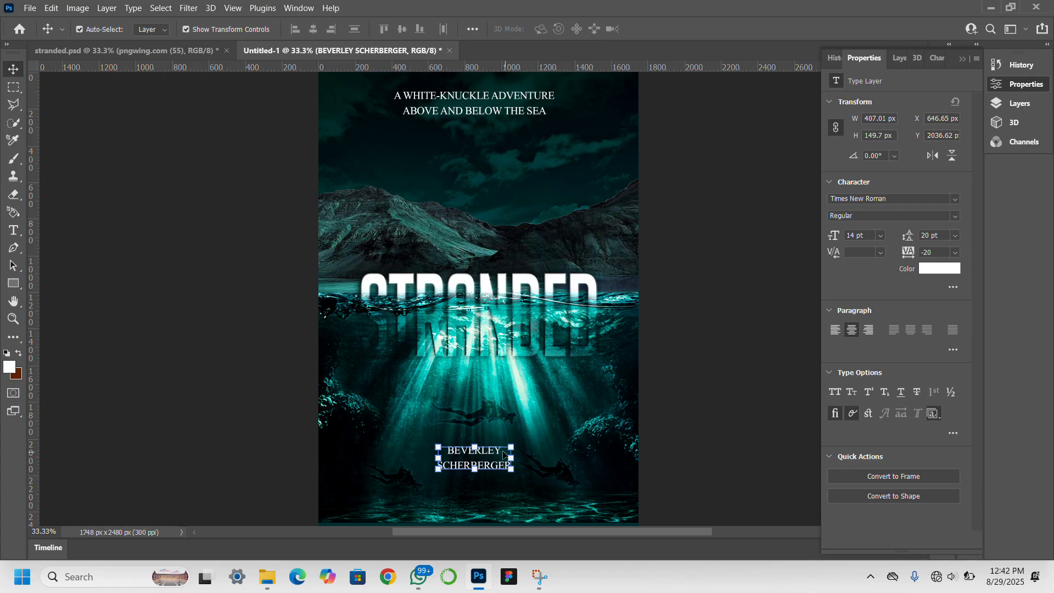
drag(475, 446, 481, 430)
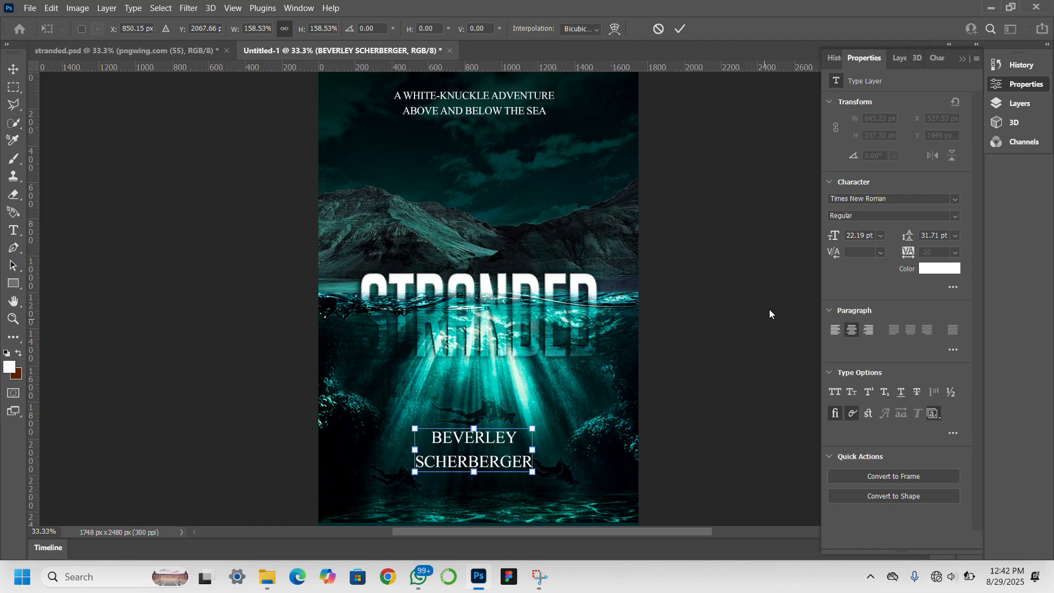
key(Return)
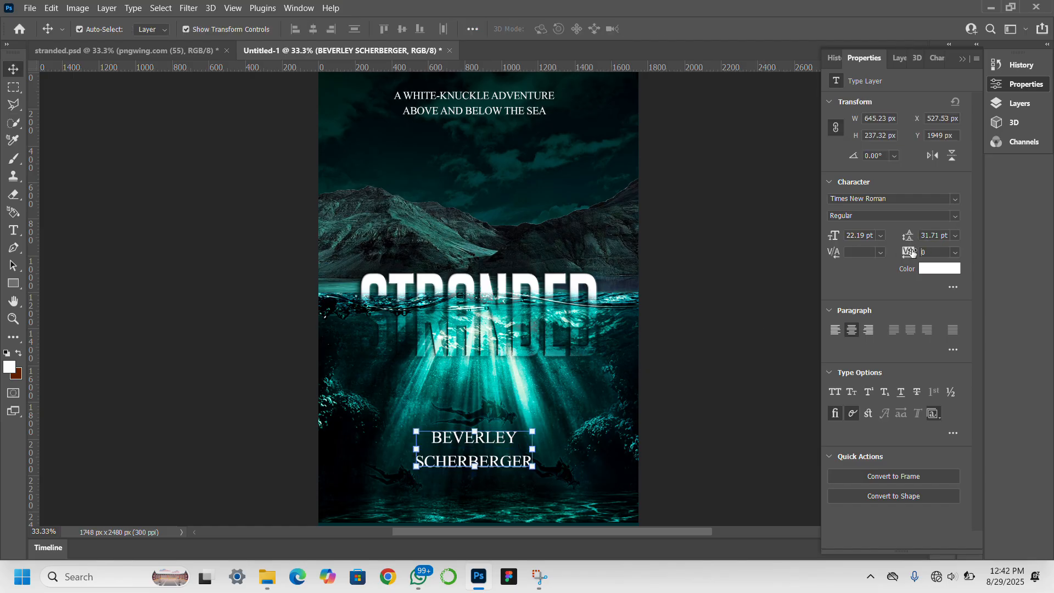
drag(911, 251, 915, 250)
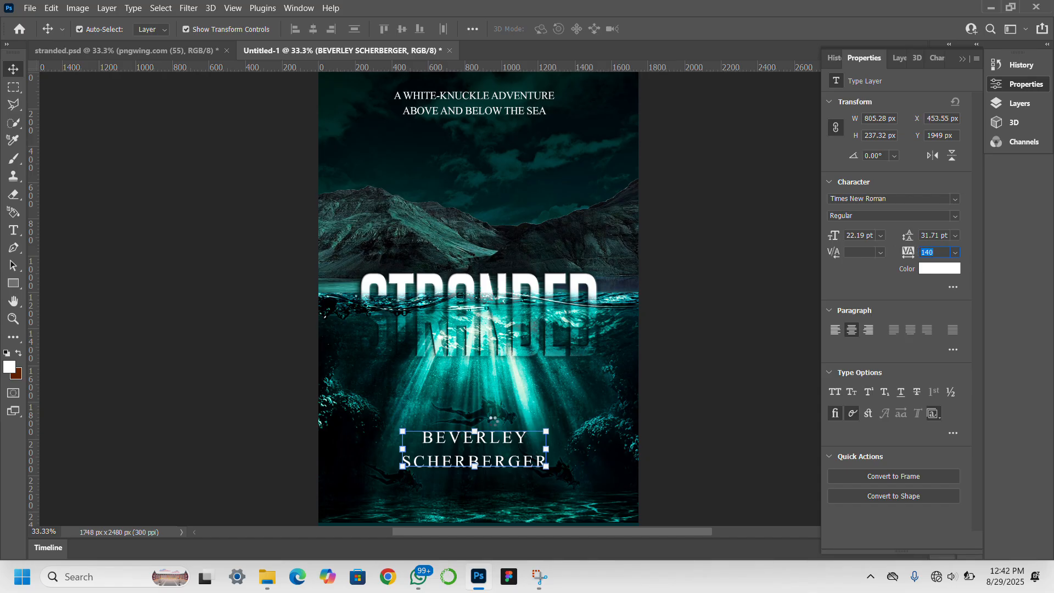
click(488, 442)
drag(494, 446, 498, 461)
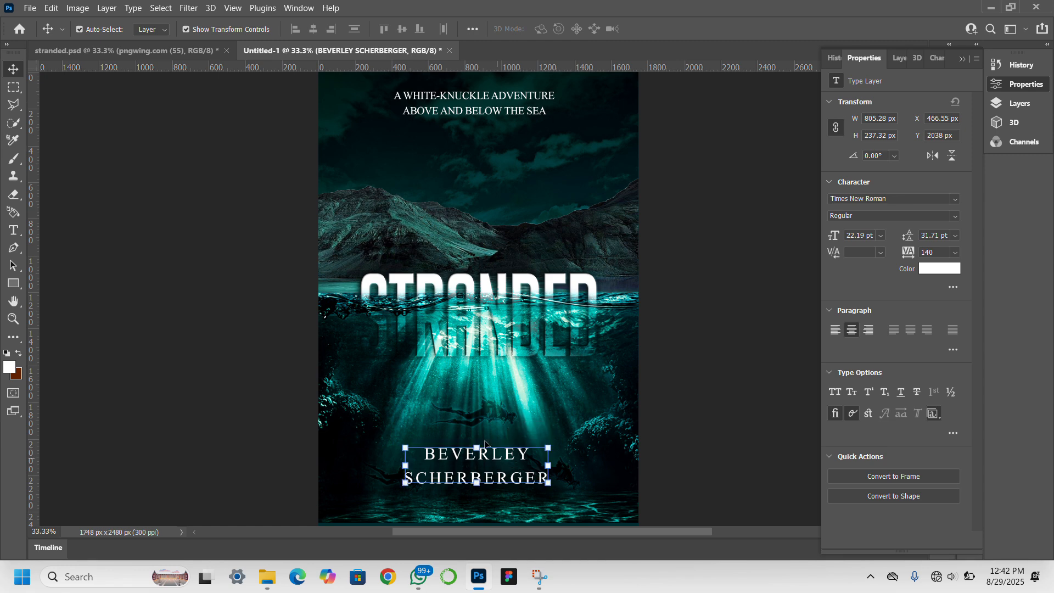
Reposition the tagline slightly lower near the top of the cover.
click(484, 117)
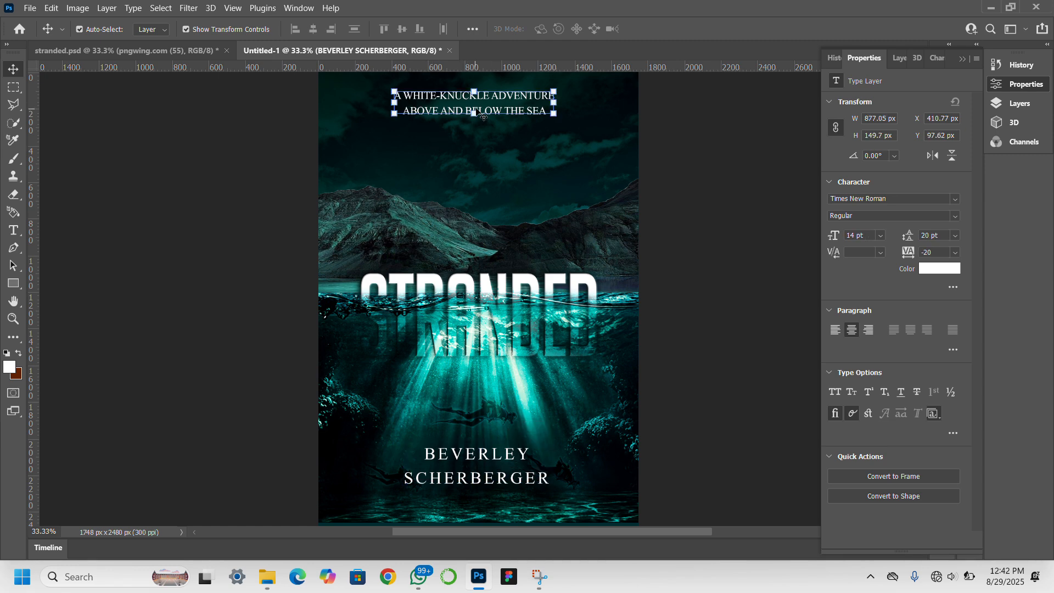
drag(497, 111, 496, 125)
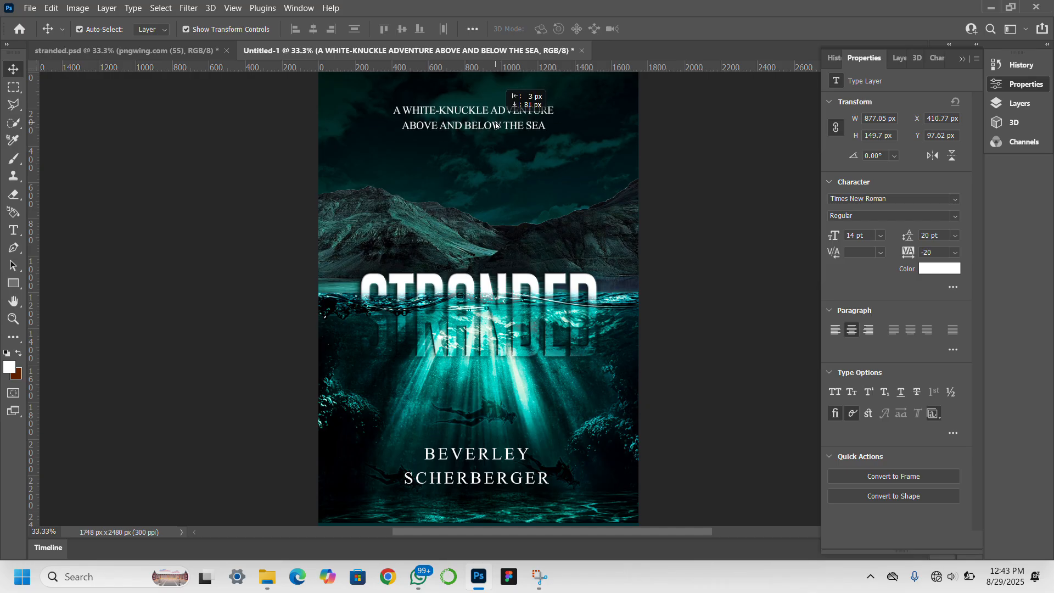
drag(495, 125, 496, 125)
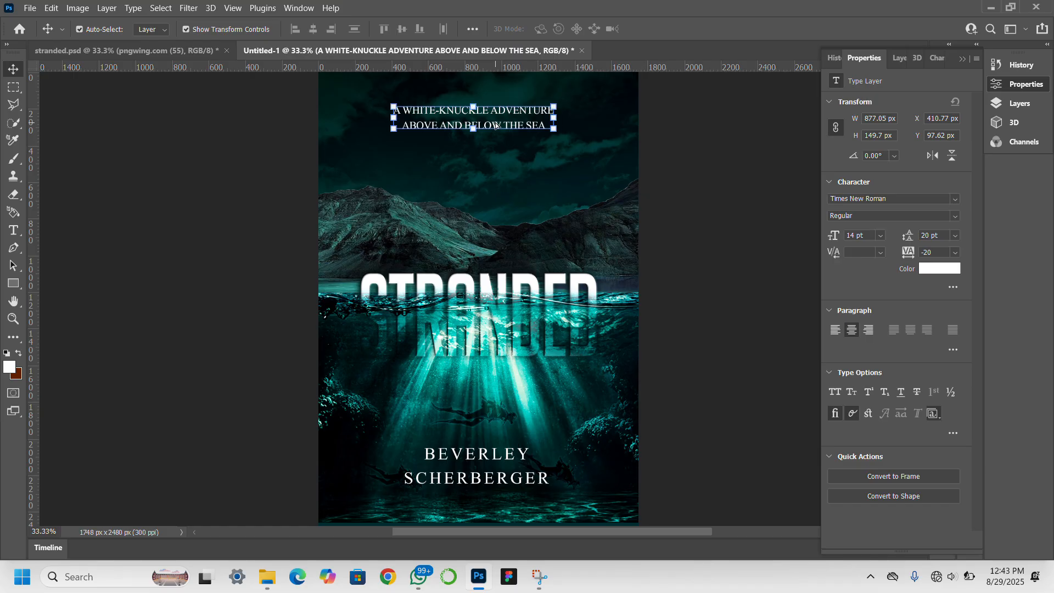
click(183, 277)
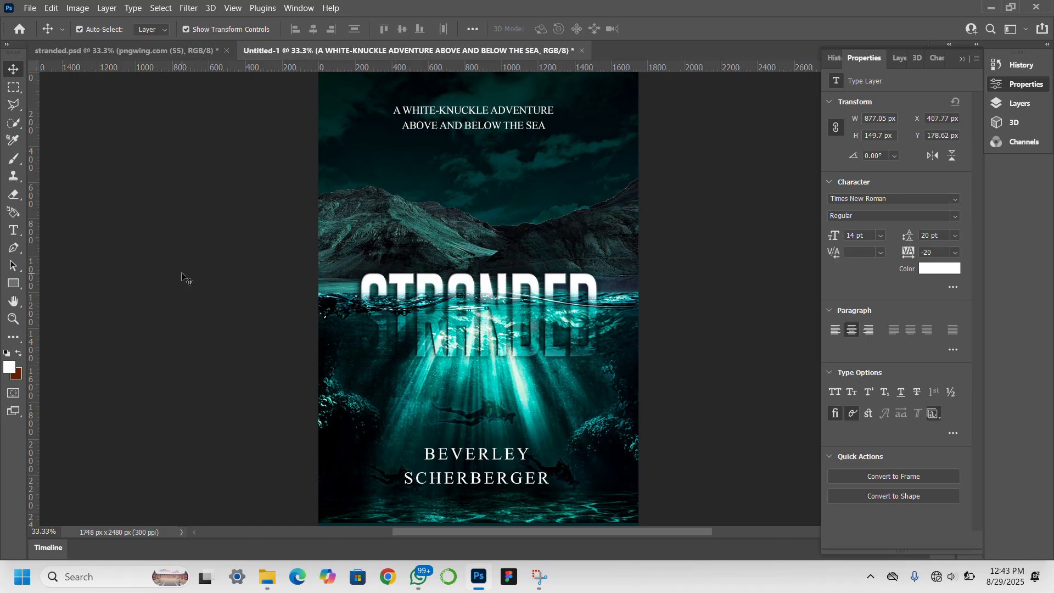
Nudge the author name down two pixels.
click(483, 464)
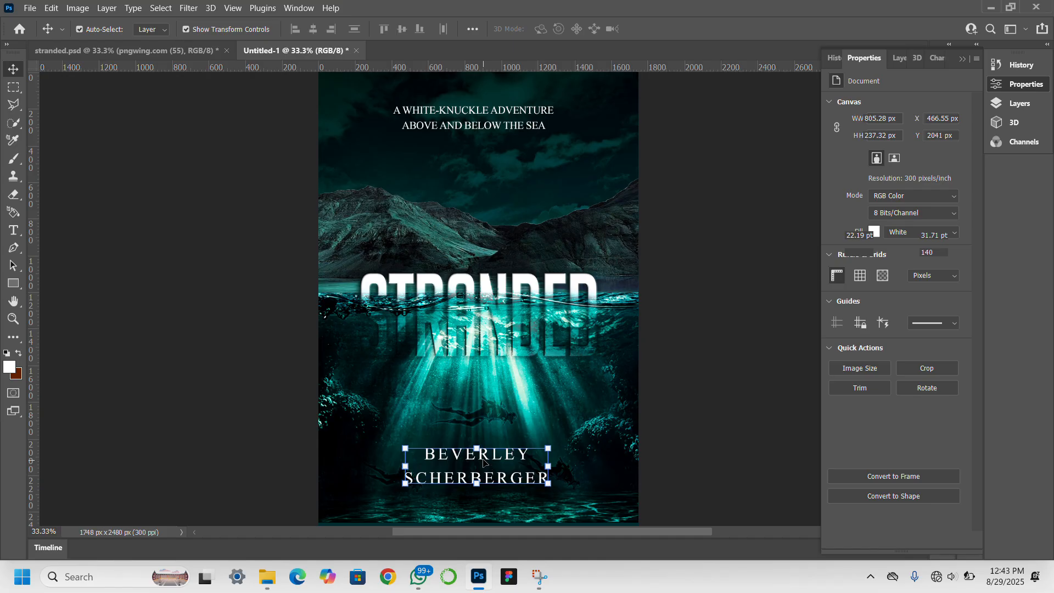
key(Down)
key(Down)
key(Down)
key(Down)
key(Down)
key(Down)
key(Down)
key(Down)
key(Down)
key(Down)
key(Down)
key(Down)
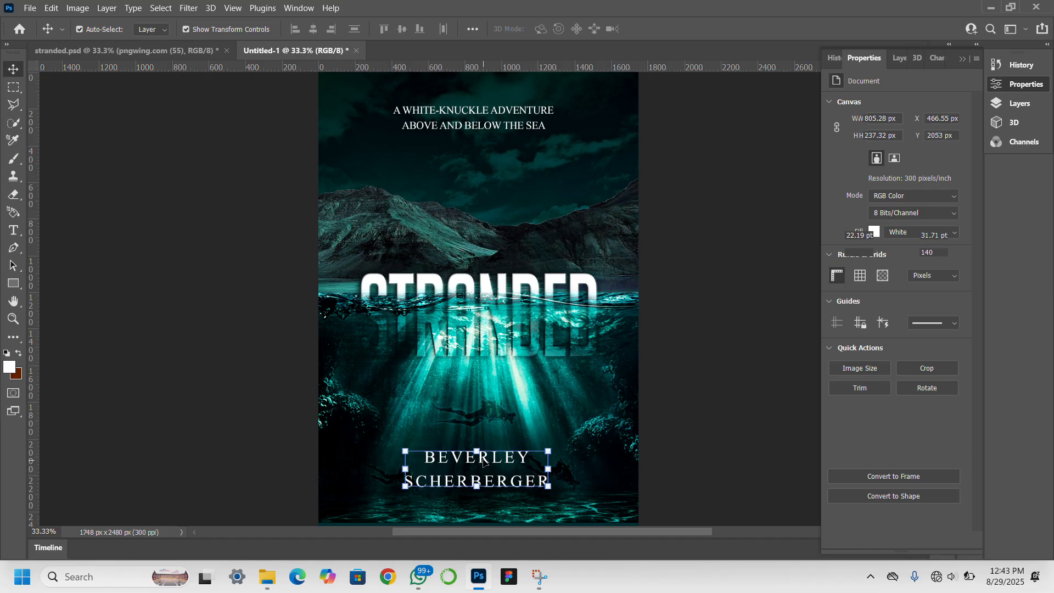
key(Down)
key(Down)
key(Down)
key(Down)
key(Down)
key(Down)
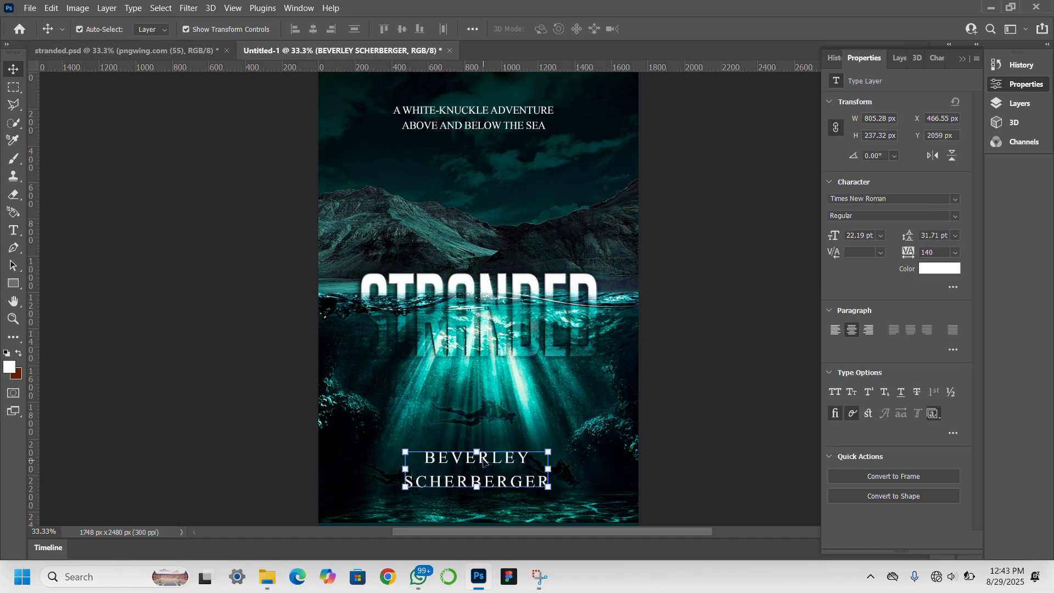
click(738, 399)
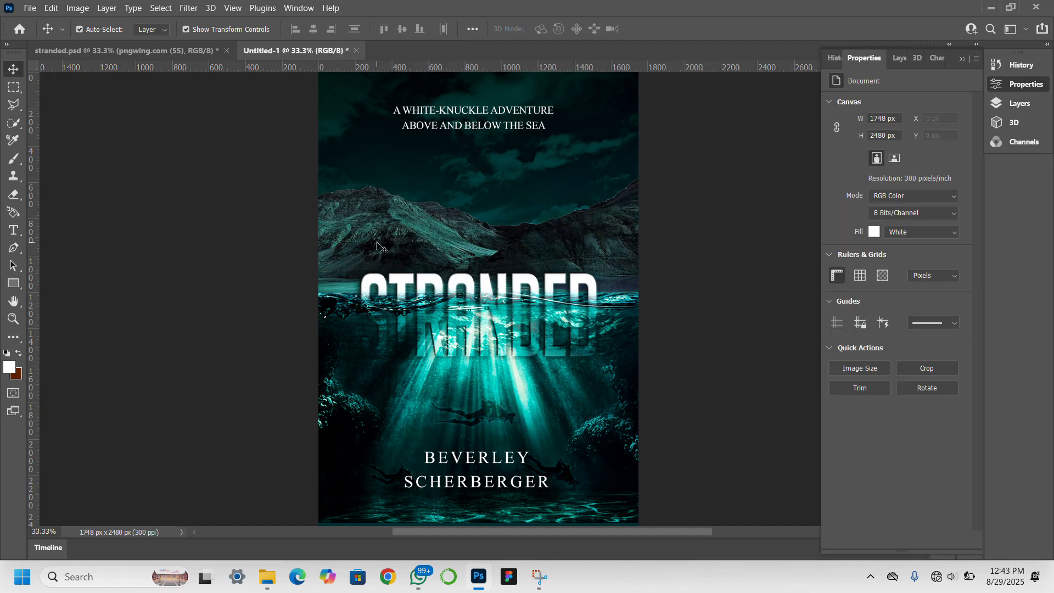
key(ctrl+s)
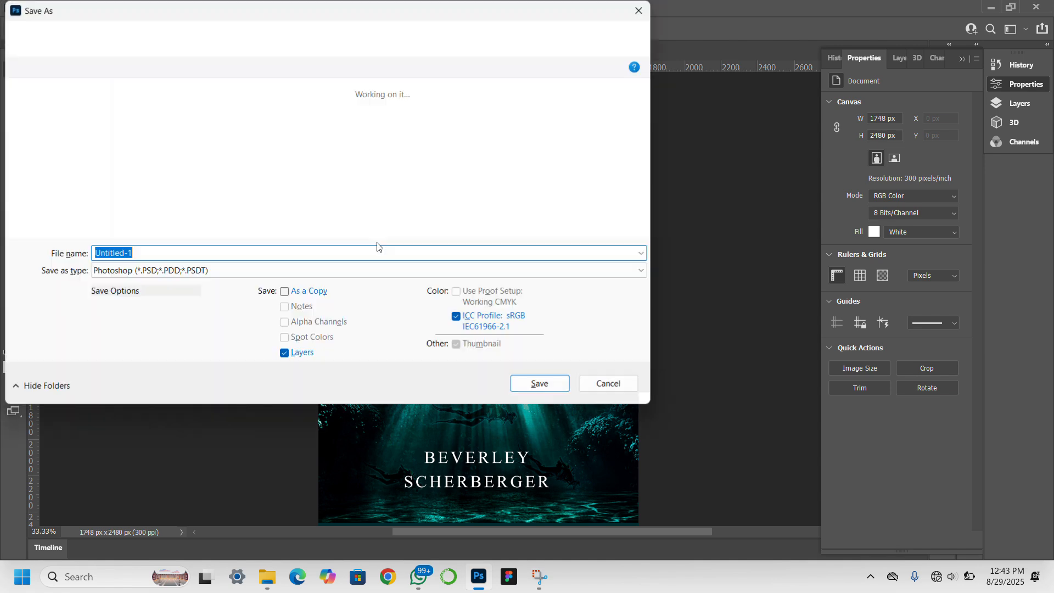
Save the cover as JPEG 'straned front cover' in Downloads with default quality.
click(270, 270)
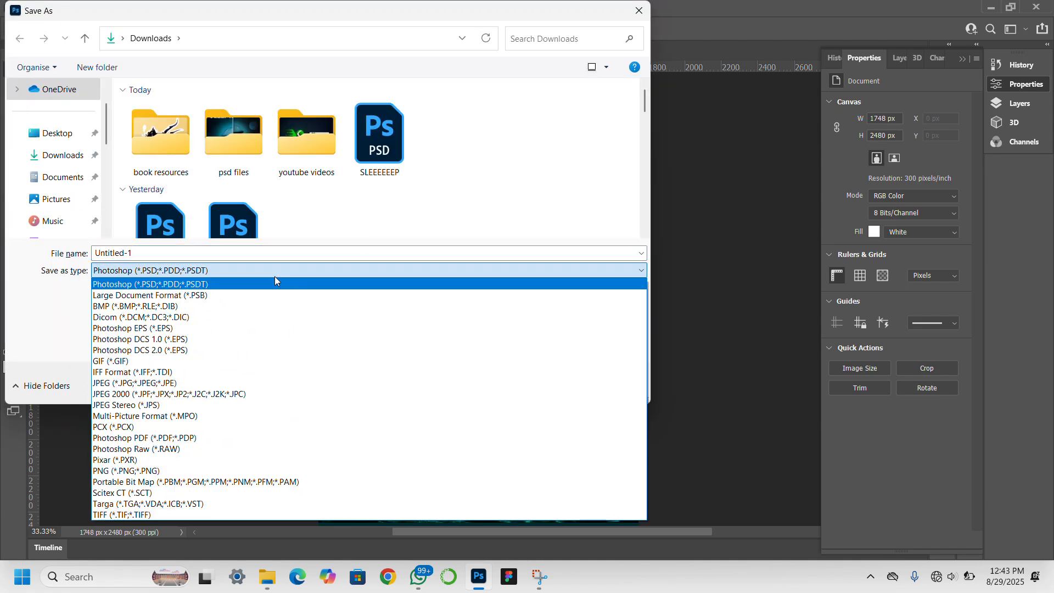
click(218, 384)
click(165, 252)
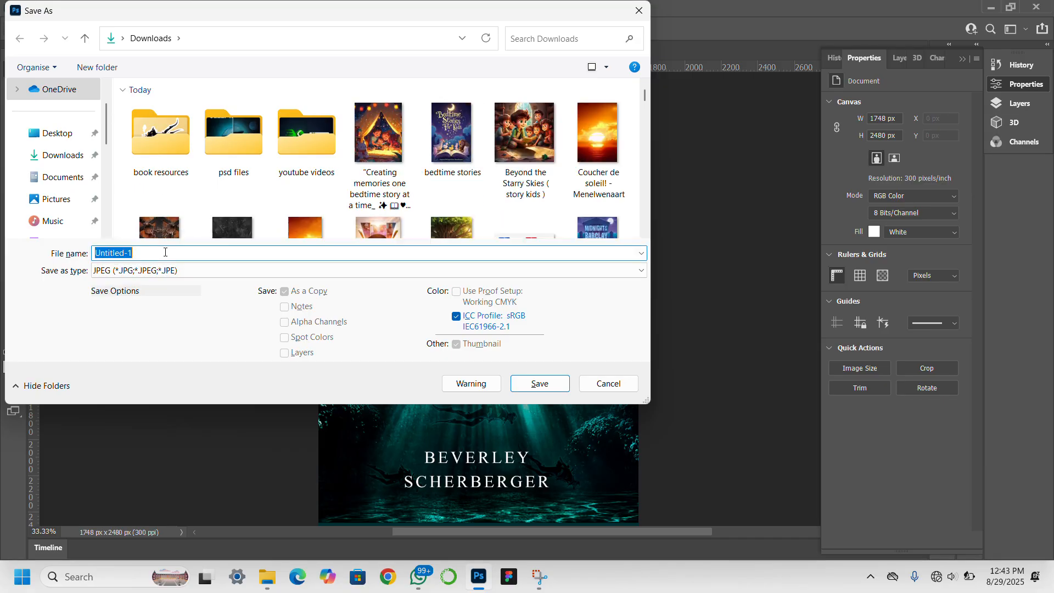
text(str)
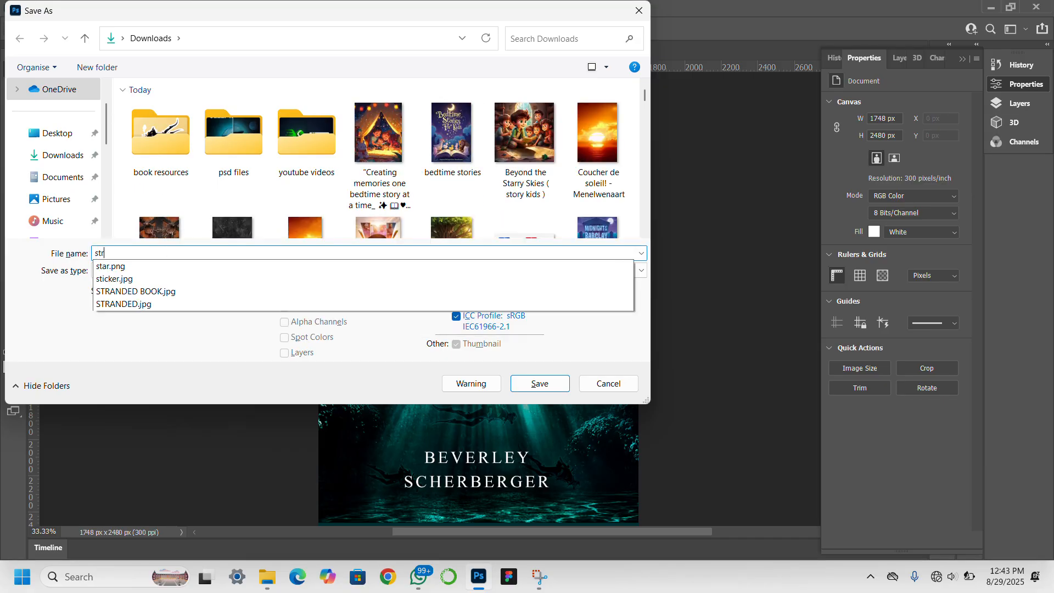
text(aned front cover)
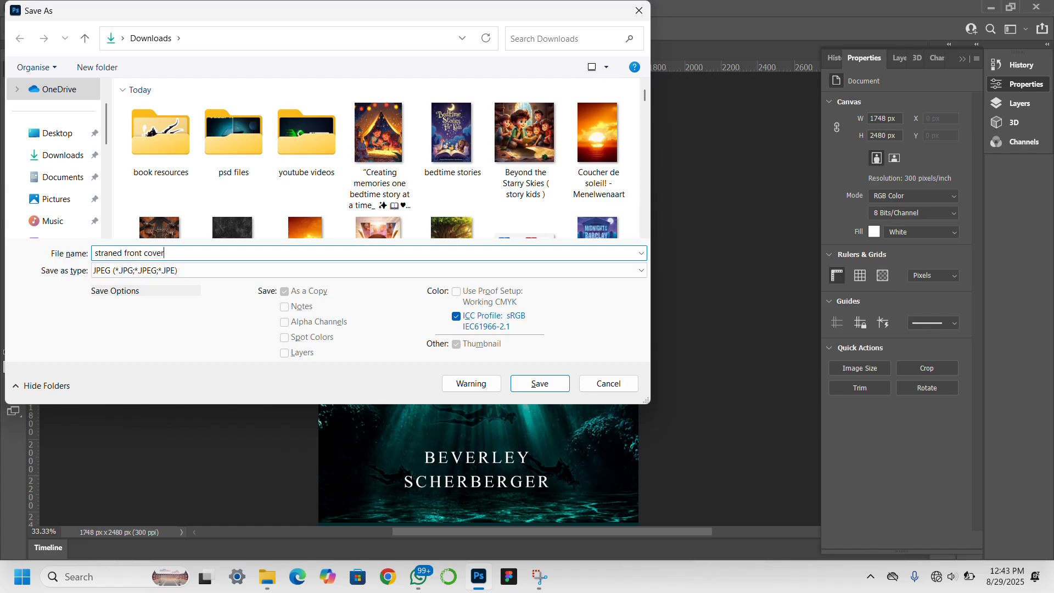
click(537, 383)
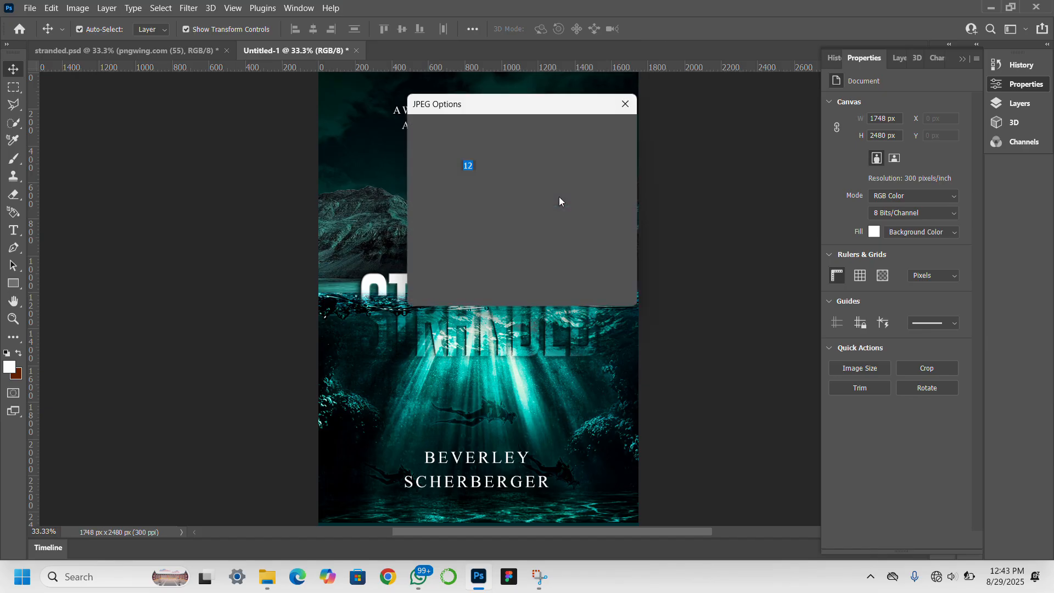
click(614, 130)
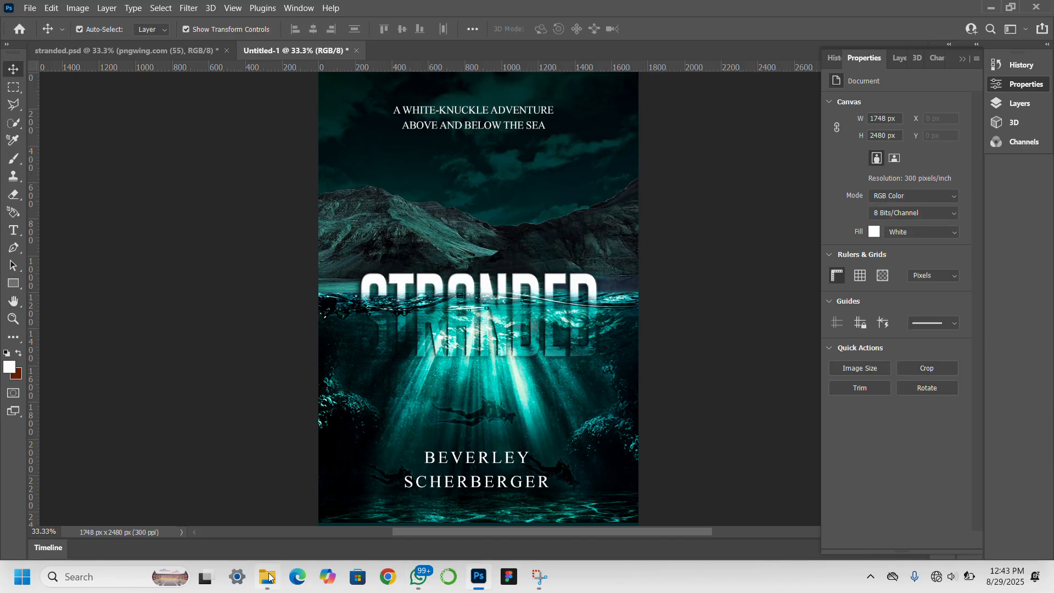
Open Book_Dust_Jacket_Mockup_2.psd from File Explorer's Downloads > book resources folder.
mouse_move(269, 578)
click(262, 520)
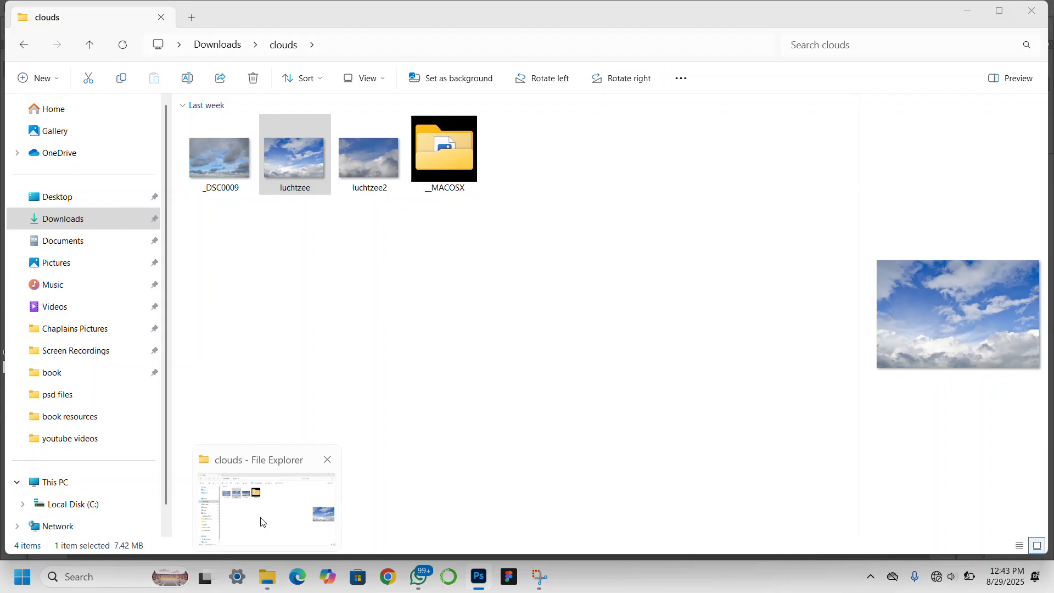
click(108, 228)
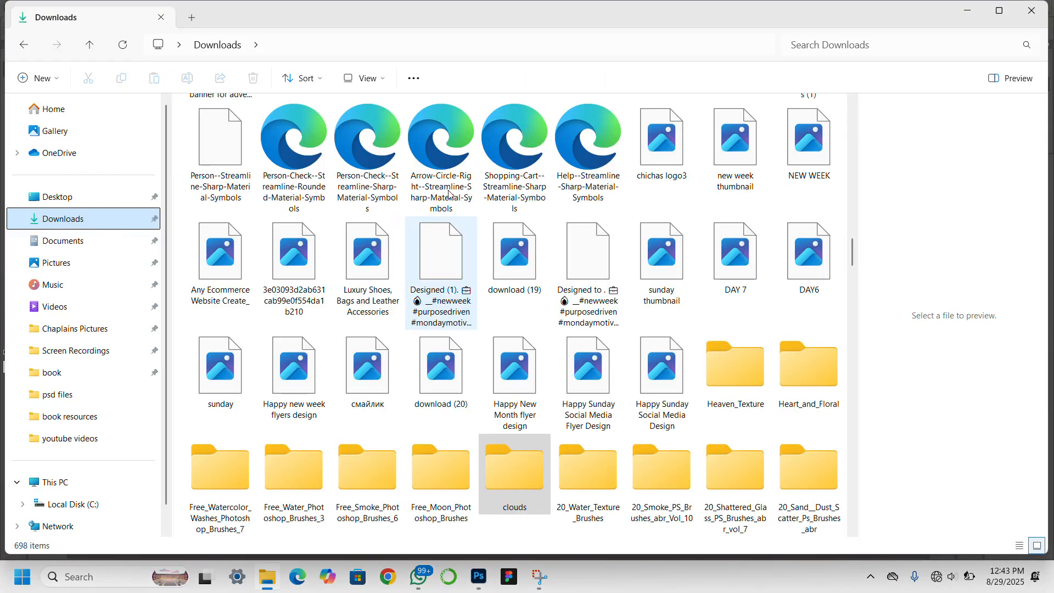
scroll(655, 341, up, 15)
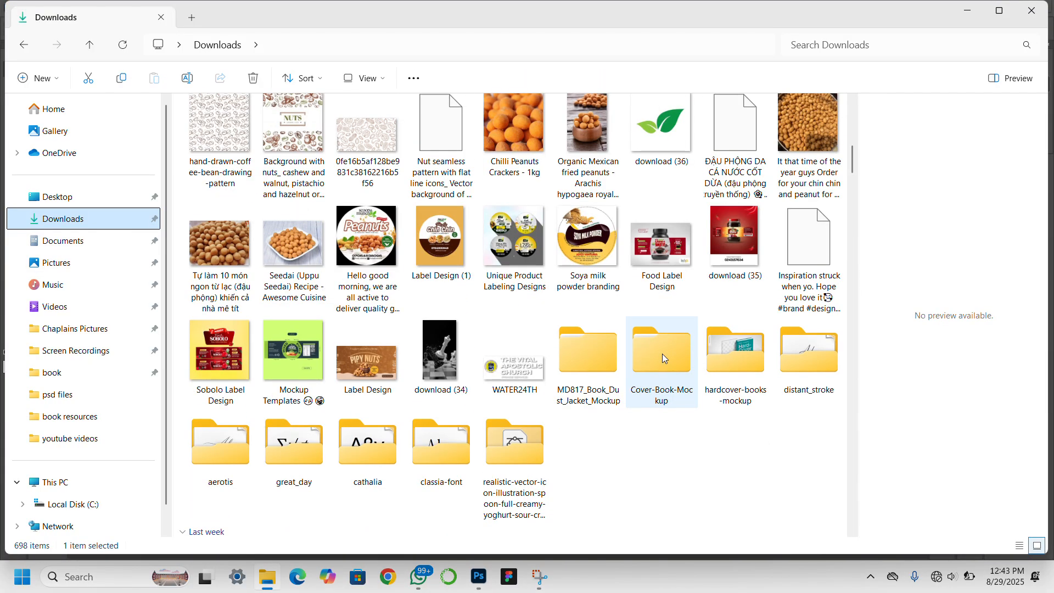
scroll(668, 463, up, 4)
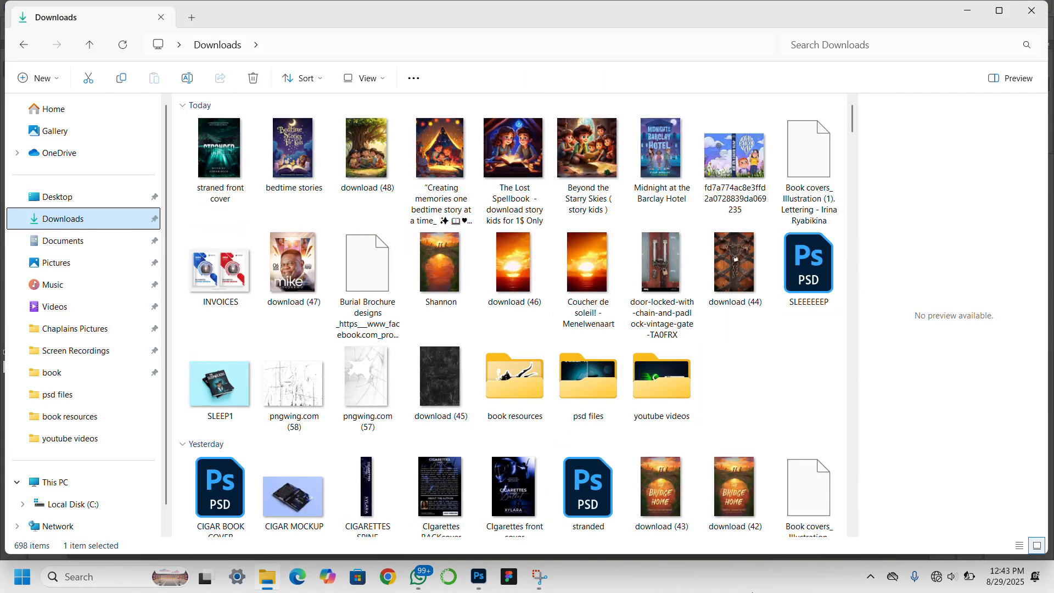
double_click(484, 362)
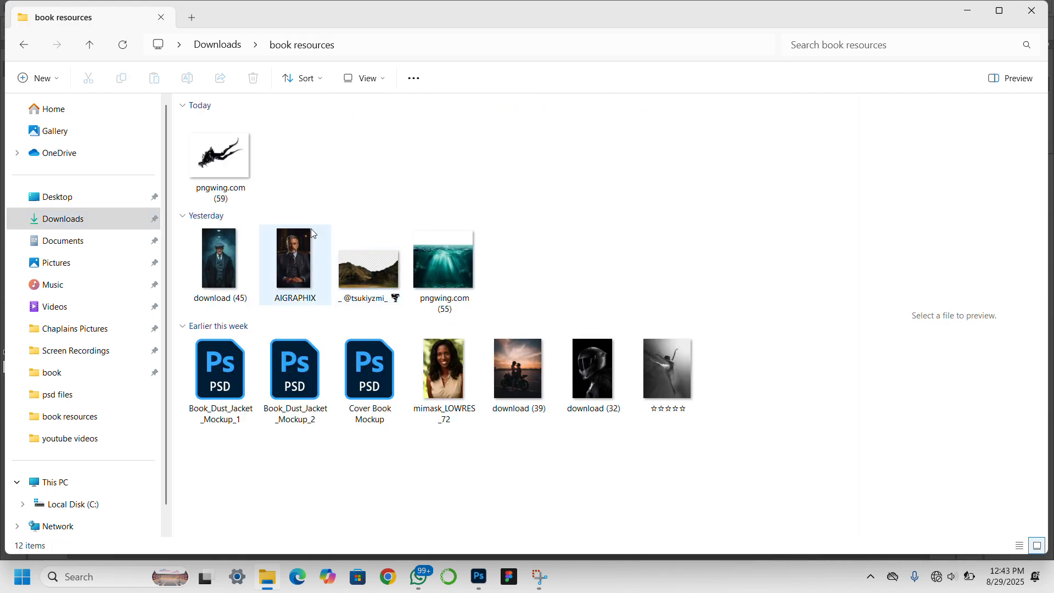
click(288, 377)
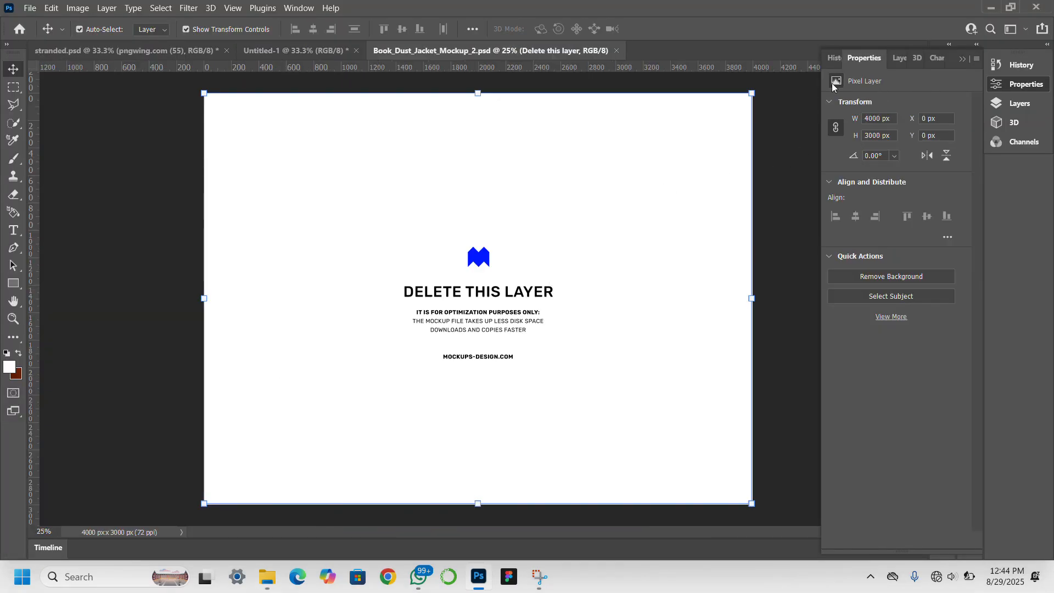
Hide the 'Delete this layer' placeholder and open the Jacket smart object's contents.
click(899, 58)
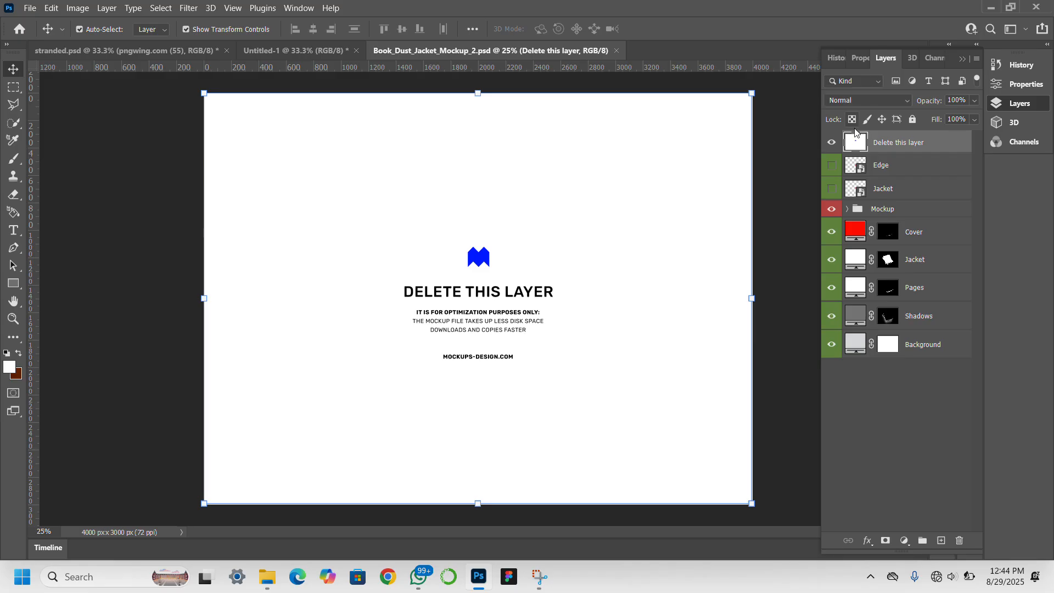
click(832, 142)
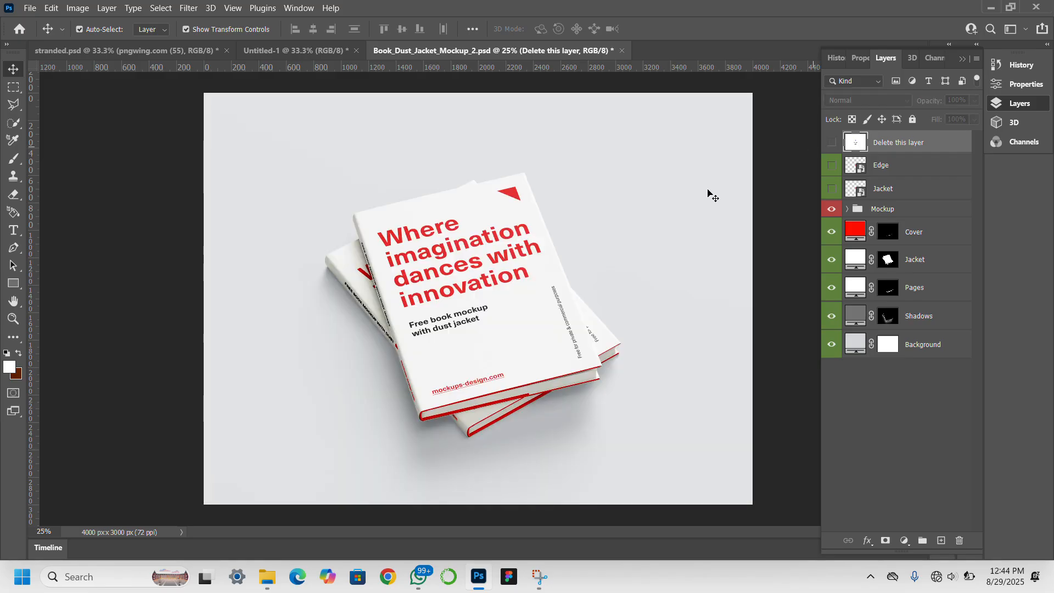
click(885, 189)
double_click(860, 190)
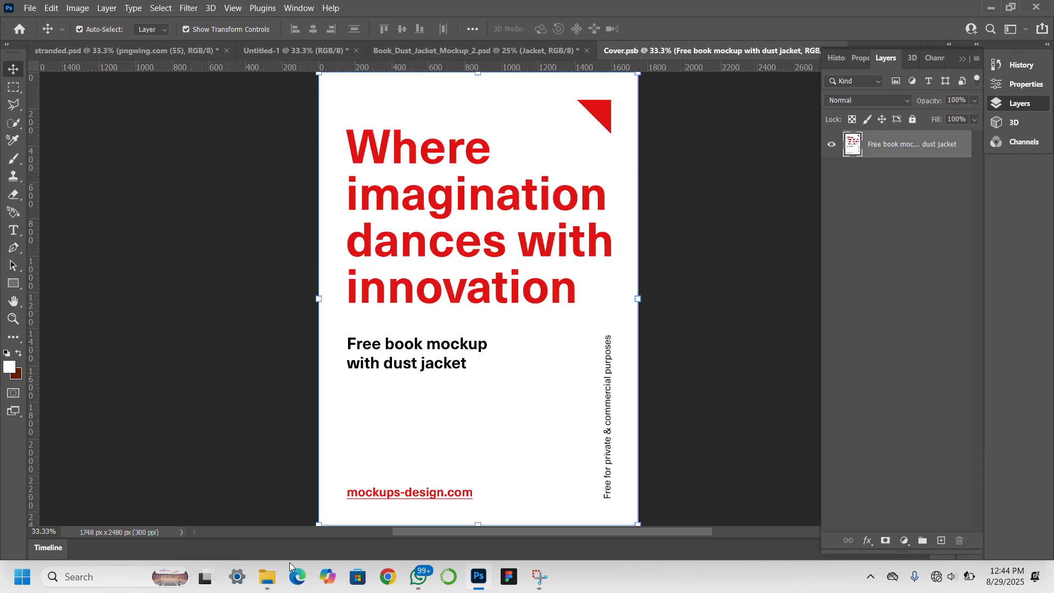
Drag the straned front cover image from Downloads into the Cover.psb document.
mouse_move(272, 575)
mouse_move(259, 588)
click(258, 511)
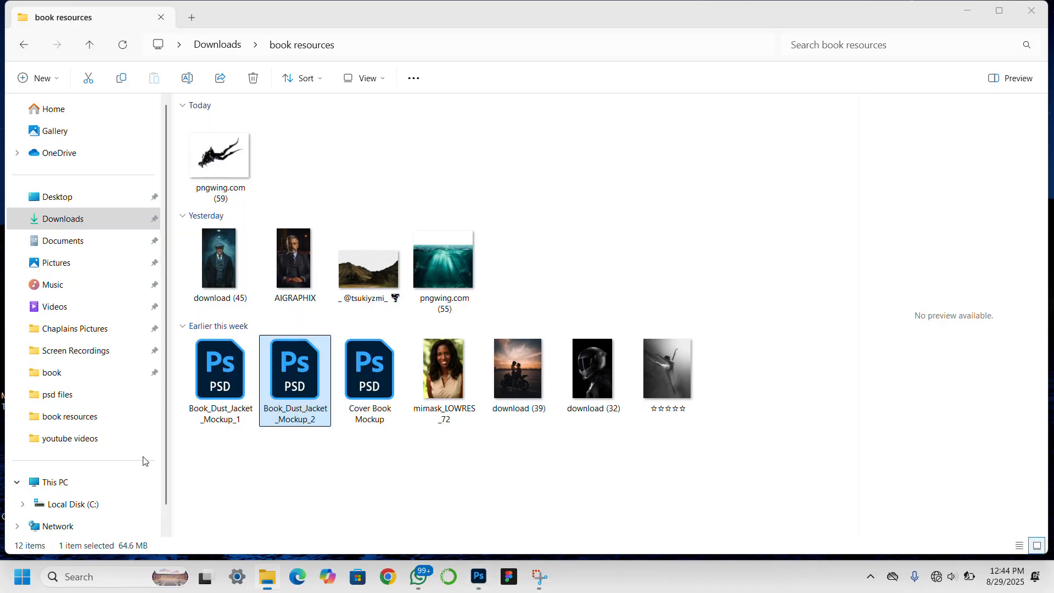
click(63, 219)
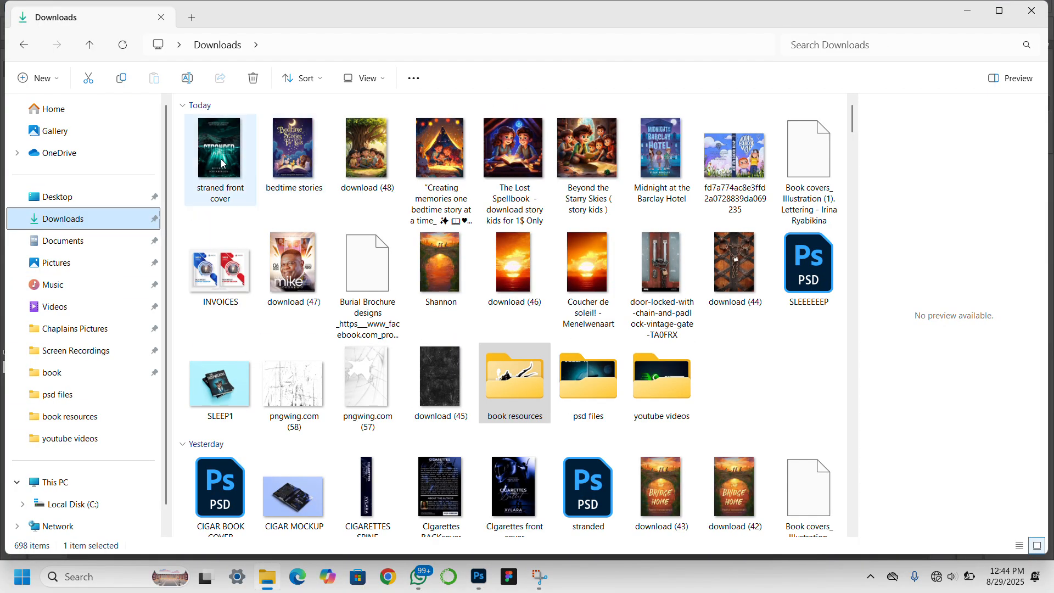
click(221, 164)
drag(226, 166, 433, 254)
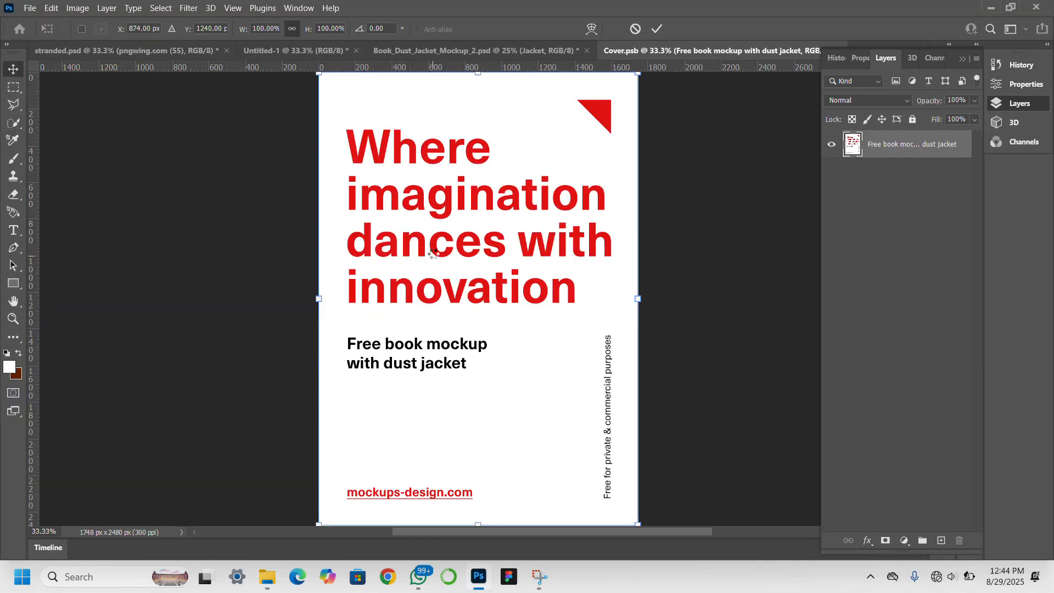
Confirm and save the STRANDED cover in Cover.psb, then open the Edge smart object's spine.
key(Return)
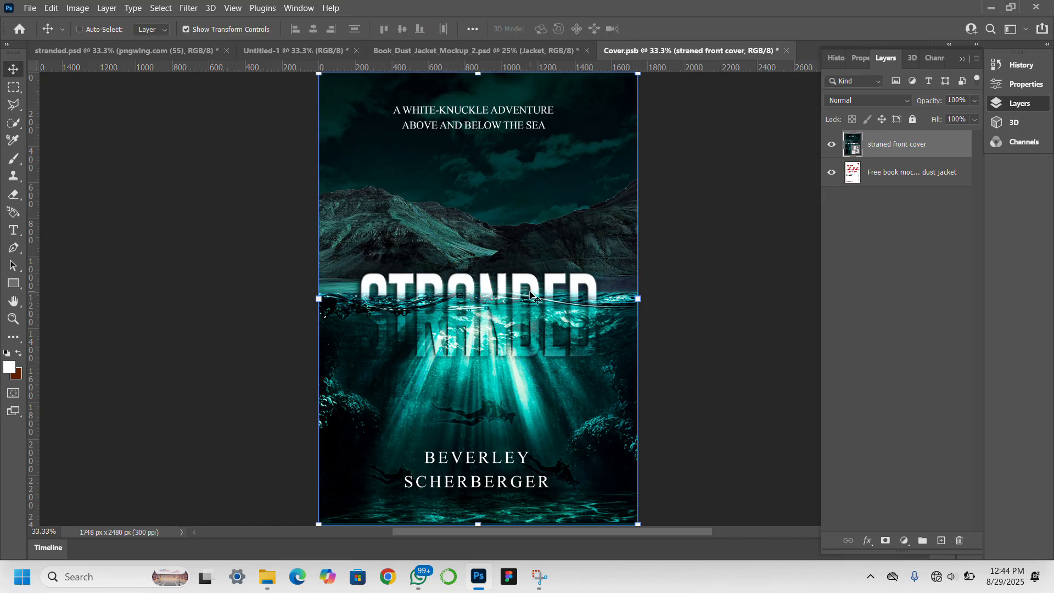
key(ctrl+s)
click(452, 48)
click(551, 51)
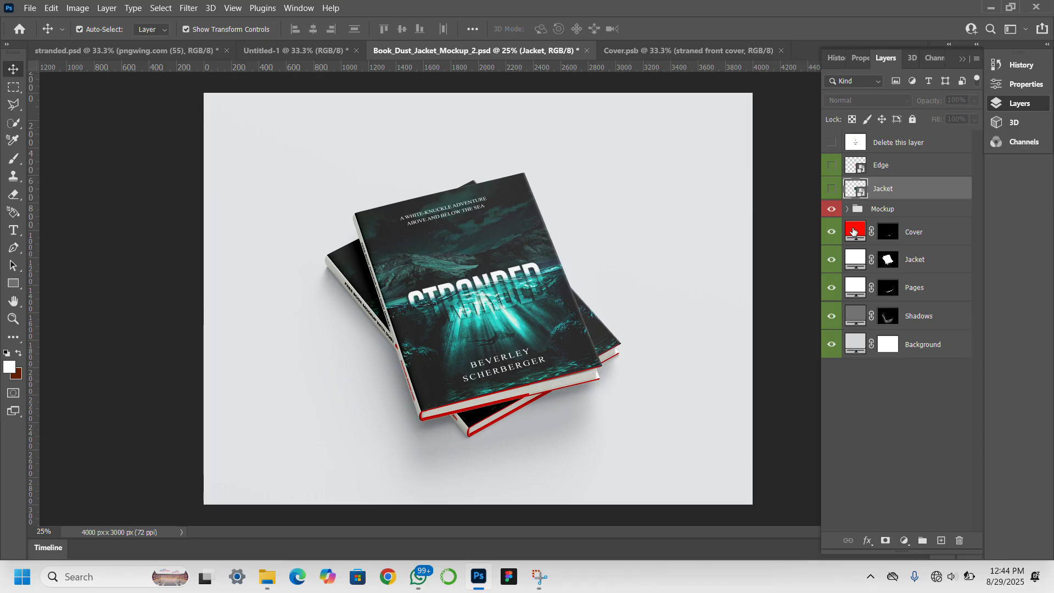
double_click(861, 168)
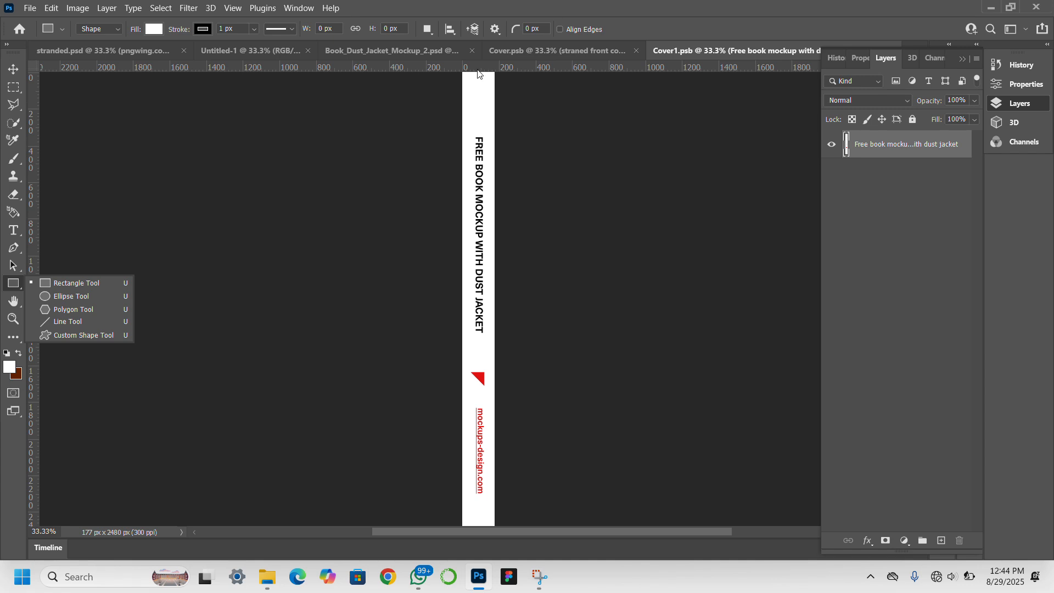
Draw a rectangle over the spine strip and stretch it to cover the canvas edges.
drag(464, 76, 497, 515)
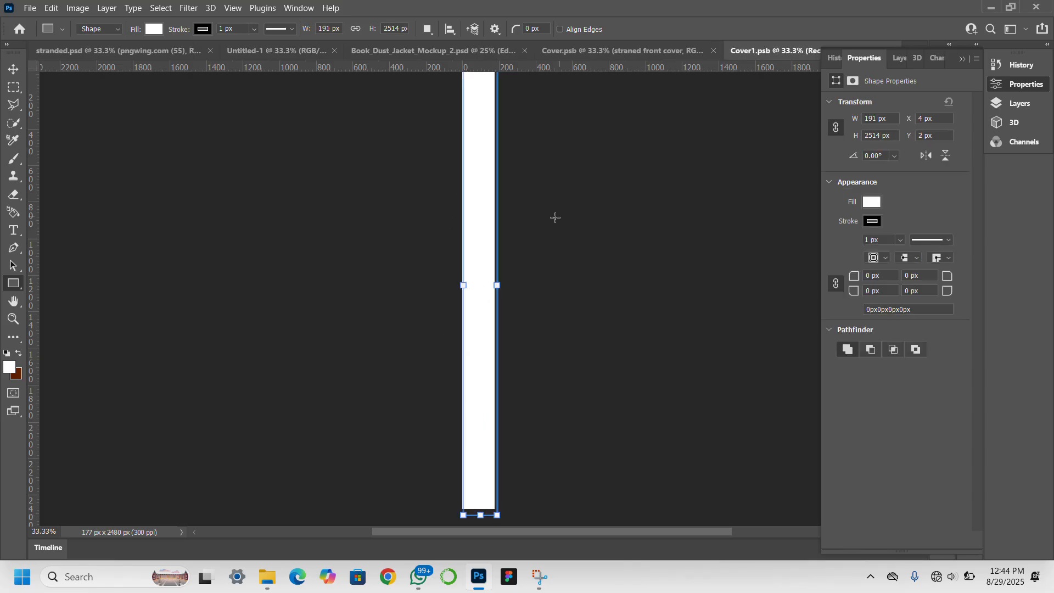
drag(463, 285, 458, 285)
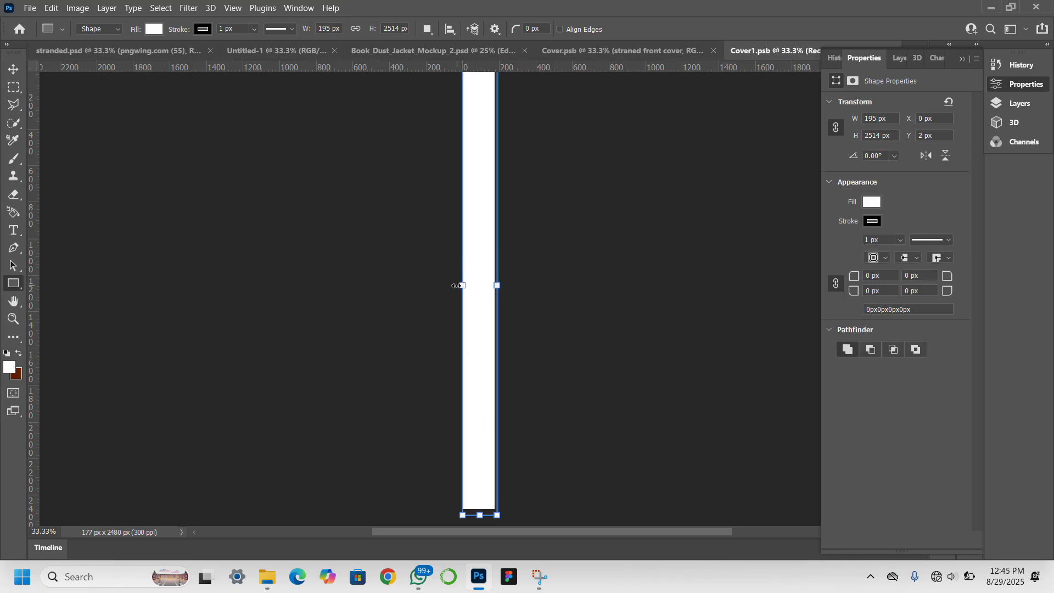
scroll(512, 212, up, 2)
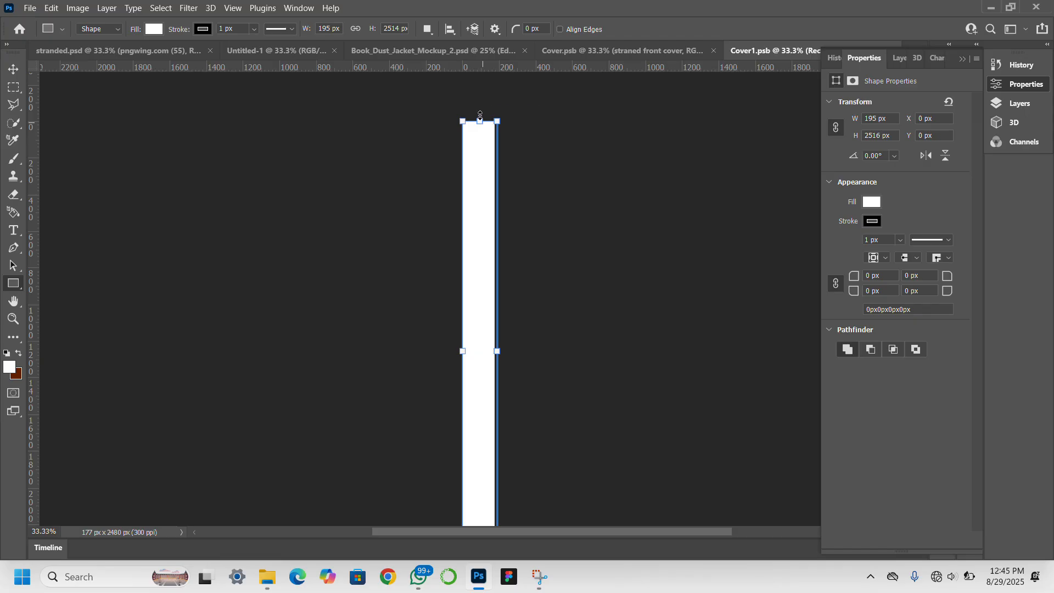
drag(480, 116, 480, 114)
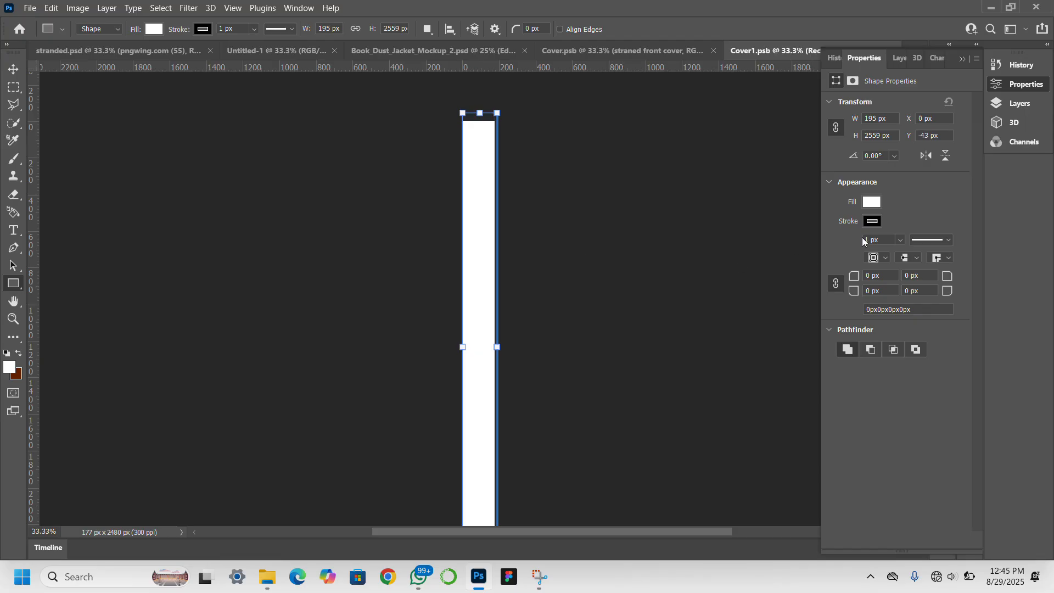
Fill the spine rectangle with dark teal and return to the book mockup.
click(13, 69)
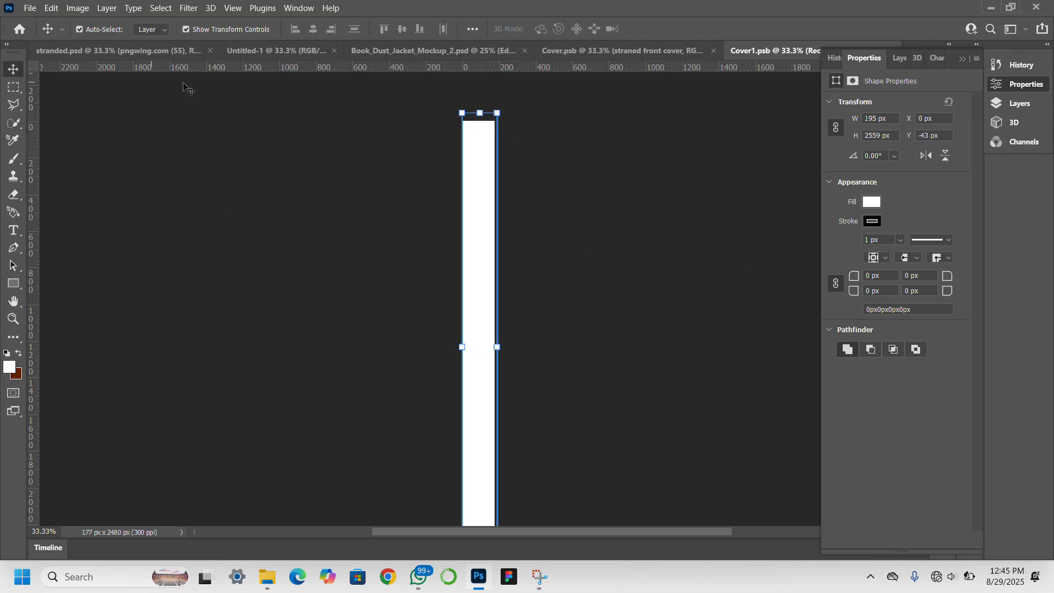
click(875, 222)
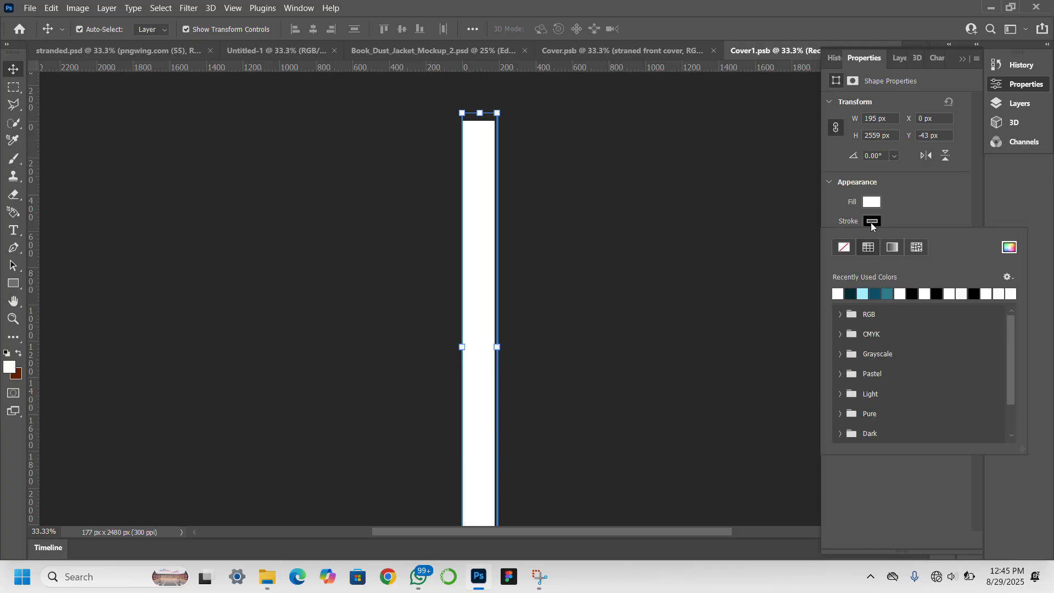
click(871, 202)
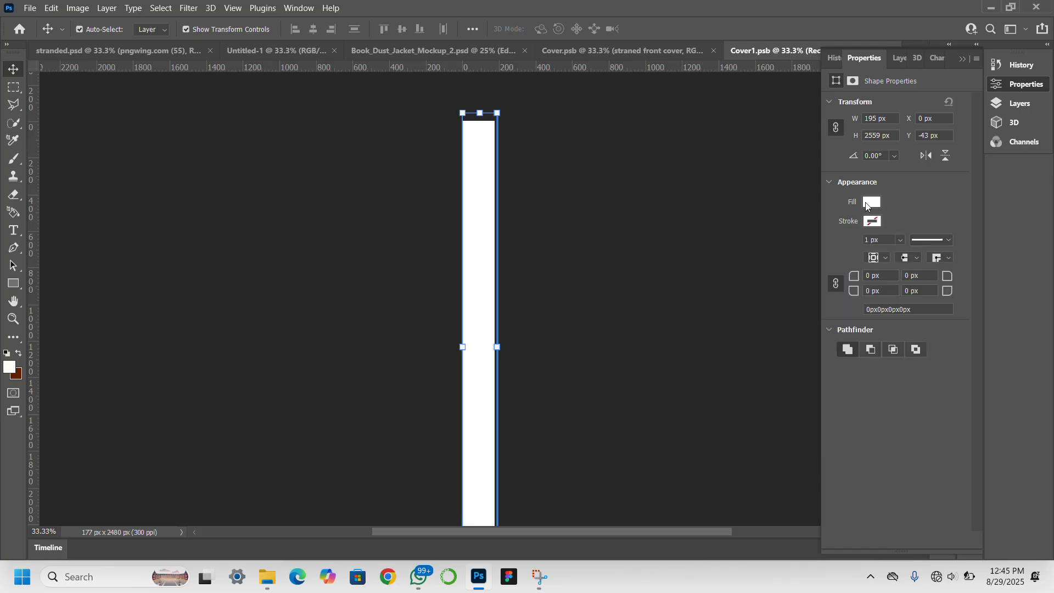
click(872, 202)
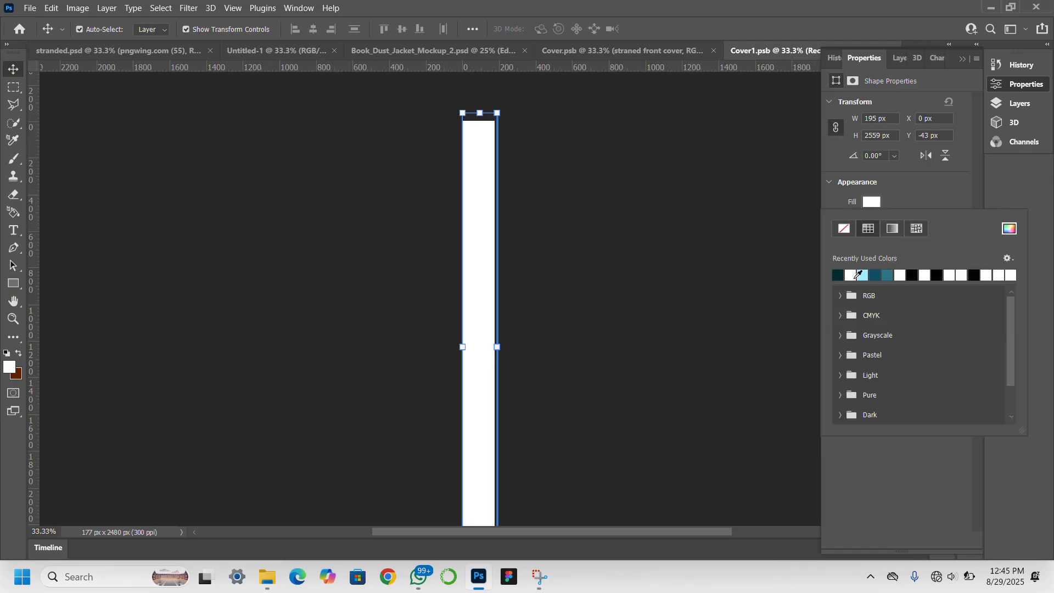
click(851, 275)
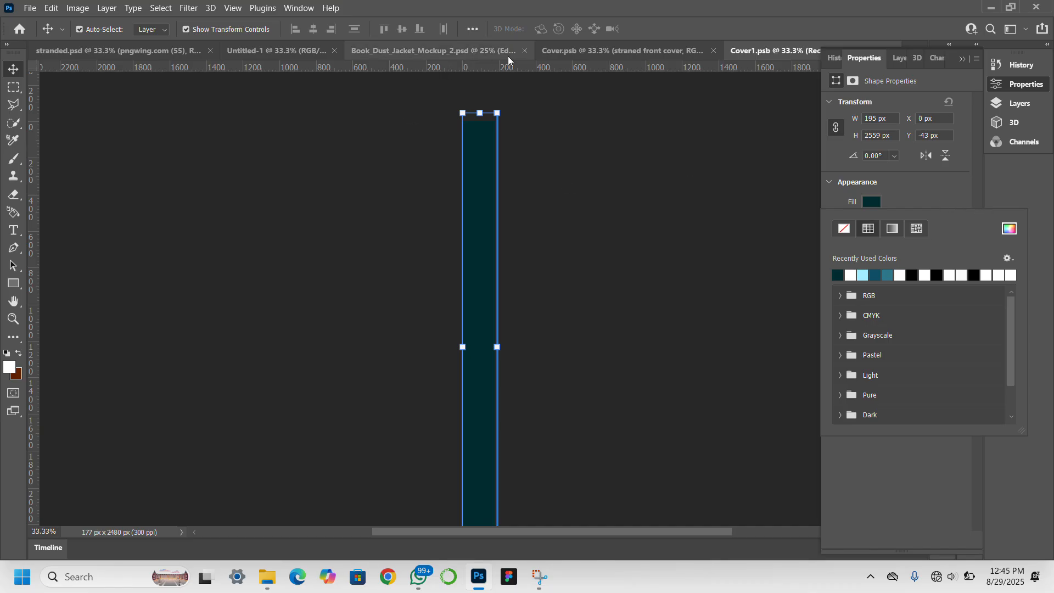
click(433, 48)
click(434, 49)
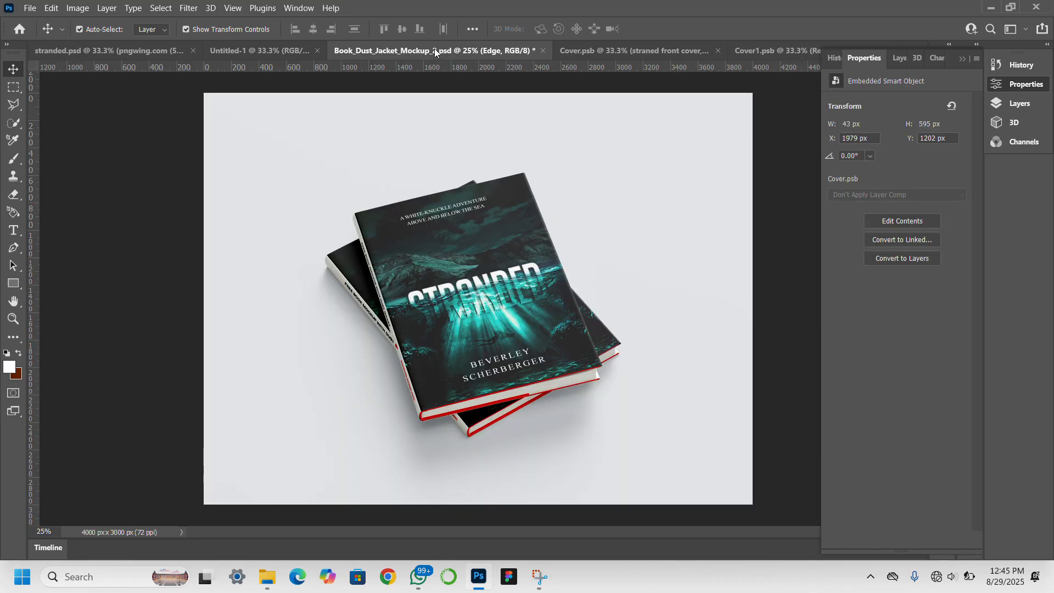
Return to the Cover1.psb spine document, deselect the rectangle, and pick the Type tool.
click(621, 53)
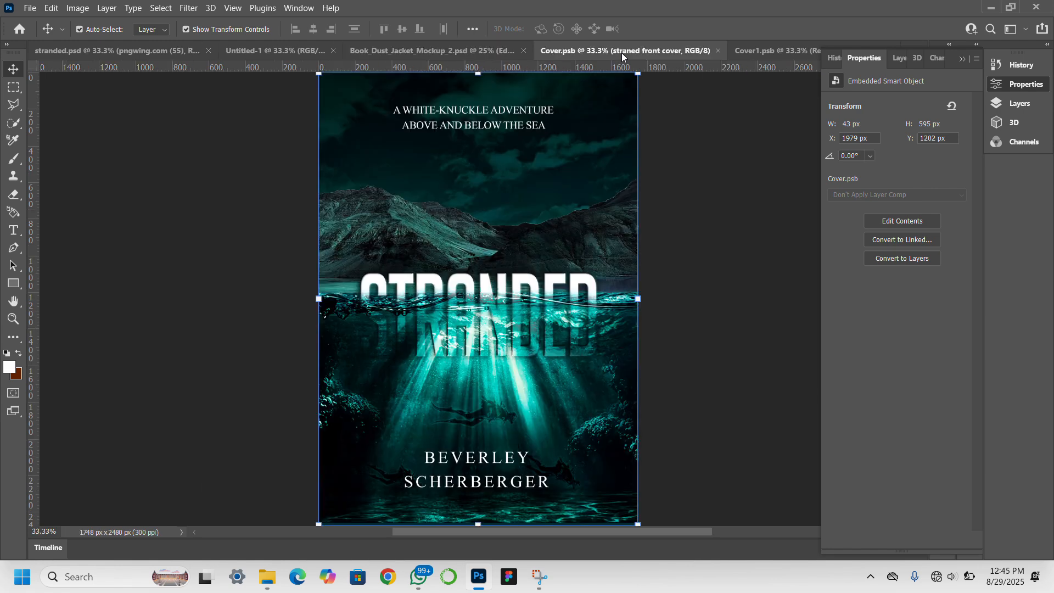
click(764, 51)
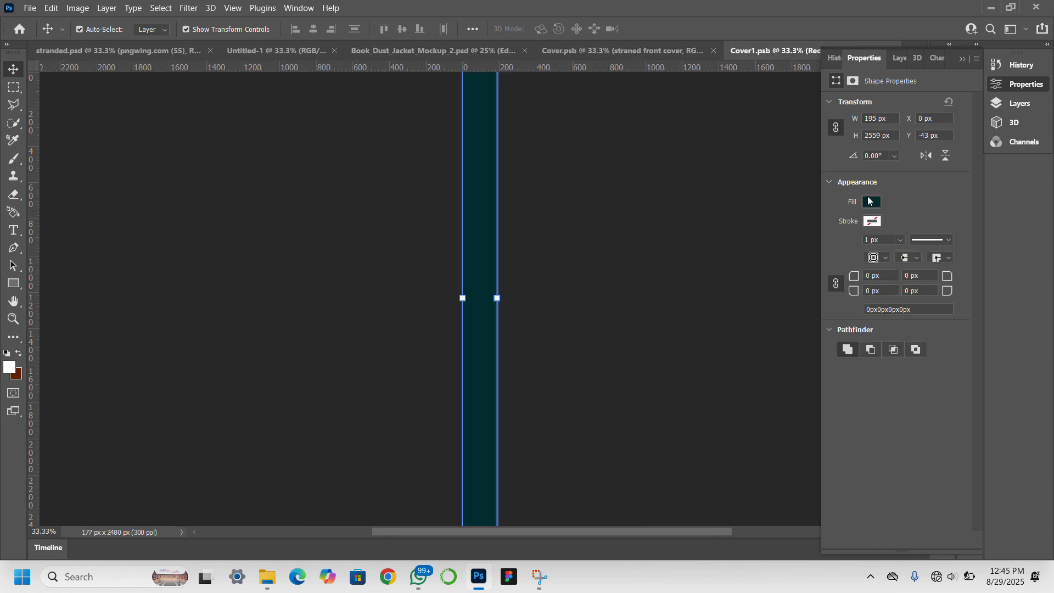
click(346, 231)
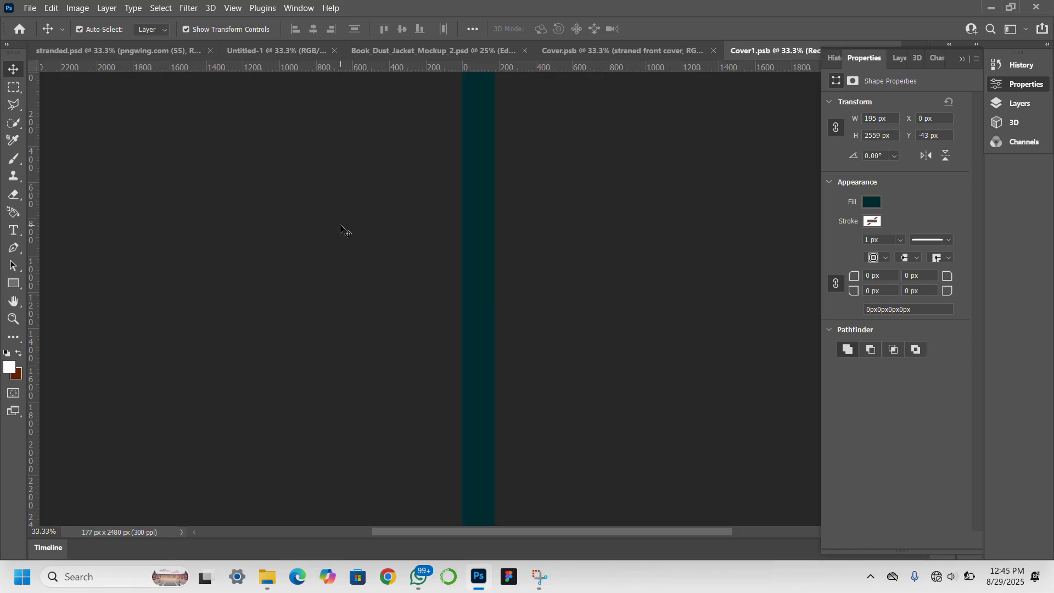
click(12, 229)
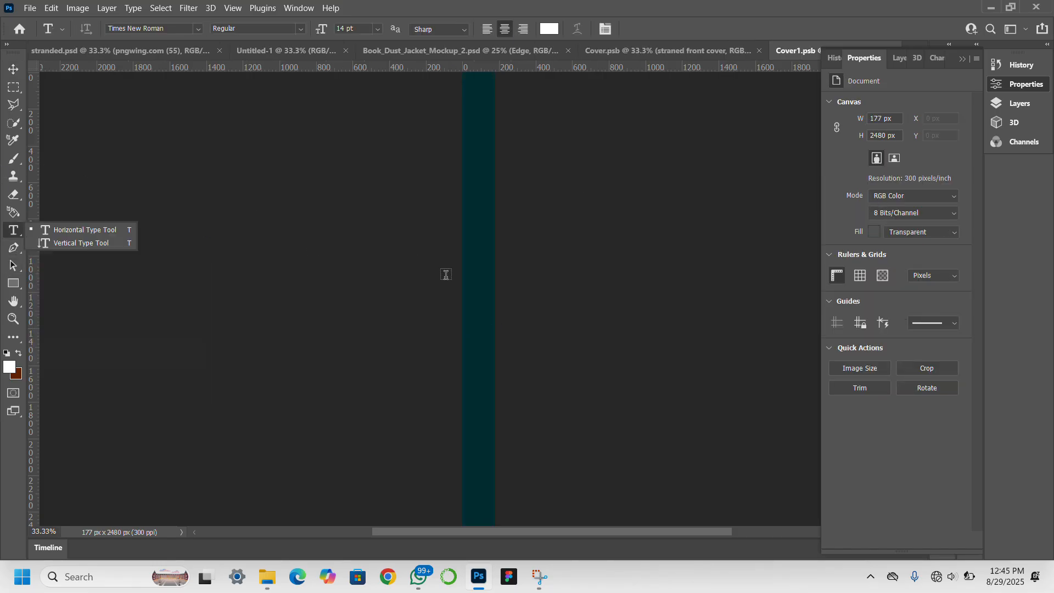
click(410, 261)
Type the spine title STRANDED beside the spine and commit it.
click(410, 261)
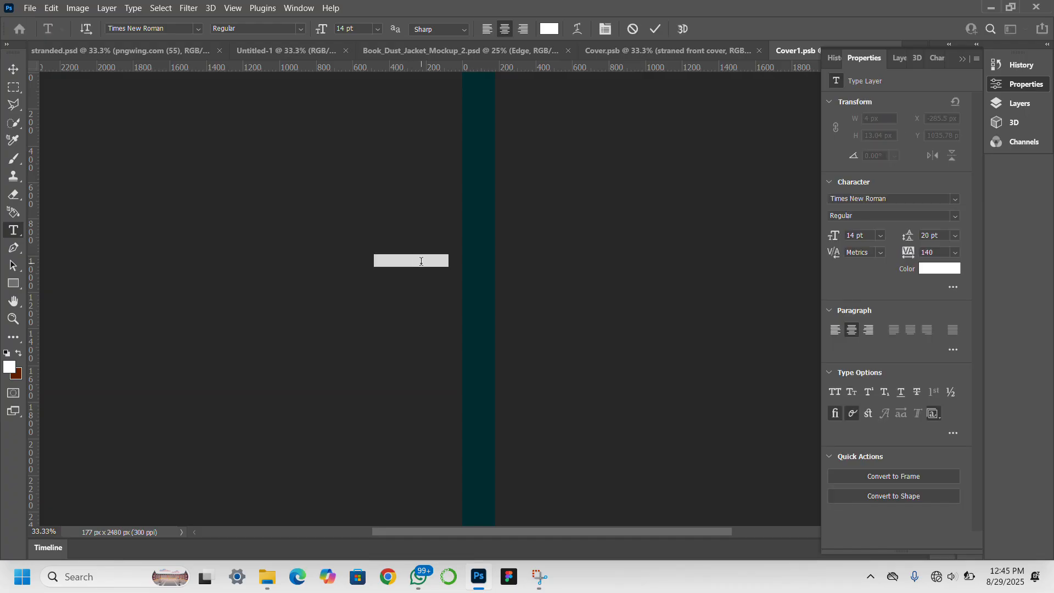
click(421, 261)
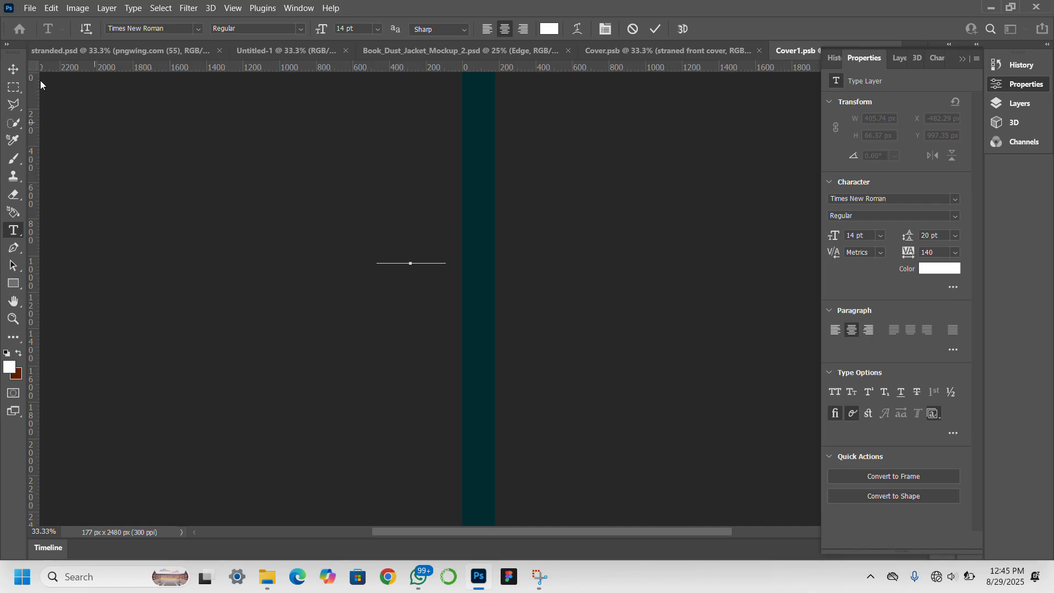
click(10, 68)
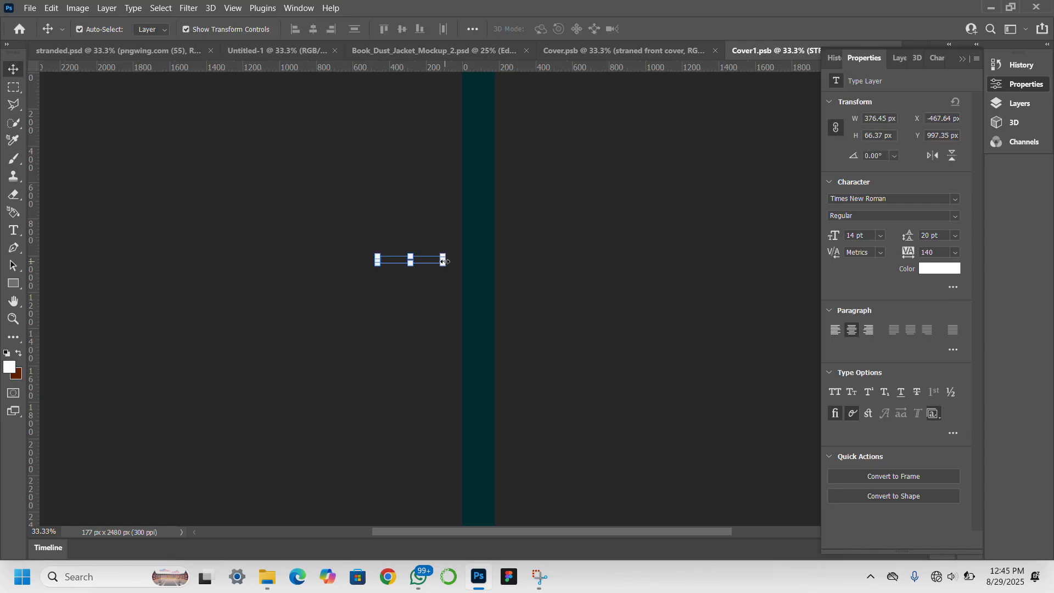
drag(432, 261, 481, 266)
click(269, 265)
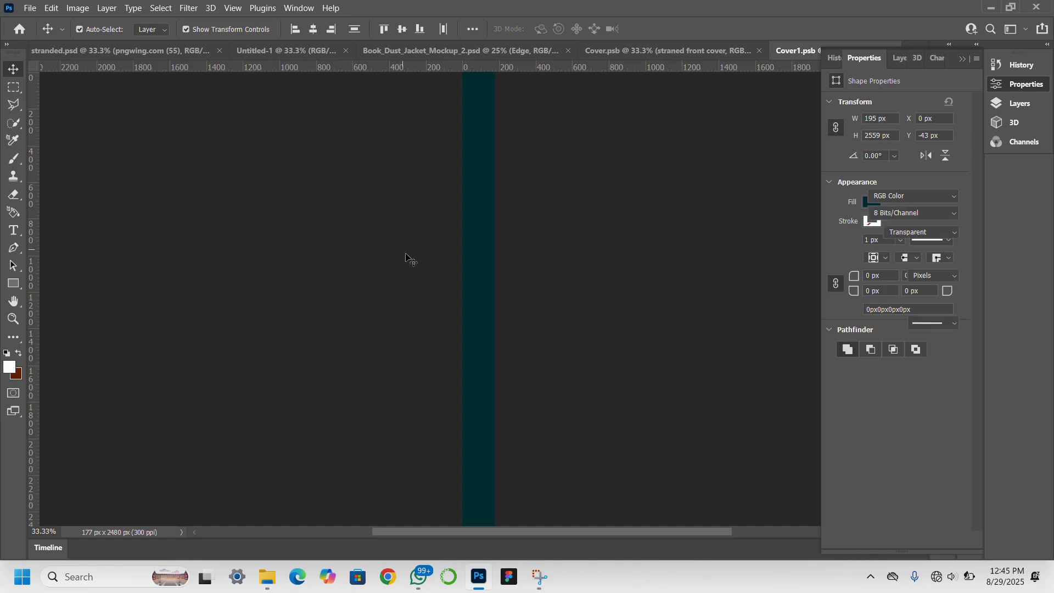
Select the STRANDED text layer and move it onto the teal spine with Free Transform.
click(899, 59)
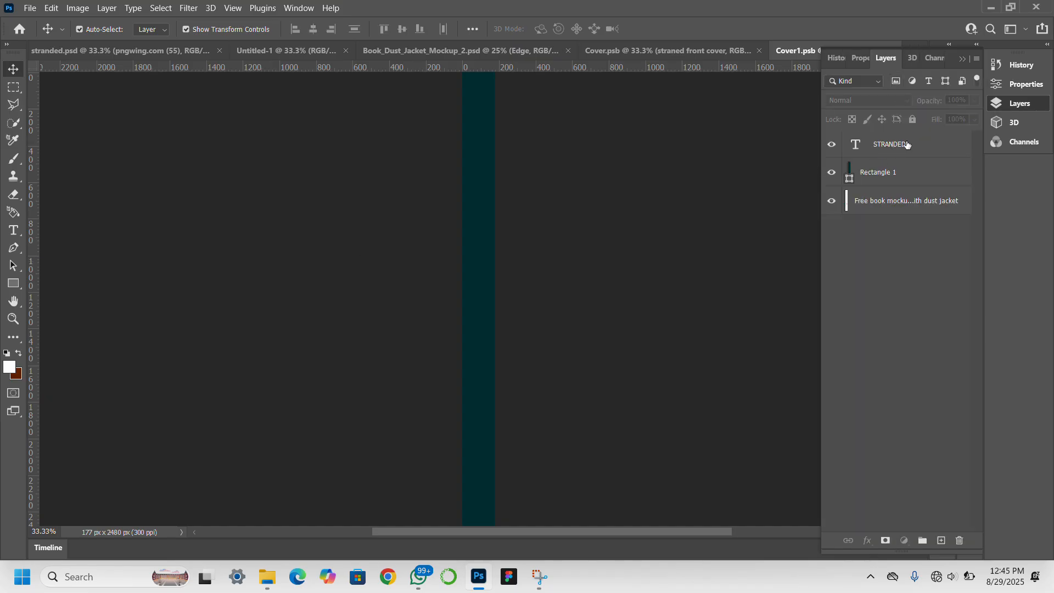
click(907, 144)
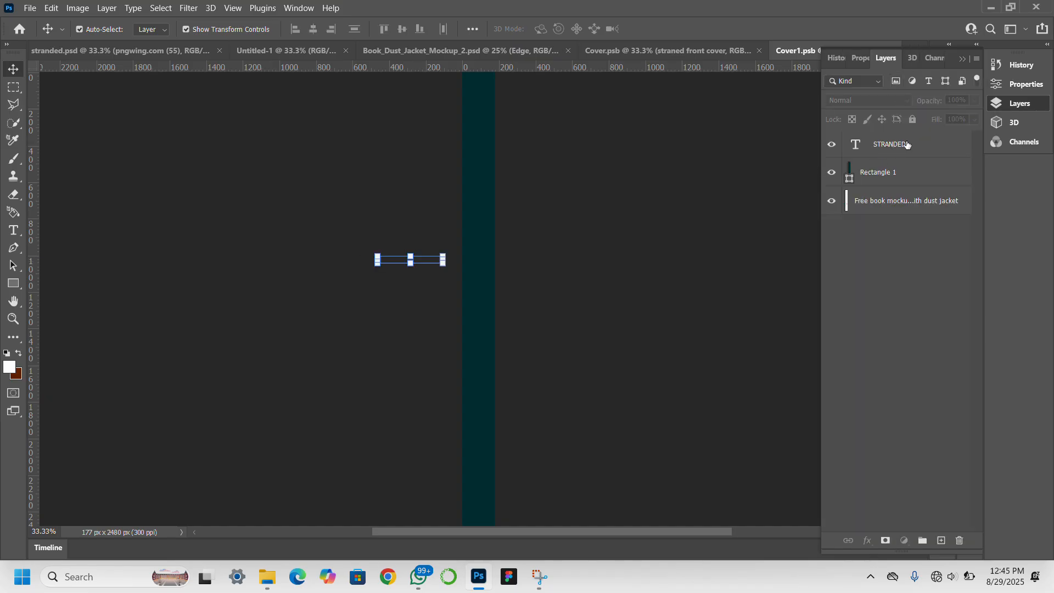
click(411, 254)
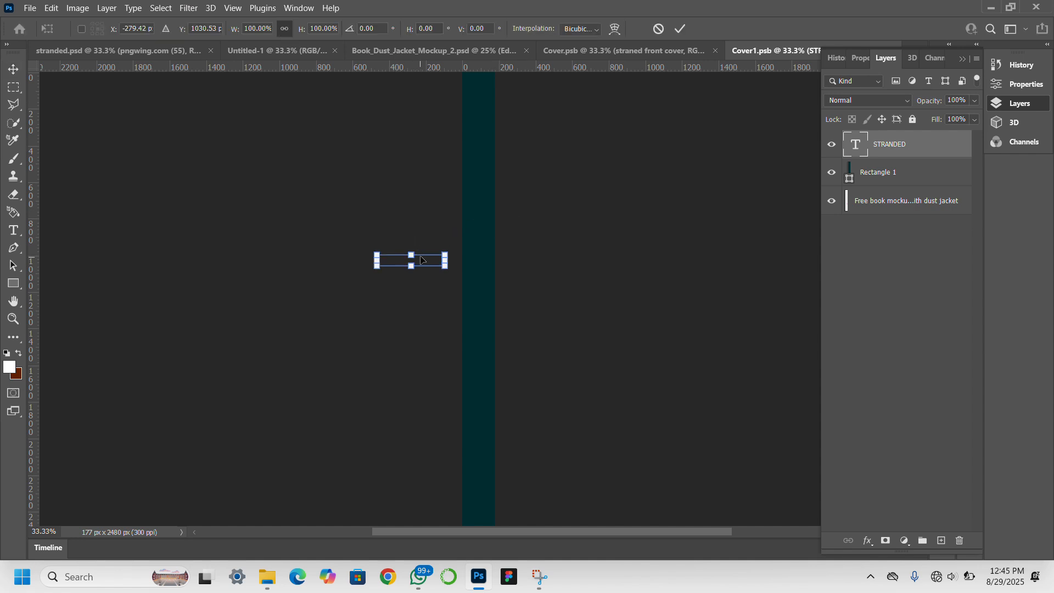
drag(429, 265, 479, 266)
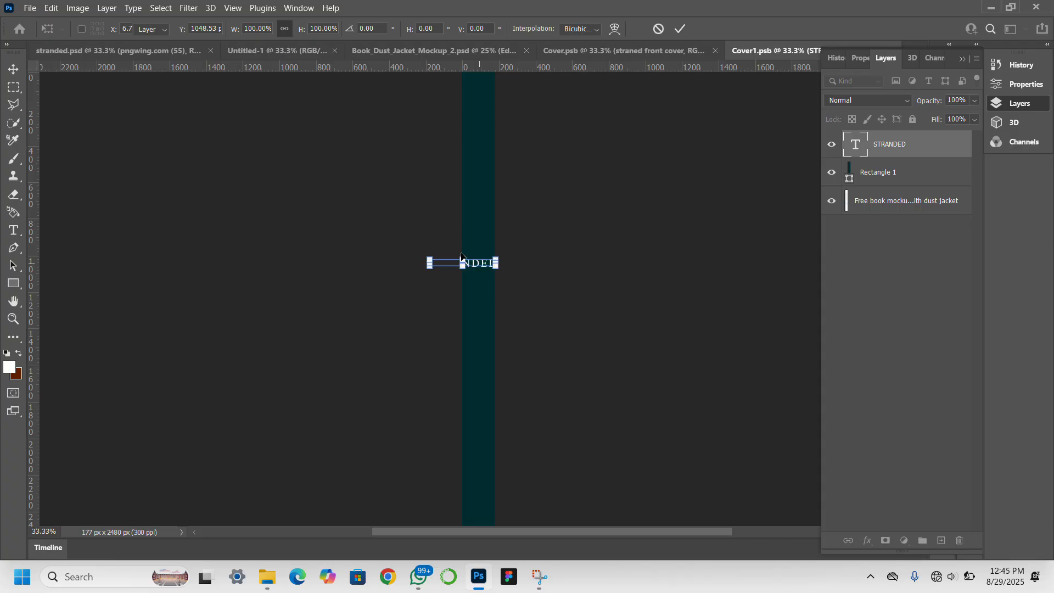
key(Return)
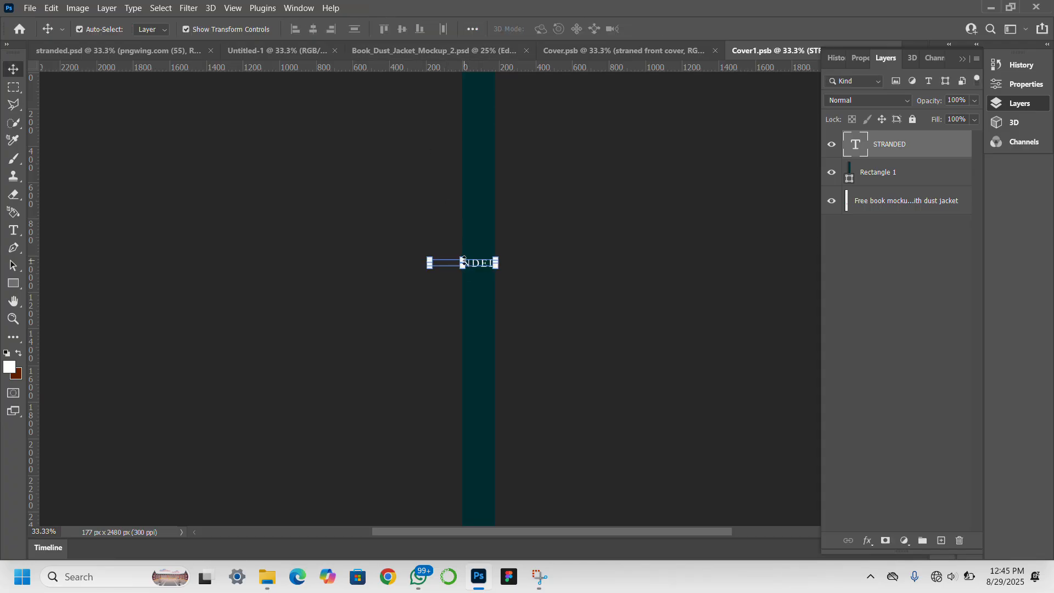
Change the spine title's font to BigNoodleTitling.
click(857, 58)
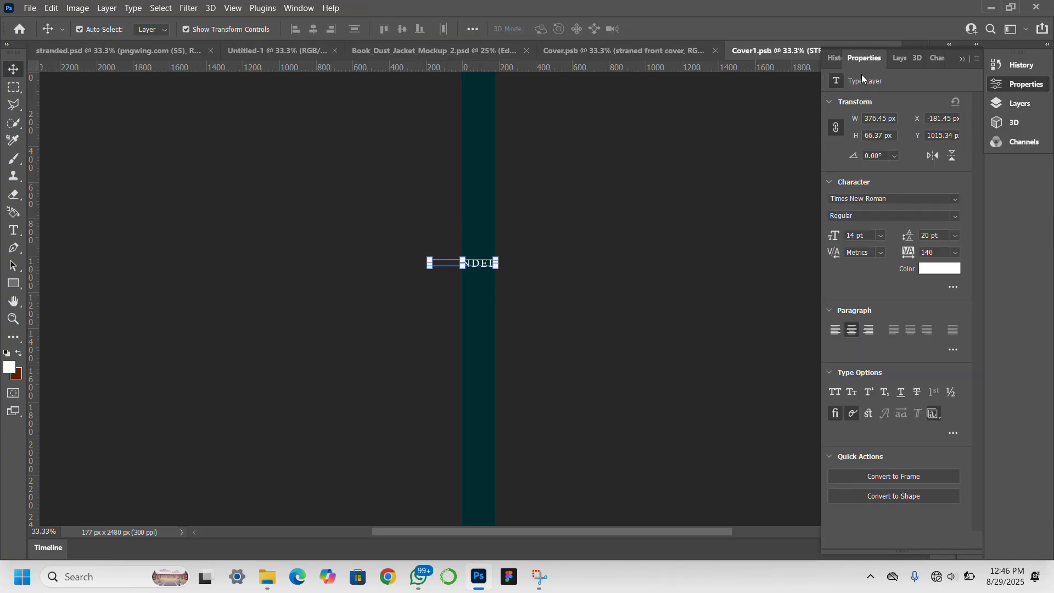
click(955, 199)
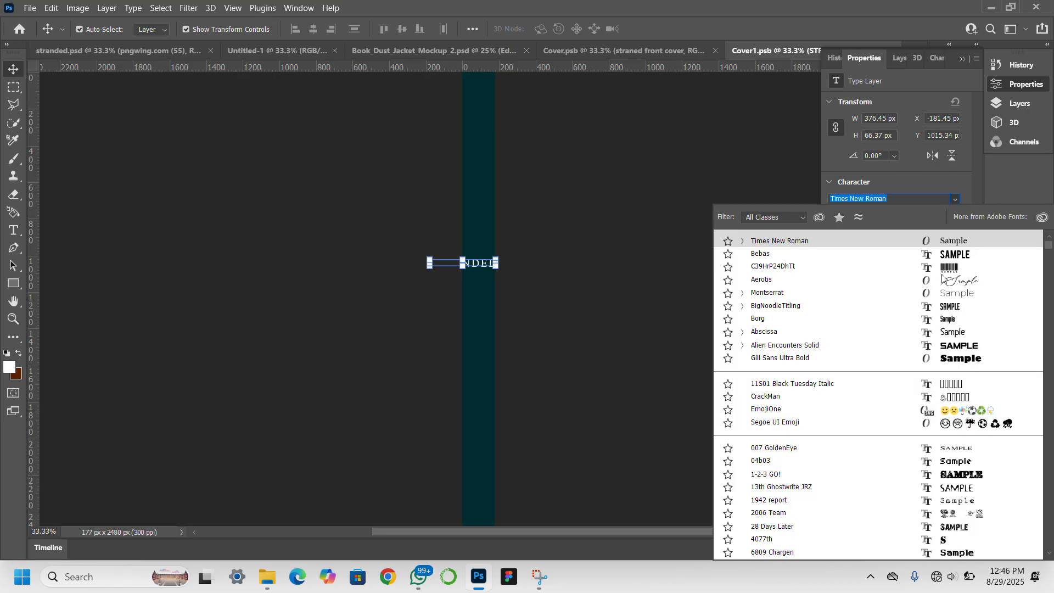
click(947, 311)
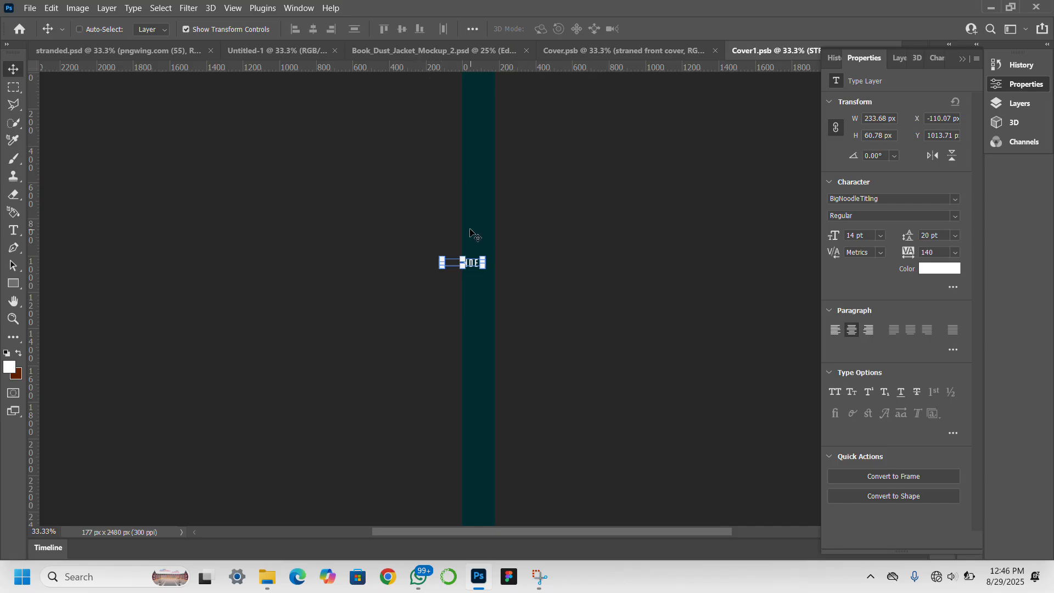
Rotate STRANDED 90°, enlarge it to about 260%, and centre it down the spine.
key(ctrl+t)
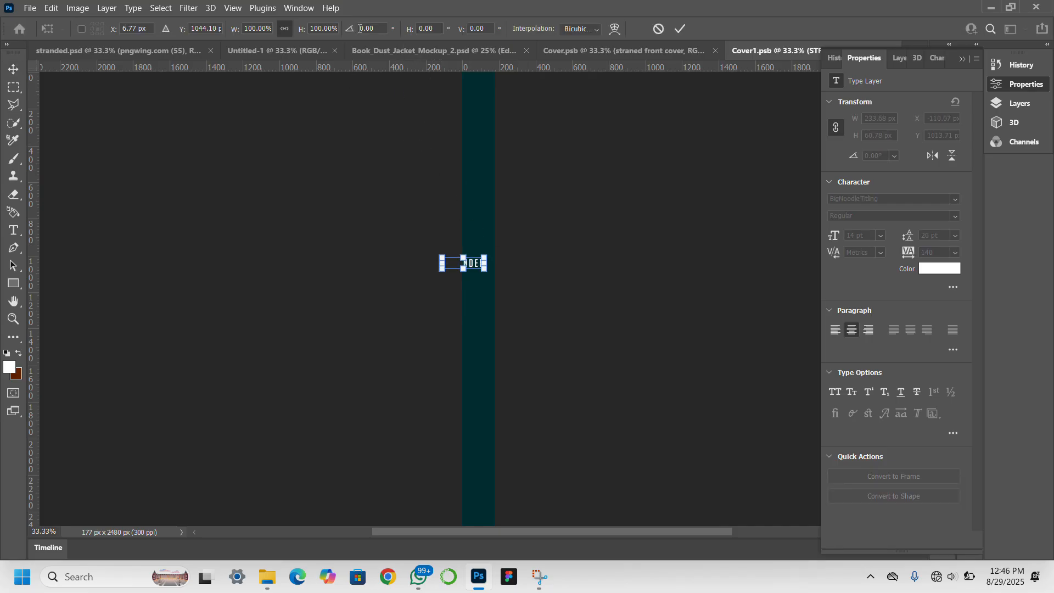
text(9)
key(Return)
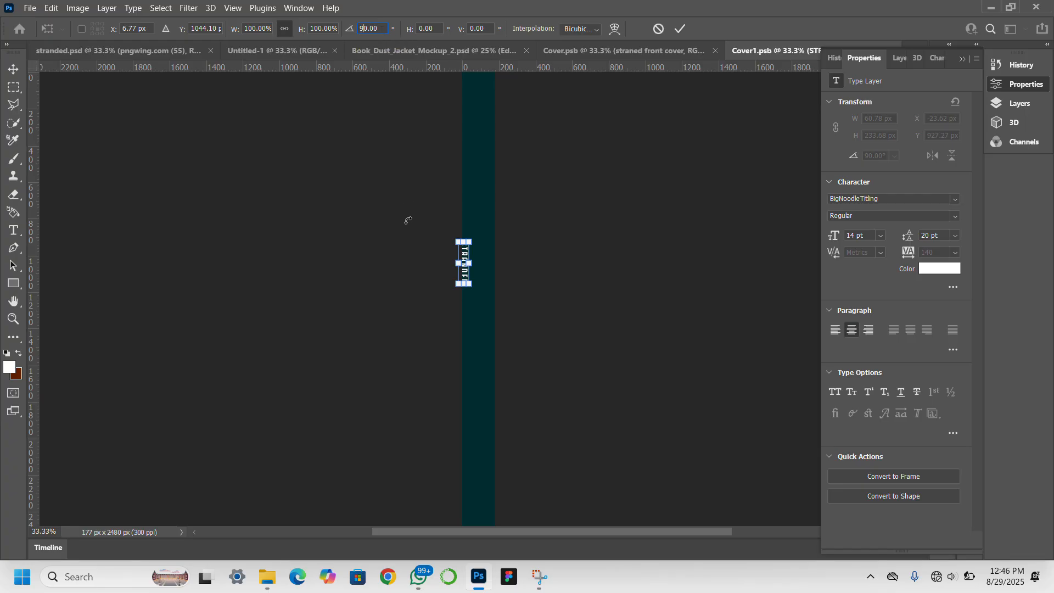
drag(466, 275, 476, 289)
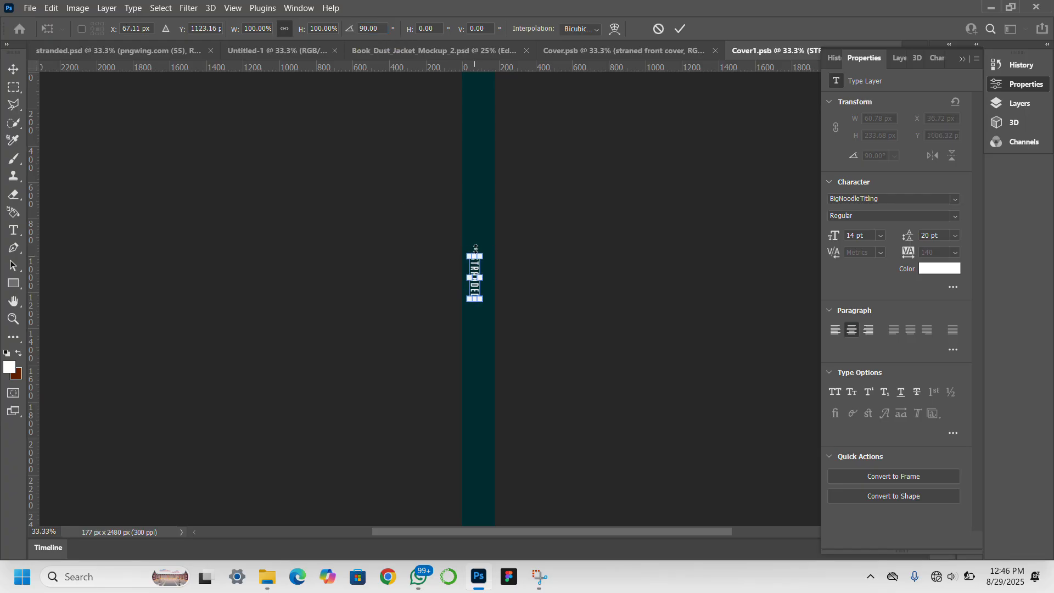
drag(475, 248, 477, 202)
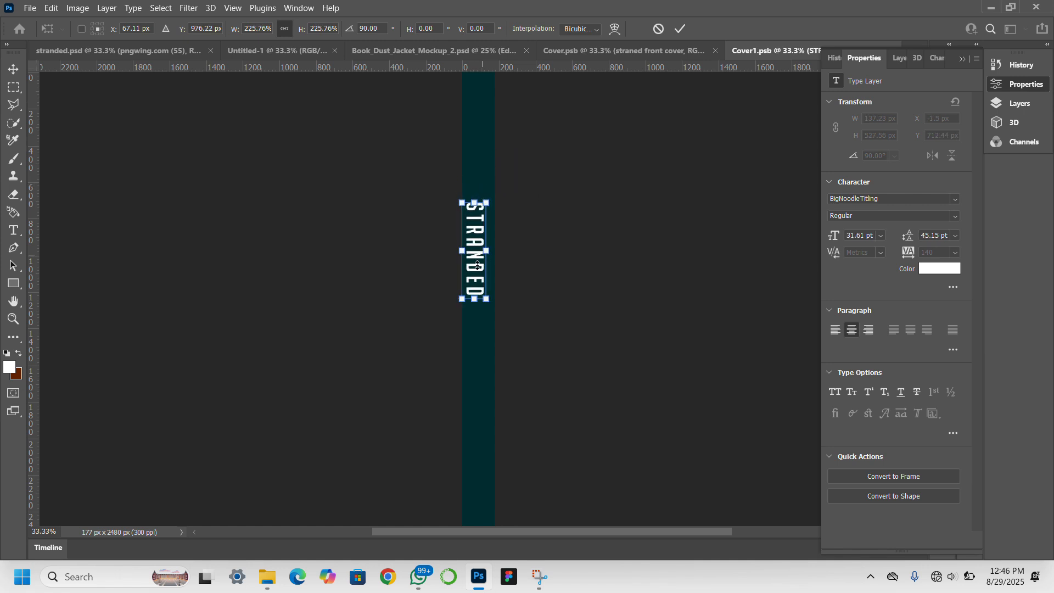
drag(476, 275, 478, 302)
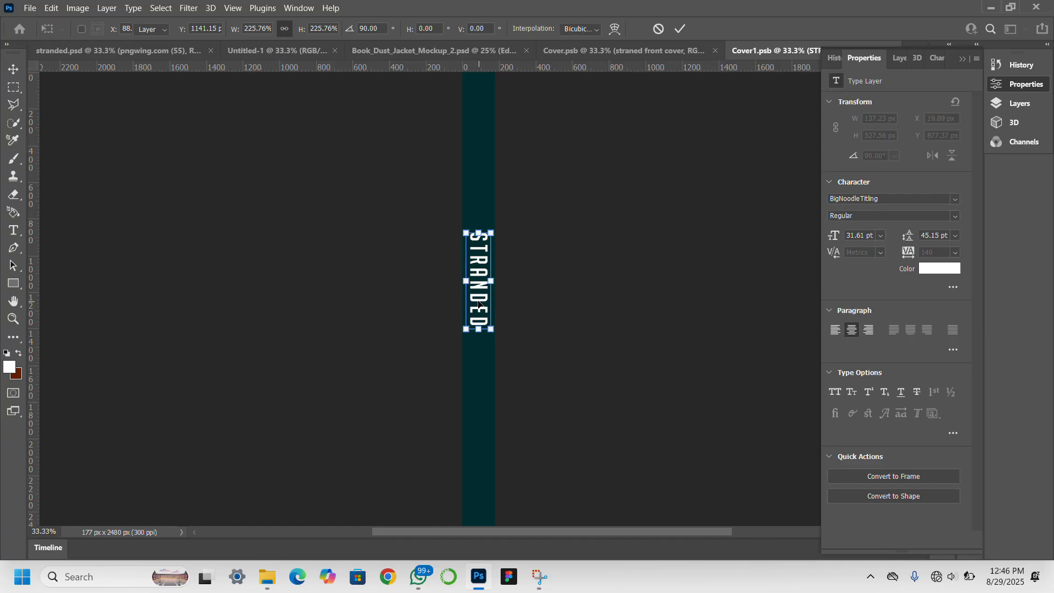
key(Return)
Set the STRANDED title's tracking to 20 and save Cover1.psb.
click(225, 315)
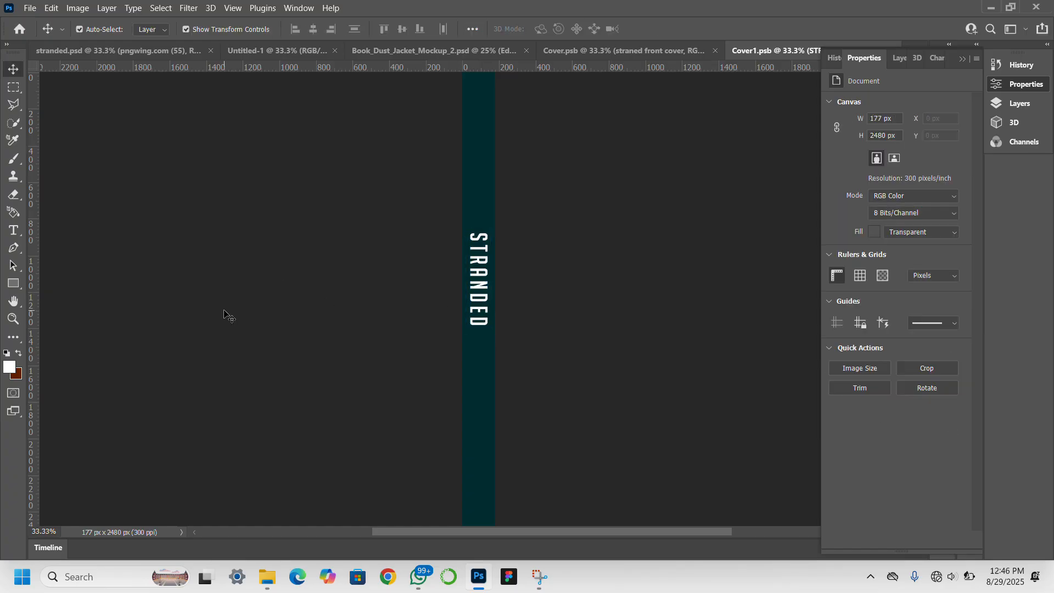
click(484, 304)
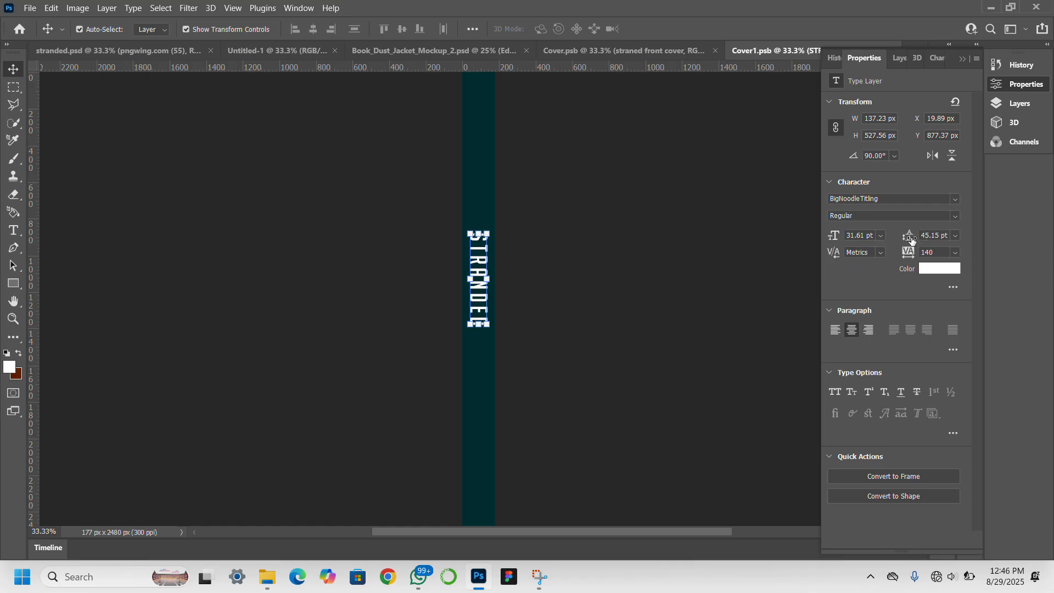
drag(909, 253, 905, 253)
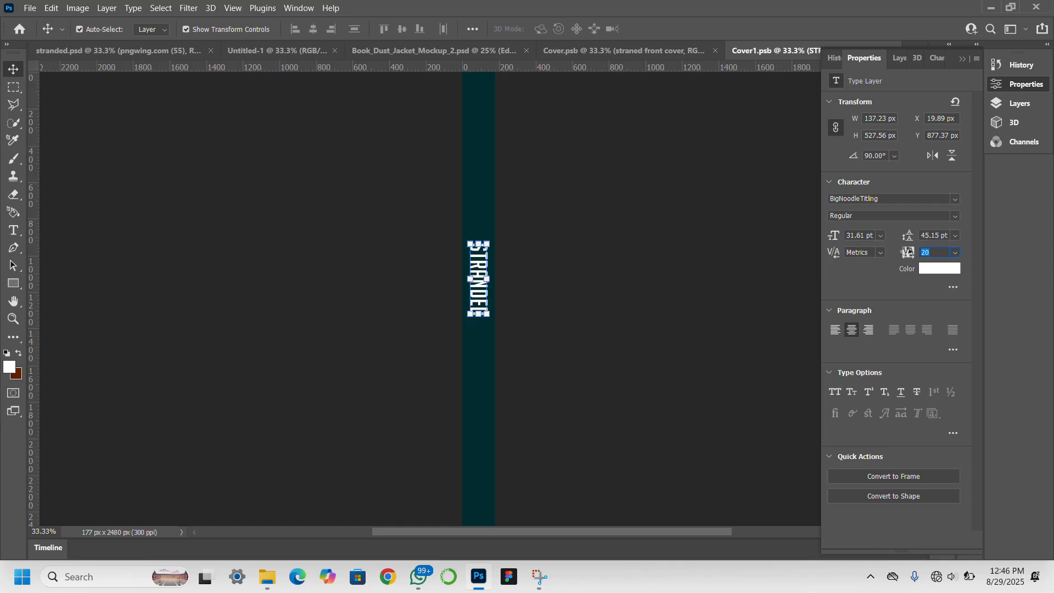
click(715, 289)
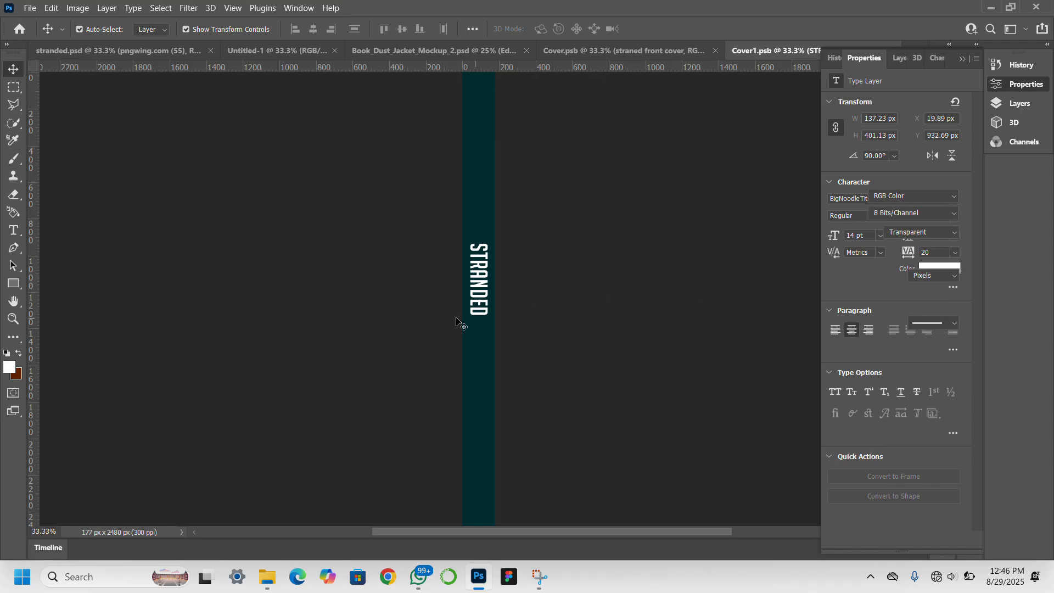
key(ctrl+s)
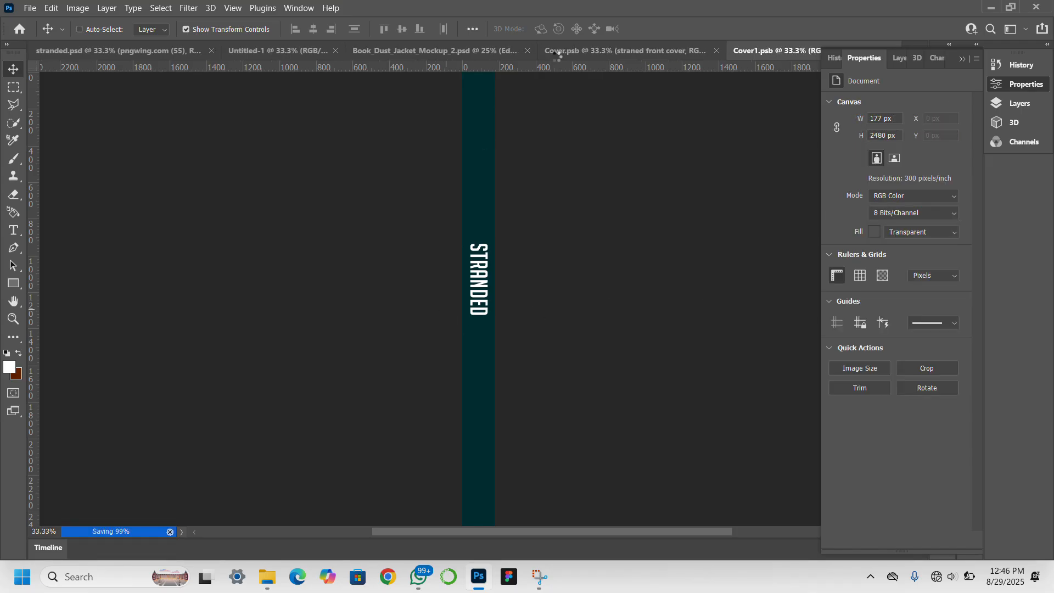
In the mockup, change the red Cover fill layer's colour to teal #19d8d8.
click(476, 52)
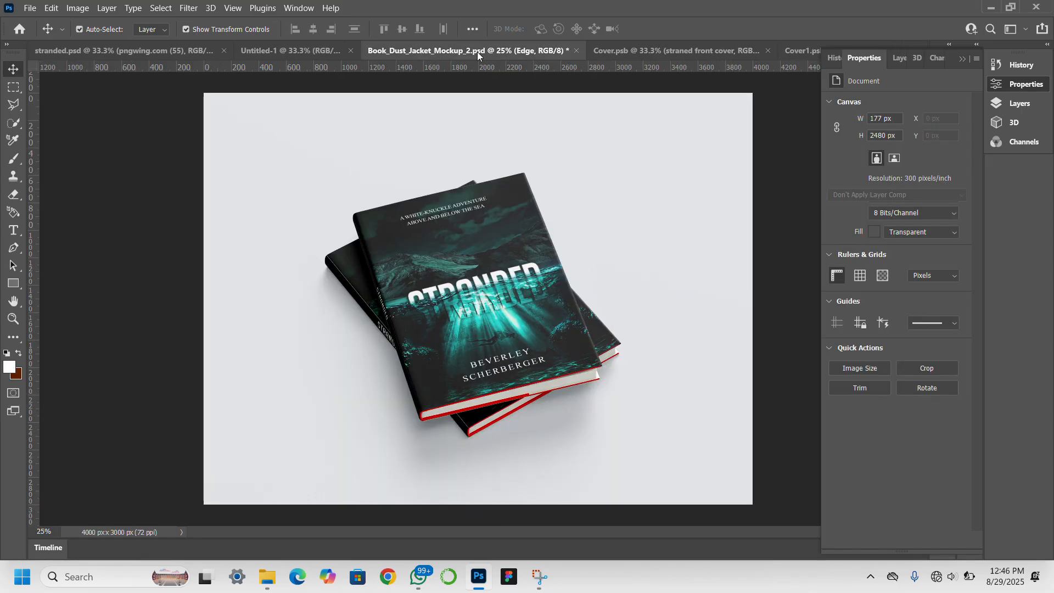
click(543, 383)
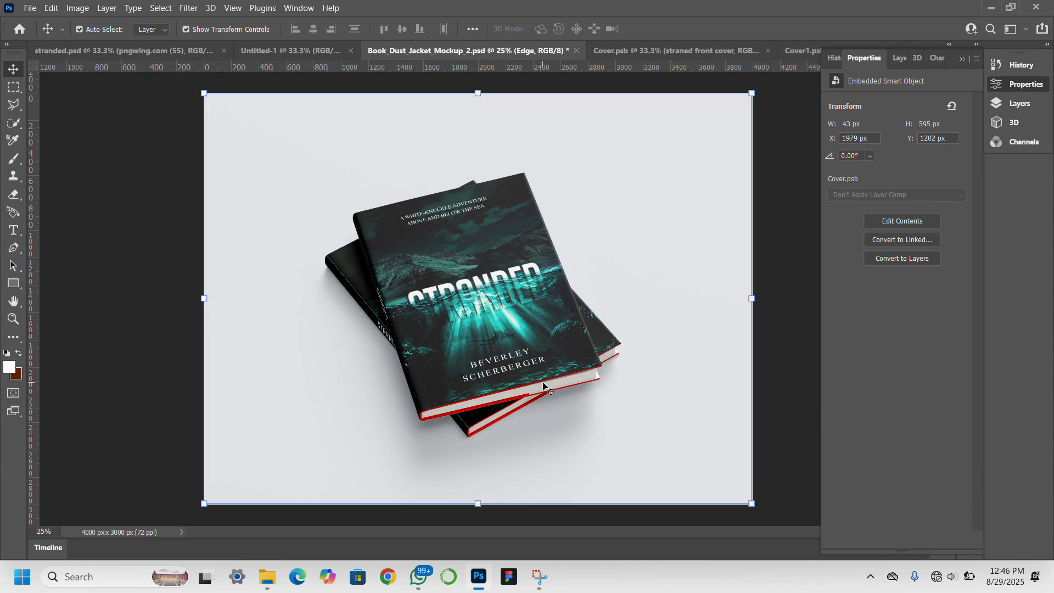
click(898, 58)
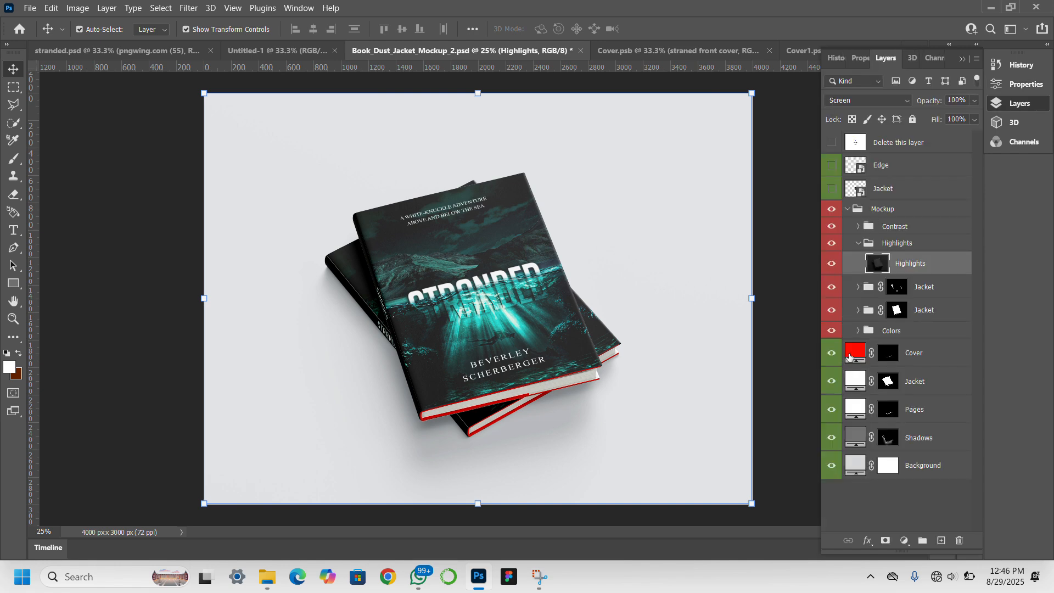
double_click(850, 354)
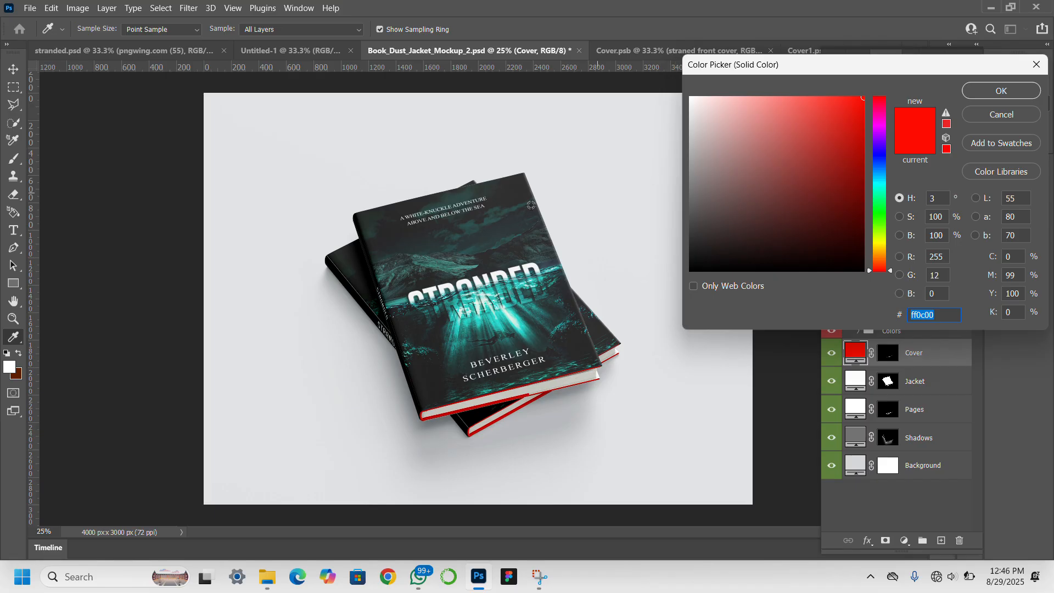
click(488, 224)
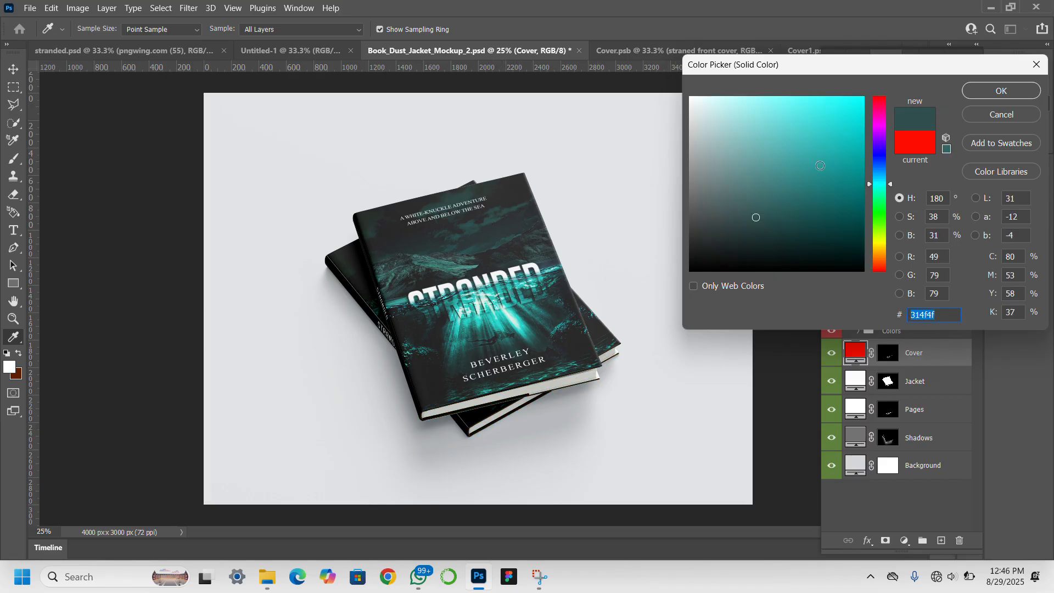
click(845, 123)
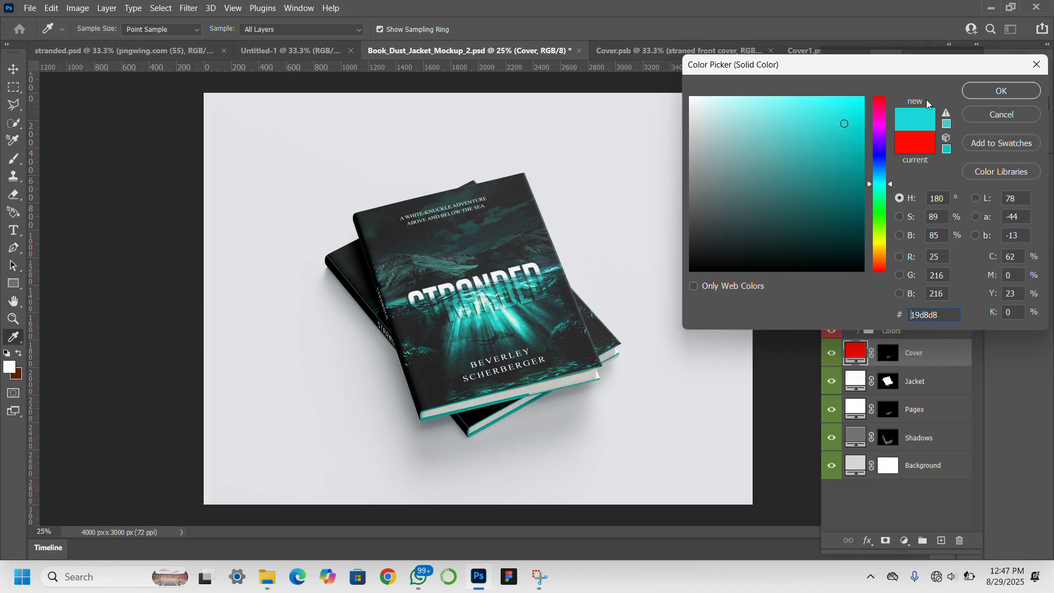
click(998, 91)
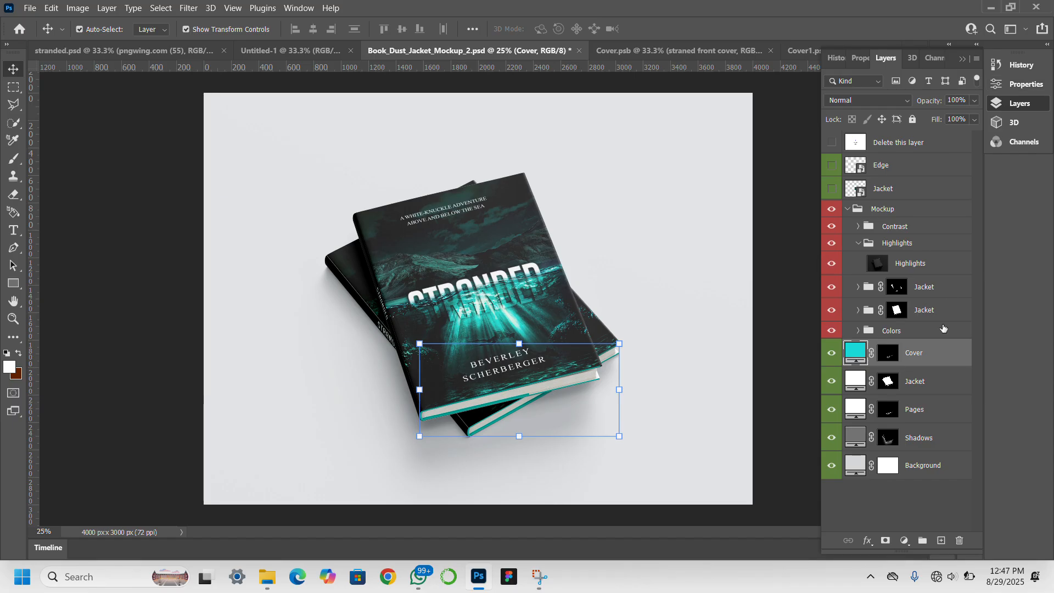
Change the Background fill layer's colour to mint #a1ffef.
click(854, 468)
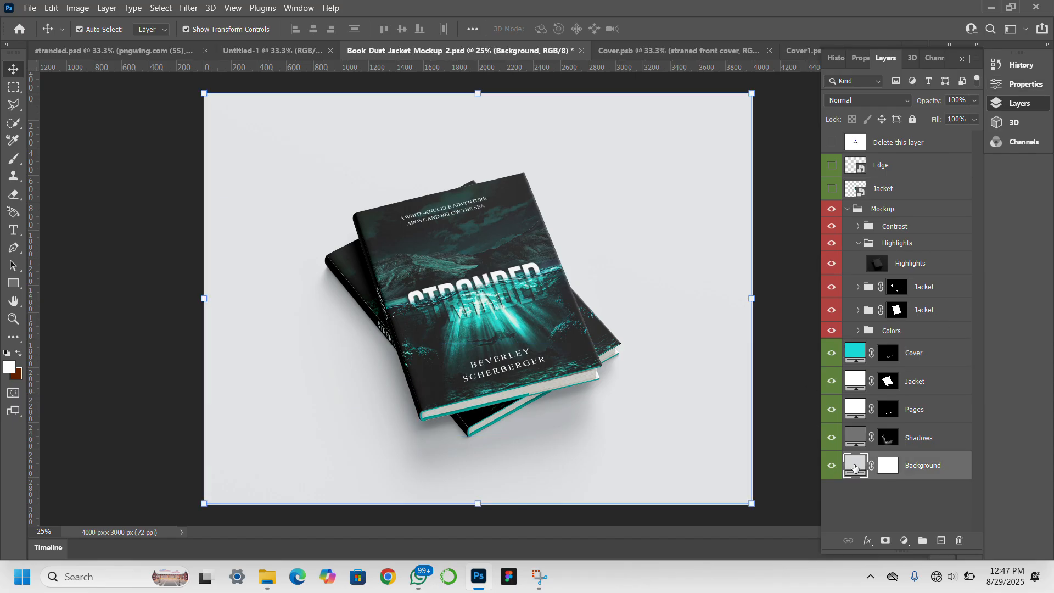
double_click(855, 468)
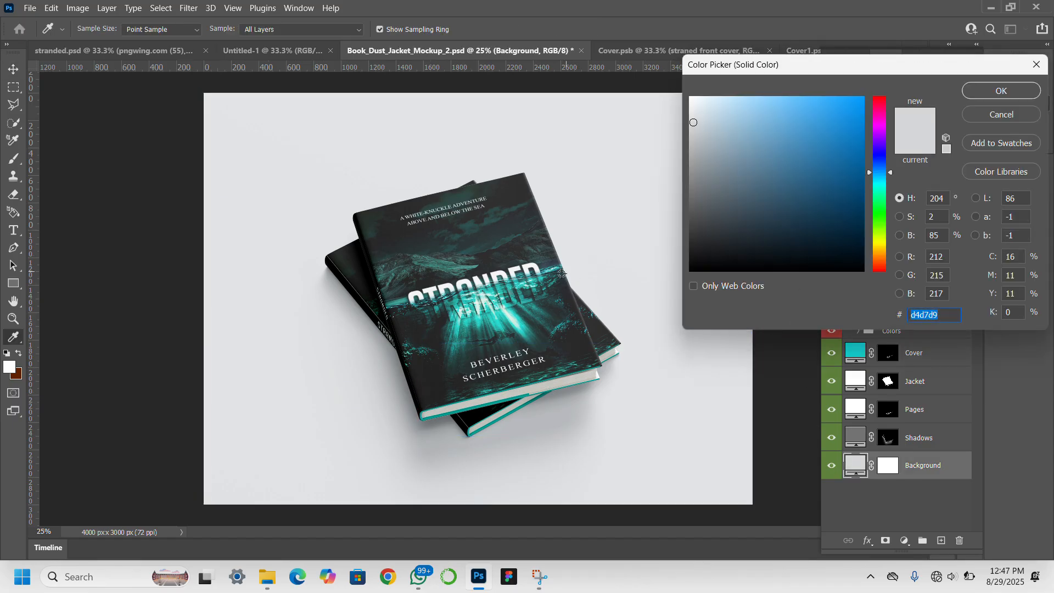
click(511, 317)
click(742, 113)
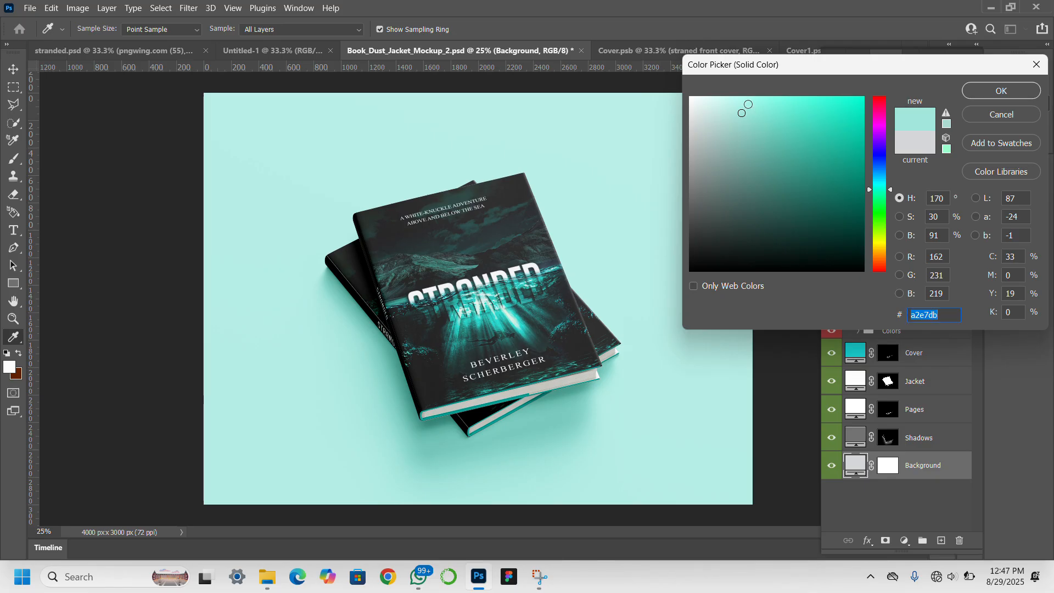
click(754, 96)
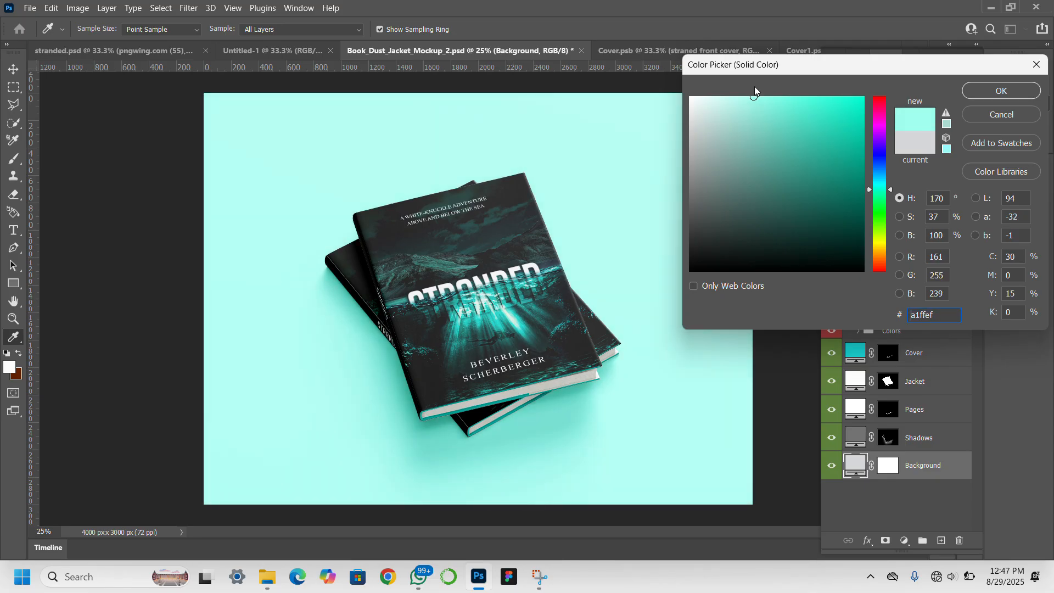
key(Return)
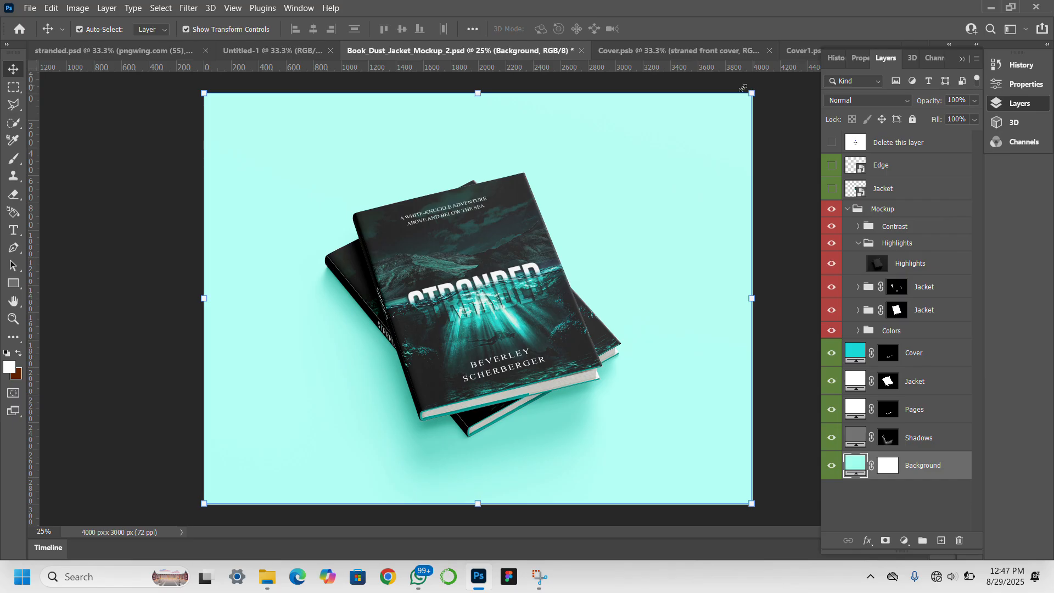
Preview the mockup full screen without panels, then bring the Layers panel back.
click(365, 174)
key(Tab)
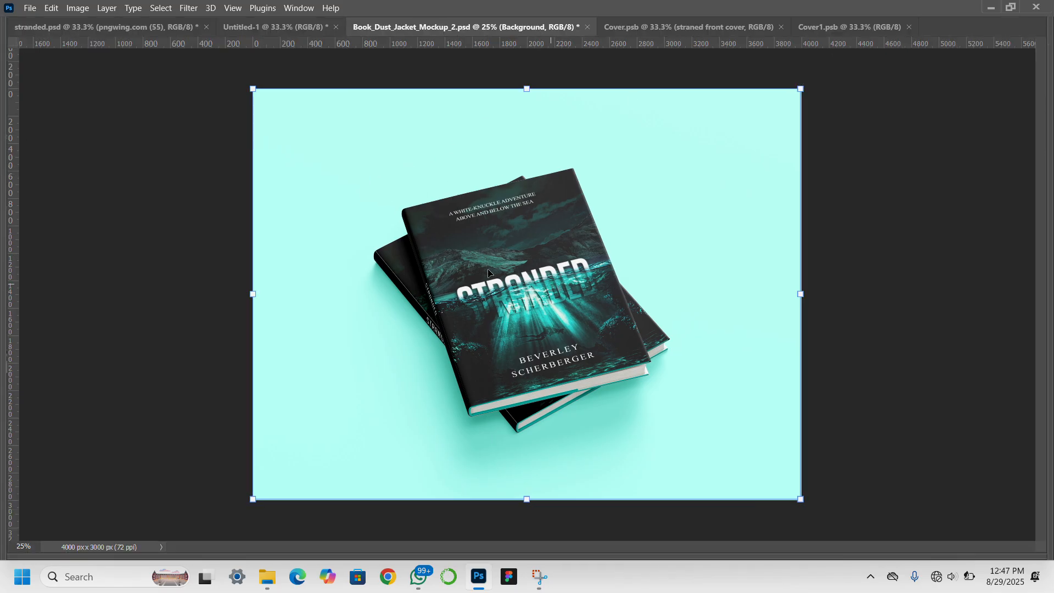
click(92, 237)
key(F7)
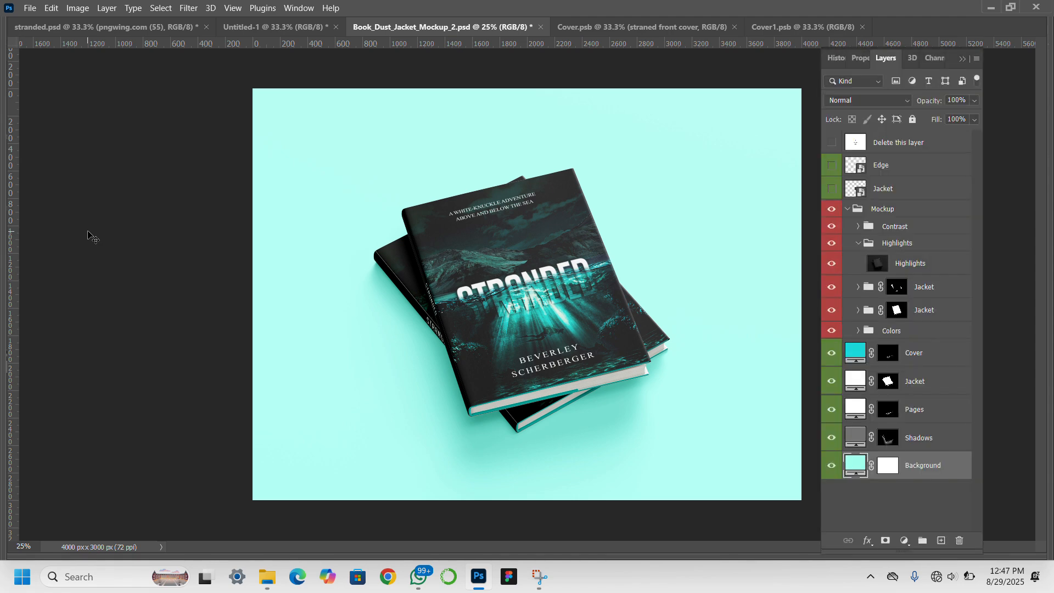
Restore the full workspace, then choose JPEG format and the Downloads folder for saving.
key(Tab)
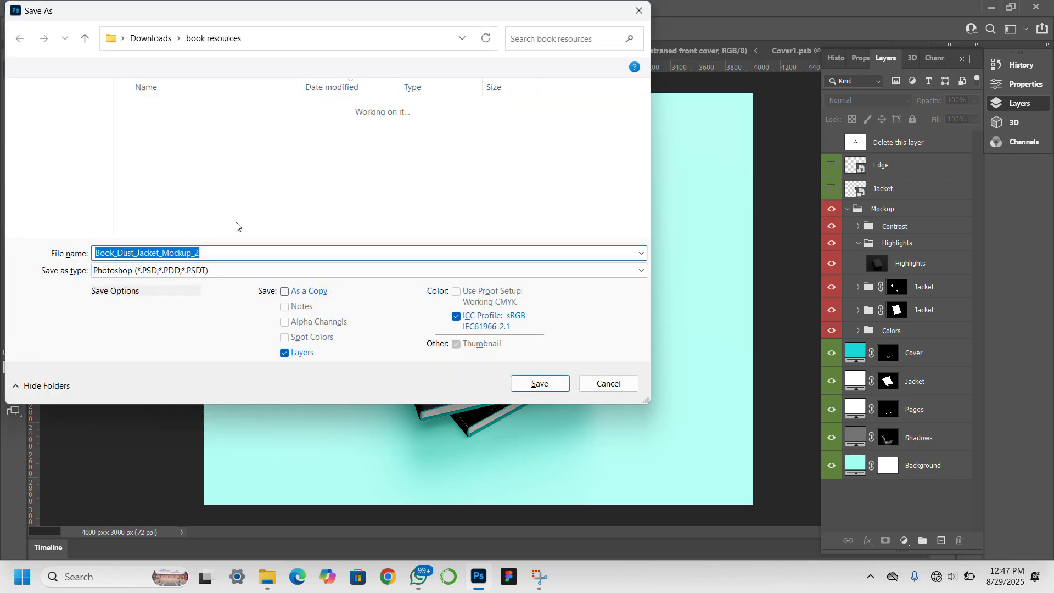
click(200, 270)
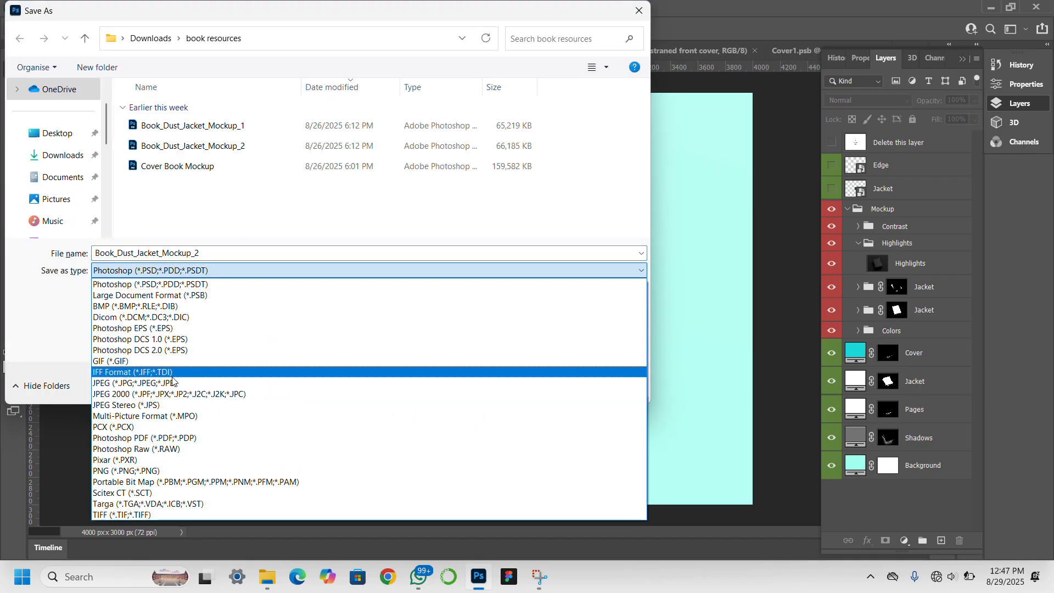
click(172, 371)
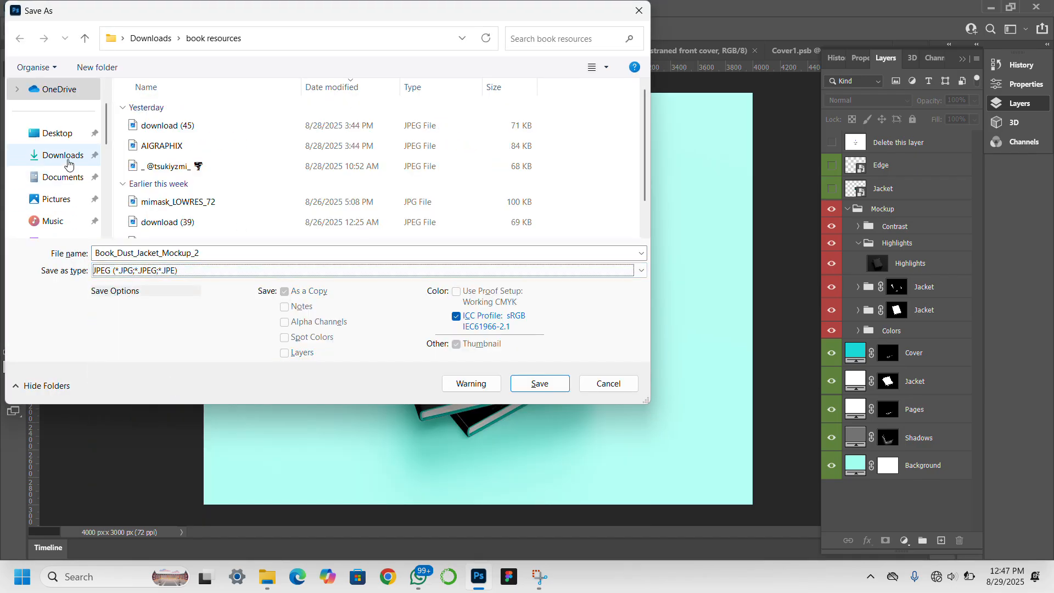
click(76, 155)
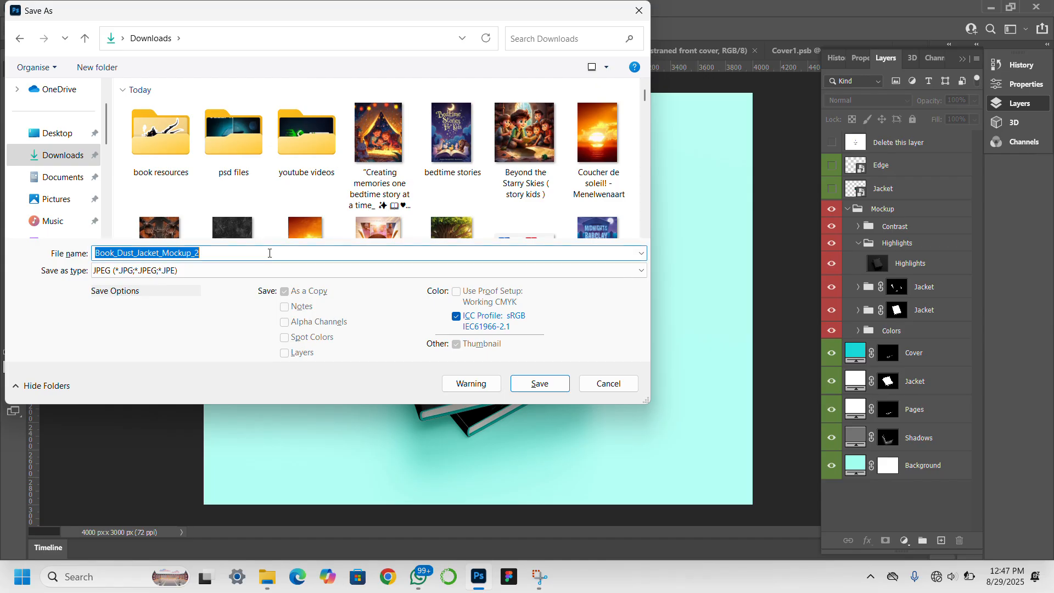